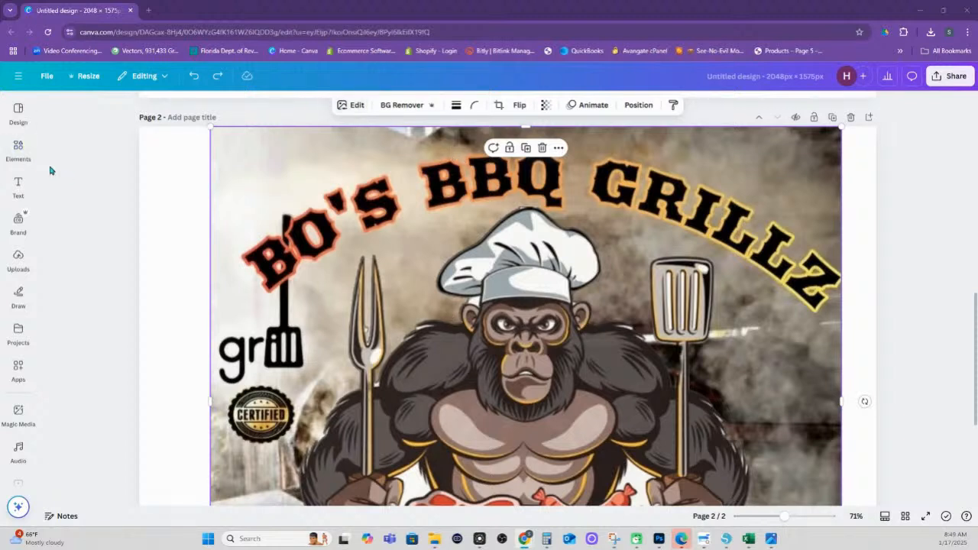
Search Canva's Elements for 'smoking bbg grill' and filter to Photos
left_click(19, 150)
left_click(90, 110)
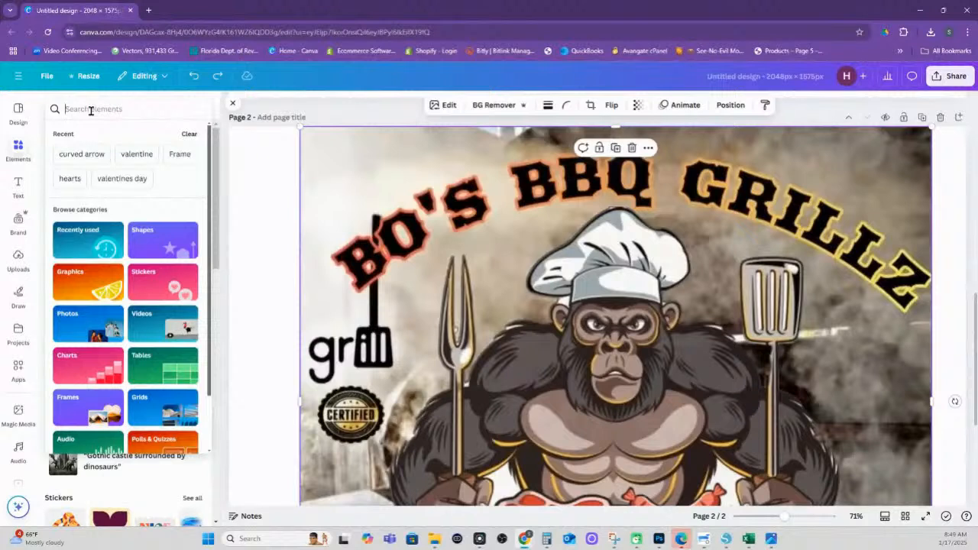
type("smoking")
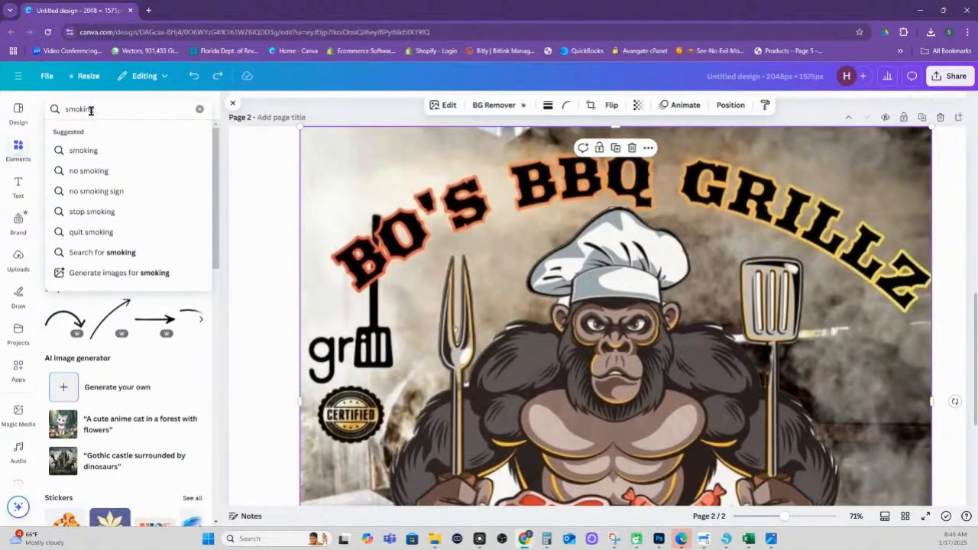
type(" bbg")
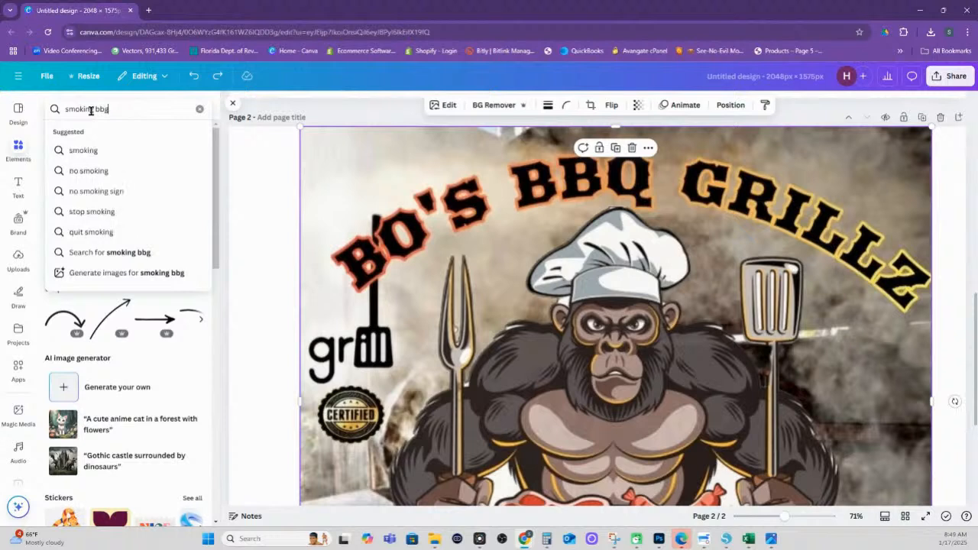
type(" grill")
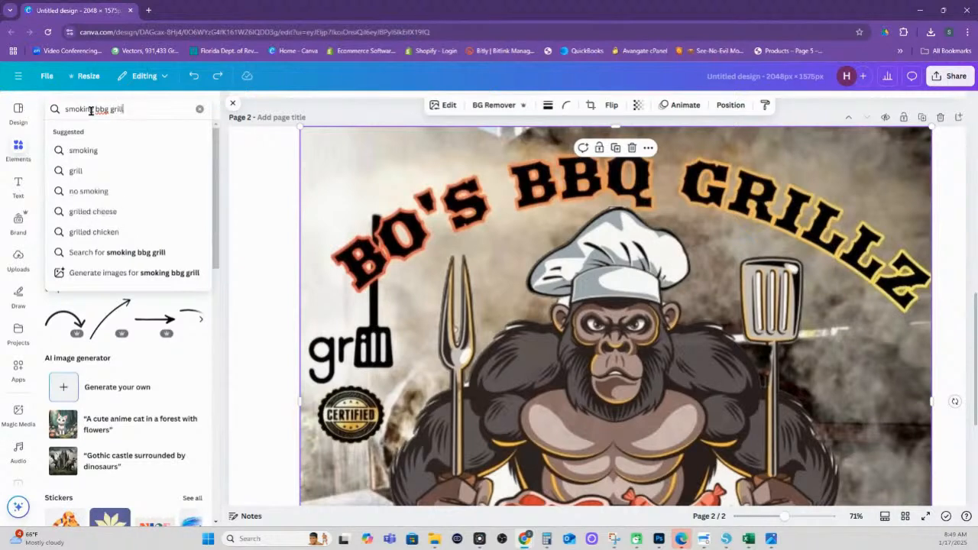
key("Return")
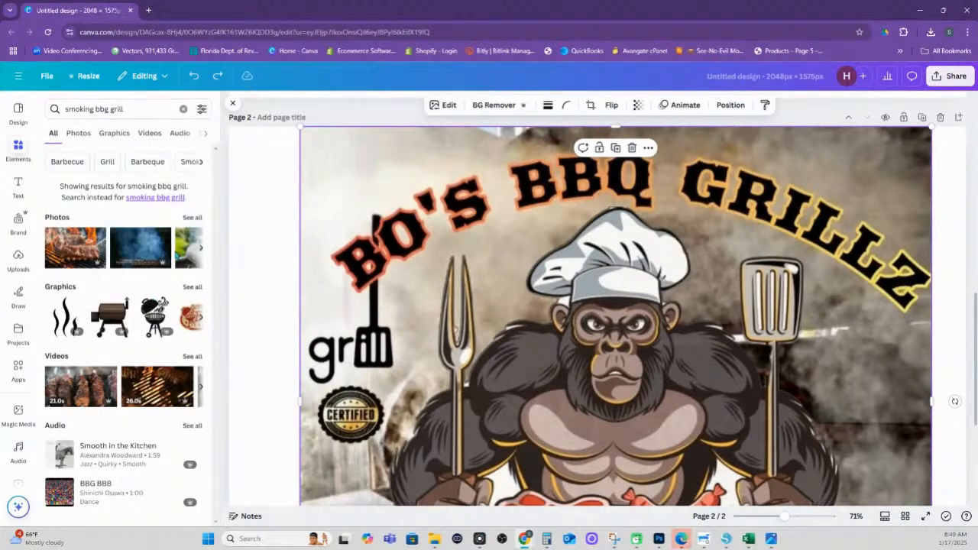
left_click(186, 220)
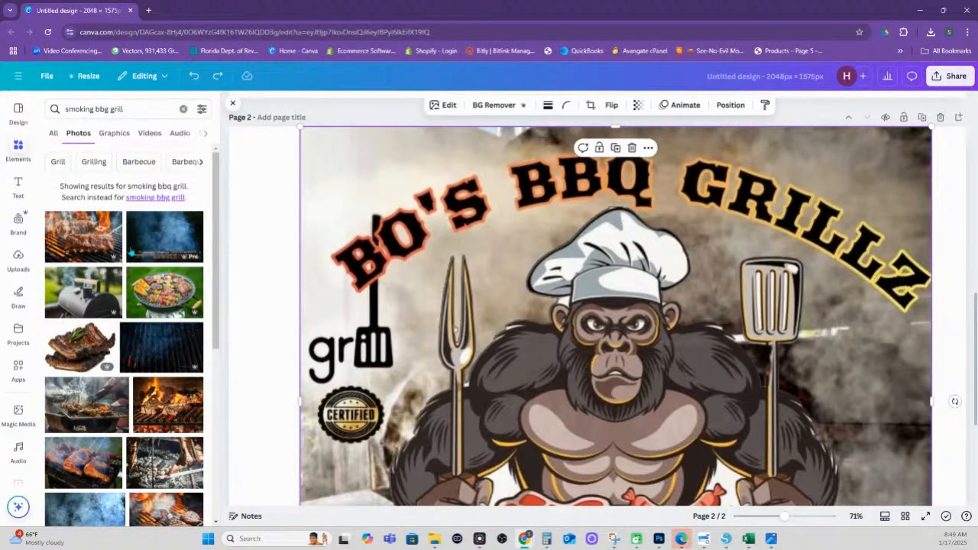
Browse the photo results, then select the misspelled 'bbg' in the search box
scroll(172, 336, "down", 2)
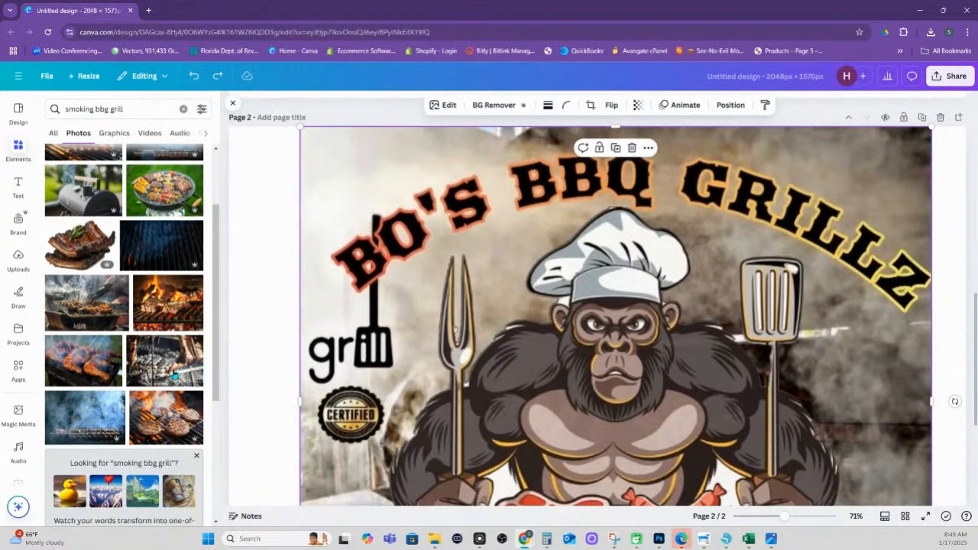
scroll(183, 407, "down", 5)
scroll(183, 407, "down", 1)
scroll(183, 406, "down", 5)
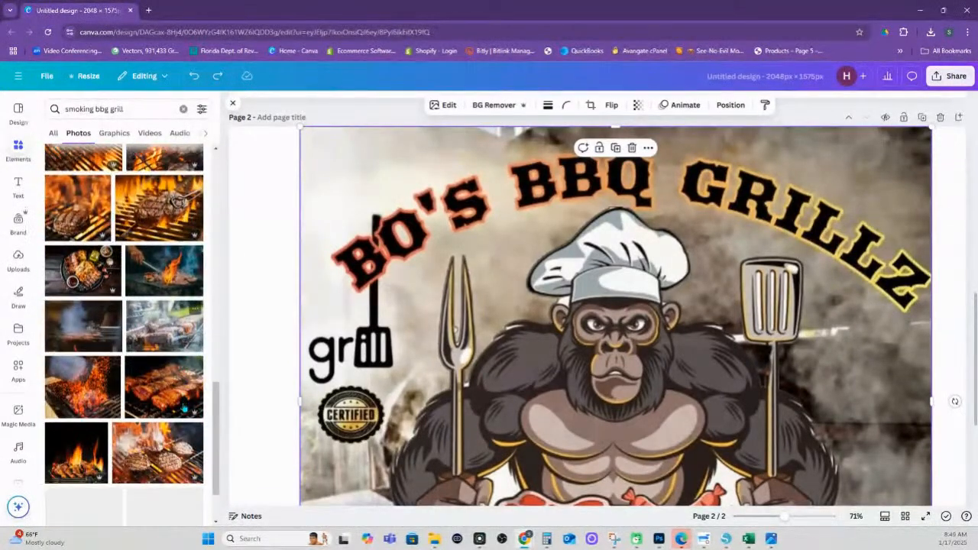
scroll(183, 406, "down", 1)
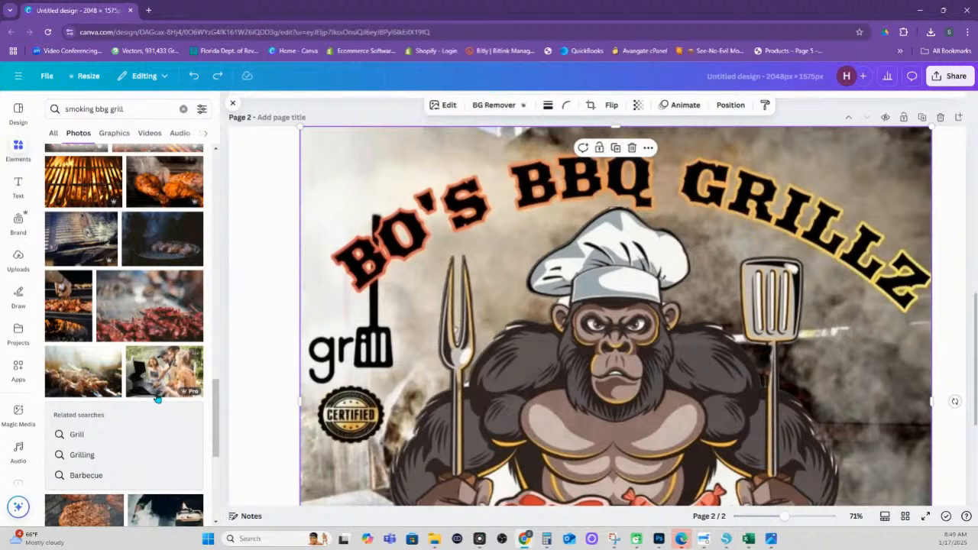
scroll(160, 401, "down", 5)
scroll(160, 401, "down", 6)
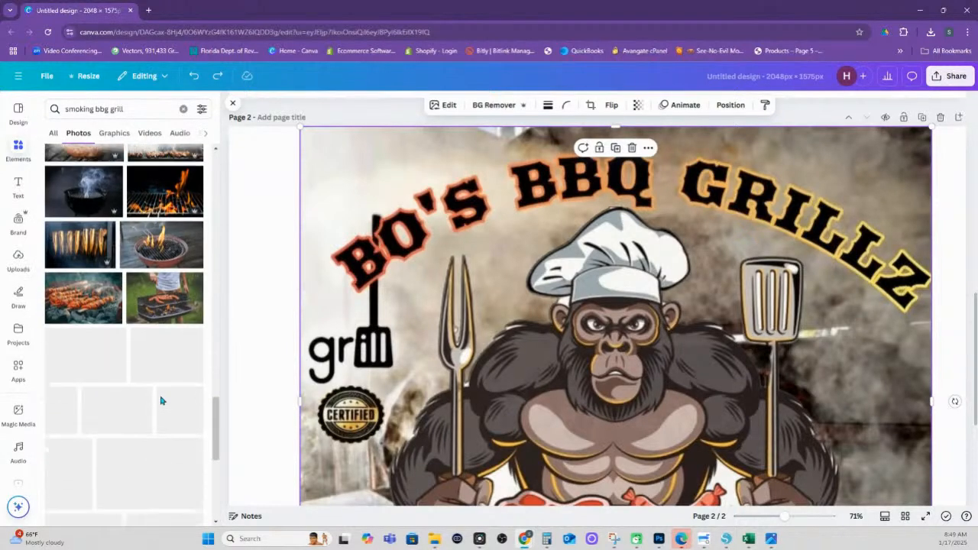
scroll(161, 402, "up", 5)
scroll(162, 403, "down", 3)
left_click(77, 133)
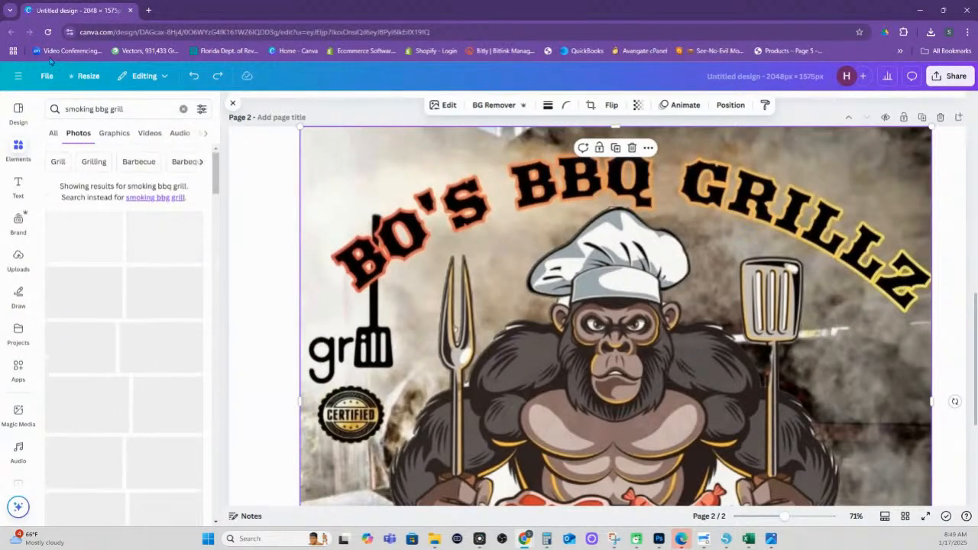
double_click(101, 108)
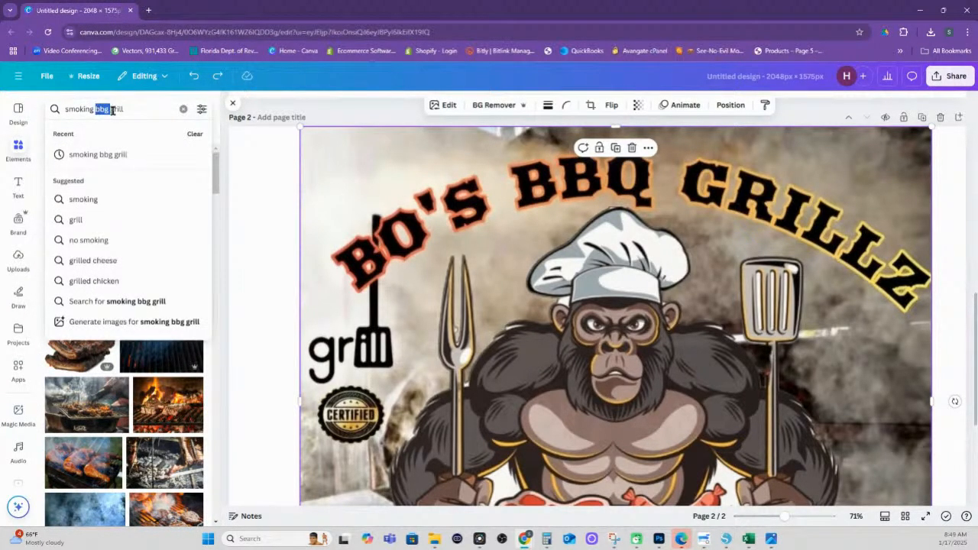
Change the search to 'smoking ribs' and browse the results
left_click_drag(125, 109, 97, 109)
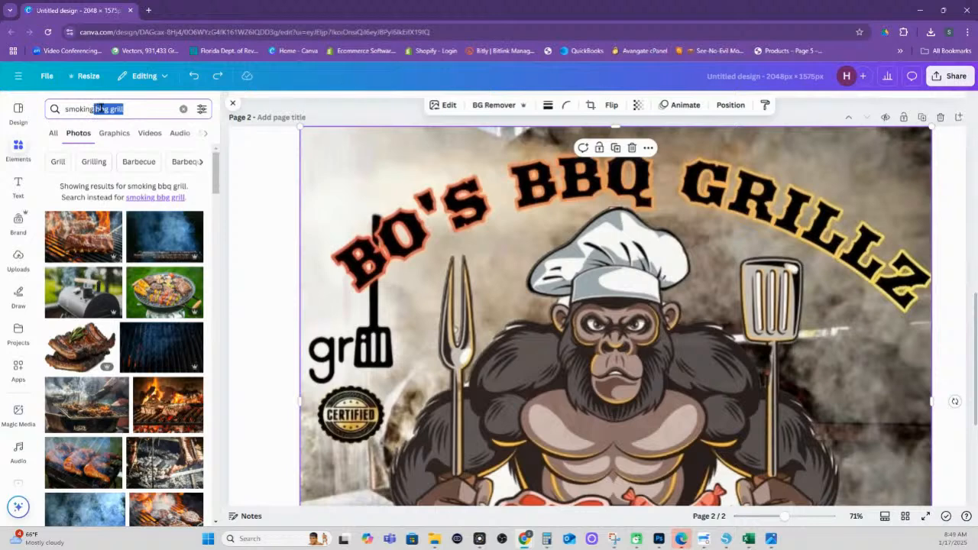
type("ribs")
key("Return")
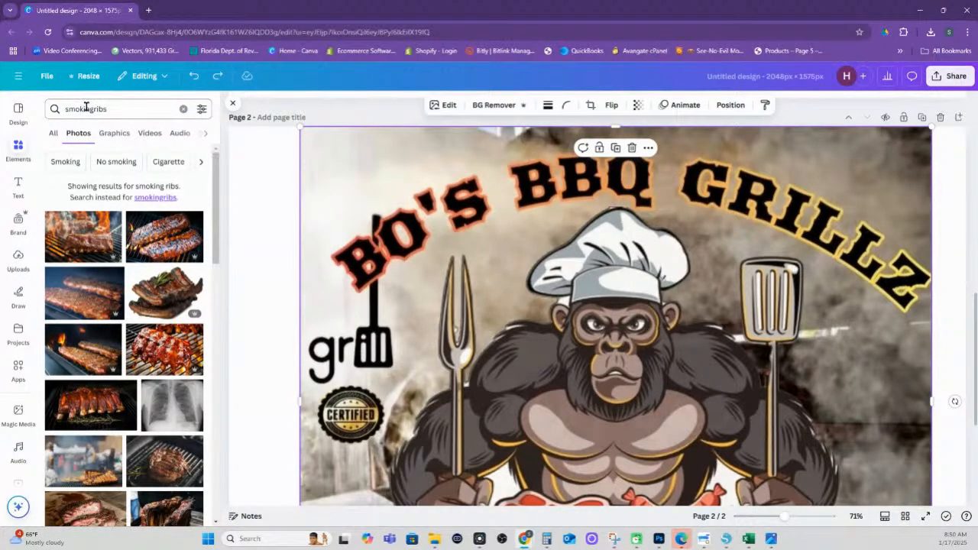
left_click(89, 107)
left_click(93, 108)
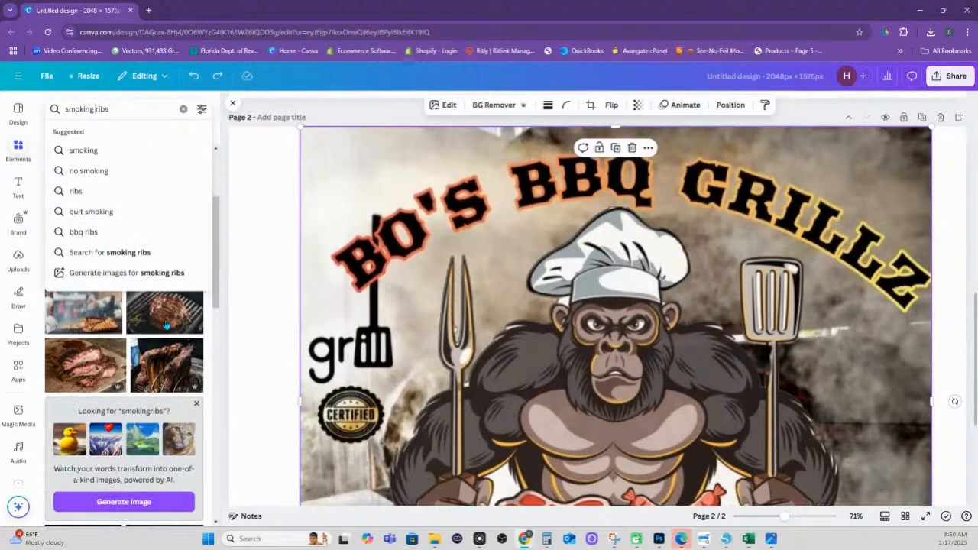
scroll(167, 326, "down", 5)
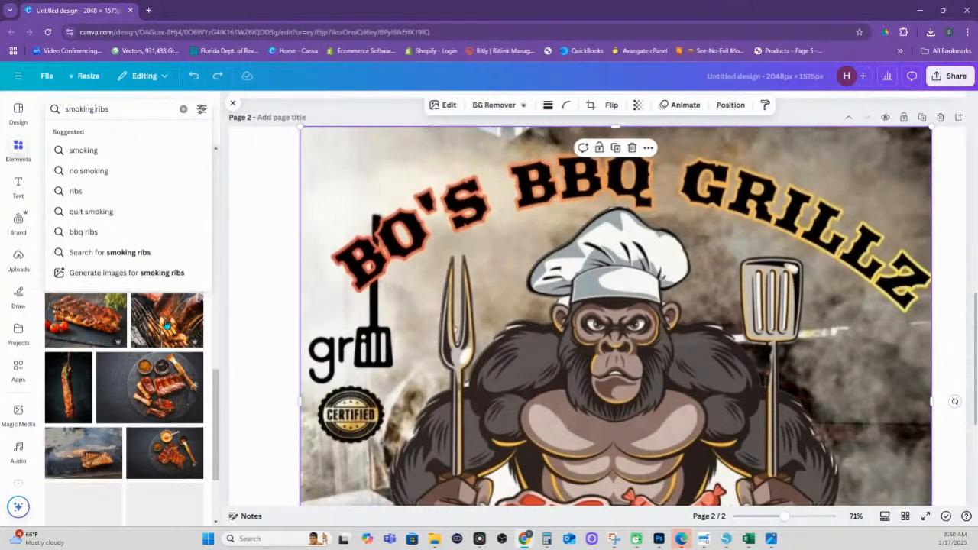
scroll(166, 325, "down", 5)
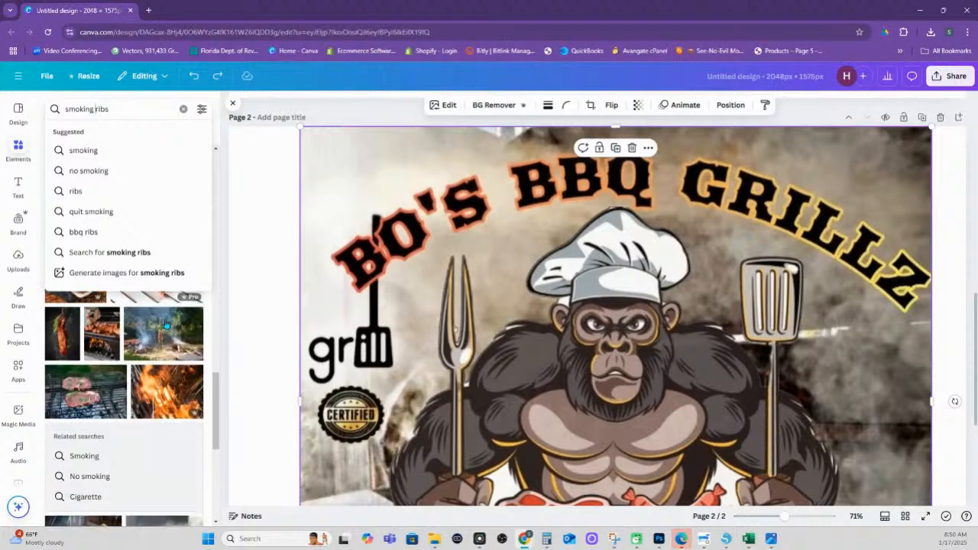
scroll(166, 325, "up", 5)
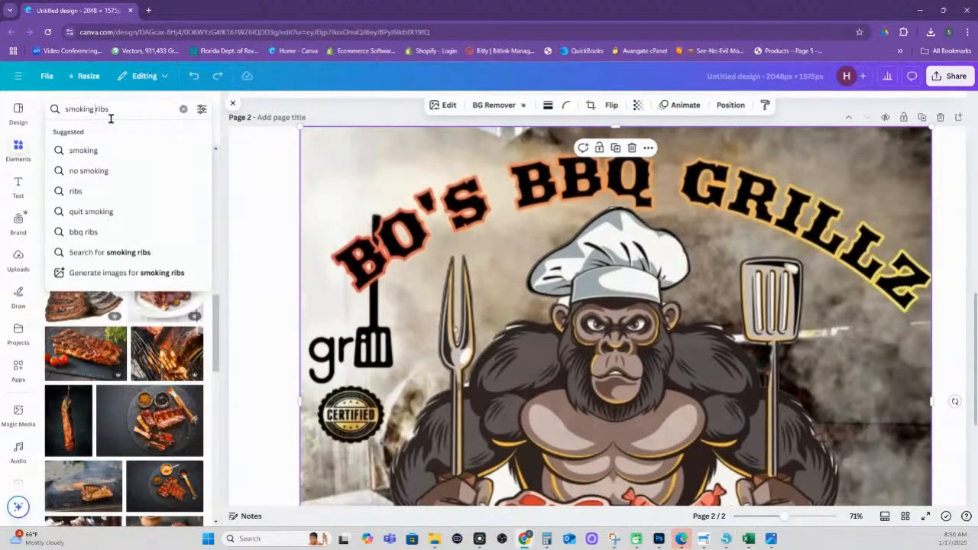
Search for 'bbq grill', browse the photos, then collapse the Elements panel
left_click_drag(110, 107, 64, 109)
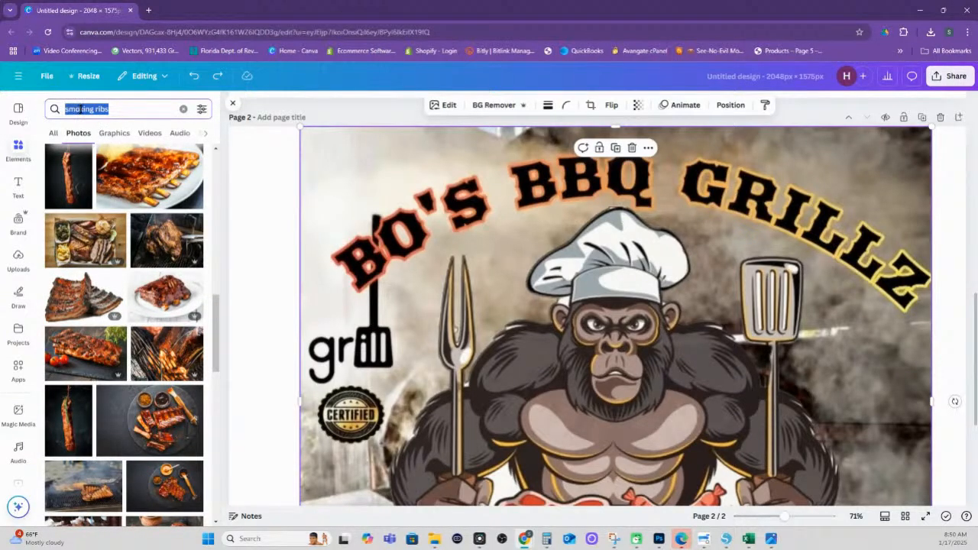
type("bbq")
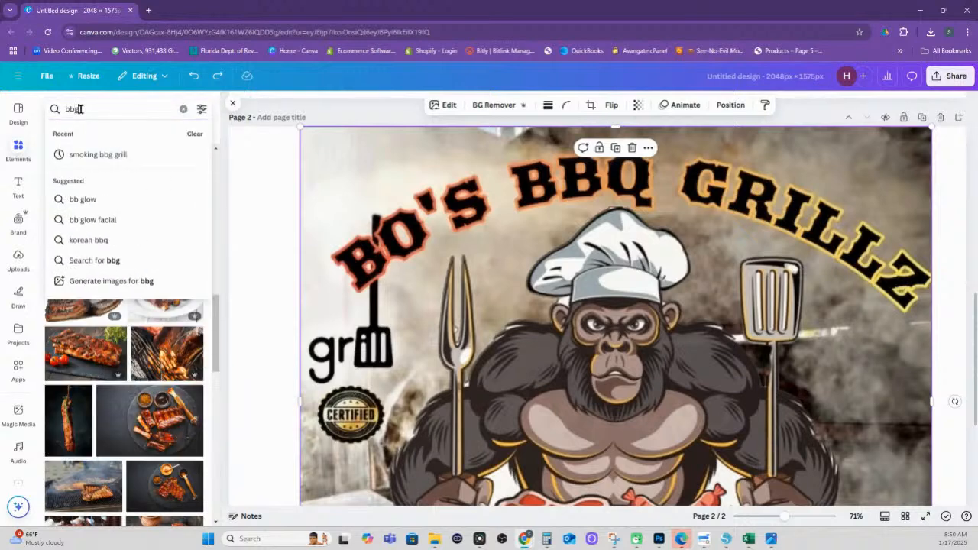
type(" grill")
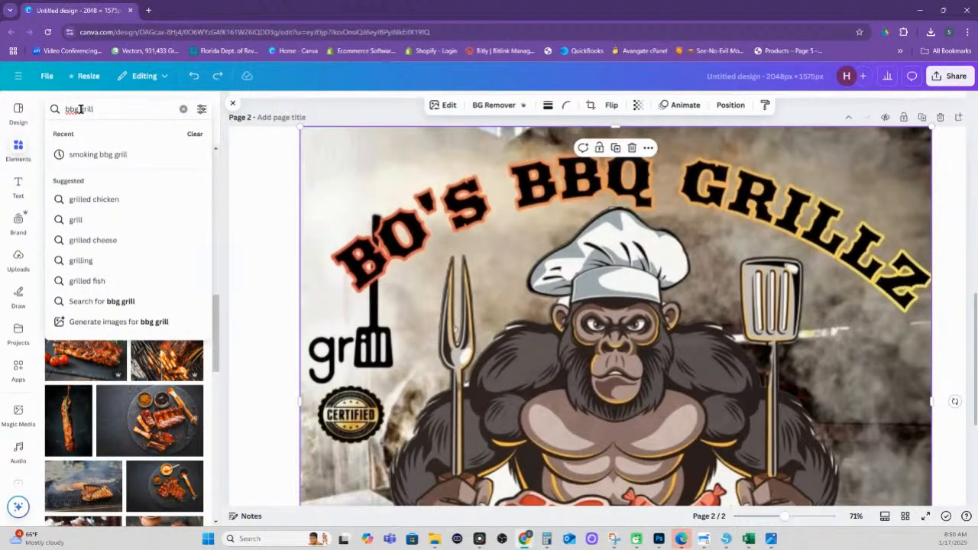
key("BackSpace")
key("BackSpace")
key("BackSpace")
key("BackSpace")
key("BackSpace")
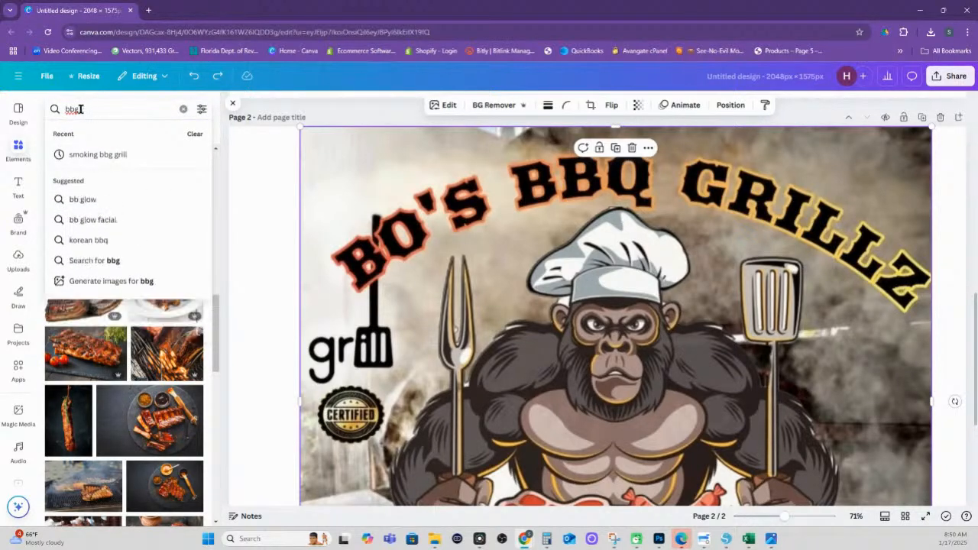
type("q")
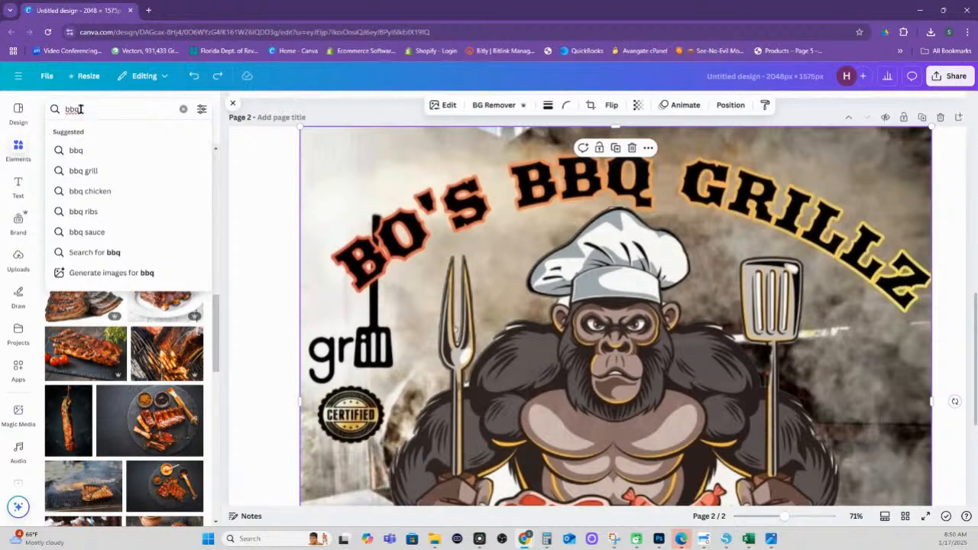
type(" gri")
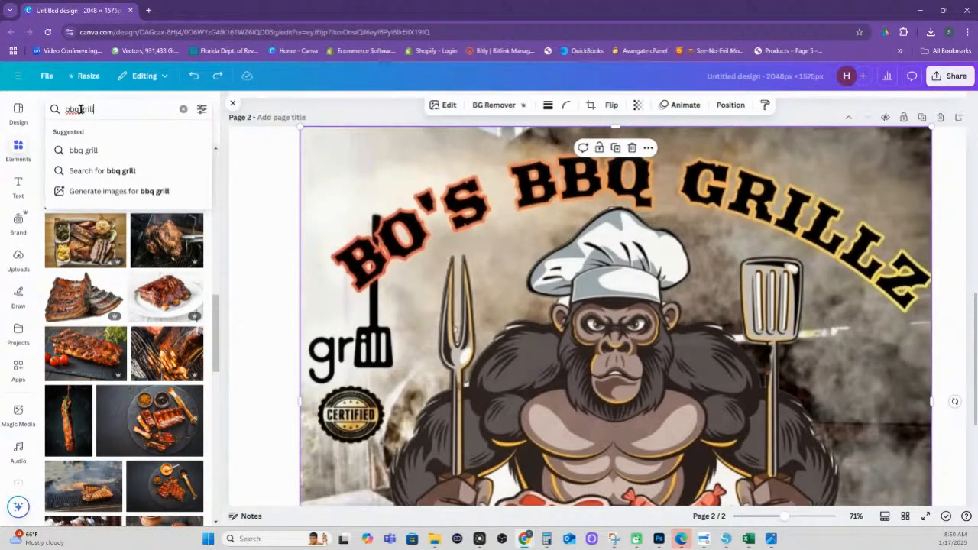
type("ll")
key("Return")
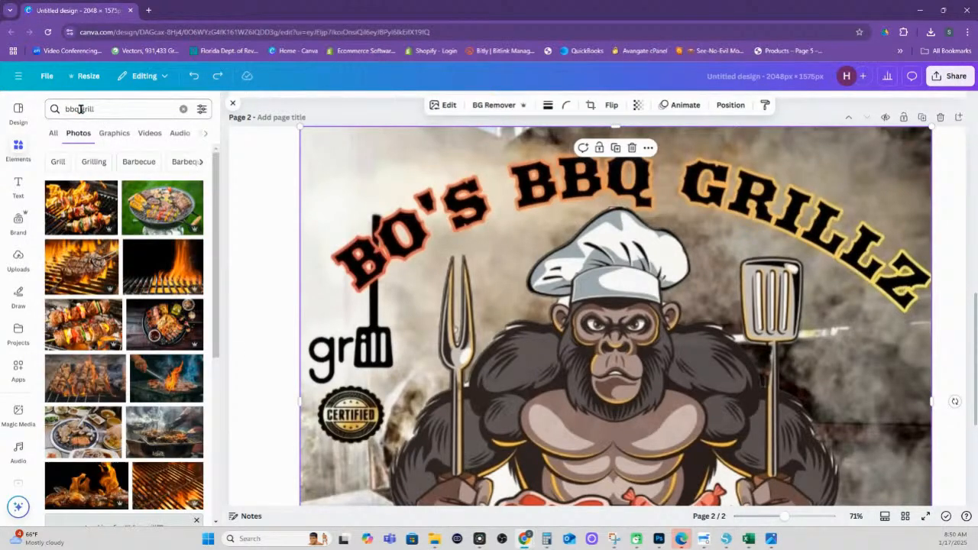
scroll(175, 271, "down", 8)
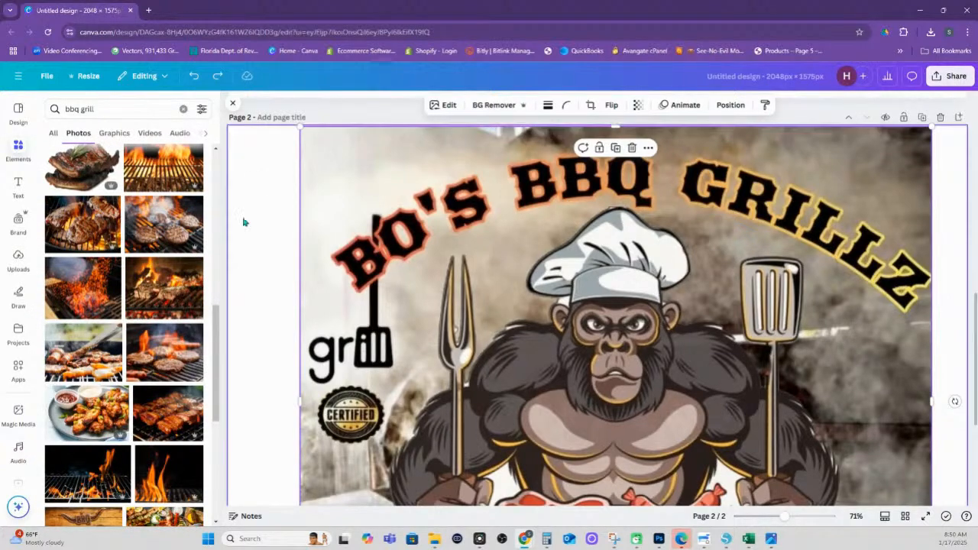
scroll(318, 157, "down", 3)
scroll(153, 165, "down", 1)
scroll(305, 158, "up", 3)
scroll(67, 157, "up", 1)
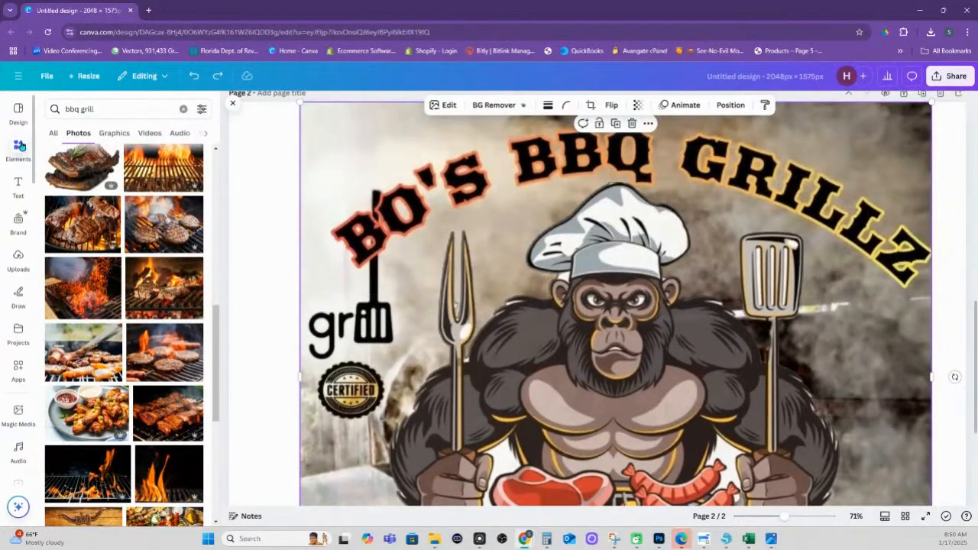
left_click(24, 147)
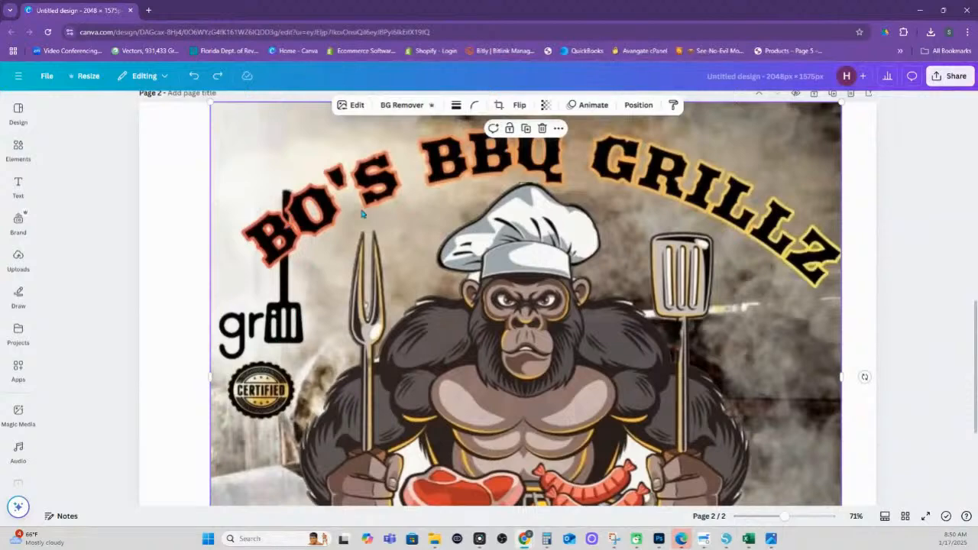
Use Magic Eraser on the grill logo, undo the erase, and brush over the logo again
left_click(364, 109)
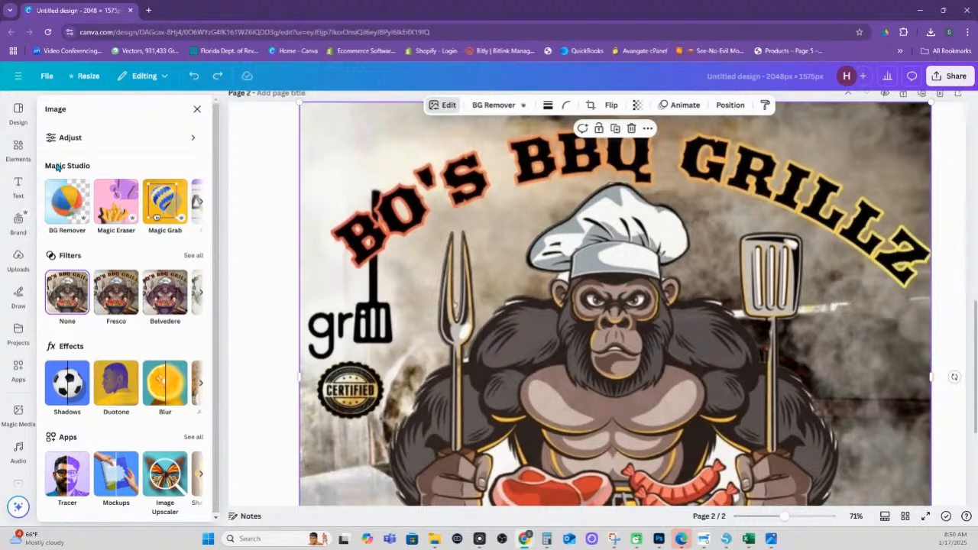
left_click(116, 202)
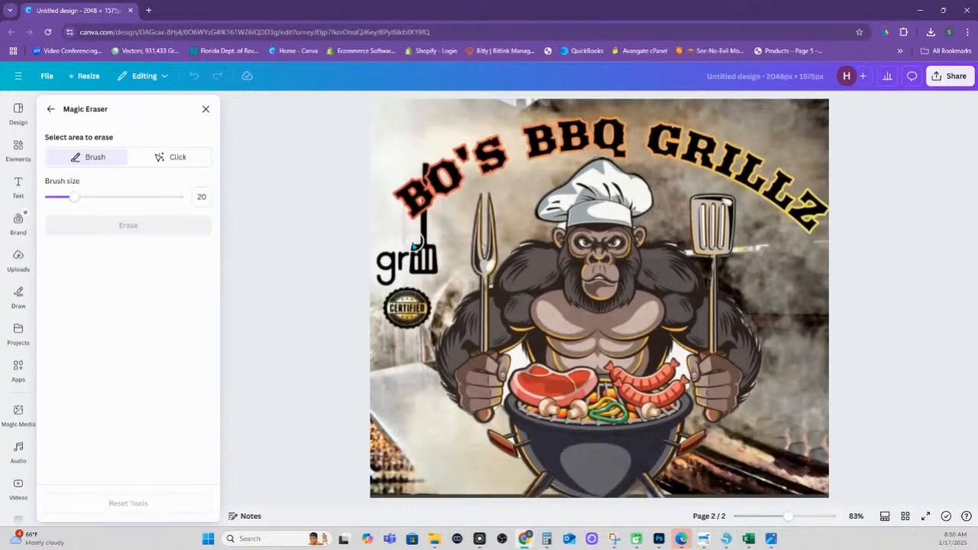
mouse_move(405, 232)
left_mouse_down()
mouse_move(432, 224)
mouse_move(382, 271)
mouse_move(396, 326)
mouse_move(420, 330)
mouse_move(429, 238)
mouse_move(402, 276)
mouse_move(402, 262)
mouse_move(422, 256)
mouse_move(382, 271)
mouse_move(415, 303)
mouse_move(388, 260)
mouse_move(432, 223)
left_mouse_up()
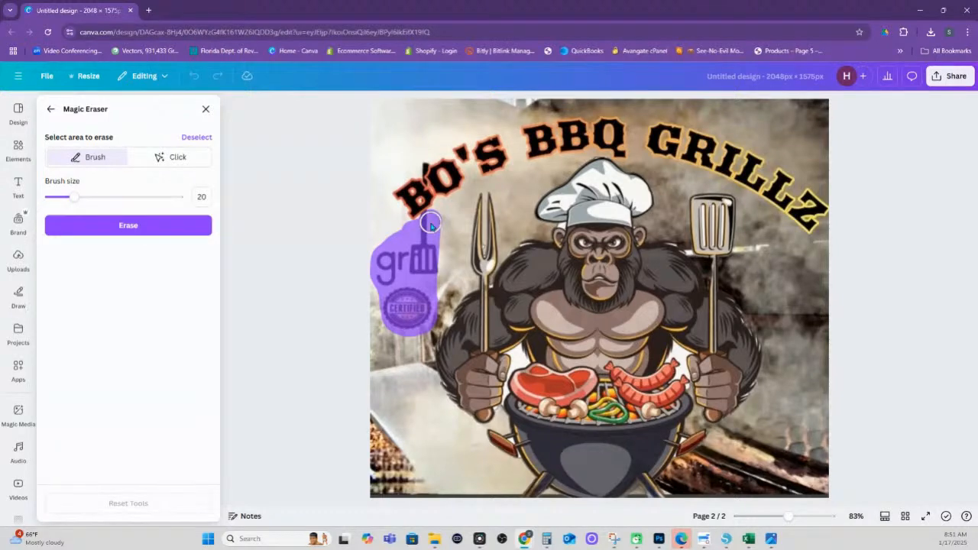
left_click(143, 225)
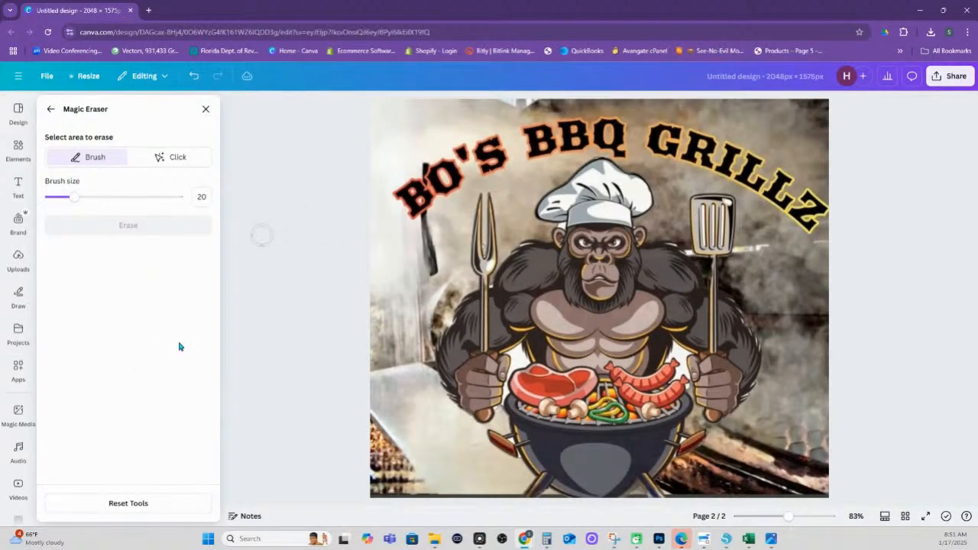
left_click(194, 76)
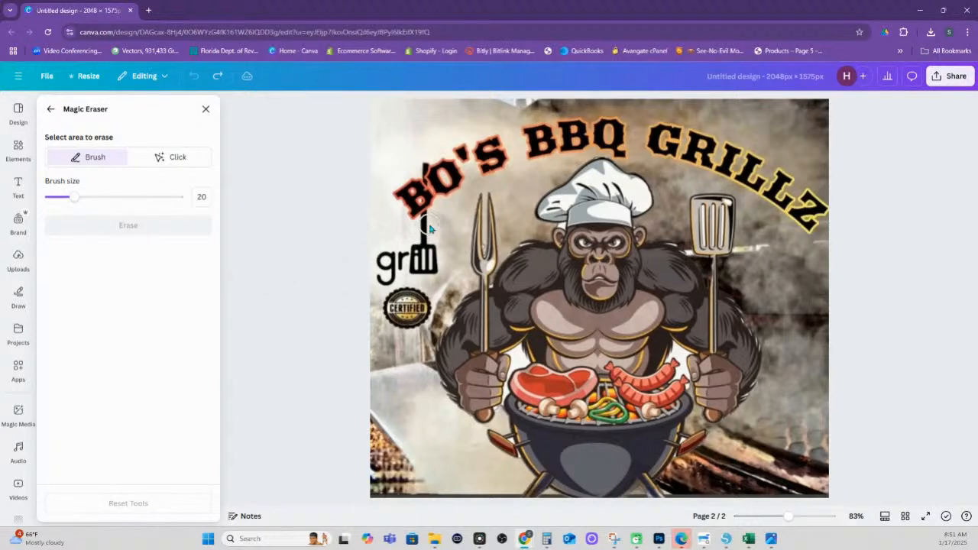
mouse_move(433, 219)
left_mouse_down()
mouse_move(385, 256)
mouse_move(383, 274)
mouse_move(404, 262)
mouse_move(429, 265)
mouse_move(431, 222)
left_mouse_up()
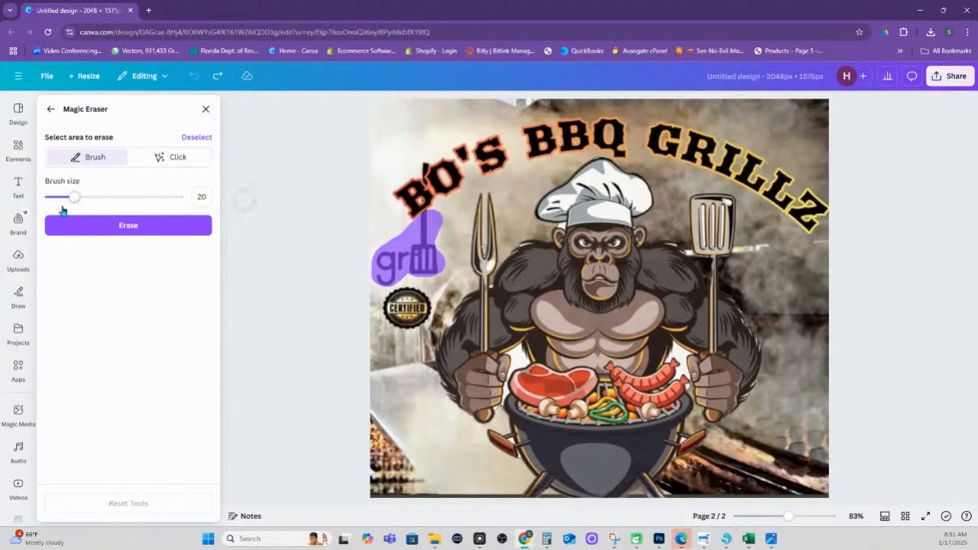
Erase the grill logo, leftover black blob, Certified badge and a stray spot beside BO
left_click(128, 226)
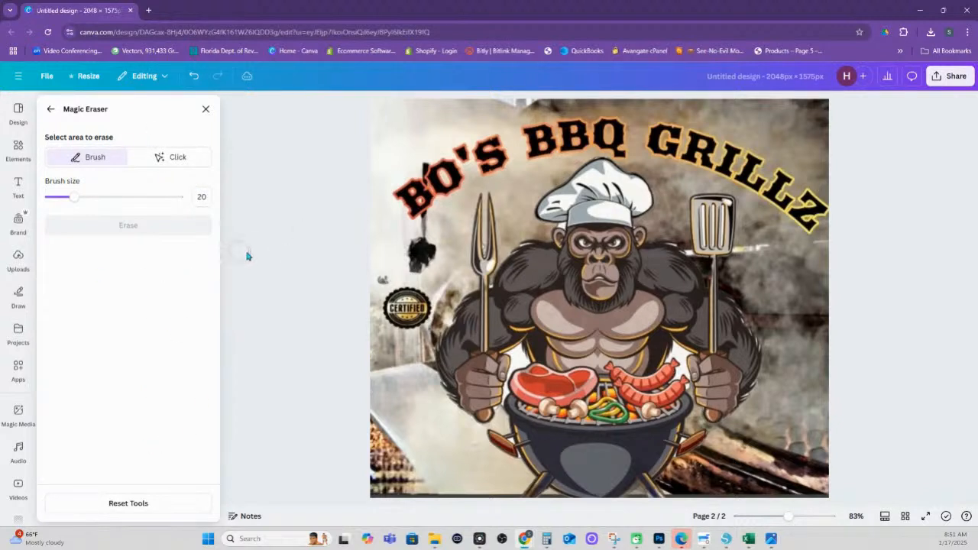
mouse_move(374, 284)
left_mouse_down()
mouse_move(437, 265)
mouse_move(434, 225)
mouse_move(416, 262)
mouse_move(427, 228)
left_mouse_up()
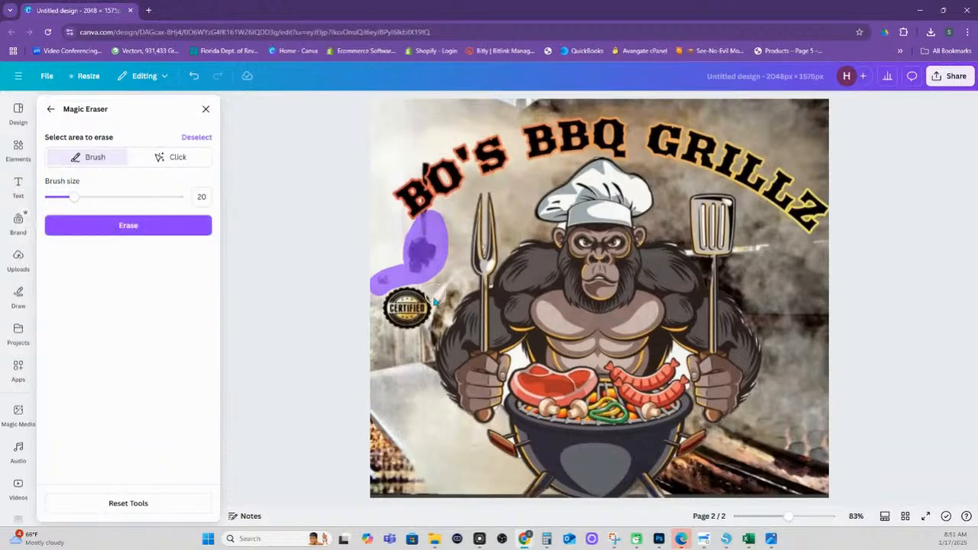
left_click(128, 226)
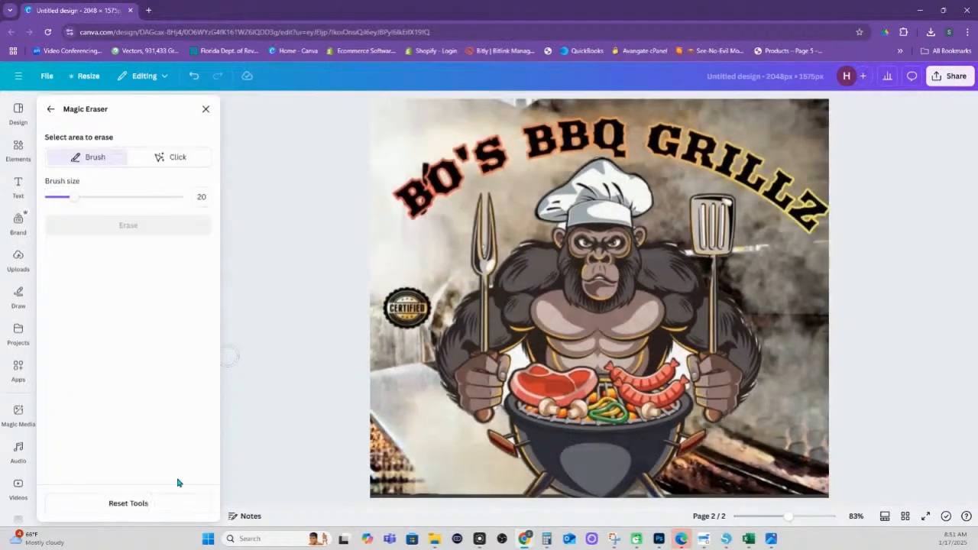
mouse_move(425, 299)
left_mouse_down()
mouse_move(387, 304)
mouse_move(420, 321)
mouse_move(411, 303)
mouse_move(397, 307)
left_mouse_up()
left_click(144, 226)
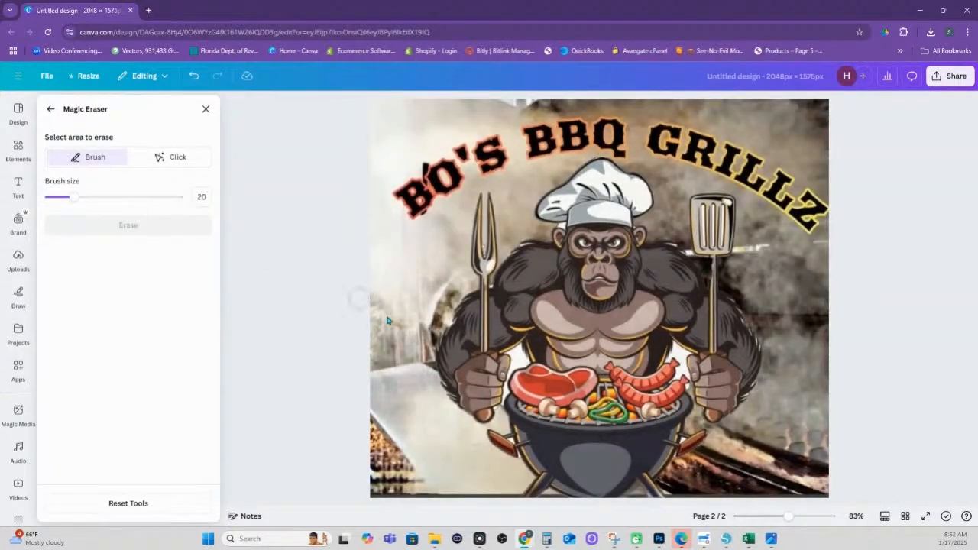
left_click(431, 220)
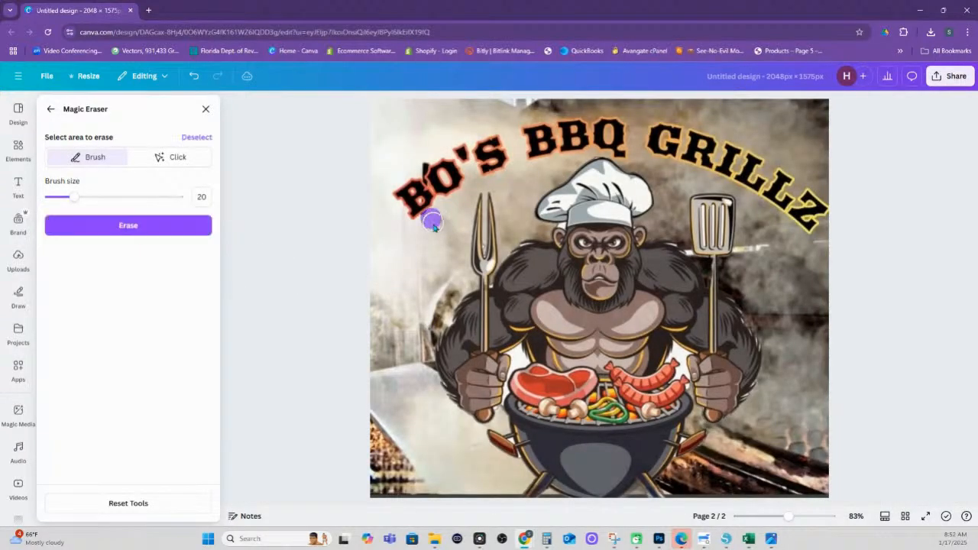
left_click(184, 236)
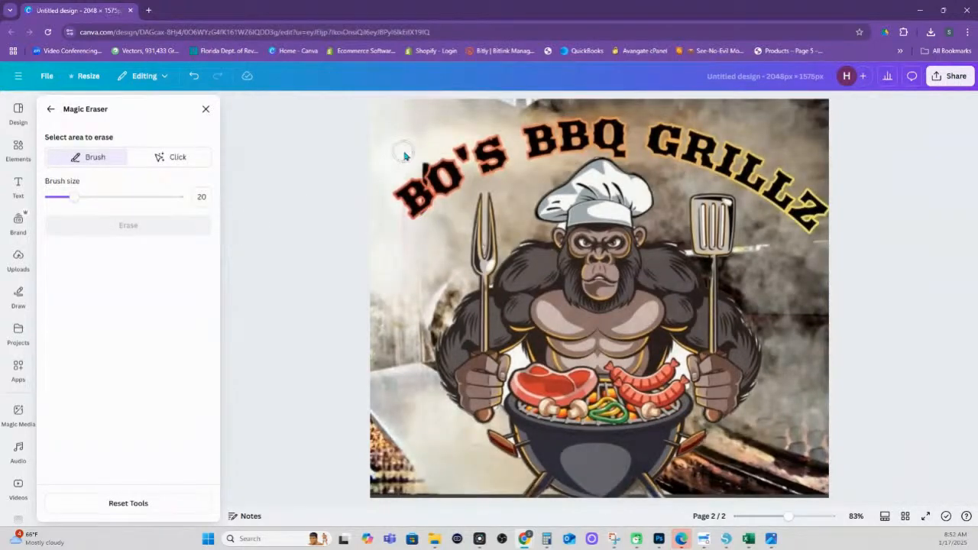
Shrink the eraser brush and erase a small area near BO
left_click_drag(73, 197, 54, 198)
left_click_drag(422, 174, 411, 186)
left_click(417, 166)
left_click(168, 227)
Select the gorilla chef, fork and spatula with Magic Grab, then close it without grabbing
left_click(50, 110)
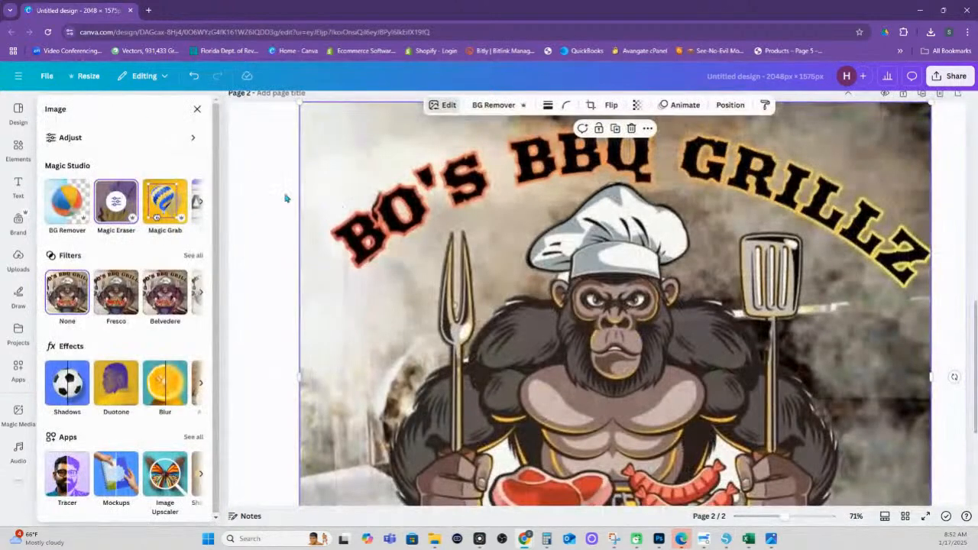
left_click(178, 208)
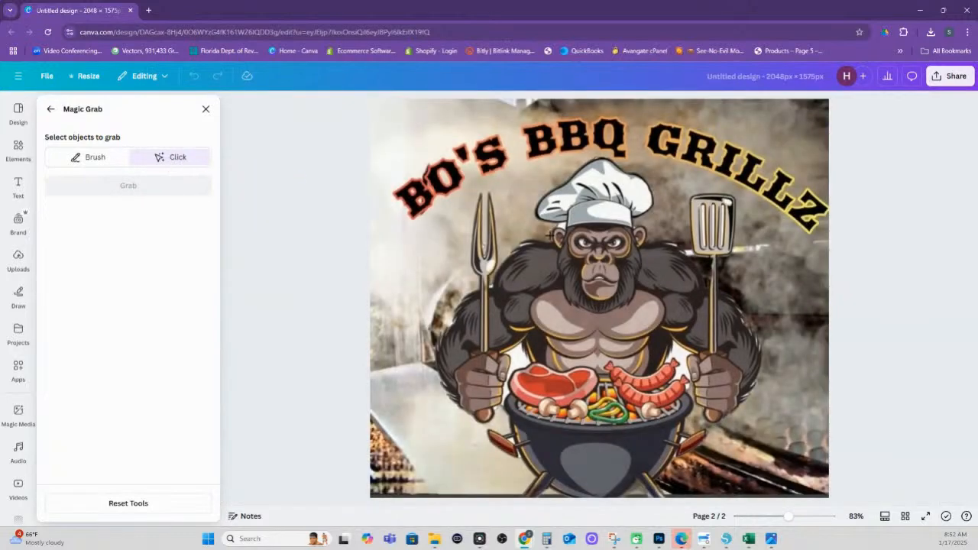
left_click(584, 263)
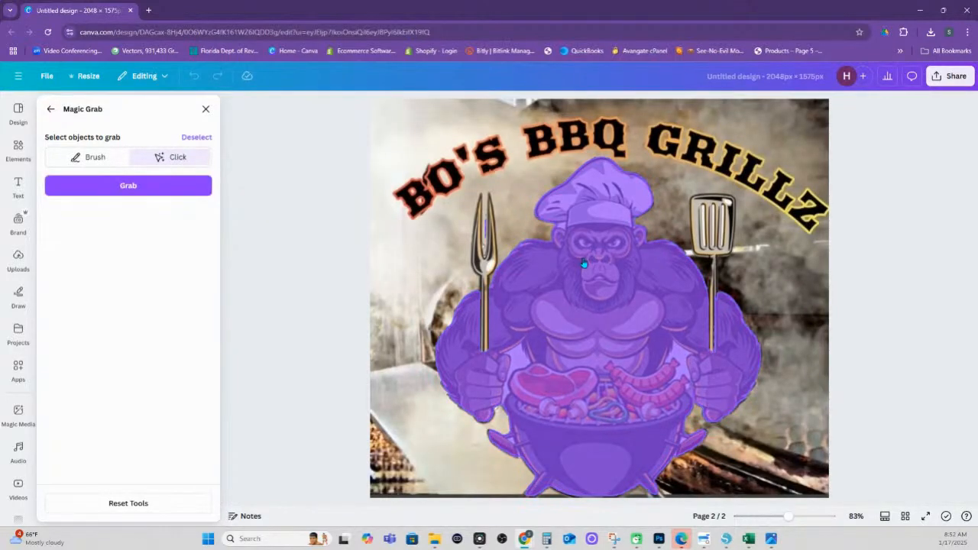
left_click(486, 267)
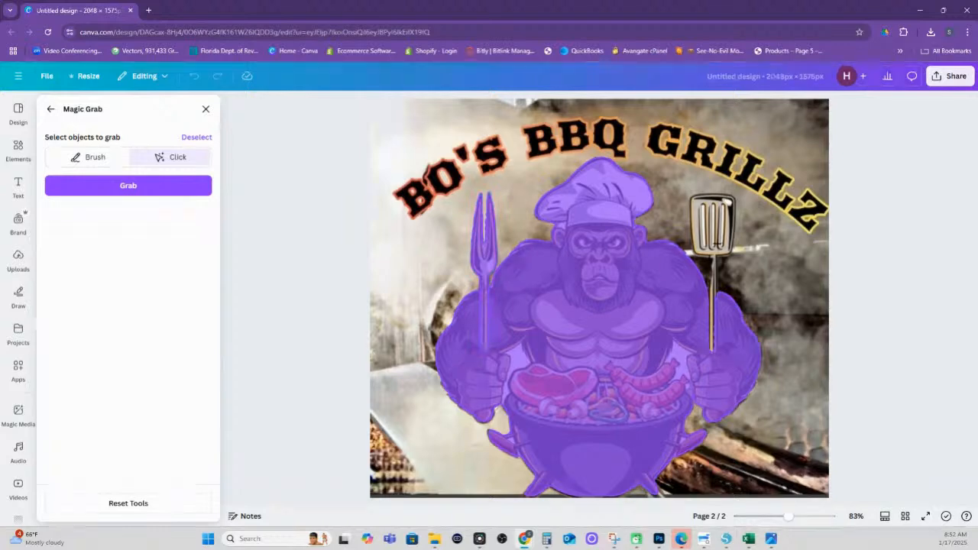
left_click(718, 248)
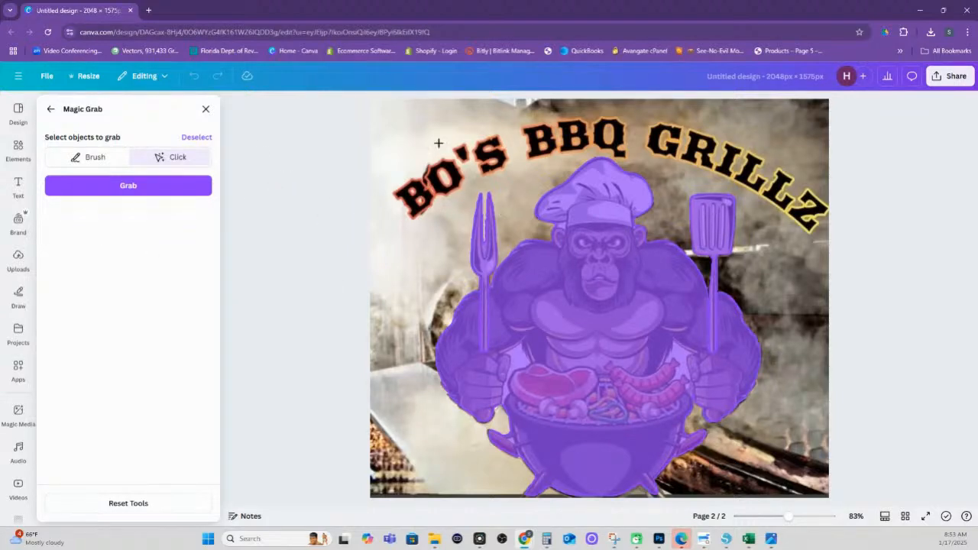
left_click(206, 110)
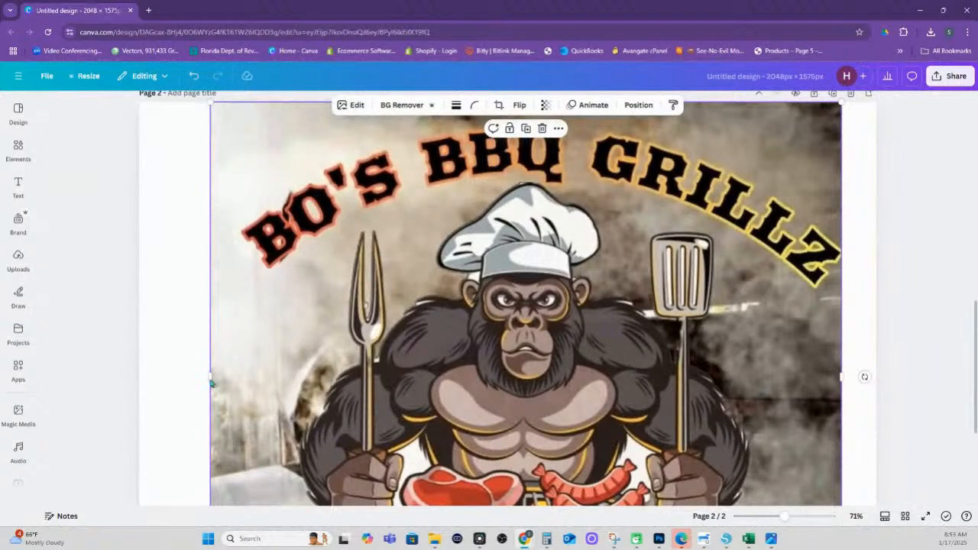
Trim the image's left and right edges, zoom out, and run BG Remover on the gorilla image
left_click_drag(211, 377, 239, 377)
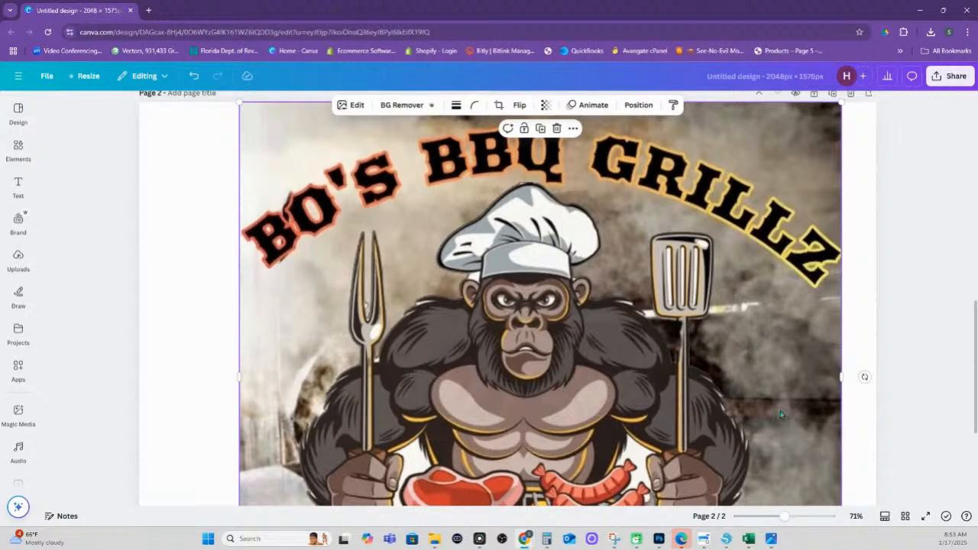
left_click_drag(841, 377, 845, 376)
scroll(802, 443, "down", 3)
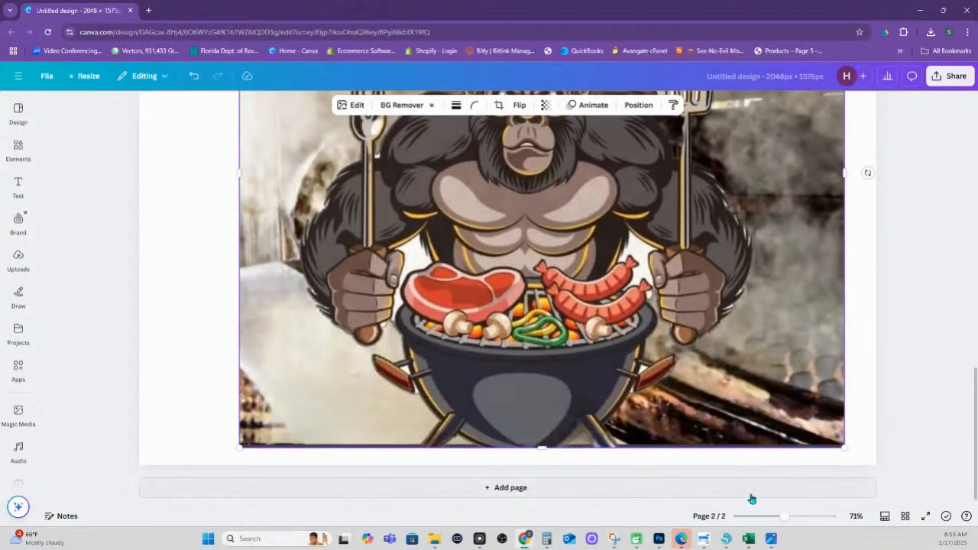
left_click_drag(783, 522, 766, 520)
left_click(783, 422)
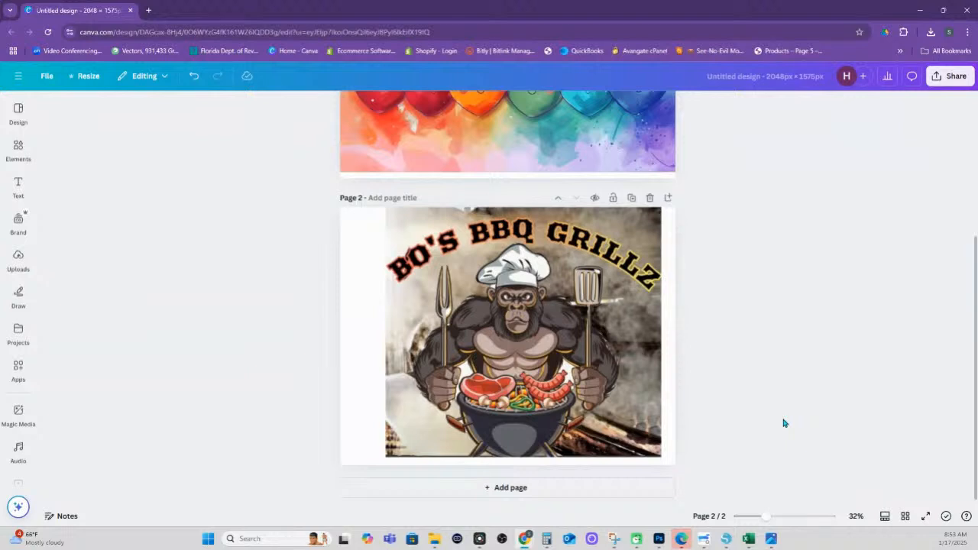
left_click(531, 263)
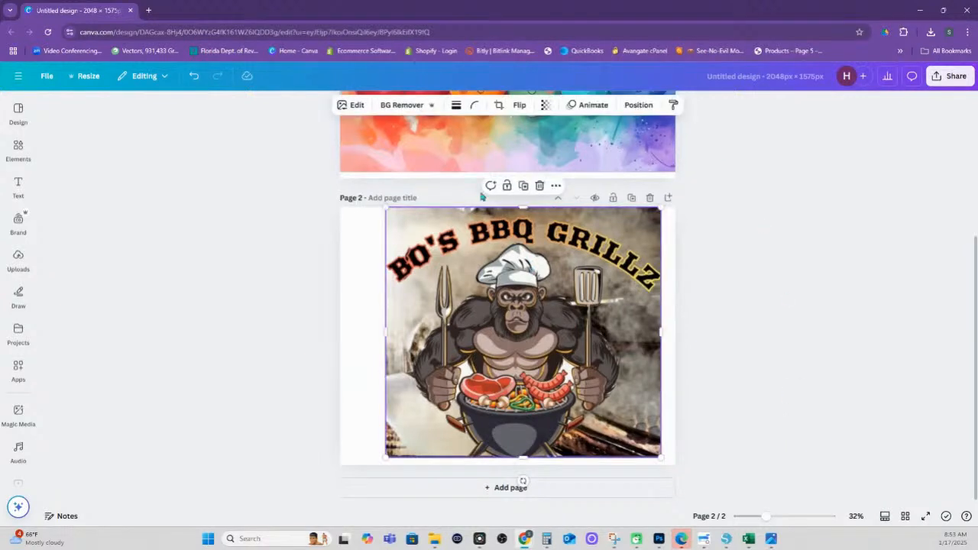
left_click(397, 105)
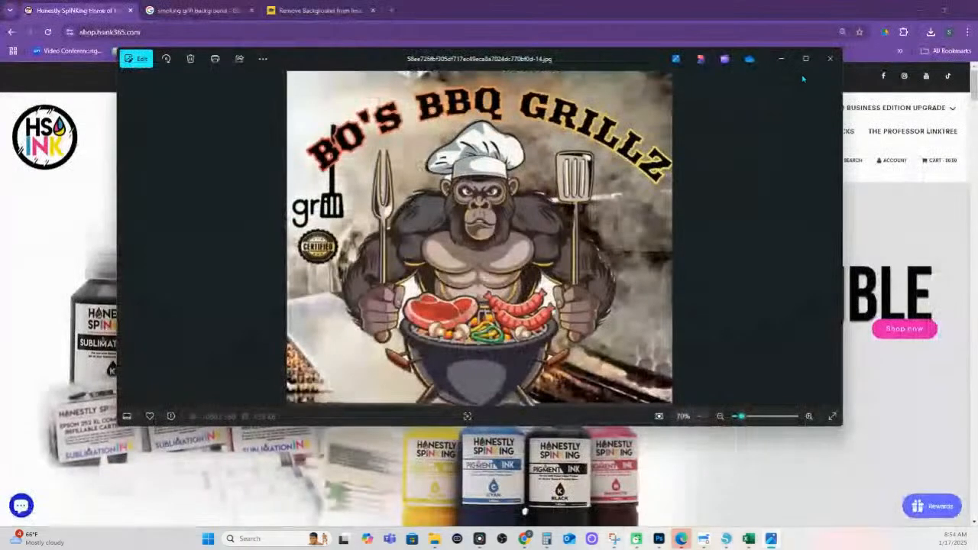
Switch to the remove.bg browser tab showing the cut-out gorilla chef
left_click(318, 10)
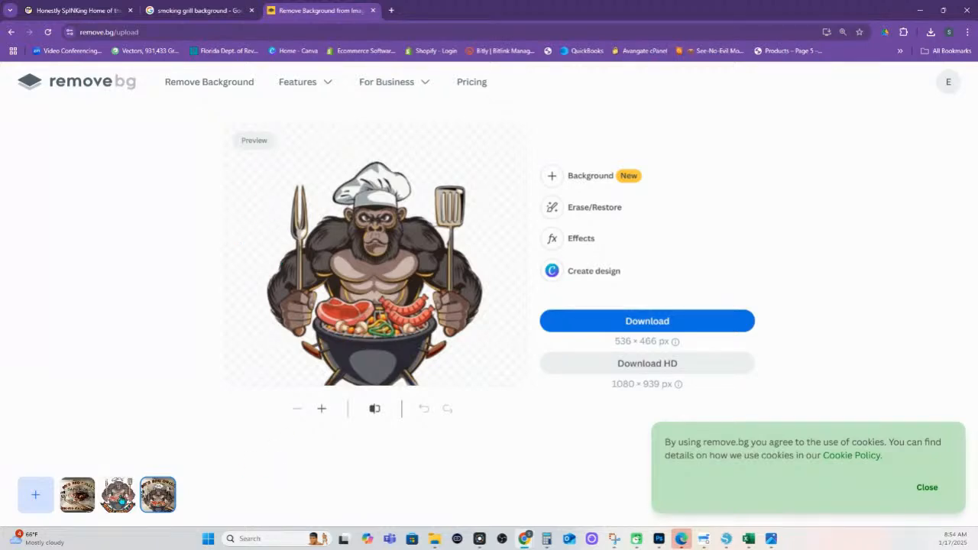
Preview the Grill Gorilla logo and BO'S BBQ GRILLZ cut-outs, then go to the smoking grill search
left_click(119, 506)
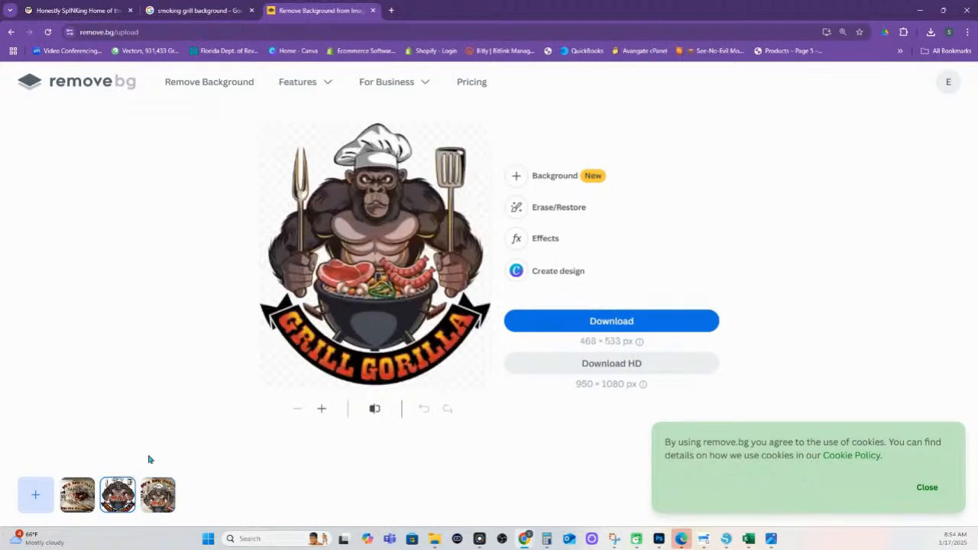
left_click(84, 506)
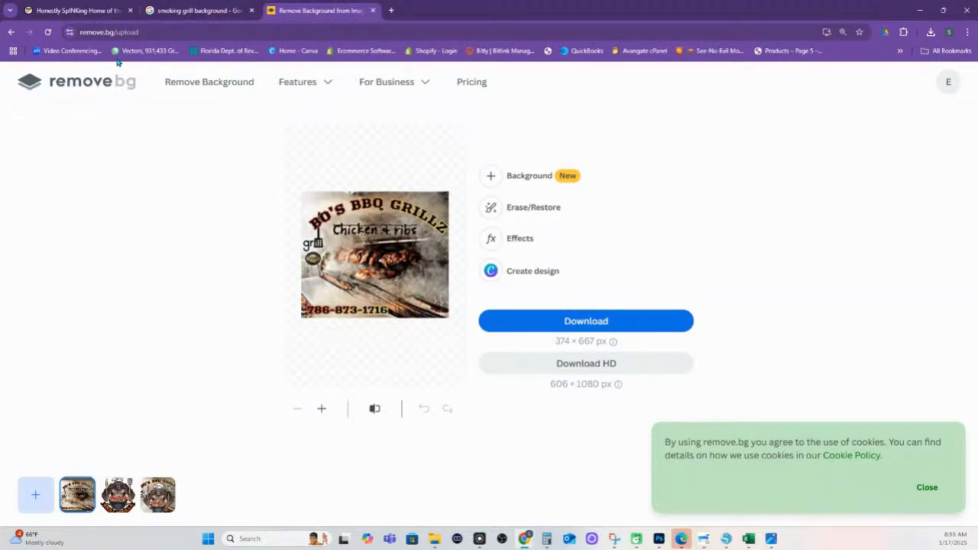
left_click(190, 10)
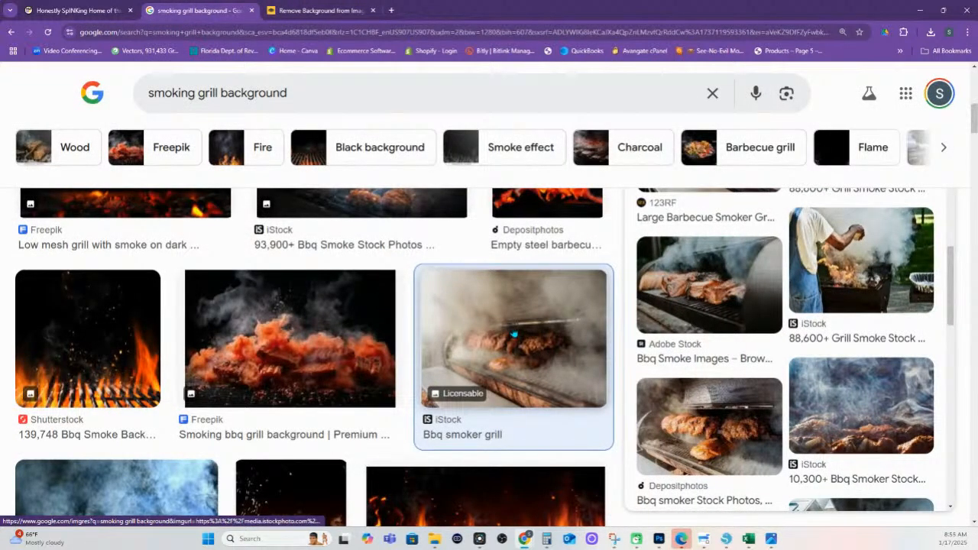
Save the Bbq smoker grill image as 'Smoking BBQ Grill Background'
left_click(313, 10)
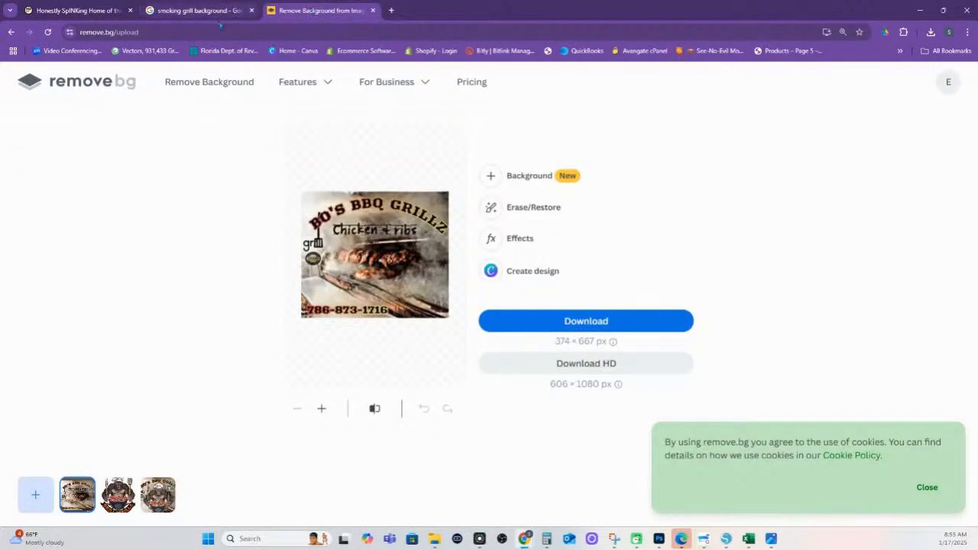
left_click(193, 11)
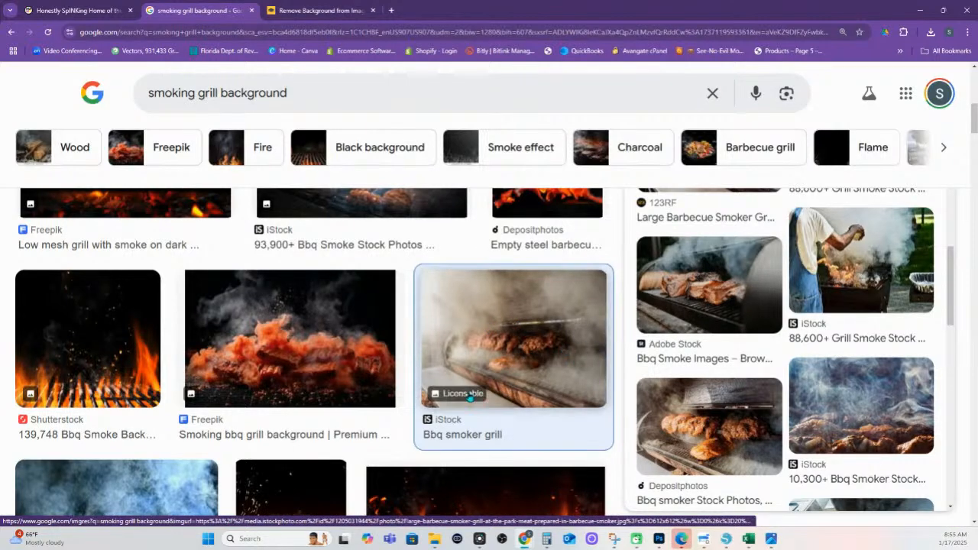
left_click(523, 356)
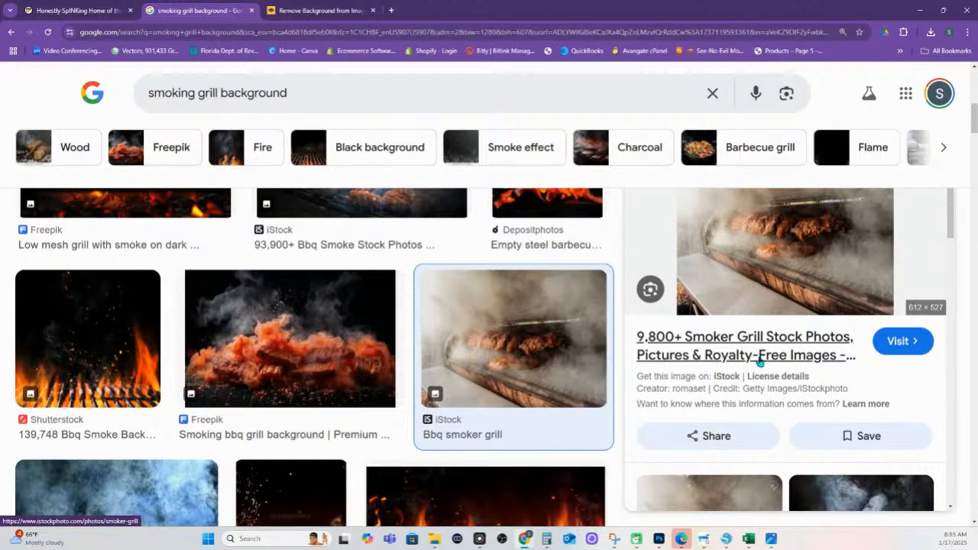
right_click(765, 240)
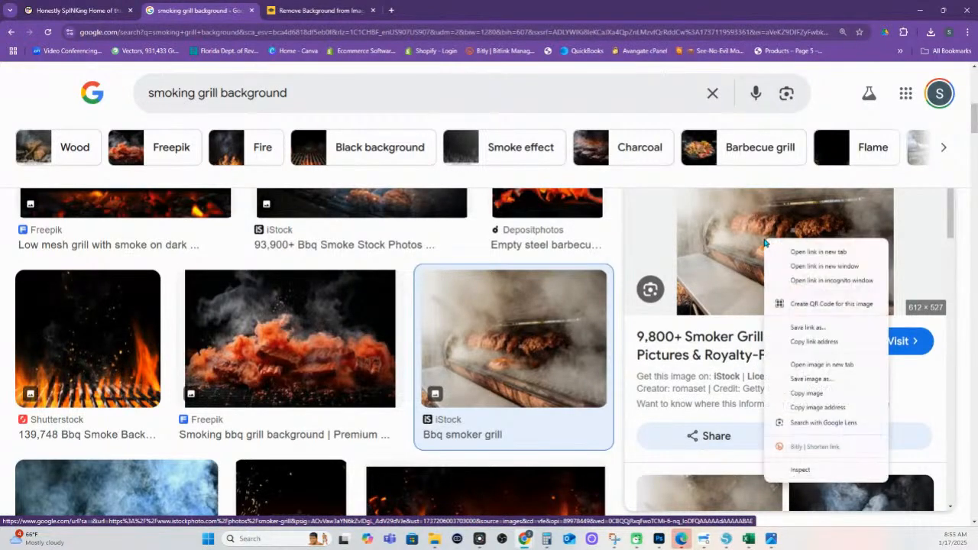
left_click(810, 378)
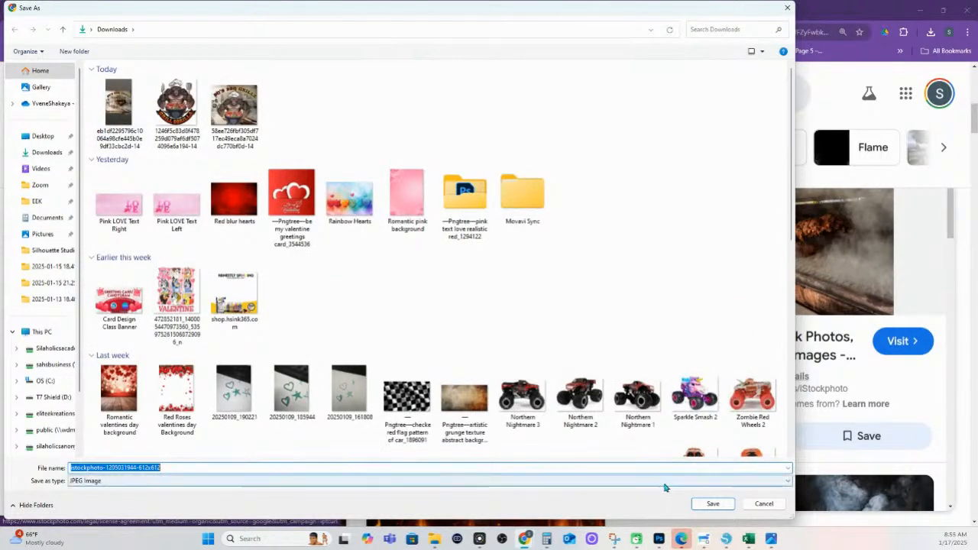
left_click_drag(165, 467, 54, 466)
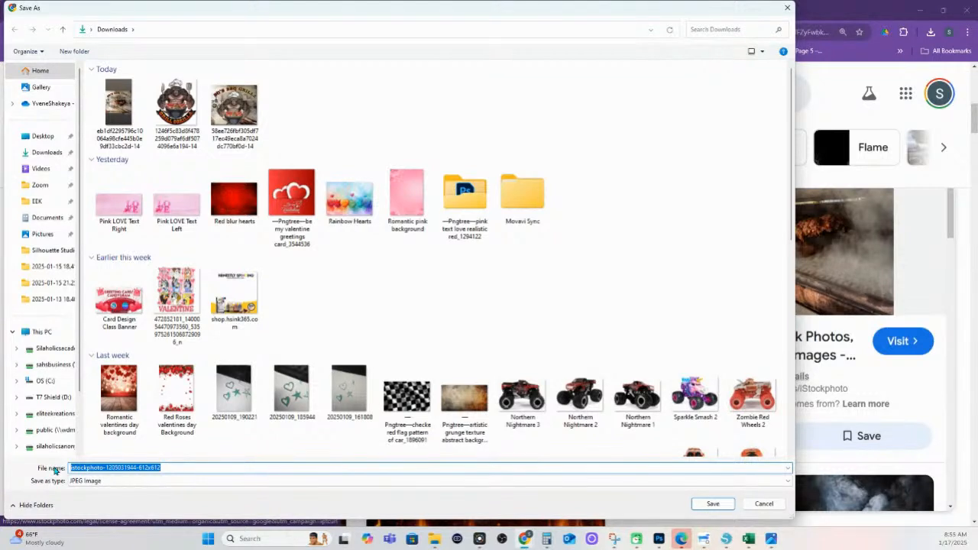
type("Smoking")
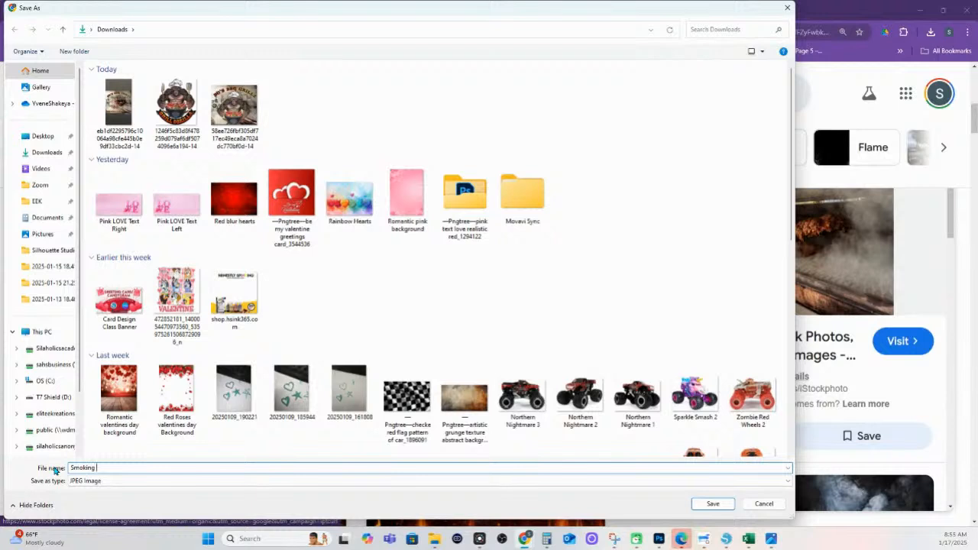
type(" BBQ Grill Background")
key("Return")
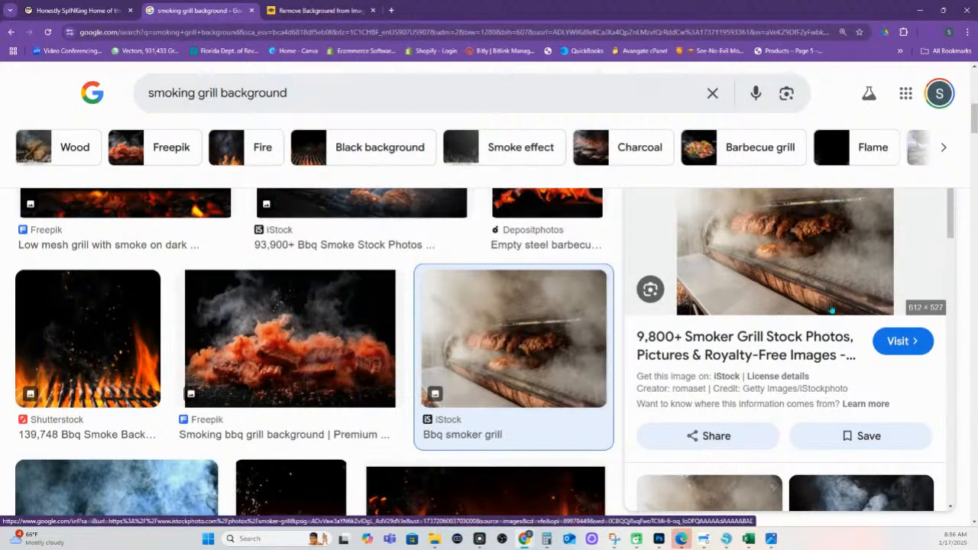
Preview the Depositphotos BBQ smoker photo from related images, then return to Silhouette Studio
scroll(694, 306, "down", 1)
scroll(694, 307, "down", 3)
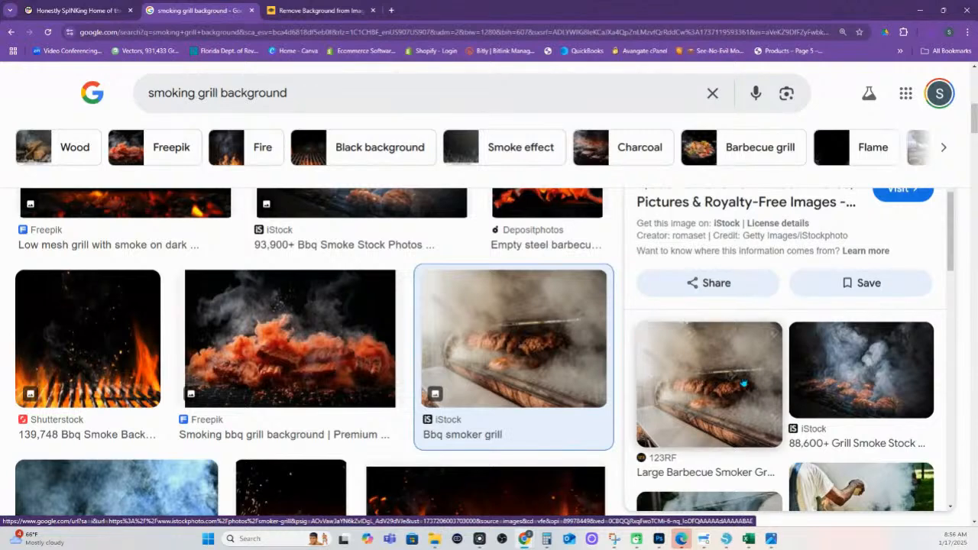
scroll(736, 400, "down", 3)
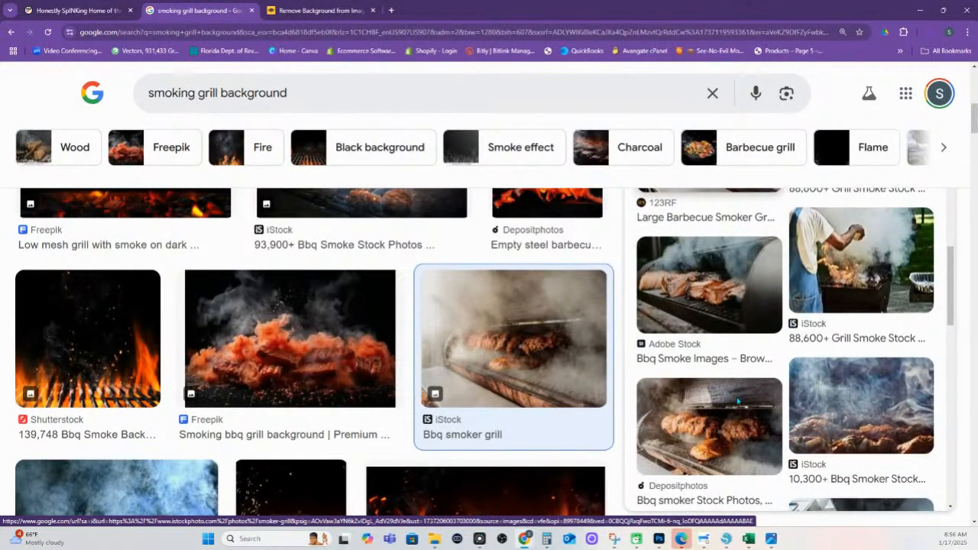
scroll(831, 400, "down", 2)
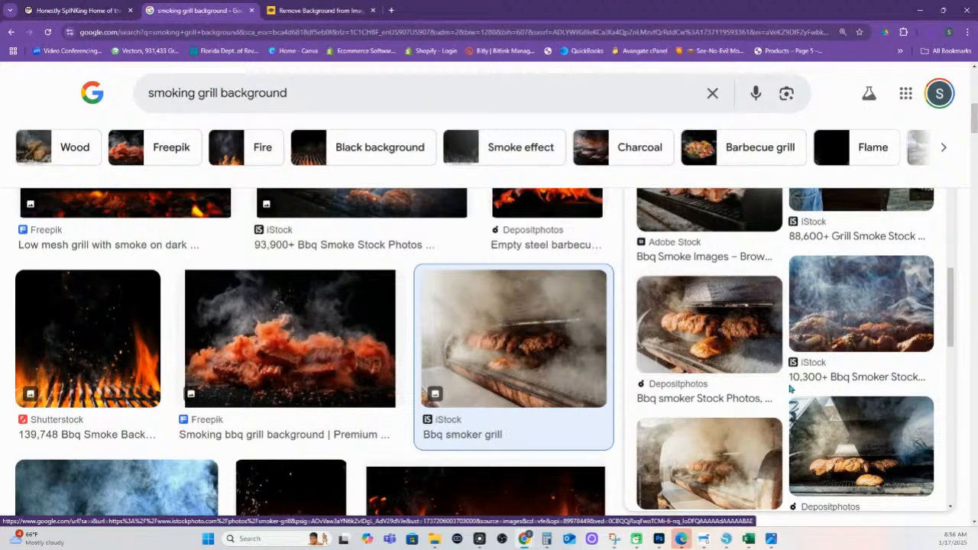
scroll(747, 338, "up", 5)
scroll(746, 339, "up", 5)
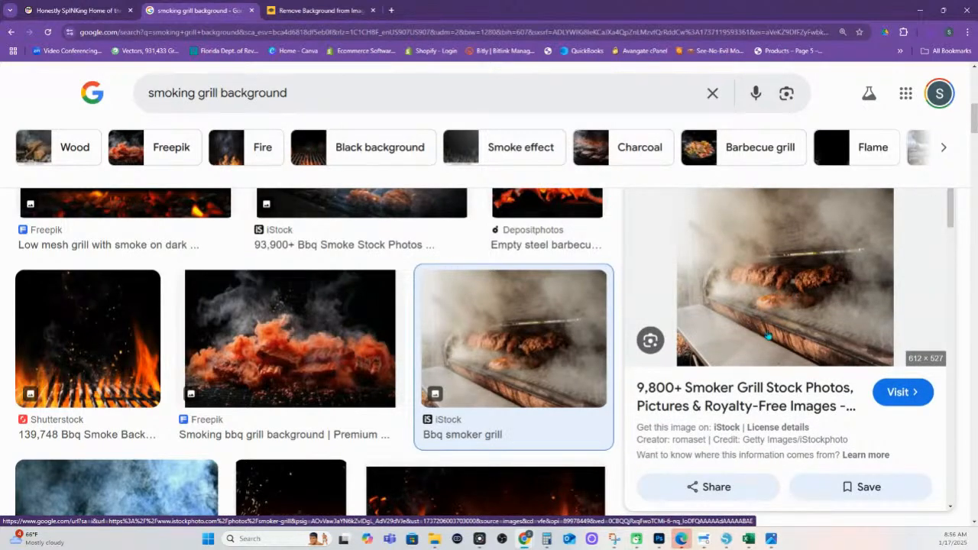
scroll(768, 321, "down", 10)
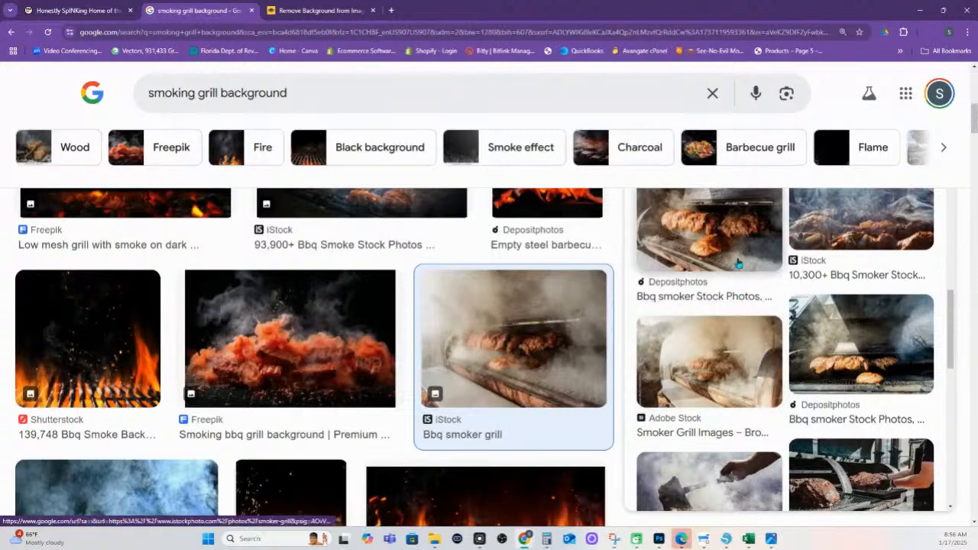
left_click(735, 259)
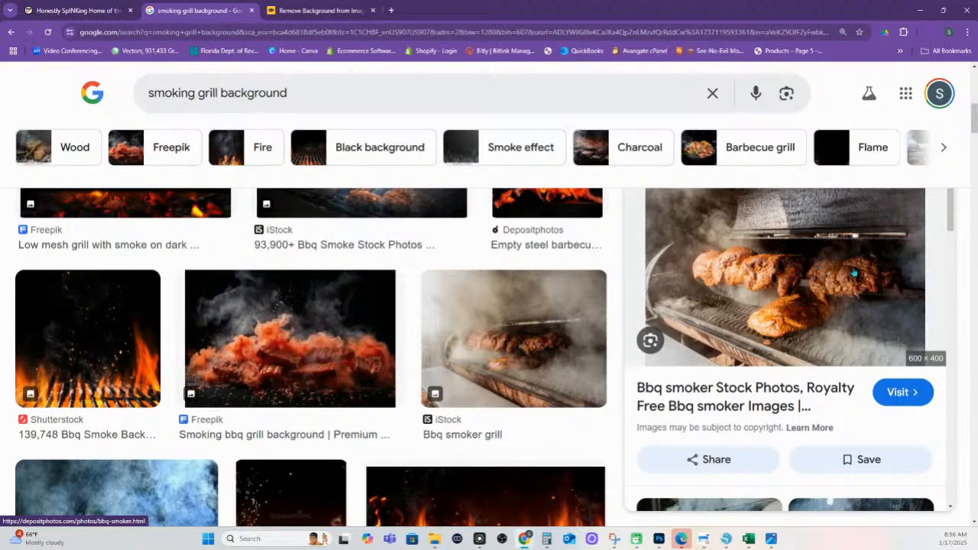
scroll(609, 334, "down", 1)
scroll(610, 334, "down", 1)
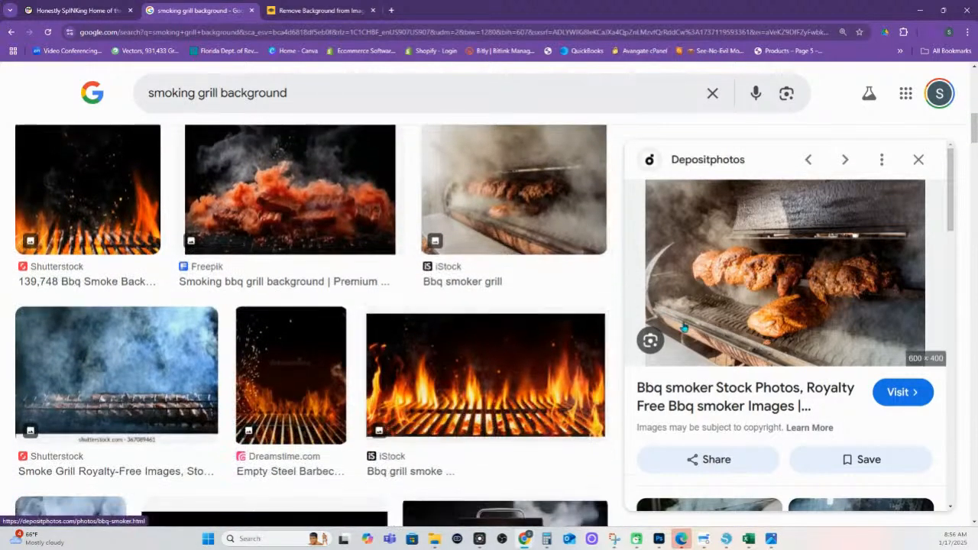
scroll(689, 382, "down", 2)
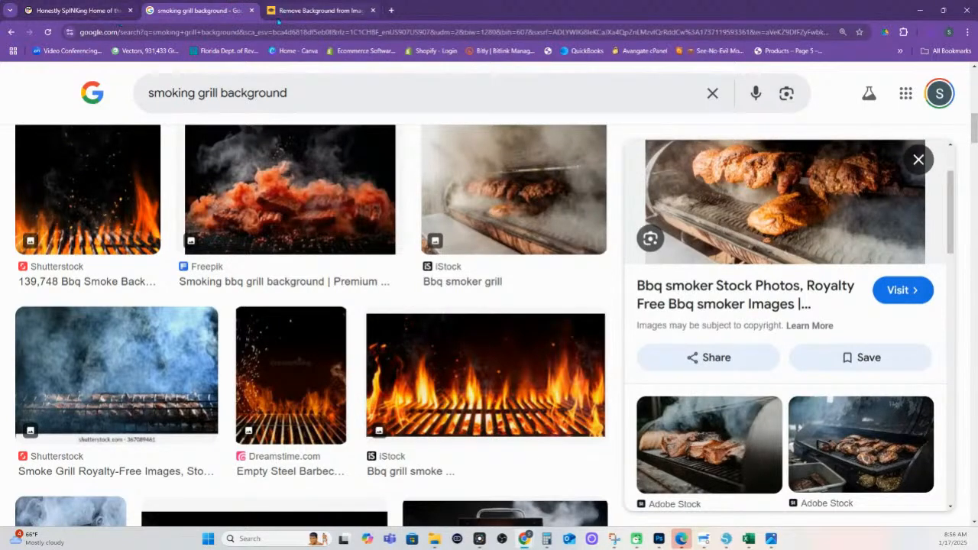
left_click(703, 539)
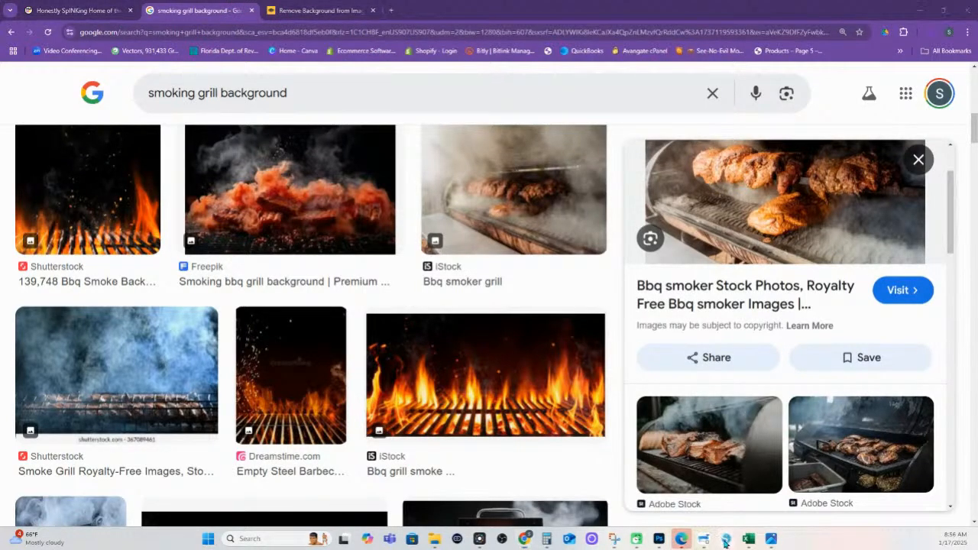
Move the pasted smoker photo up and left, and enlarge it
left_click_drag(649, 378, 425, 212)
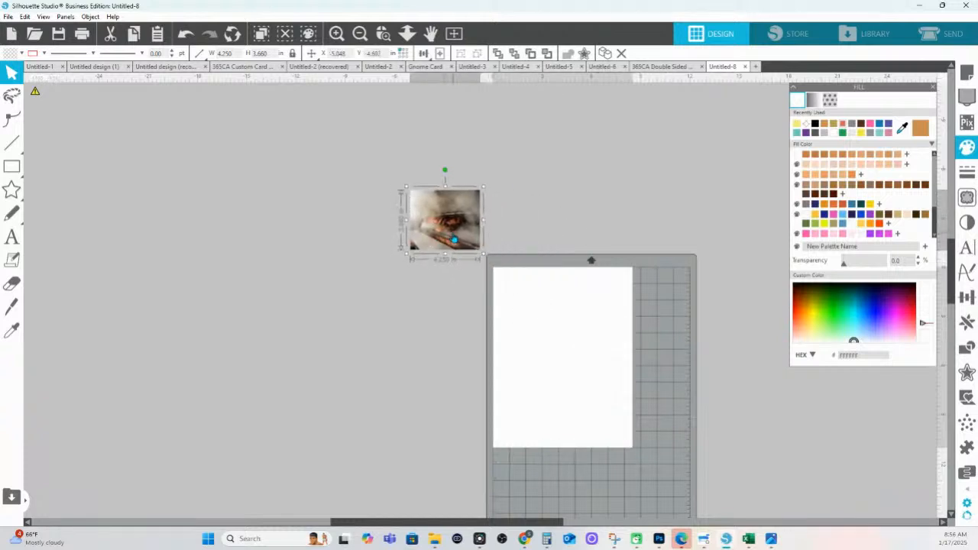
left_click_drag(478, 247, 563, 321)
left_click_drag(596, 356, 603, 356)
left_click_drag(518, 282, 433, 205)
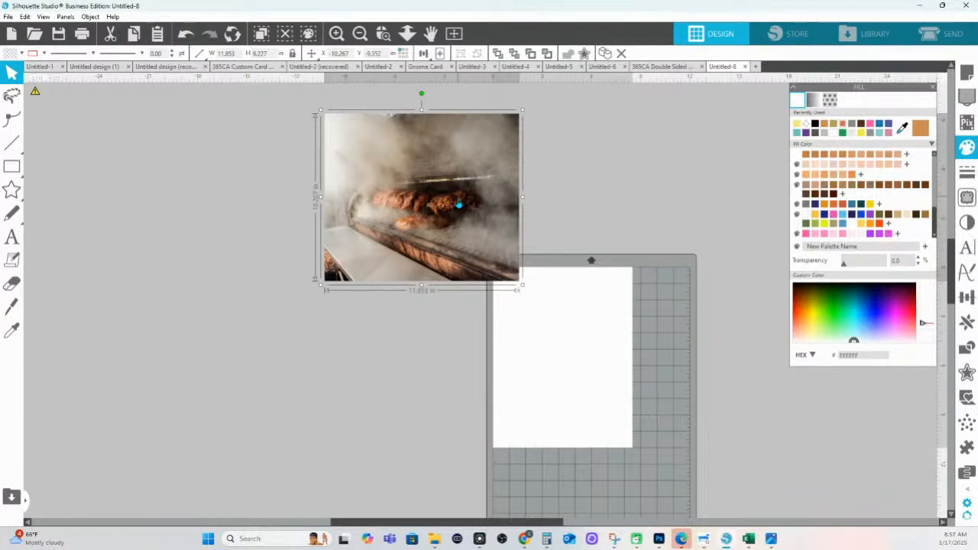
Duplicate the smoker photo, zoom in on the copy, and bring up Image Effects
key("ctrl+d")
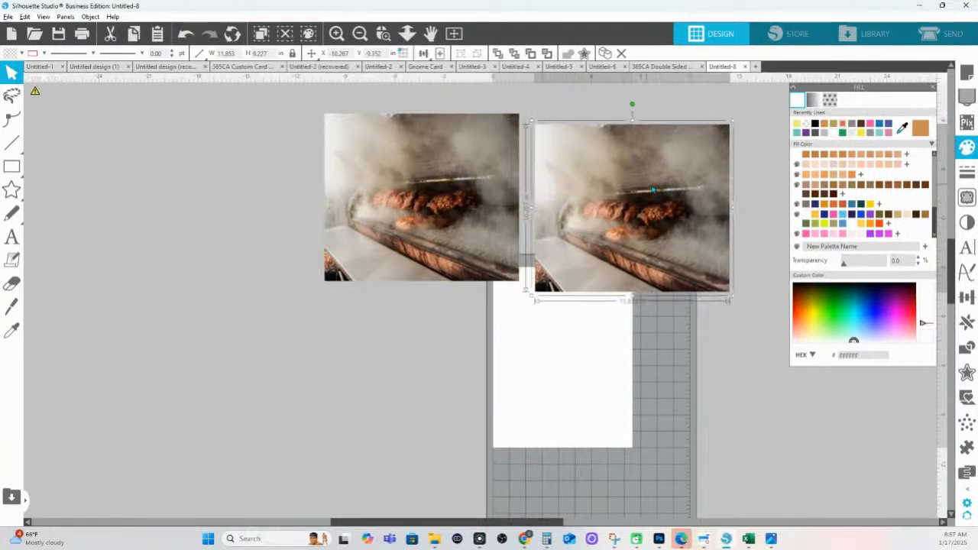
left_click(384, 34)
left_click_drag(513, 164, 735, 276)
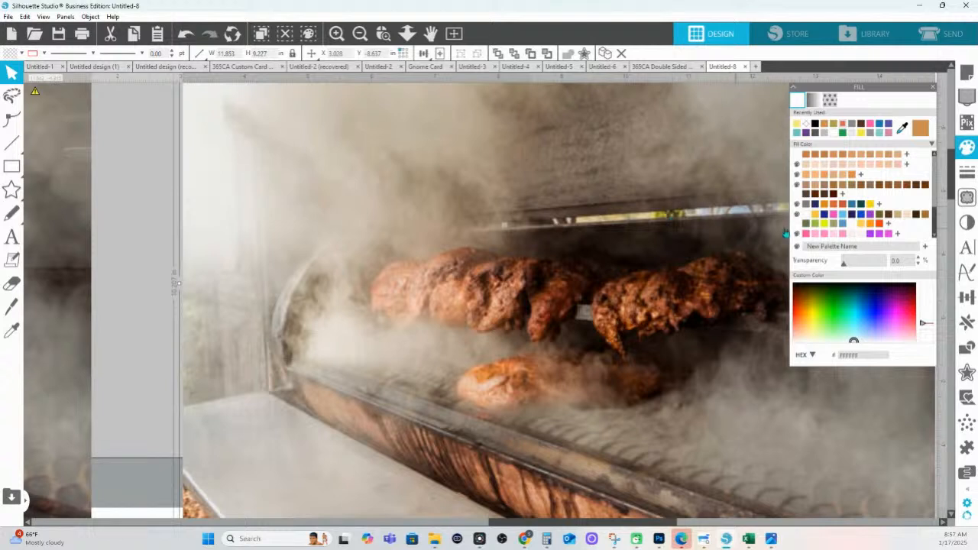
left_click(966, 222)
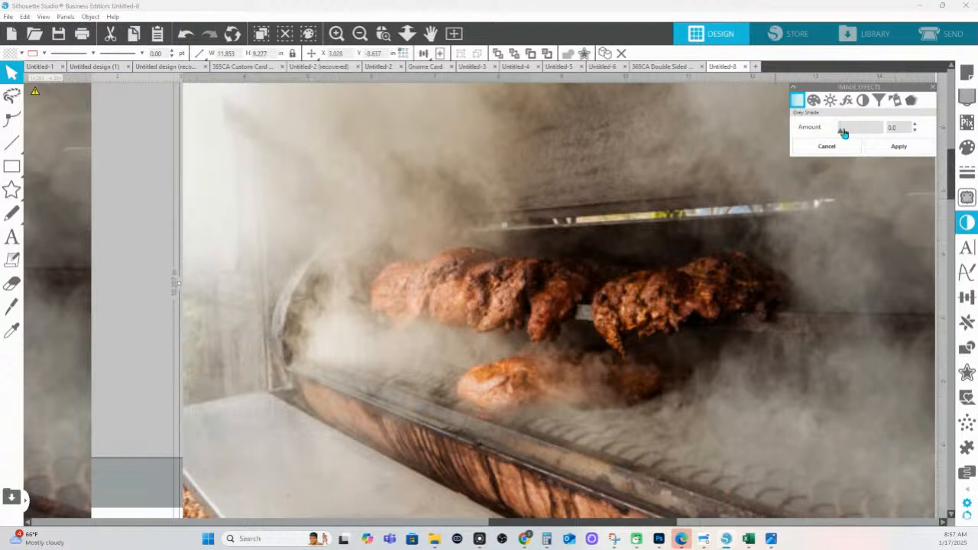
Lower the duplicate photo's gamma slightly and apply it
left_click(846, 101)
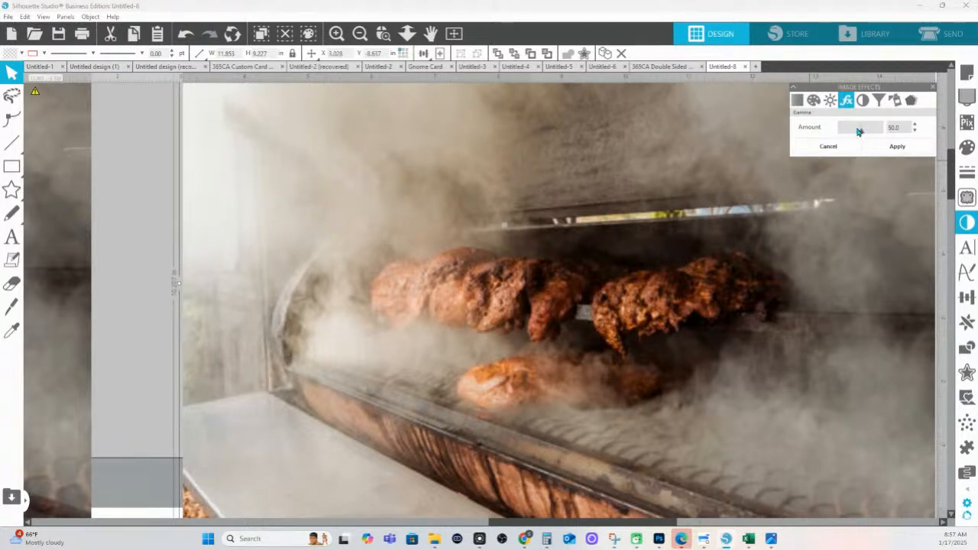
left_click_drag(861, 131, 857, 135)
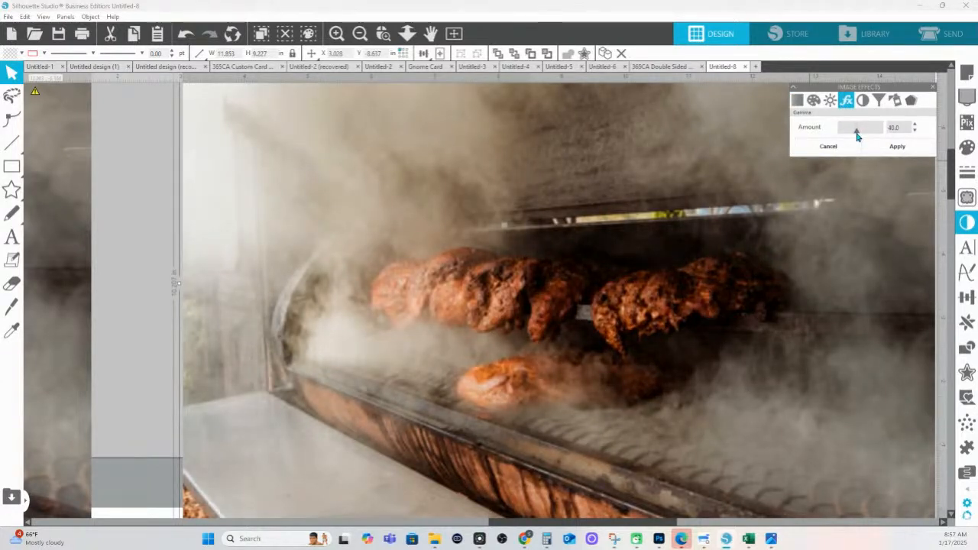
left_click(895, 146)
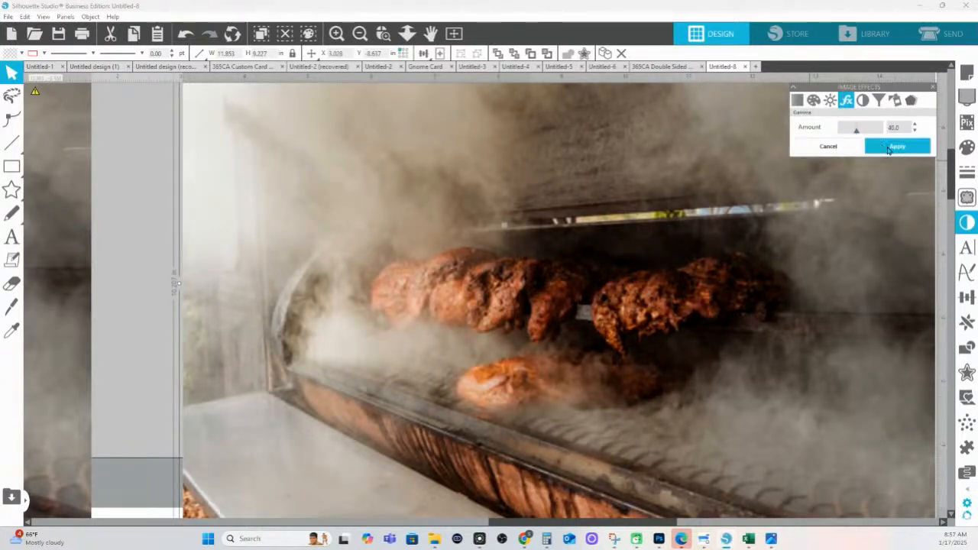
Raise the duplicate photo's contrast to 13, then zoom out and nudge it up
left_click(830, 102)
left_click_drag(862, 150, 866, 153)
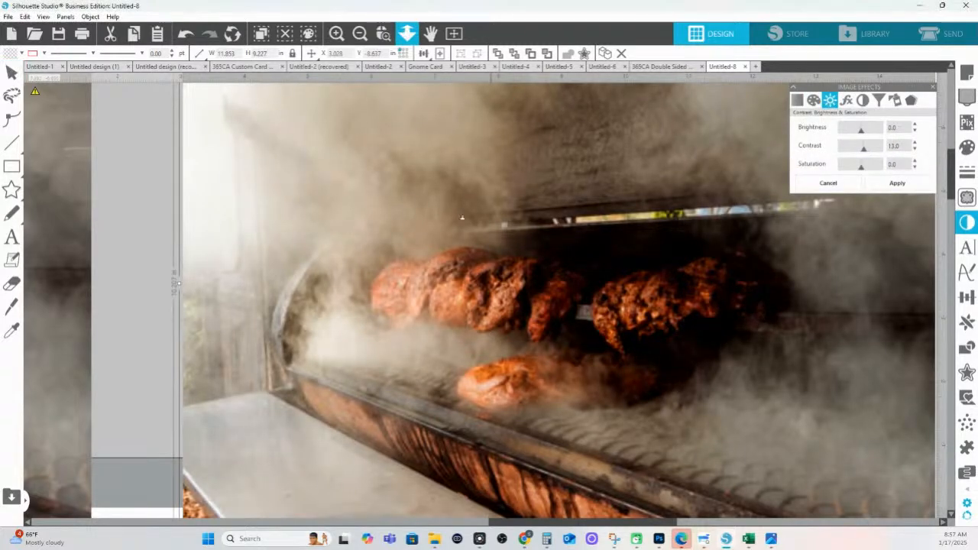
left_click(407, 33)
left_click_drag(487, 249, 487, 214)
left_click_drag(543, 375, 543, 358)
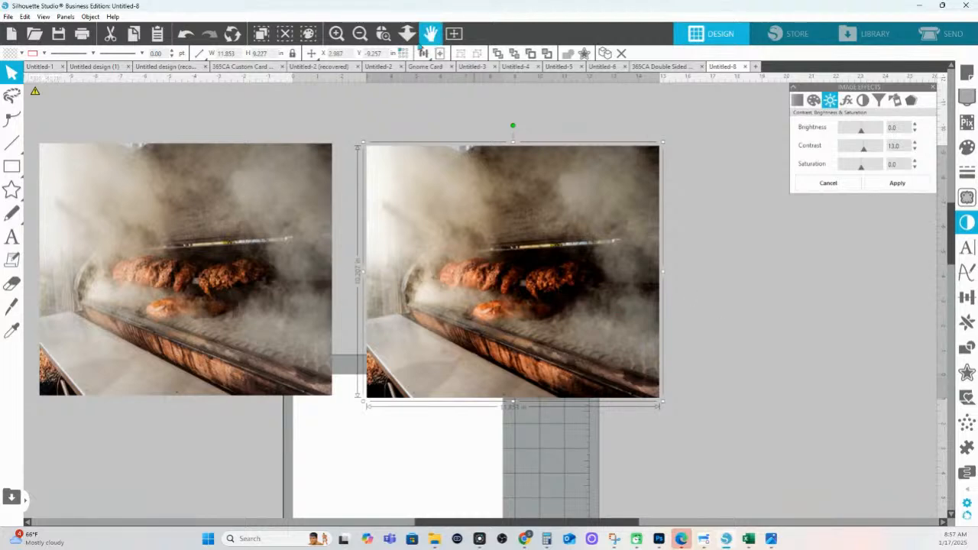
Zoom in on both photos and set the duplicate's contrast to 35 and saturation to -33
left_click(383, 33)
left_click_drag(533, 336, 690, 429)
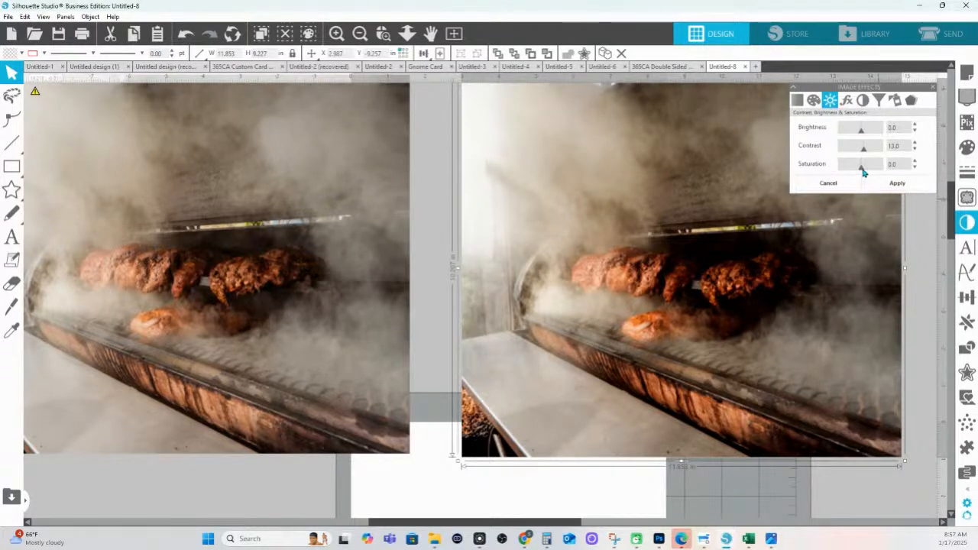
left_click_drag(860, 173, 854, 174)
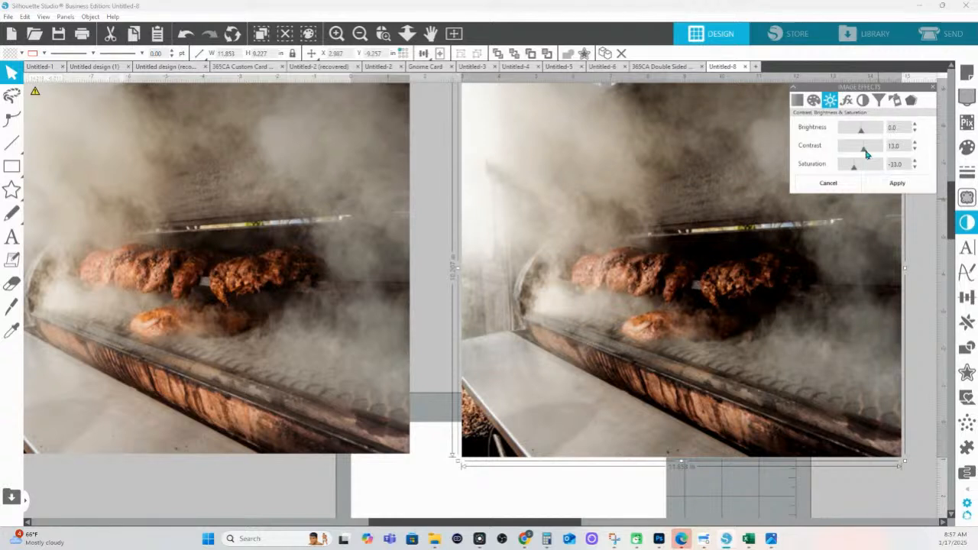
left_click_drag(864, 149, 868, 153)
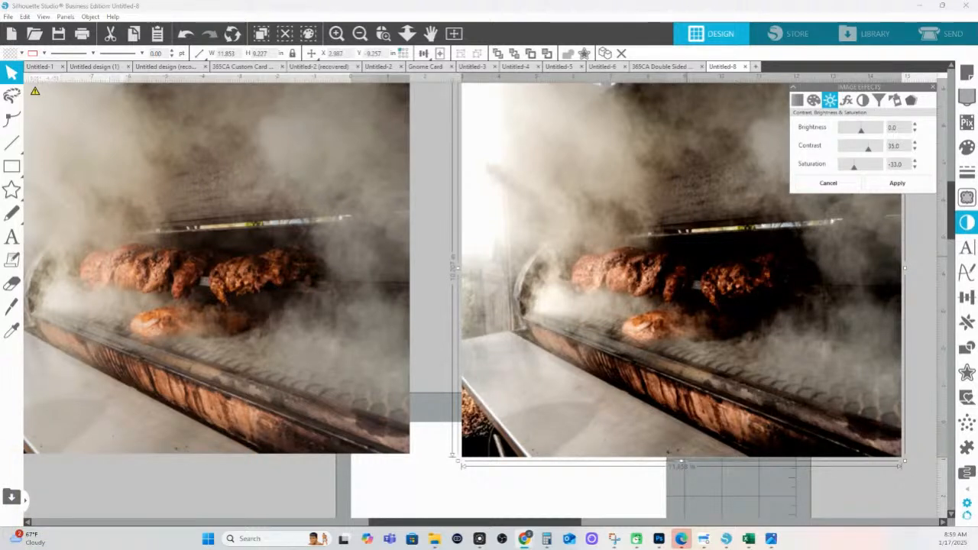
Fit the page in view and move both grill photos to the top-left
left_click(679, 498)
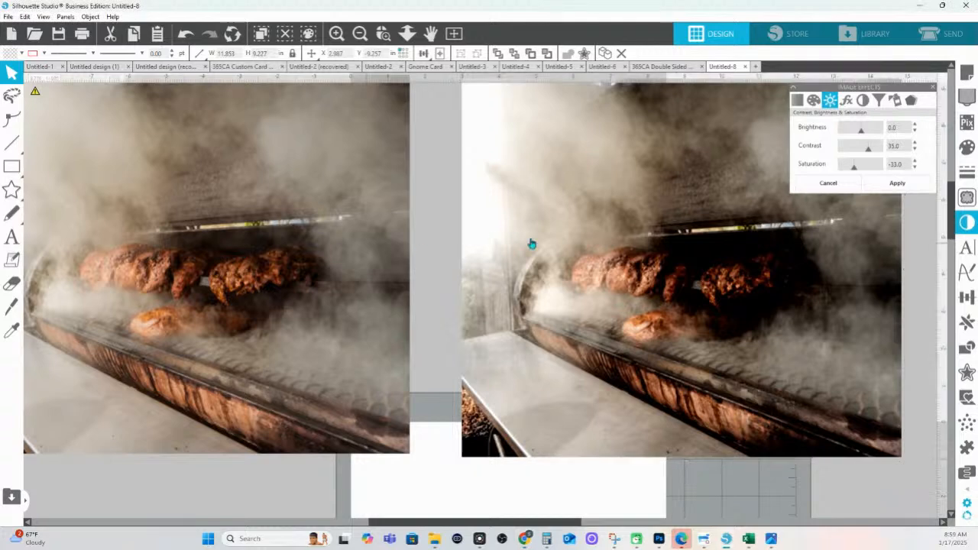
left_click(407, 33)
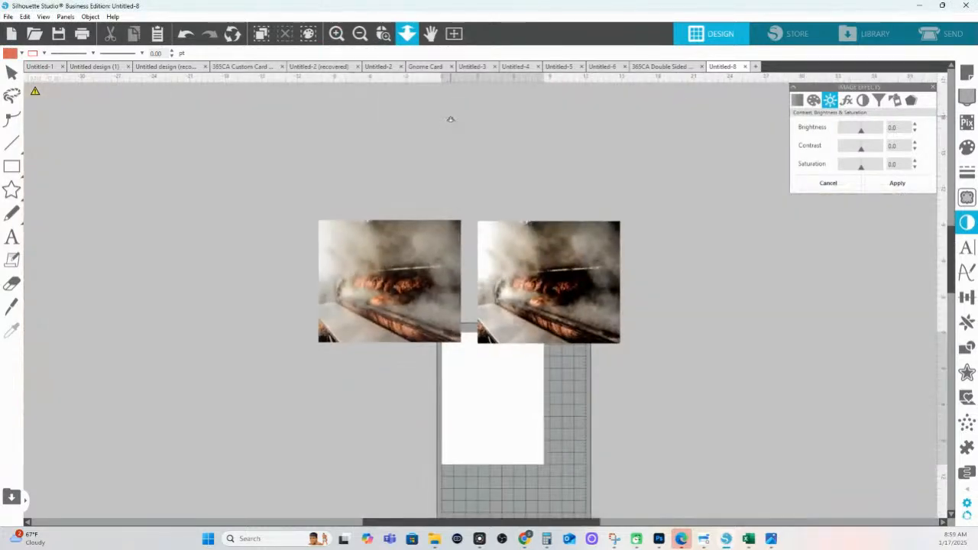
left_click_drag(351, 194, 321, 267)
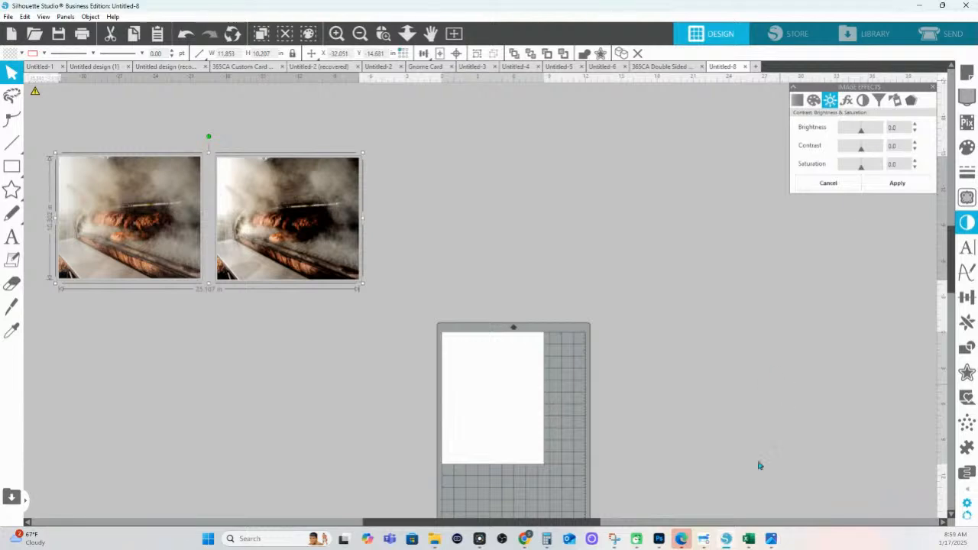
Drag the Bo's BBQ Grillz poster, cut-out gorilla and Grill Gorilla images from Chrome downloads into Silhouette
mouse_move(524, 540)
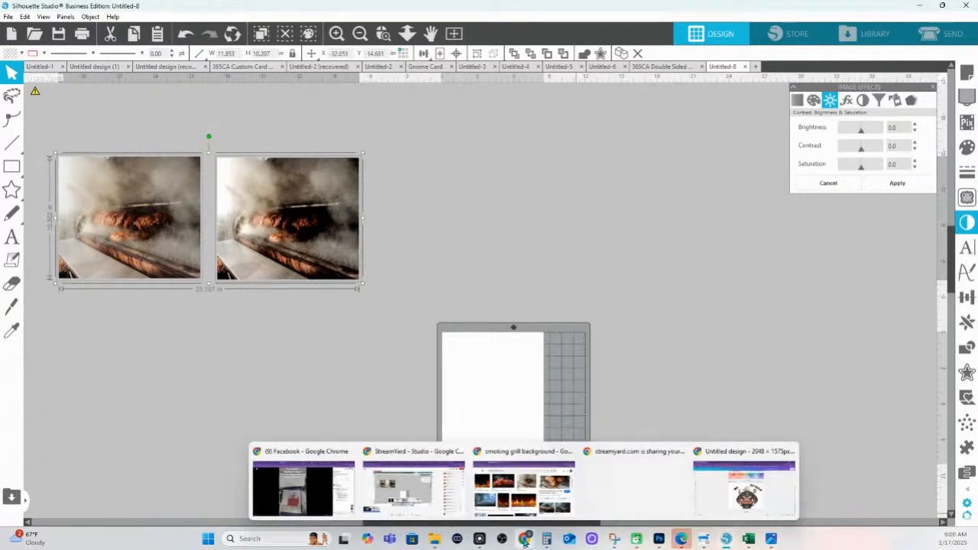
left_click(724, 455)
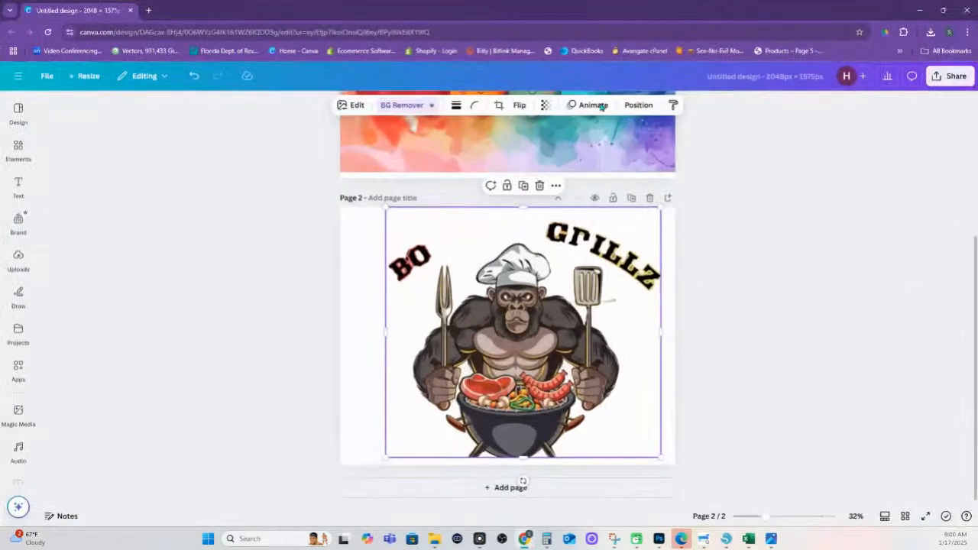
left_click(949, 10)
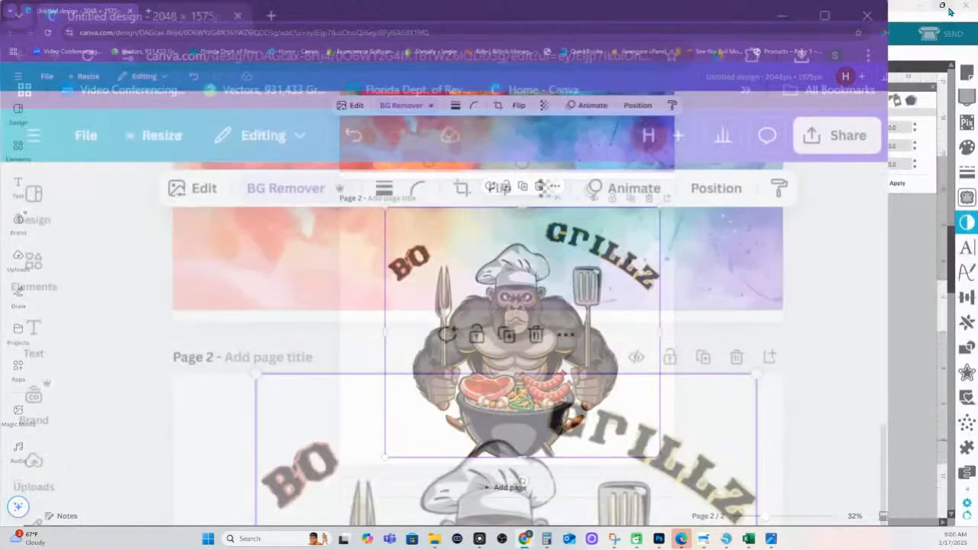
left_click(440, 34)
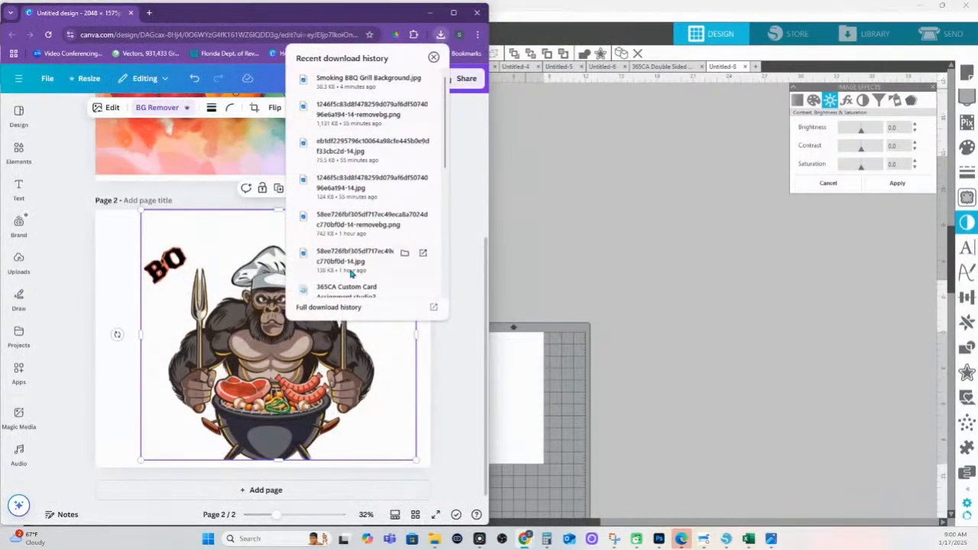
left_click_drag(351, 273, 678, 324)
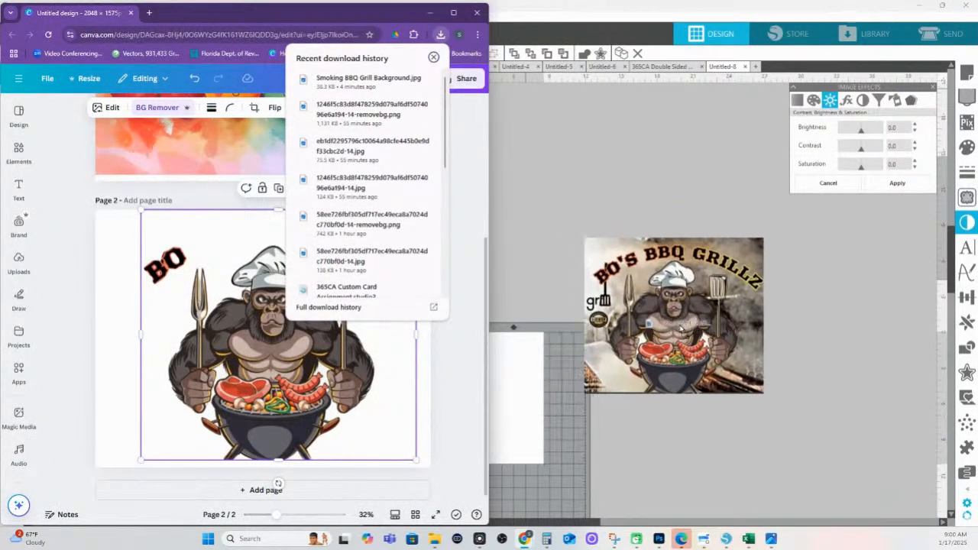
left_click_drag(327, 220, 585, 194)
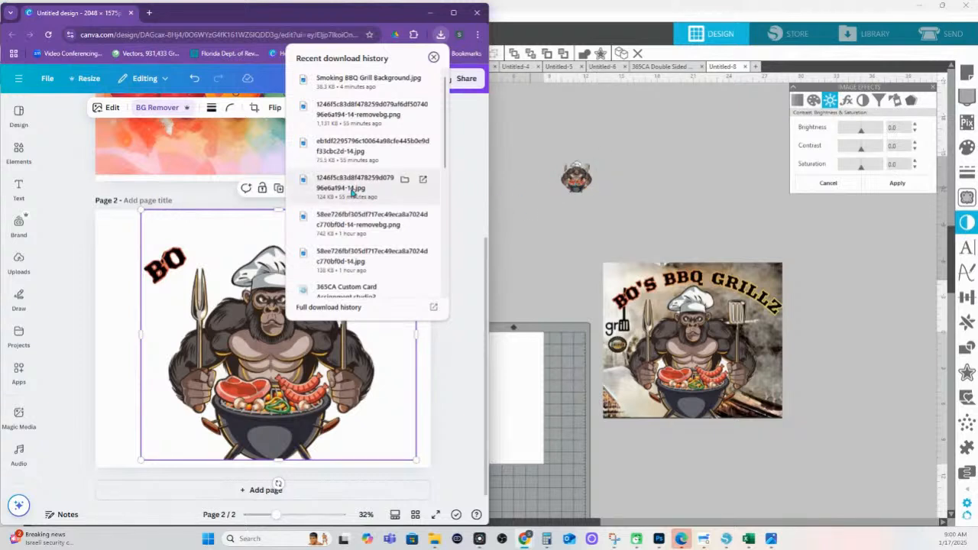
left_click_drag(355, 196, 346, 380)
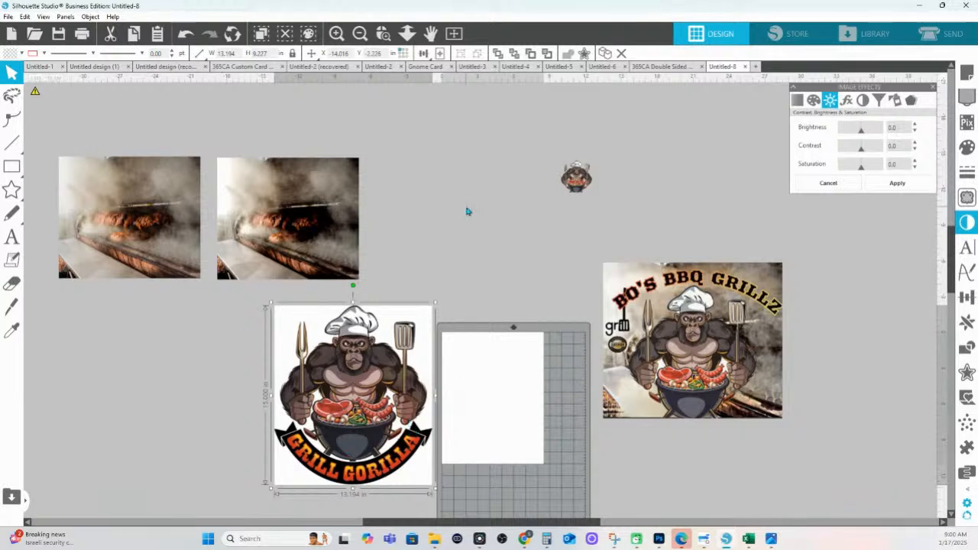
Enlarge the small gorilla image and nudge it up and right
left_click(567, 186)
left_click_drag(555, 202, 357, 357)
left_click_drag(491, 261, 503, 250)
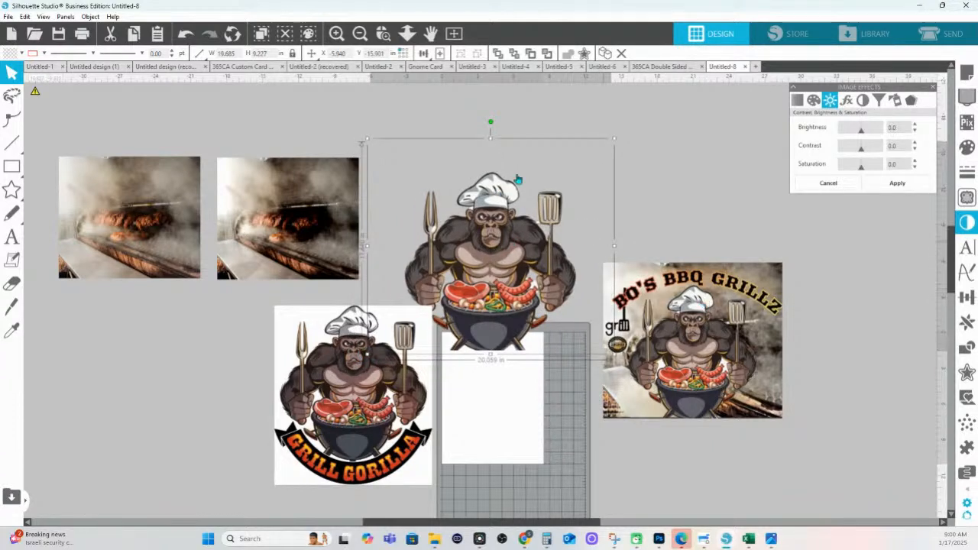
Add the small Grill Gorilla logo from downloads and move the Grill Gorilla image down-left
mouse_move(524, 538)
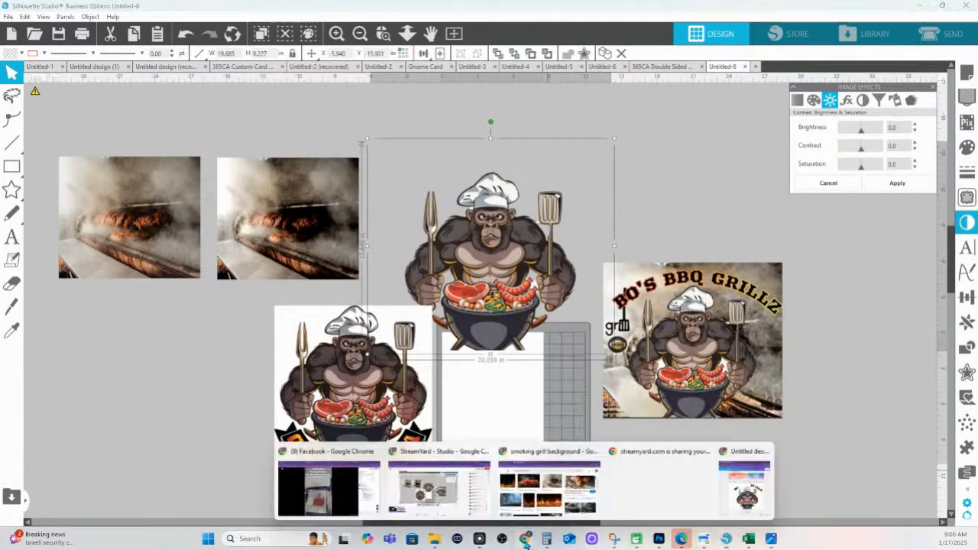
left_click(743, 456)
left_click(440, 33)
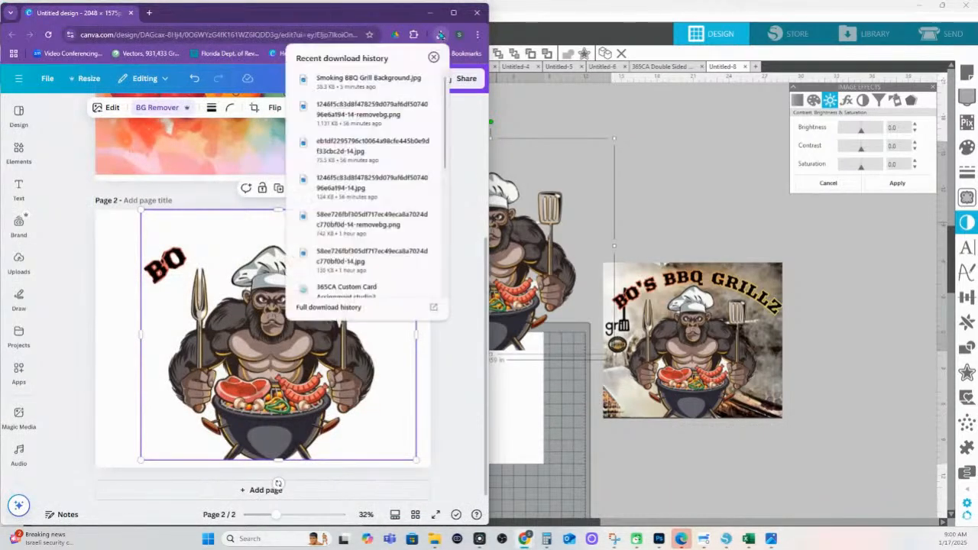
left_click_drag(350, 116, 687, 152)
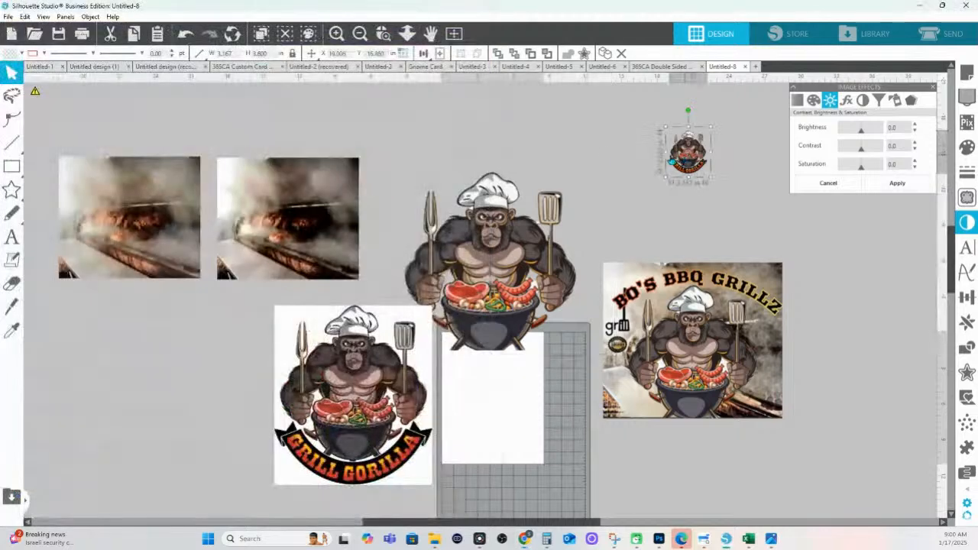
left_click_drag(371, 403, 308, 422)
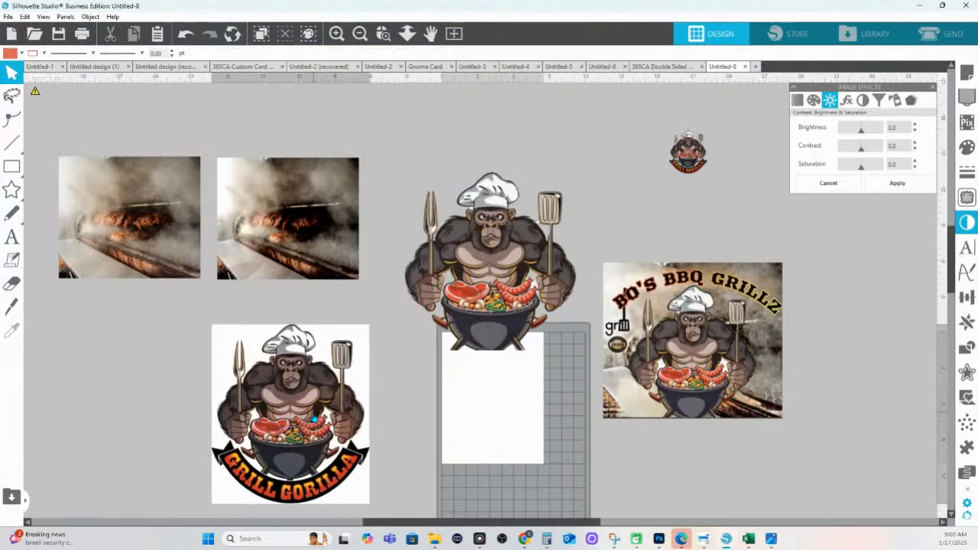
Delete the selected Grill Gorilla image that has the white background
key("Delete")
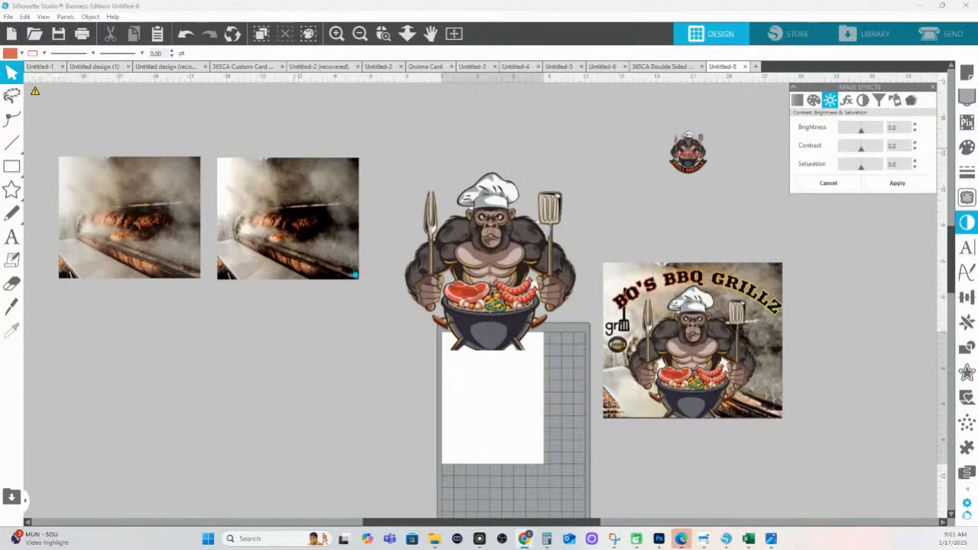
Shift the poster, gorilla and logo aside, then enlarge the Grill Gorilla logo to about 6.7 × 7.7 in
left_click_drag(670, 333, 722, 377)
left_click_drag(467, 261, 430, 265)
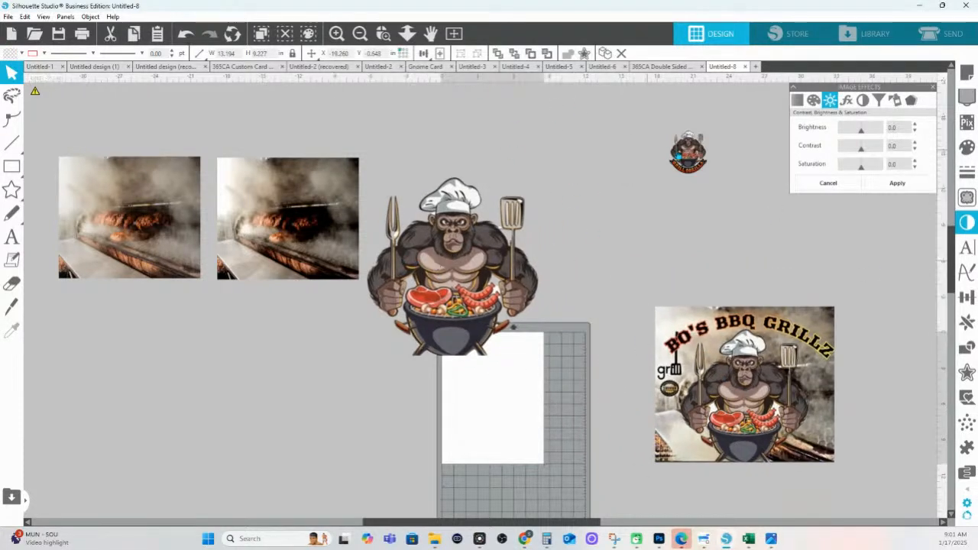
left_click_drag(683, 156, 626, 157)
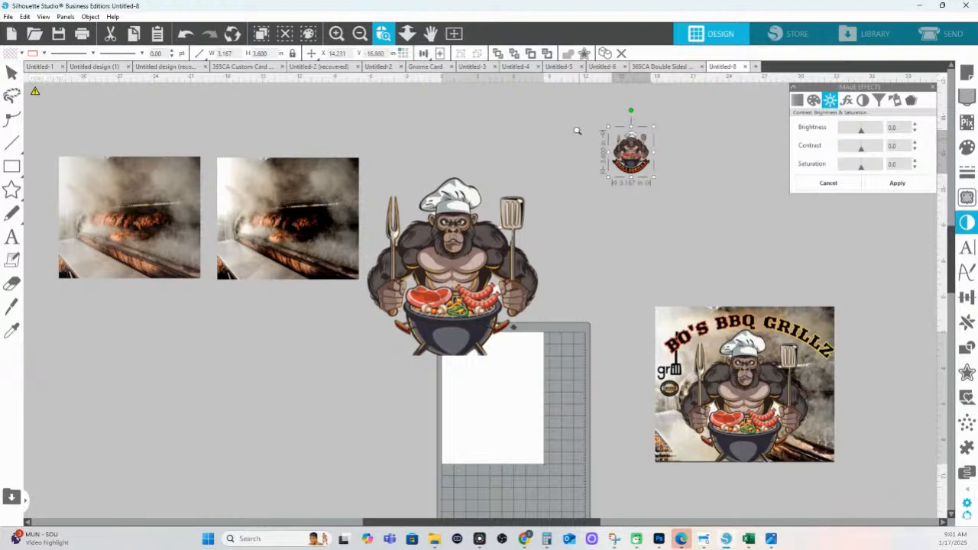
scroll(736, 204, "up", 5)
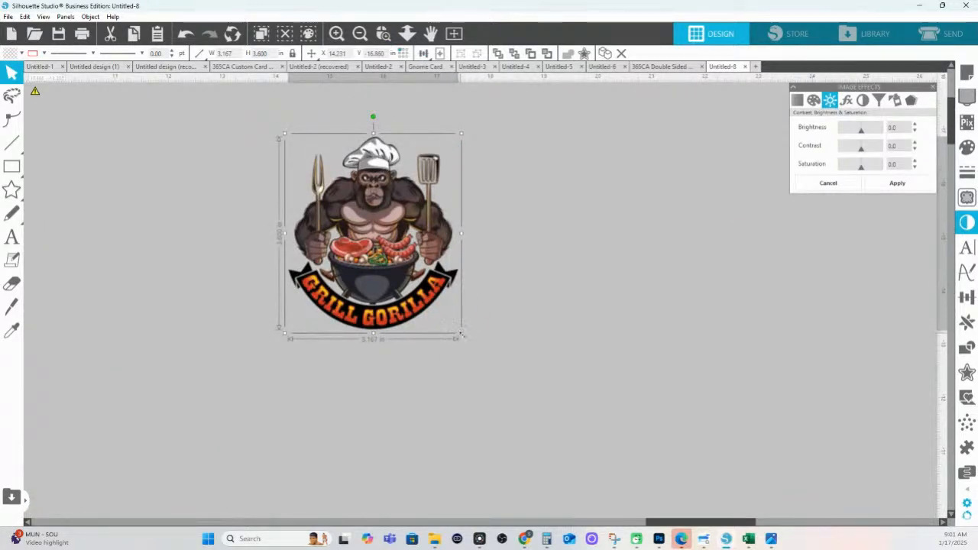
left_click_drag(463, 335, 724, 492)
left_click_drag(473, 301, 450, 263)
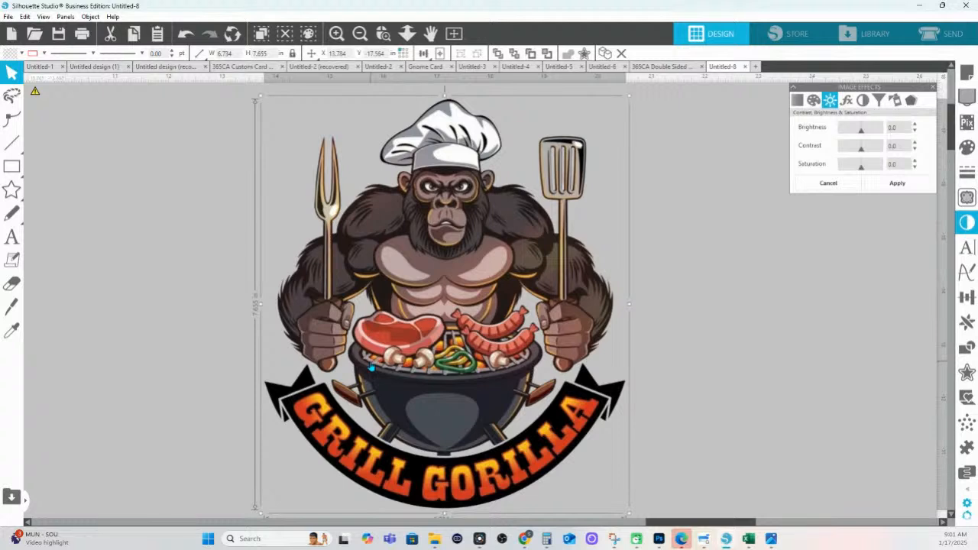
scroll(370, 368, "down", 1)
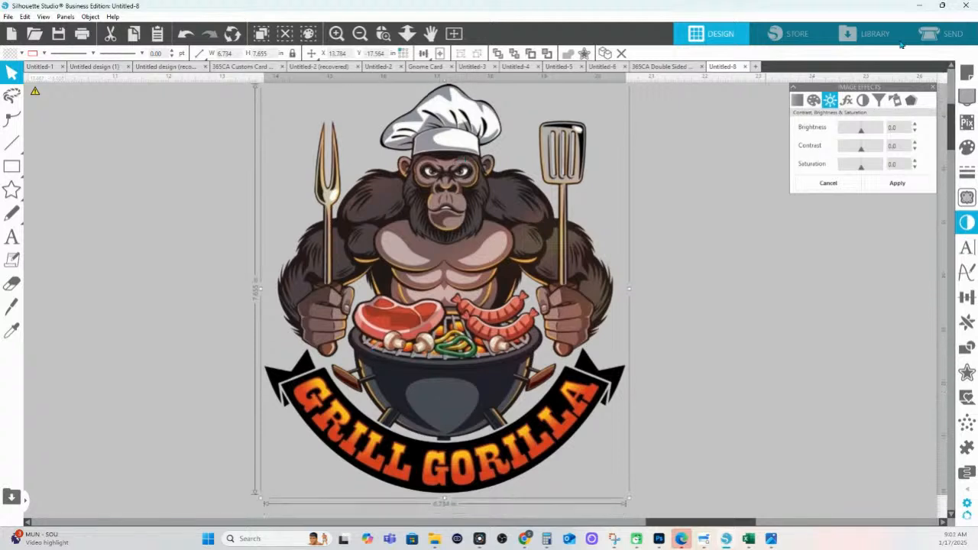
Mark the whole Grill Gorilla logo as trace area, set scale 4 and threshold 47%, then Trace and Detach
left_click(965, 201)
left_click(834, 128)
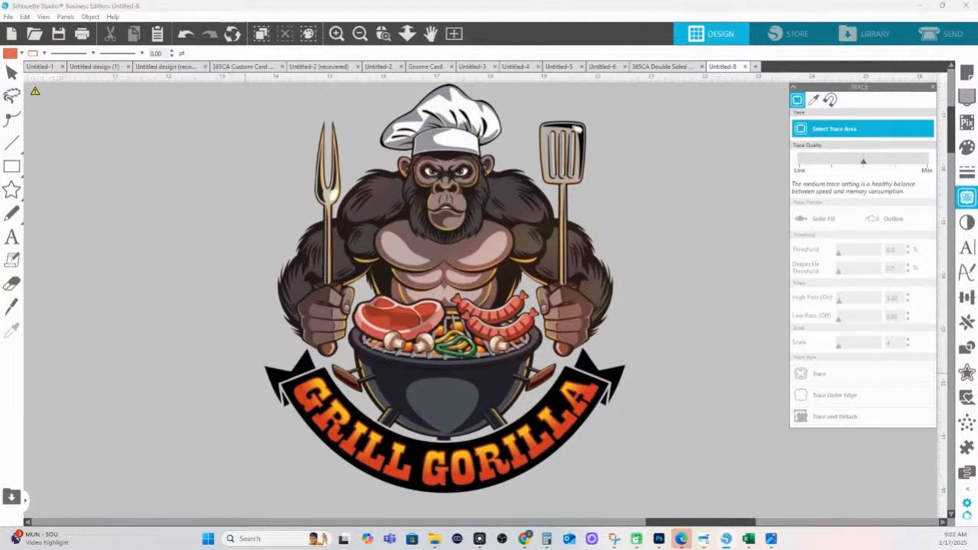
mouse_move(224, 491)
left_mouse_down()
mouse_move(573, 482)
mouse_move(662, 79)
mouse_move(665, 95)
left_mouse_up()
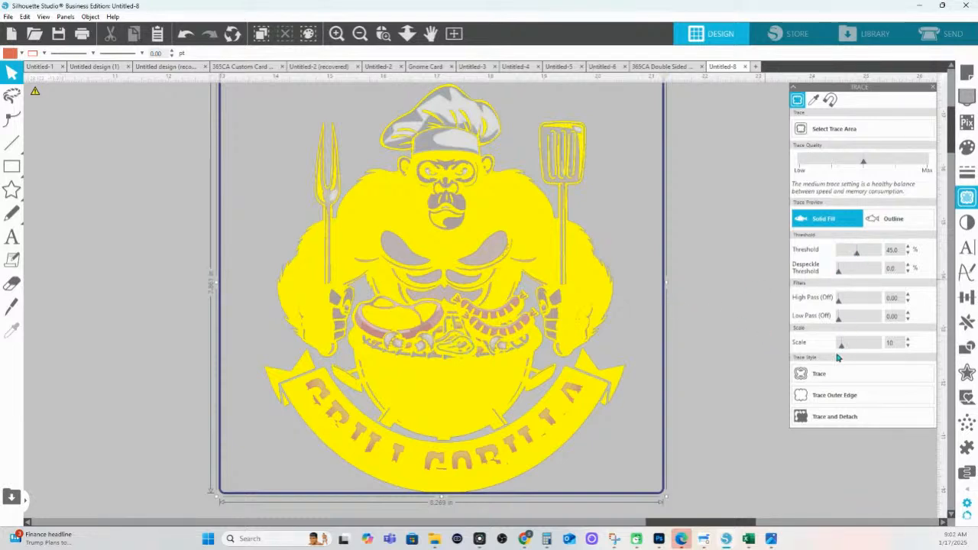
left_click_drag(840, 349, 825, 344)
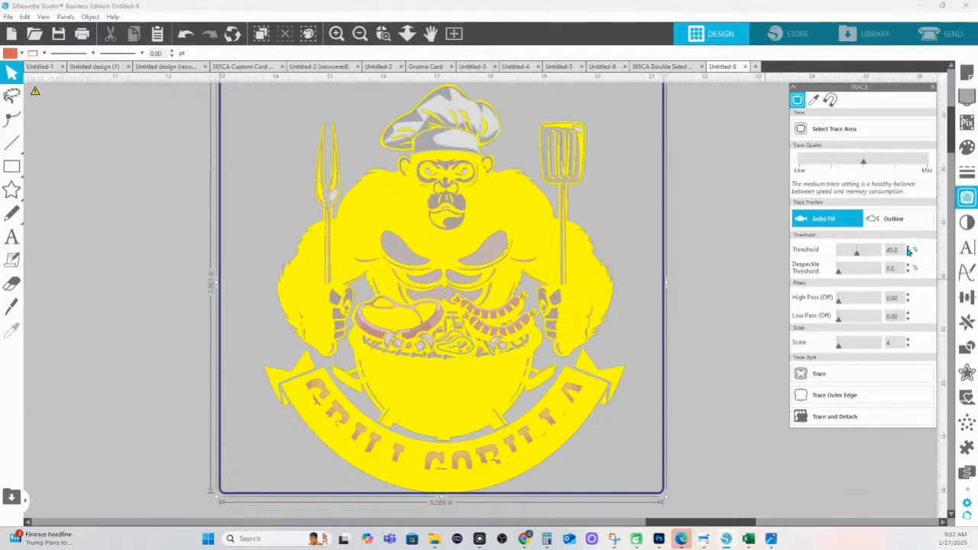
left_click(907, 247)
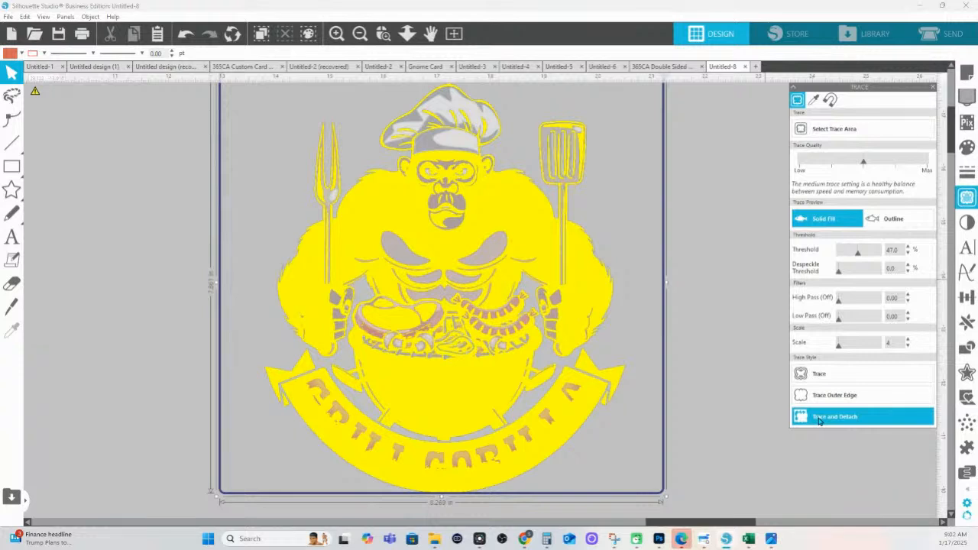
left_click(818, 421)
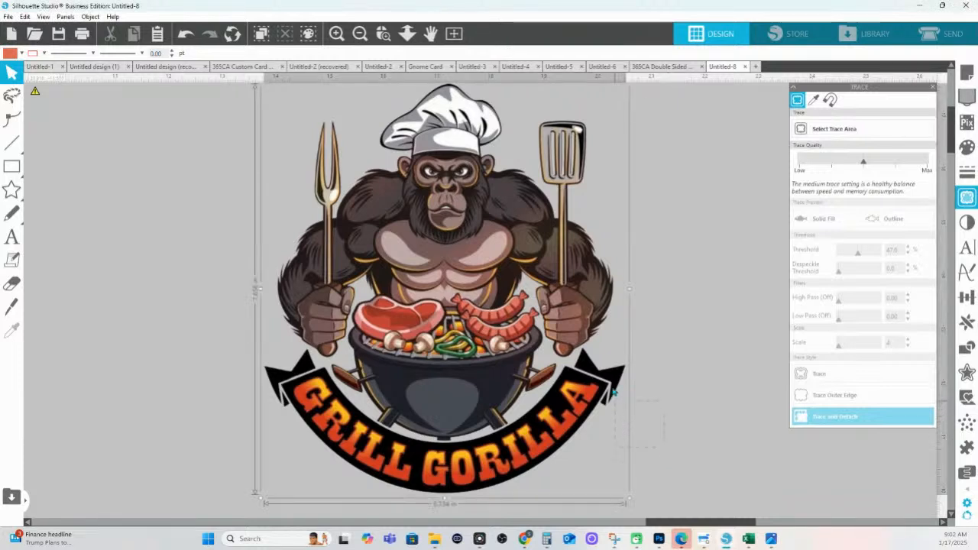
Select the traced artwork and delete the stray outline on the left
left_click(662, 336)
mouse_move(664, 447)
left_mouse_down()
mouse_move(606, 375)
mouse_move(210, 331)
mouse_move(196, 315)
left_mouse_up()
left_click(621, 345)
key("Delete")
Move the GRILL GORILLA banner and its ribbon tail off the artwork, and reposition the gorilla
left_click_drag(614, 402, 596, 391)
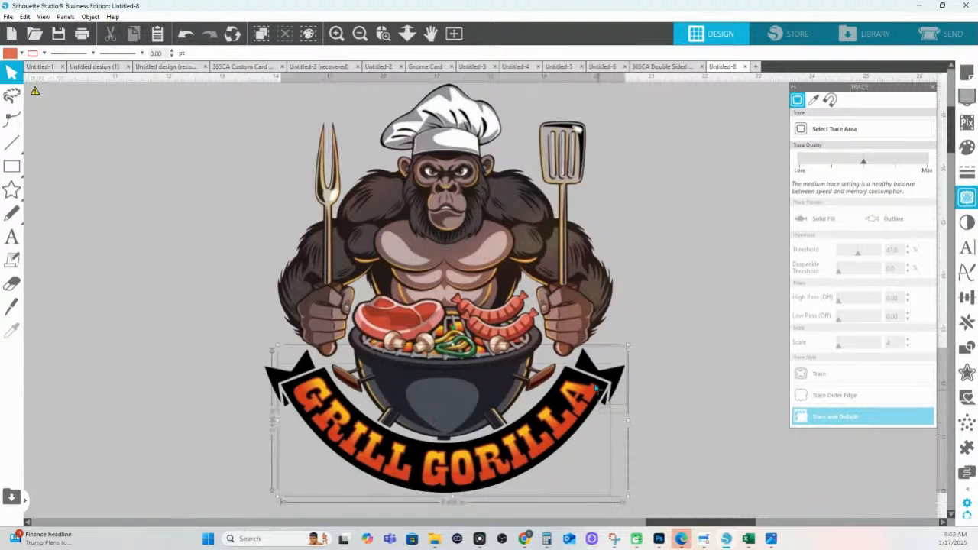
left_click(290, 399, "shift")
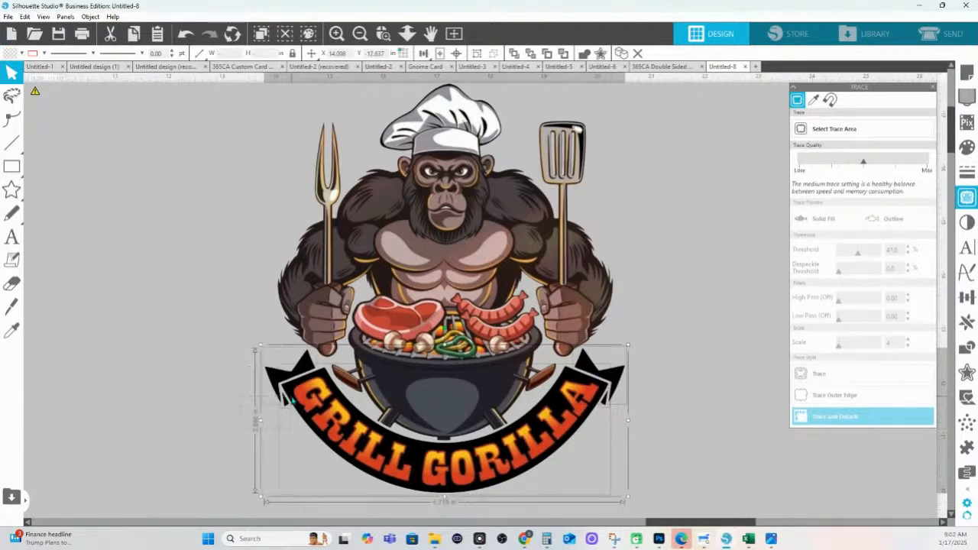
mouse_move(290, 398)
left_mouse_down()
mouse_move(779, 382)
mouse_move(758, 380)
left_mouse_up()
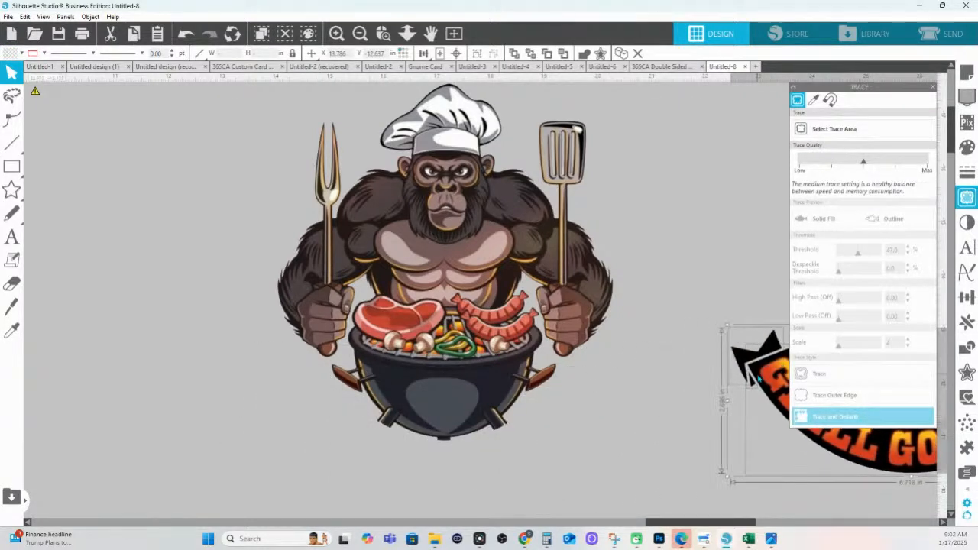
left_click(542, 396)
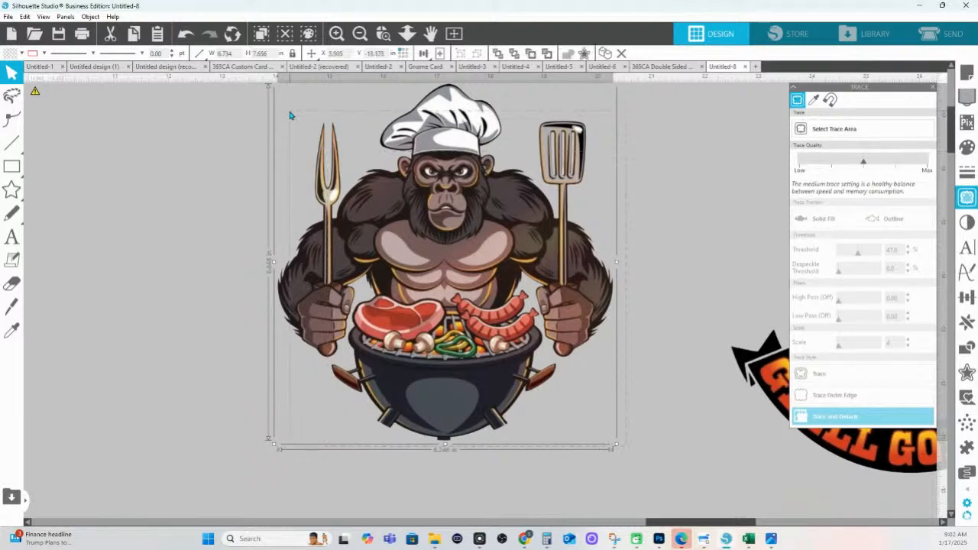
mouse_move(504, 362)
left_mouse_down()
mouse_move(495, 326)
mouse_move(501, 370)
mouse_move(489, 352)
mouse_move(472, 357)
mouse_move(729, 208)
left_mouse_up()
Zoom in with the zoom-box on the GRILL GORILLA banner
left_click(406, 33)
scroll(446, 323, "down", 7)
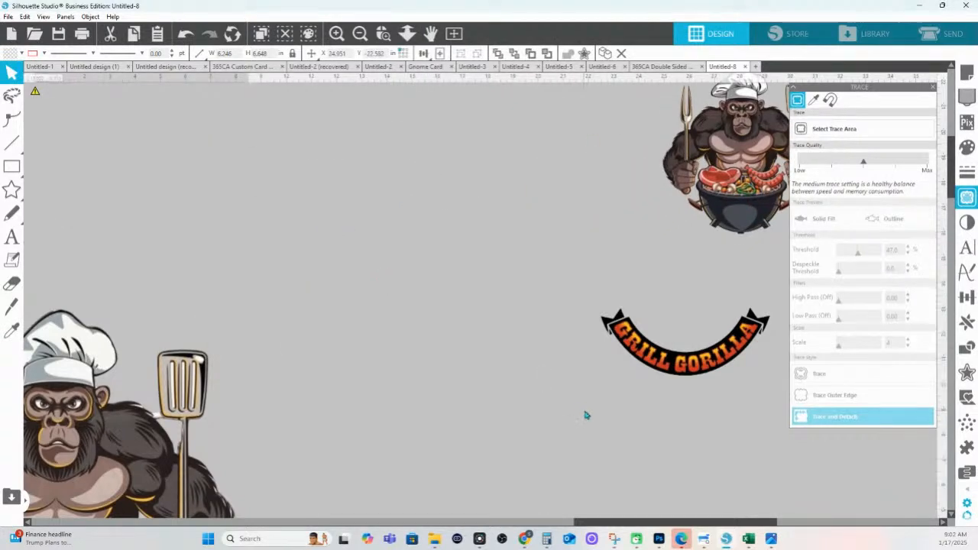
left_click(673, 343)
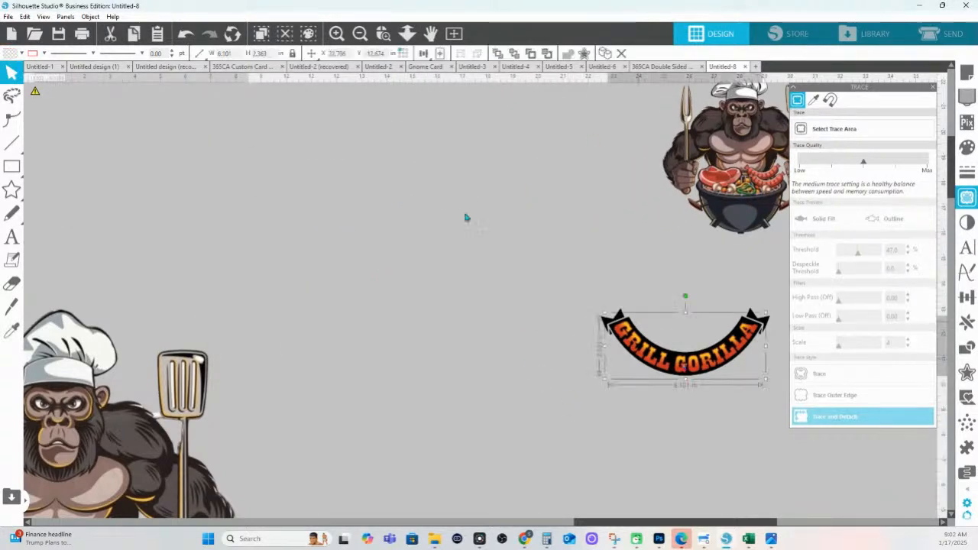
left_click(384, 33)
left_click_drag(608, 339, 852, 391)
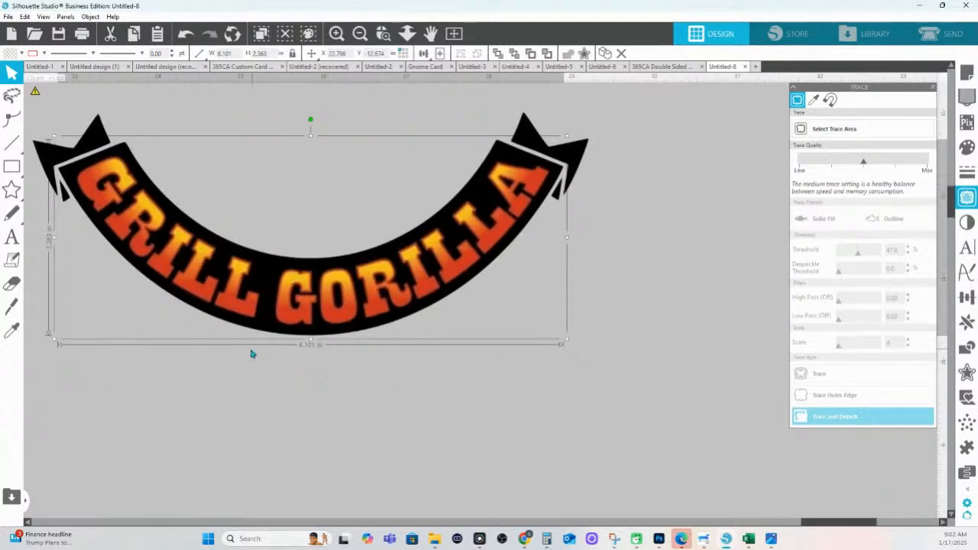
left_click(12, 166)
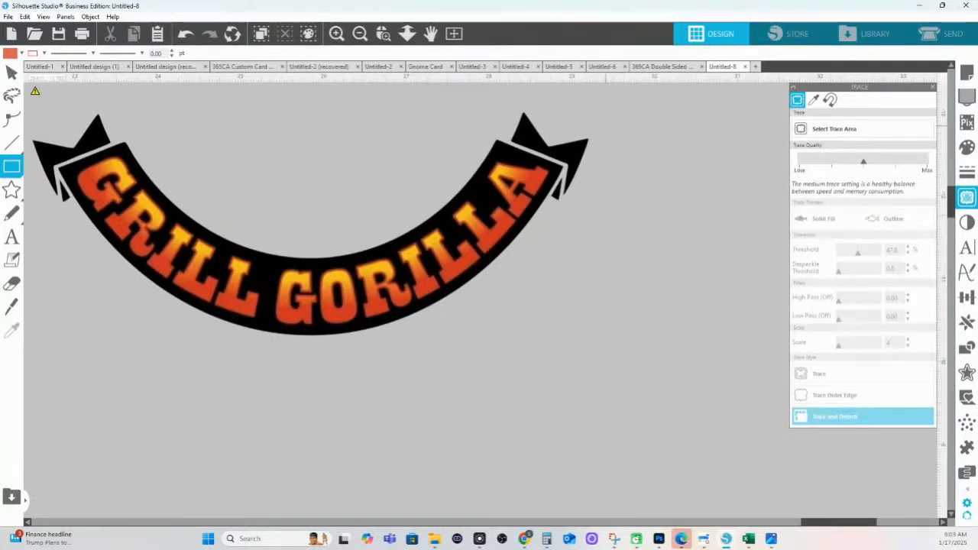
Set fill to none and draw a 0.554 in square to the right of the banner
left_click(13, 188)
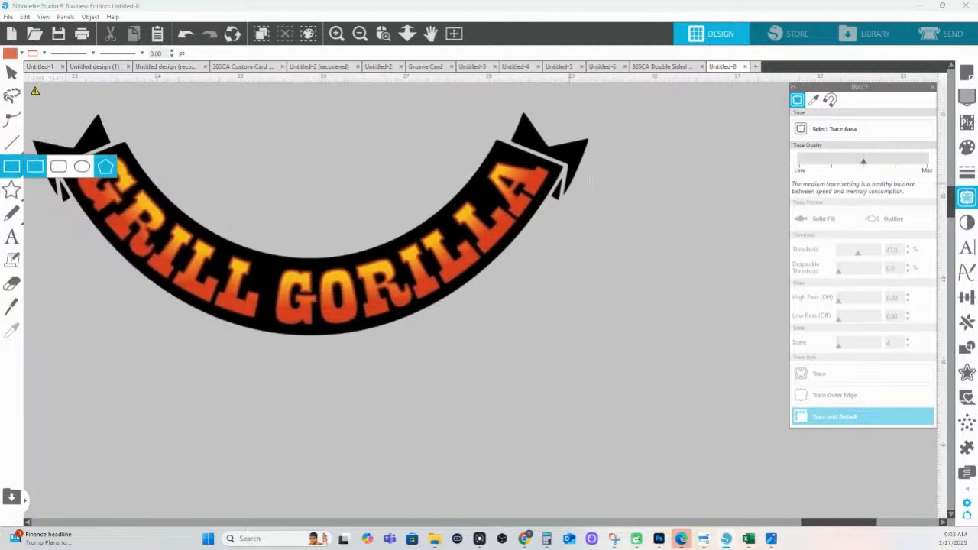
left_click_drag(621, 155, 653, 181)
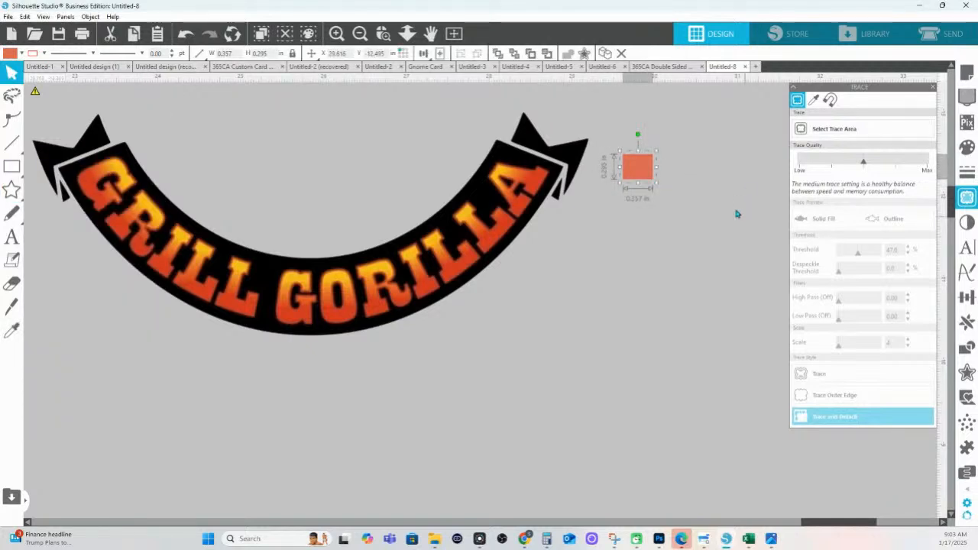
key("Delete")
left_click(12, 53)
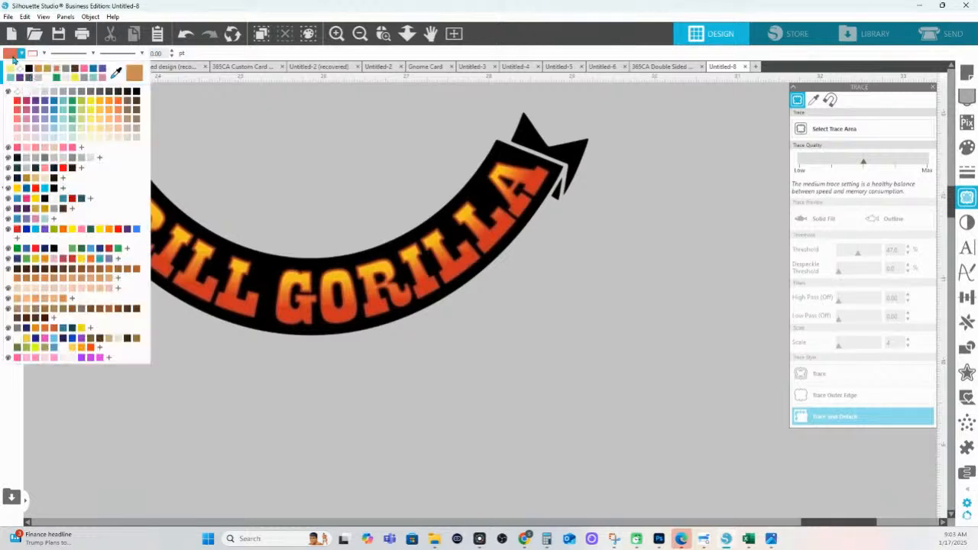
left_click(20, 97)
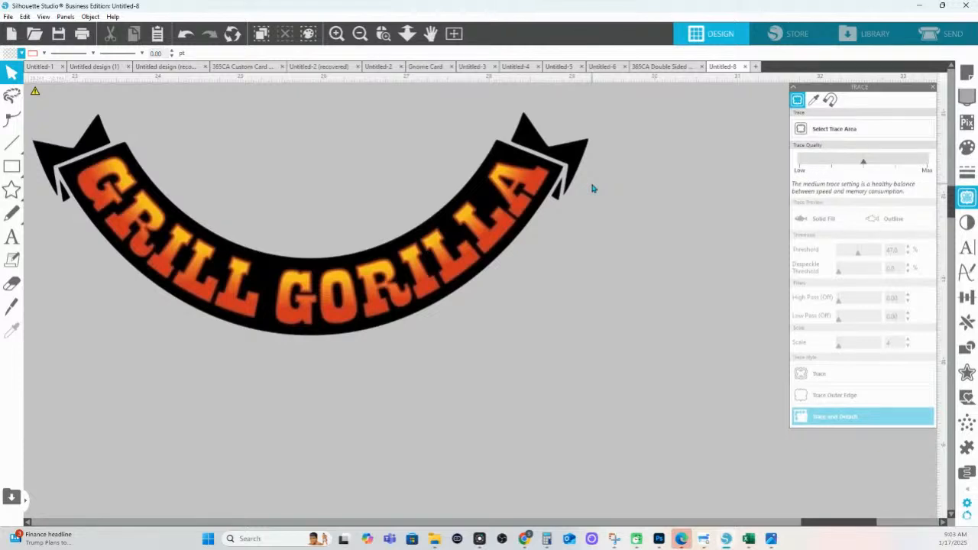
left_click(12, 166)
left_click_drag(628, 185, 683, 227)
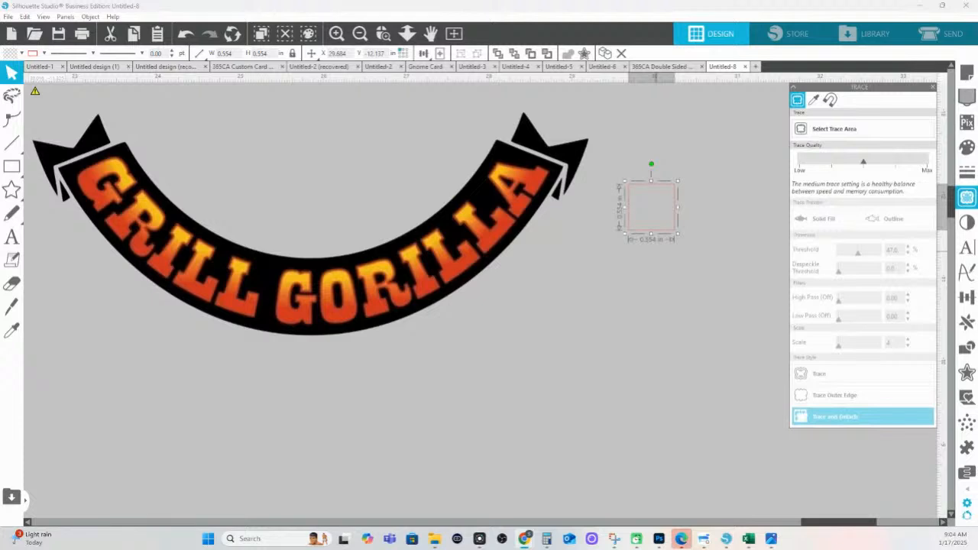
Fill the square with the banner's red via eyedropper and replicate it into a column
left_click(968, 150)
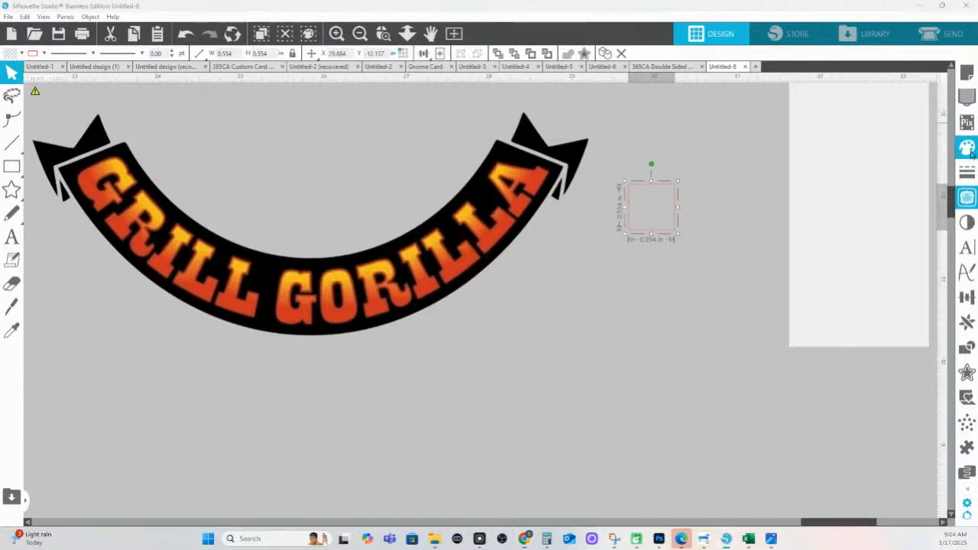
left_click(902, 131)
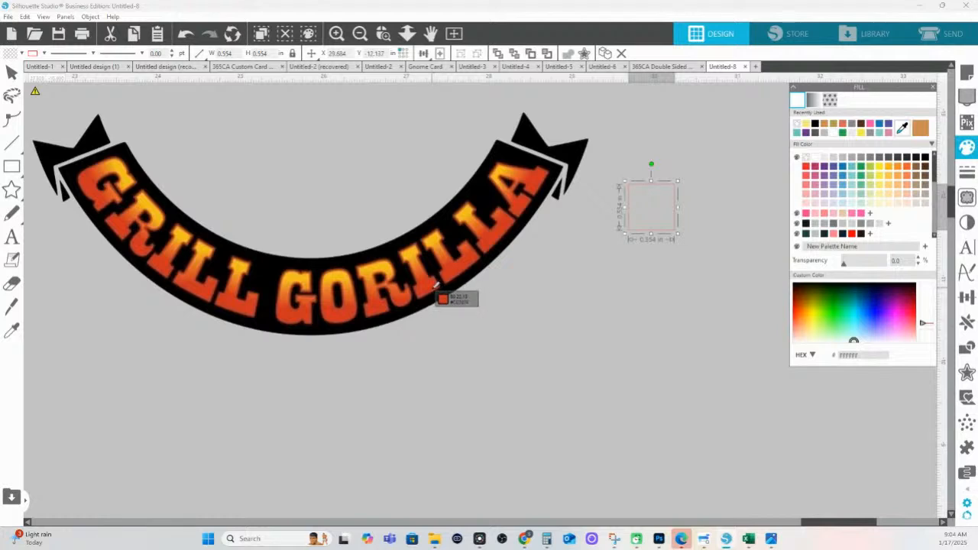
left_click(436, 286)
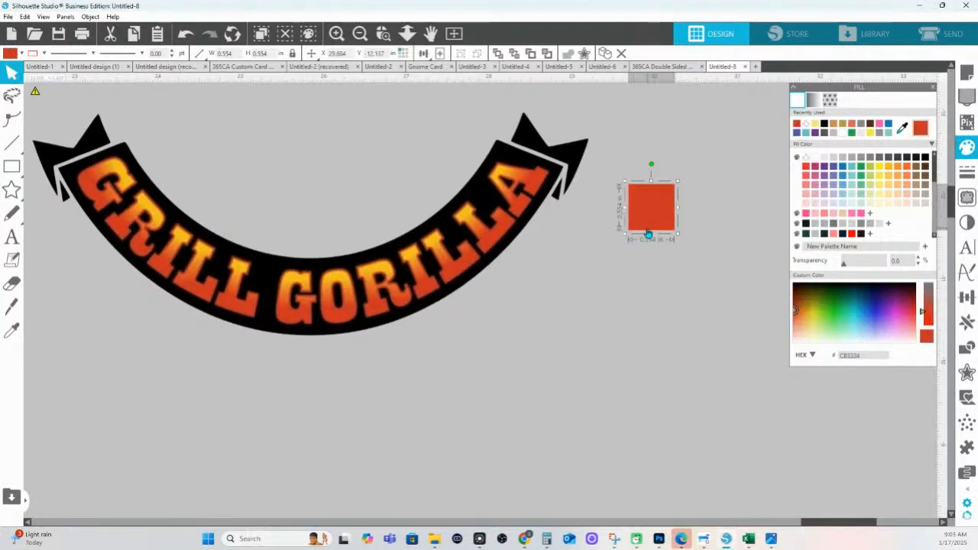
left_click(966, 322)
left_click(922, 146)
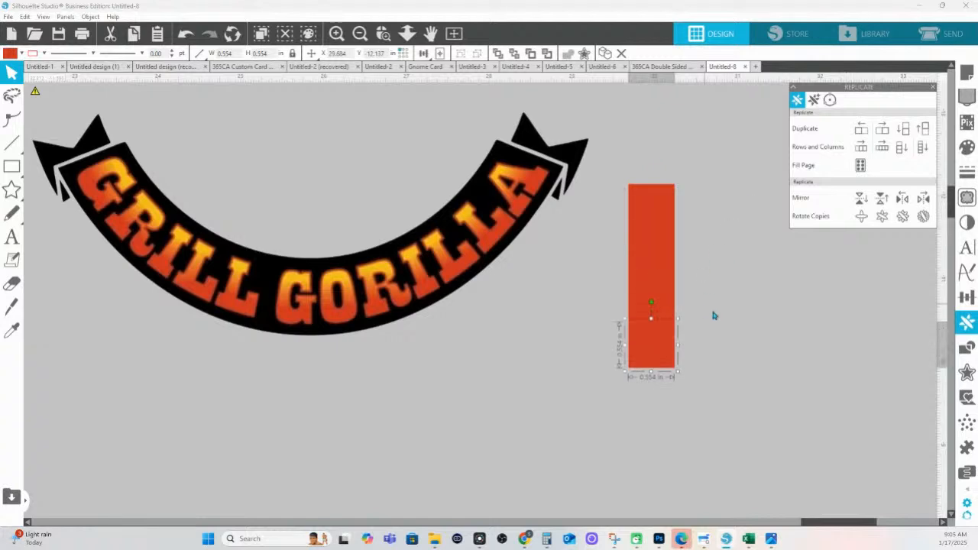
Colour the second and third squares with the lettering's orange and yellow
left_click(666, 258)
left_click(967, 146)
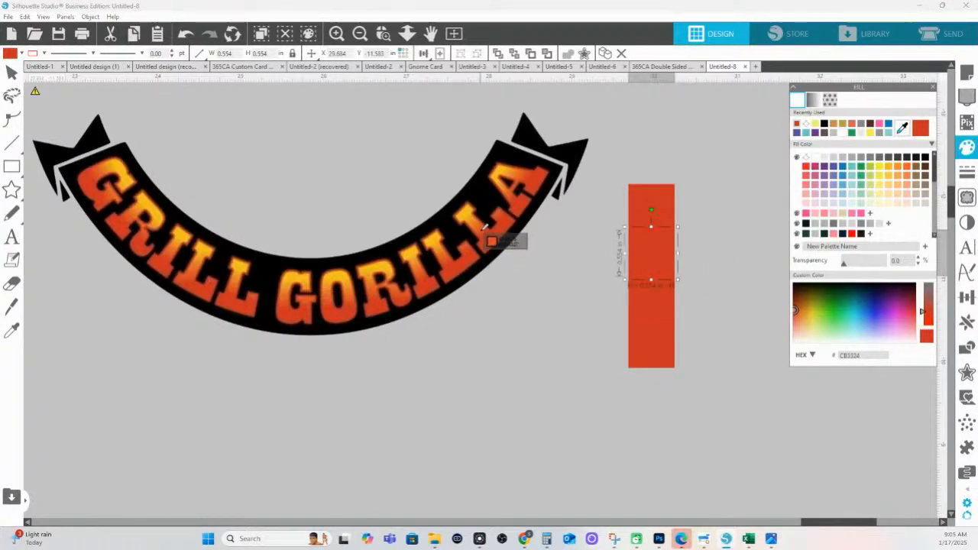
left_click(482, 235)
left_click(631, 301)
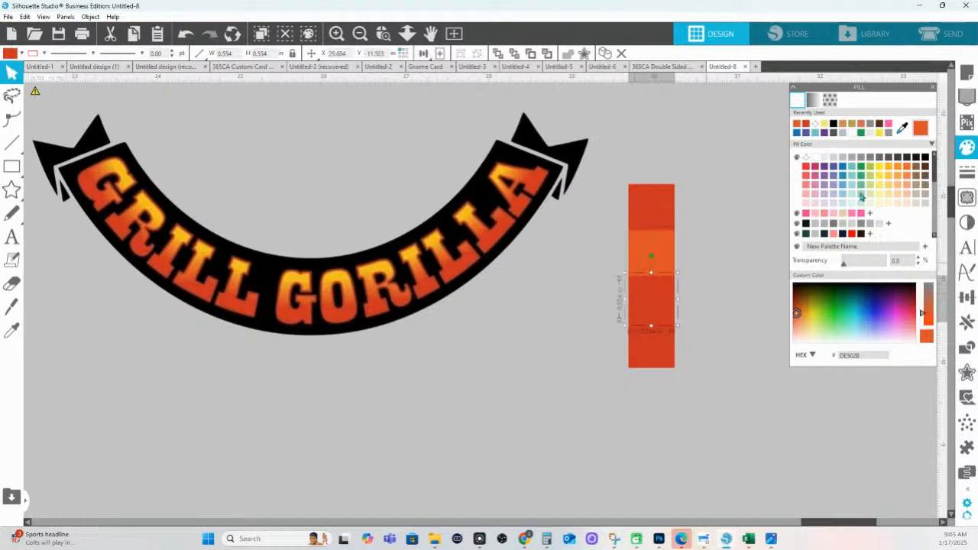
left_click(913, 136)
left_click(902, 127)
left_click(475, 218)
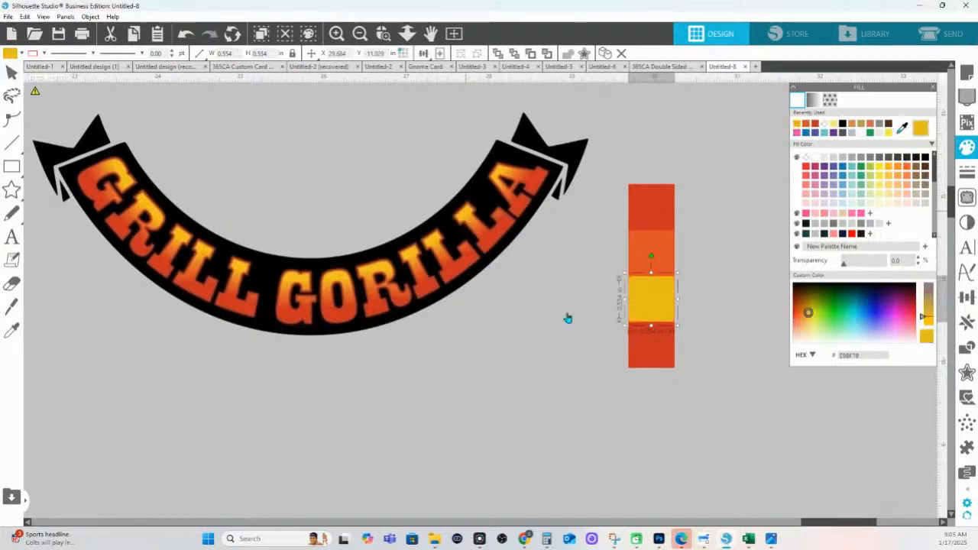
Fill the bottom square black and move it away from the column
left_click(662, 349)
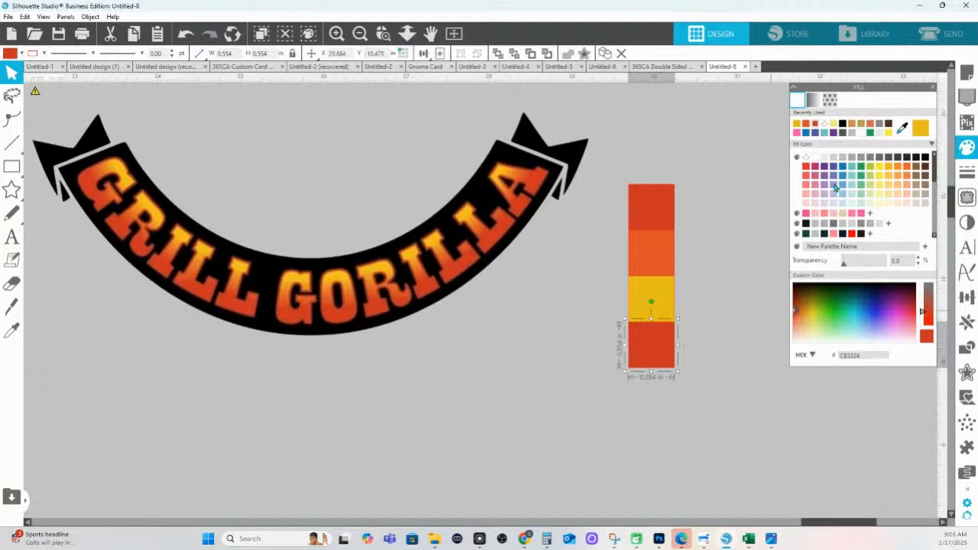
left_click(925, 158)
left_click_drag(664, 341, 569, 354)
Move the red, orange and yellow swatch column to the right
left_click_drag(699, 325, 644, 182)
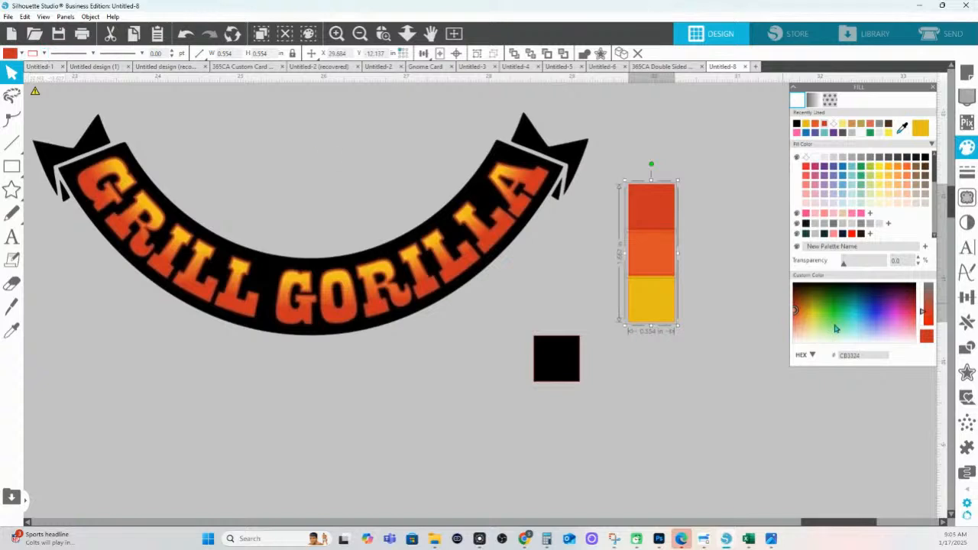
scroll(869, 235, "down", 3)
scroll(738, 256, "down", 3)
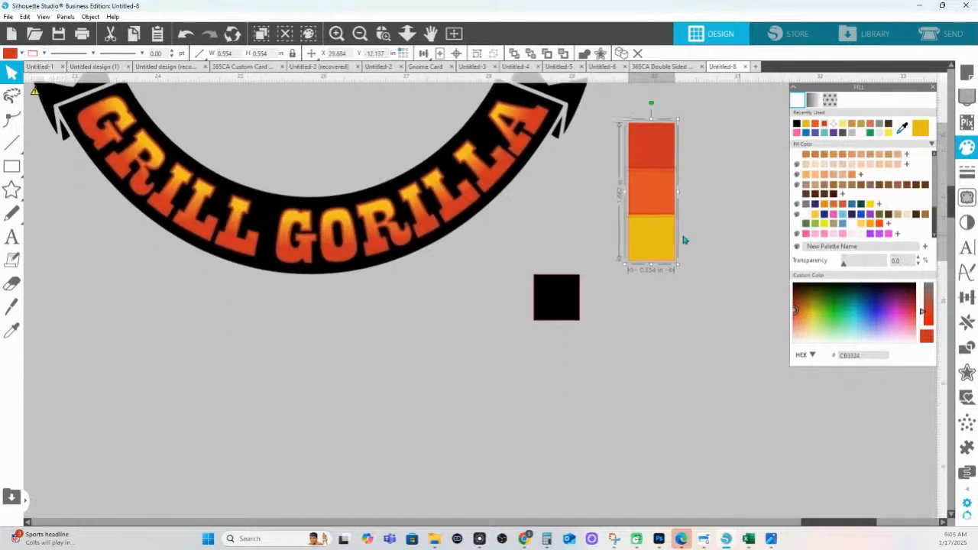
scroll(692, 214, "down", 3)
scroll(683, 212, "up", 7)
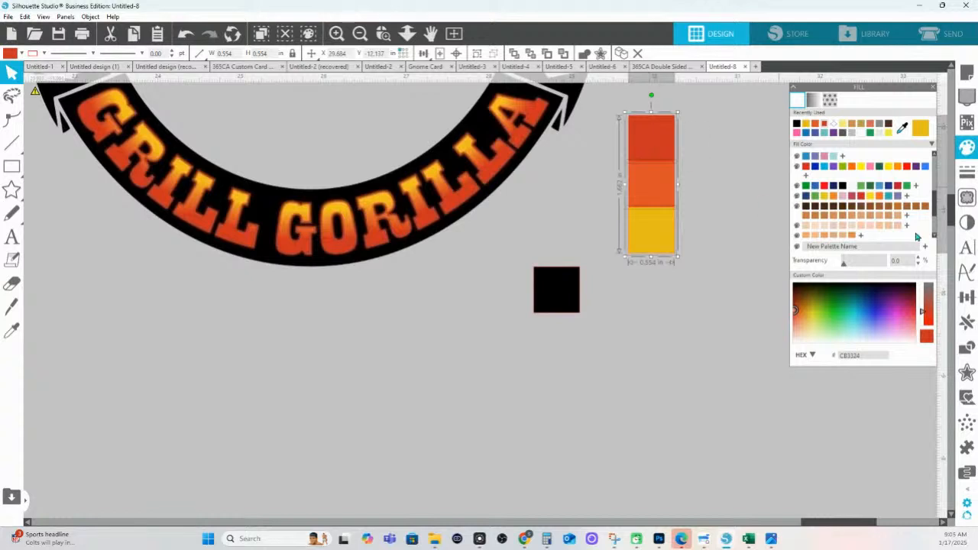
scroll(880, 221, "down", 2)
left_click_drag(647, 142, 712, 162)
left_click(897, 235)
left_click(648, 275)
left_click(672, 177)
Set the black square's outline colour and zoom out to see more of the canvas
left_click(44, 53)
left_click(556, 289)
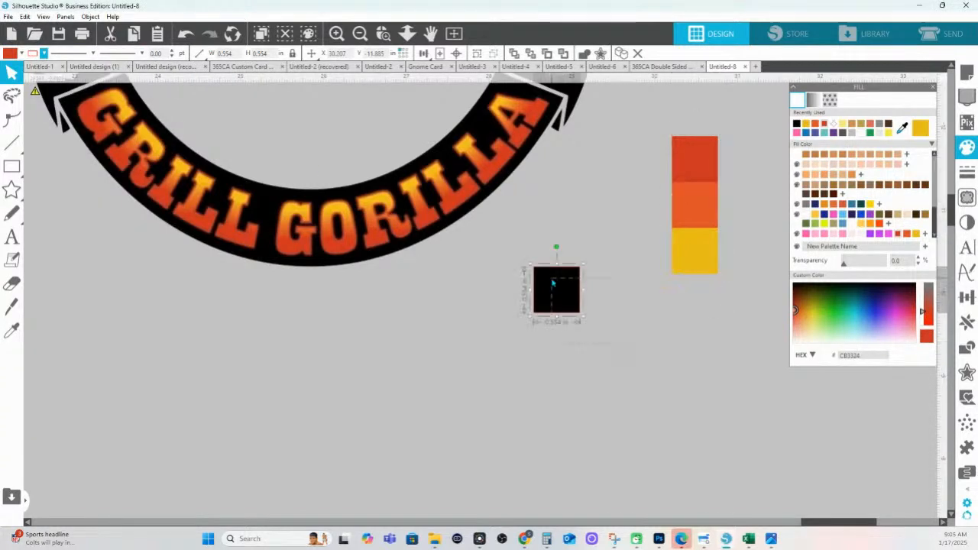
left_click(35, 53)
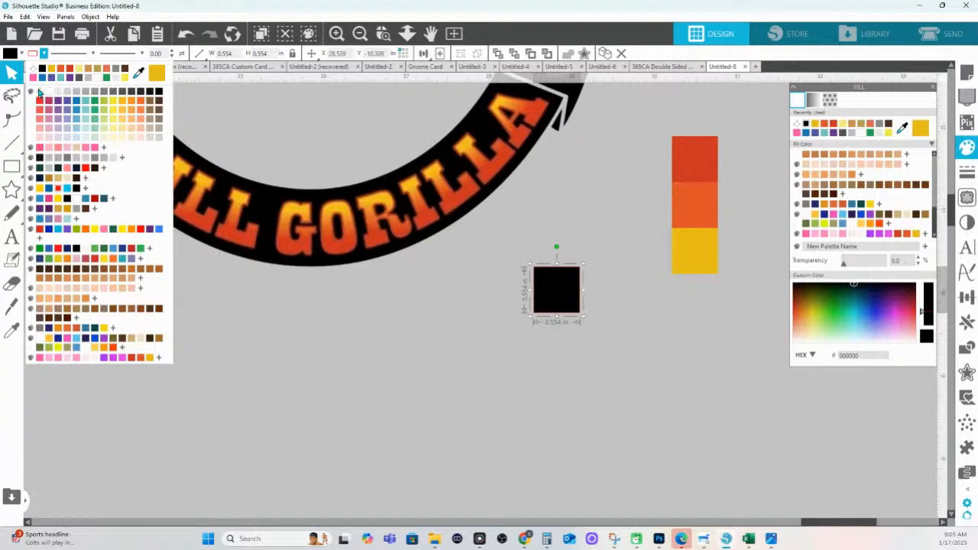
left_click(38, 90)
left_click(408, 37)
left_click_drag(414, 183, 413, 118)
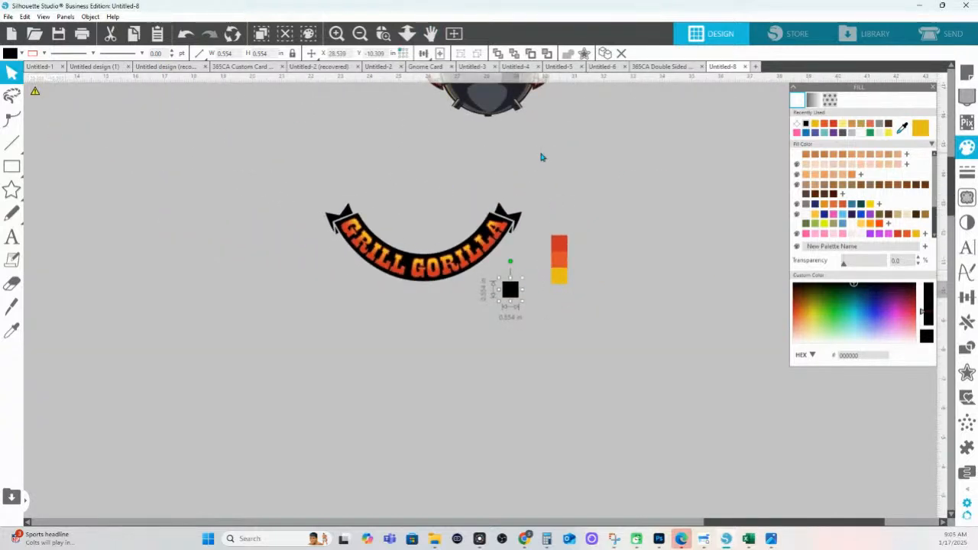
Simplify the points of the traced gorilla outline
left_click_drag(506, 187, 509, 313)
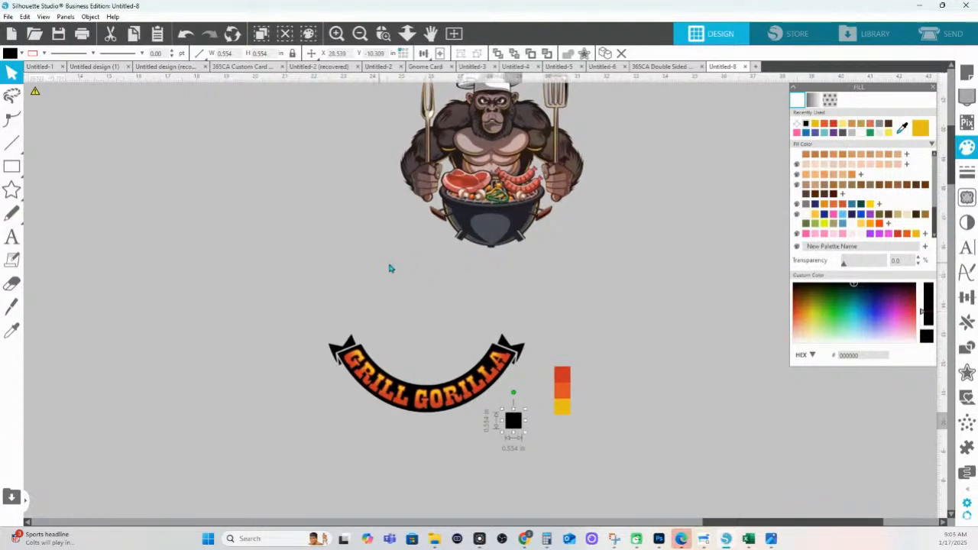
scroll(431, 293, "up", 1)
double_click(507, 227)
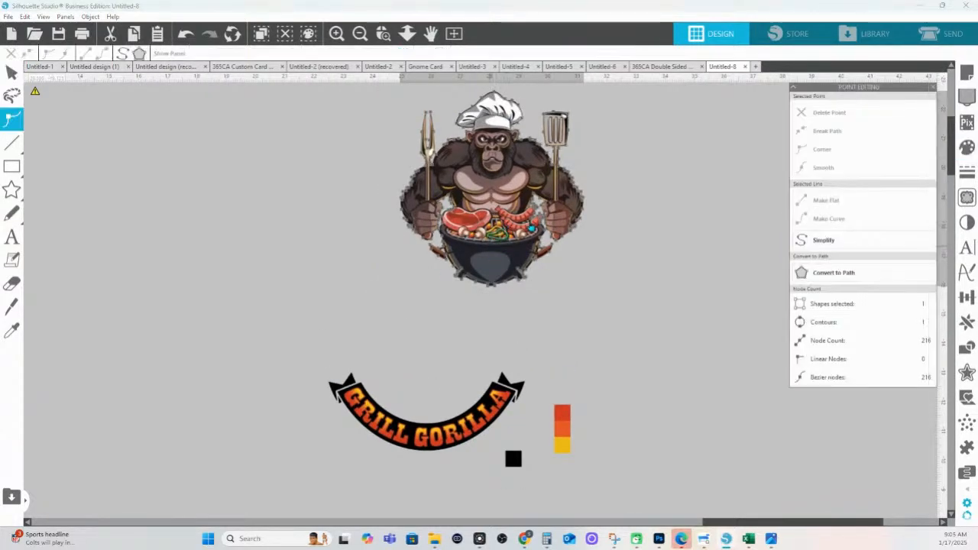
left_click(819, 239)
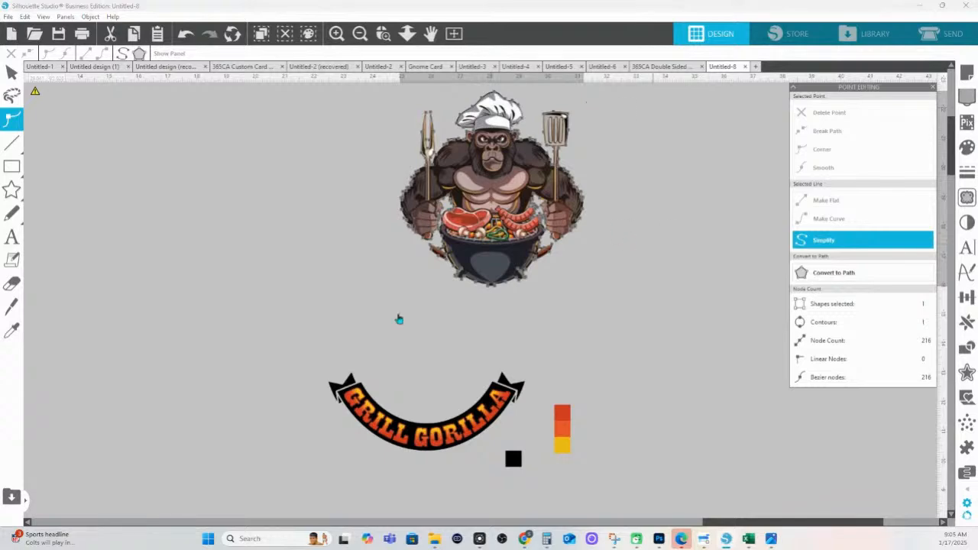
Move the poster image up and left, then zoom in on its BO'S BBQ GRILLZ title
left_click_drag(314, 306, 536, 246)
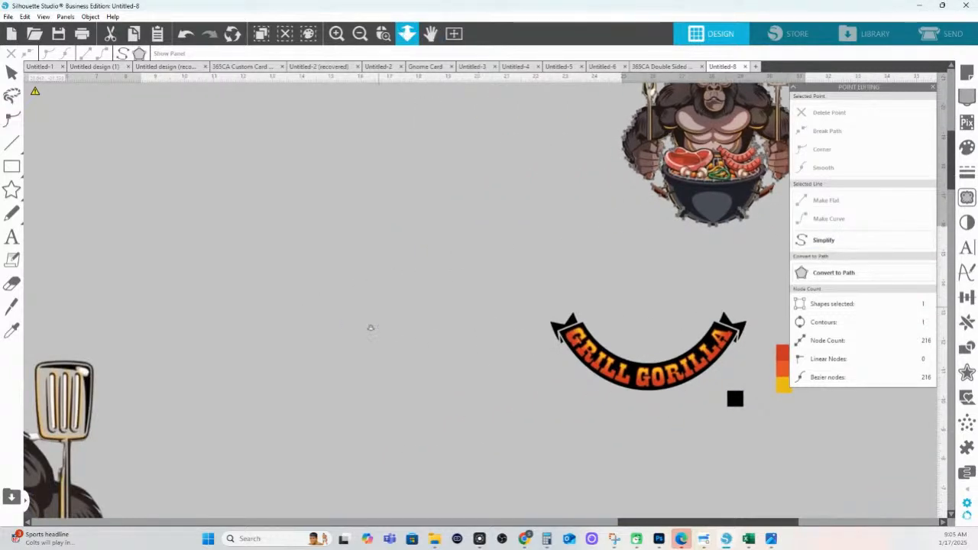
scroll(376, 267, "down", 4)
left_click_drag(538, 474, 519, 428)
left_click(385, 39)
left_click_drag(480, 388, 669, 415)
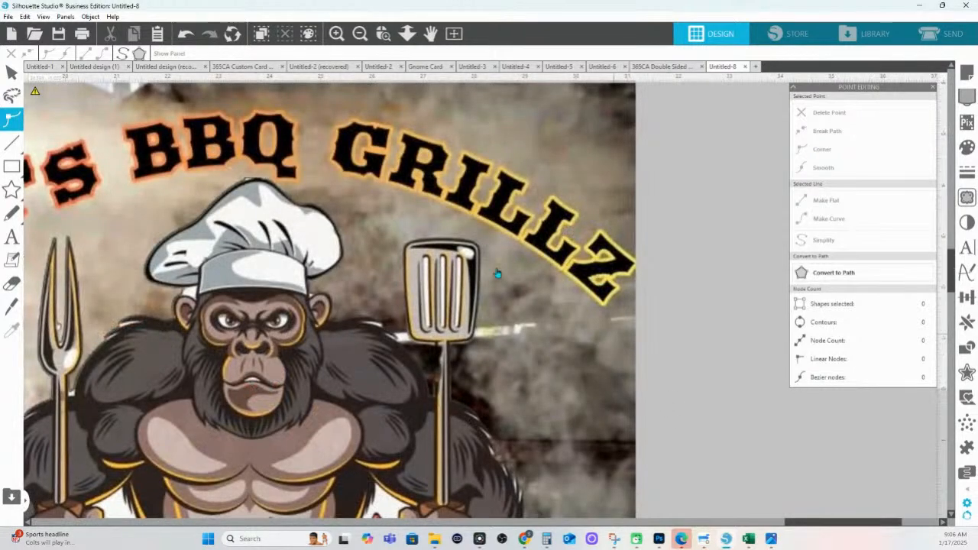
left_click_drag(317, 324, 534, 362)
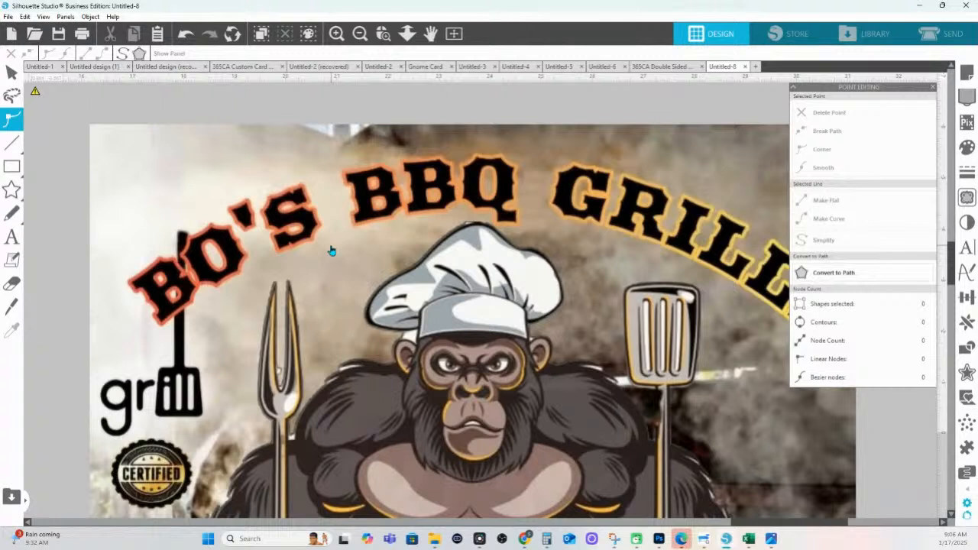
Mark a trace area around the poster's arched title and chef hat
left_click(967, 197)
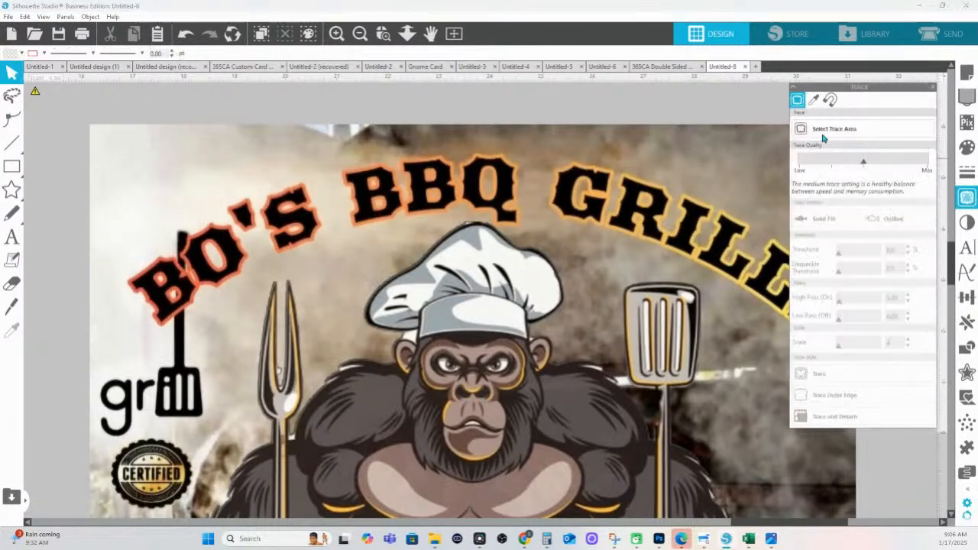
mouse_move(88, 159)
left_mouse_down()
mouse_move(787, 240)
mouse_move(880, 366)
mouse_move(898, 352)
left_mouse_up()
mouse_move(622, 342)
left_mouse_down()
mouse_move(571, 320)
mouse_move(518, 319)
left_mouse_up()
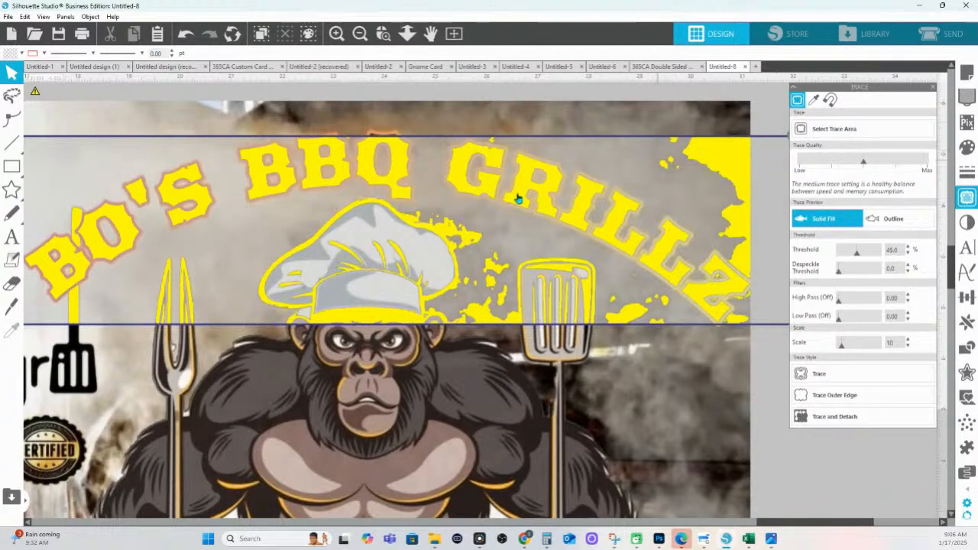
left_click_drag(126, 312, 293, 328)
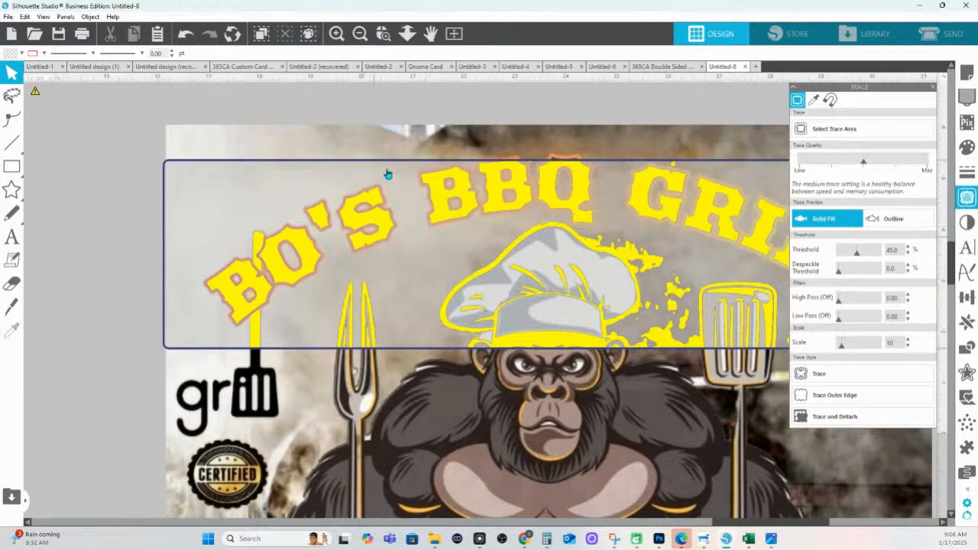
left_click(383, 33)
left_click(578, 313)
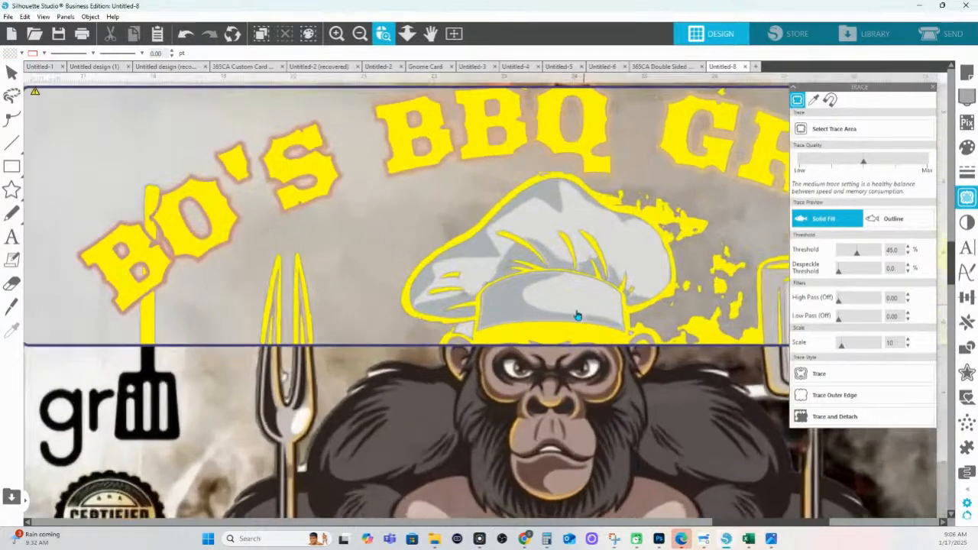
Trace the marked area at scale 4 and 43% threshold, then fit the artwork in view
left_click_drag(846, 349, 838, 347)
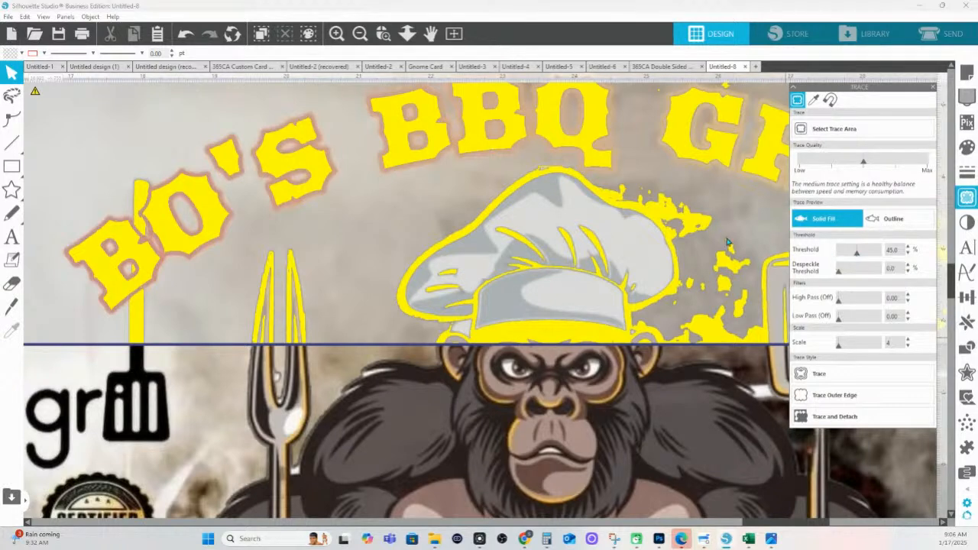
left_click(909, 246)
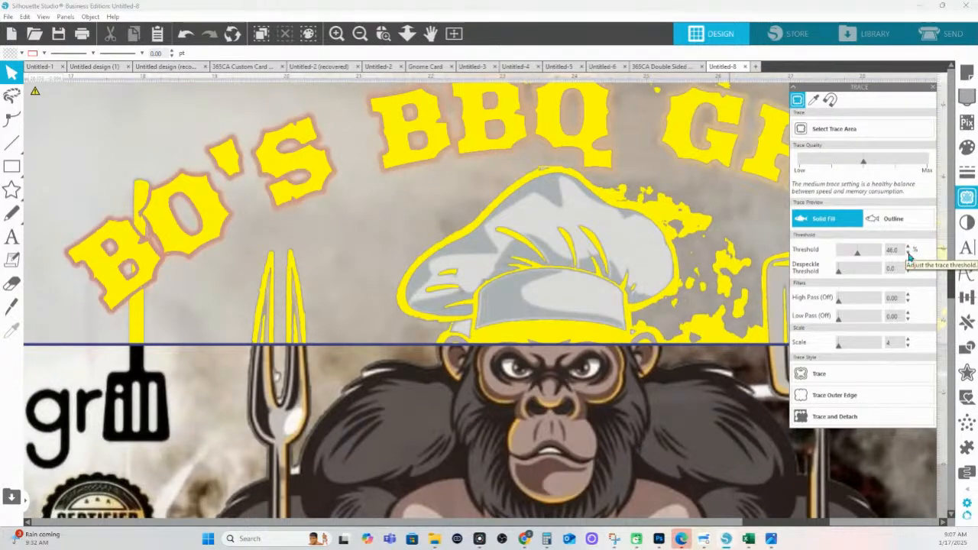
left_click(908, 254)
left_click(909, 254)
left_click(908, 254)
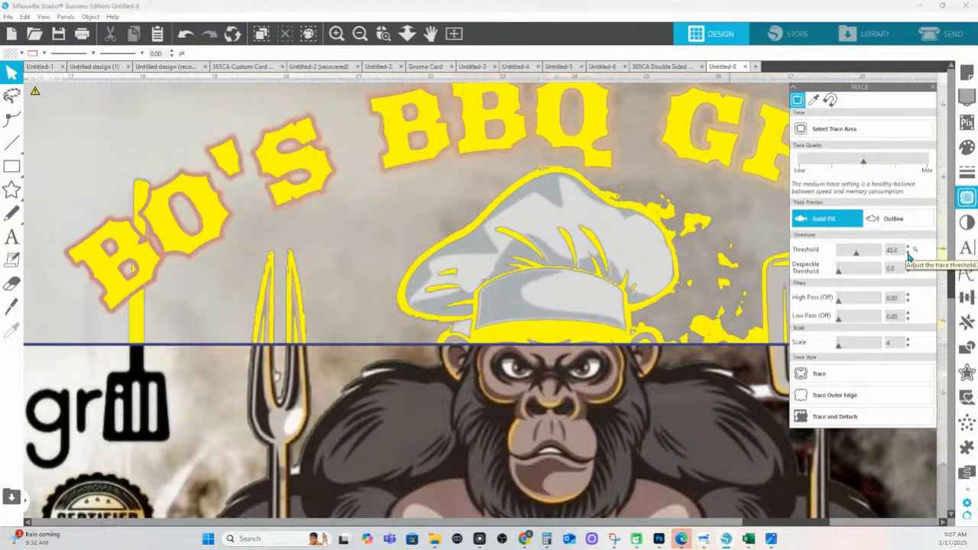
left_click(824, 378)
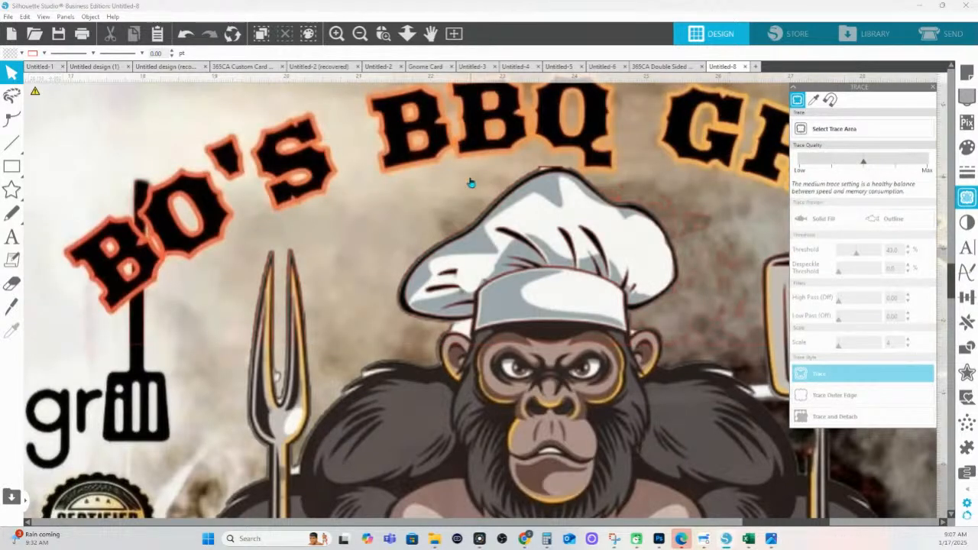
left_click(406, 33)
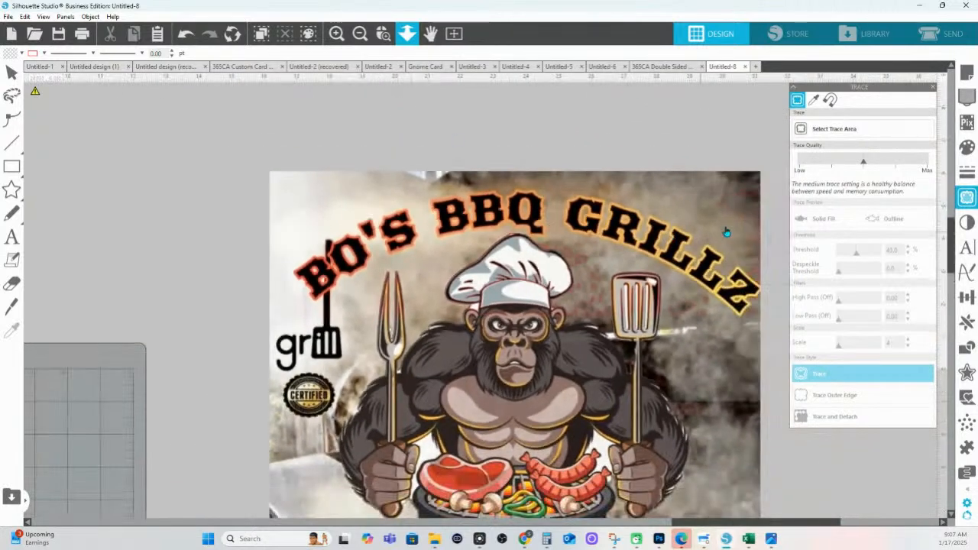
Drag the 14.187 × 3.683 in traced title outline into open canvas and show the fill colours
left_click(729, 226)
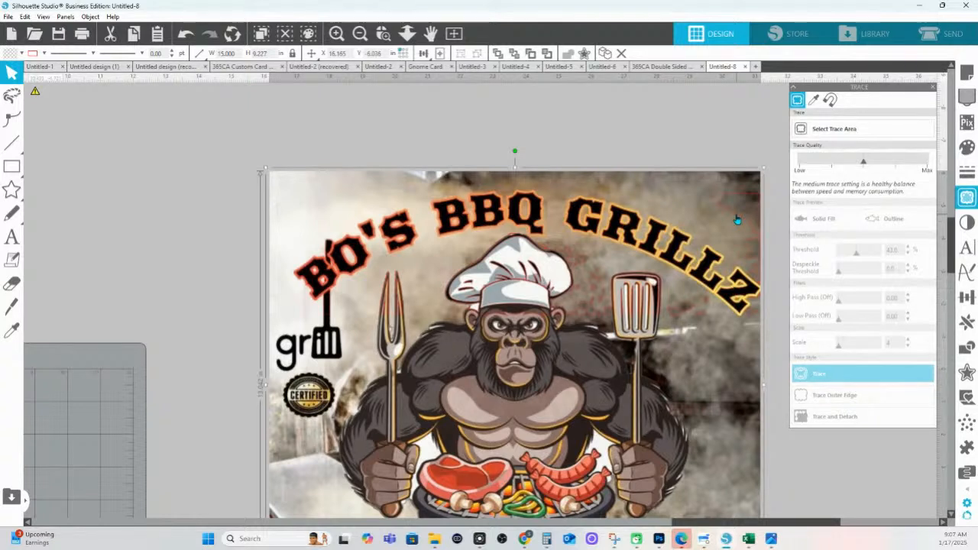
left_click_drag(744, 221, 652, 141)
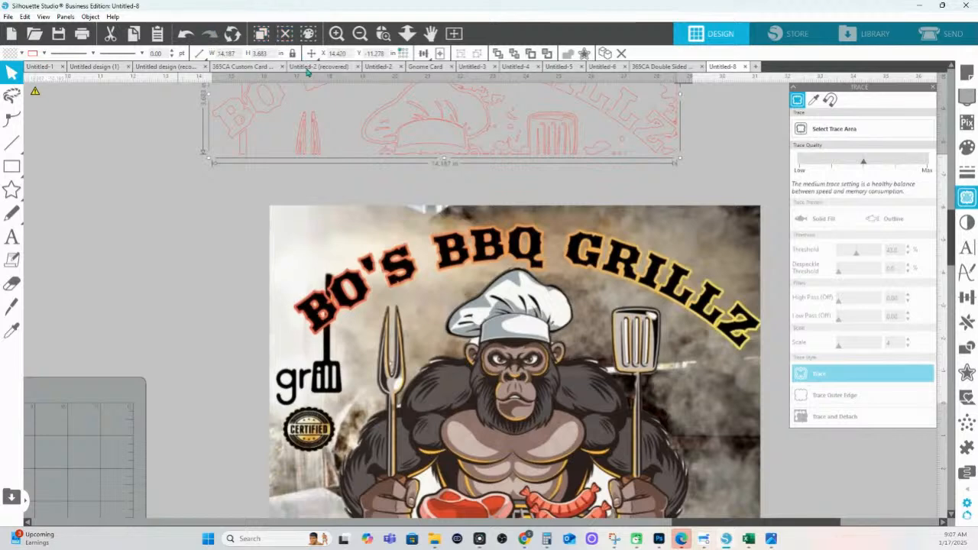
scroll(440, 166, "up", 2)
scroll(592, 175, "up", 2)
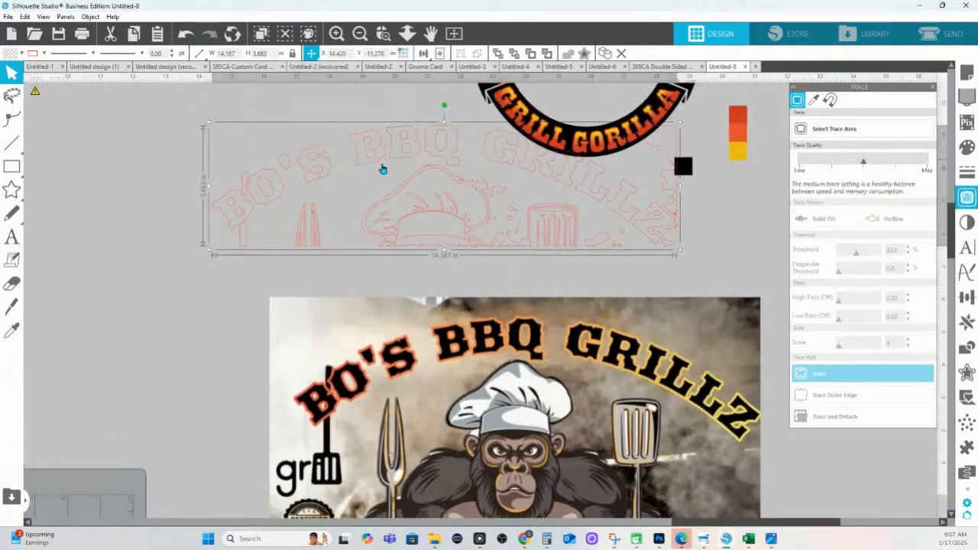
left_click_drag(389, 161, 184, 196)
left_click_drag(184, 278, 551, 293)
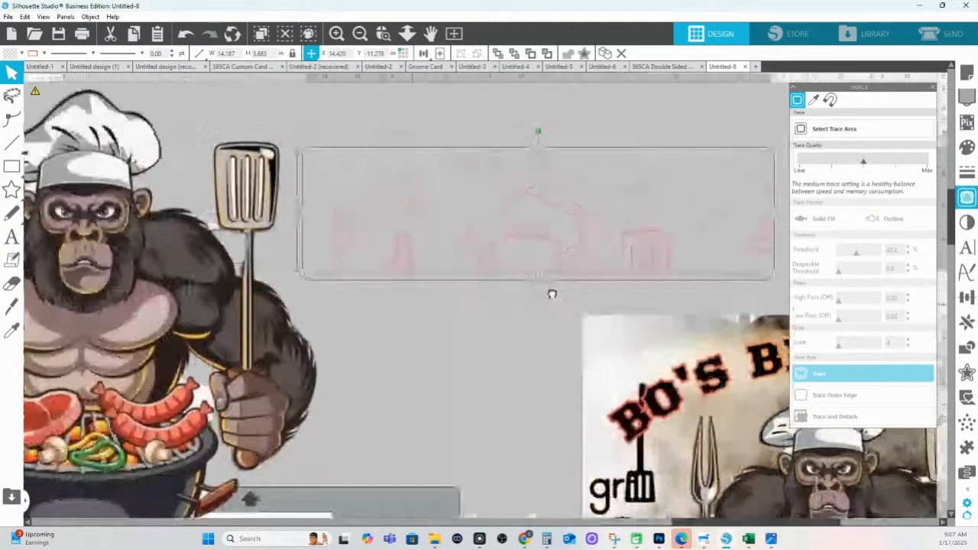
left_click_drag(534, 258, 26, 274)
left_click(120, 263)
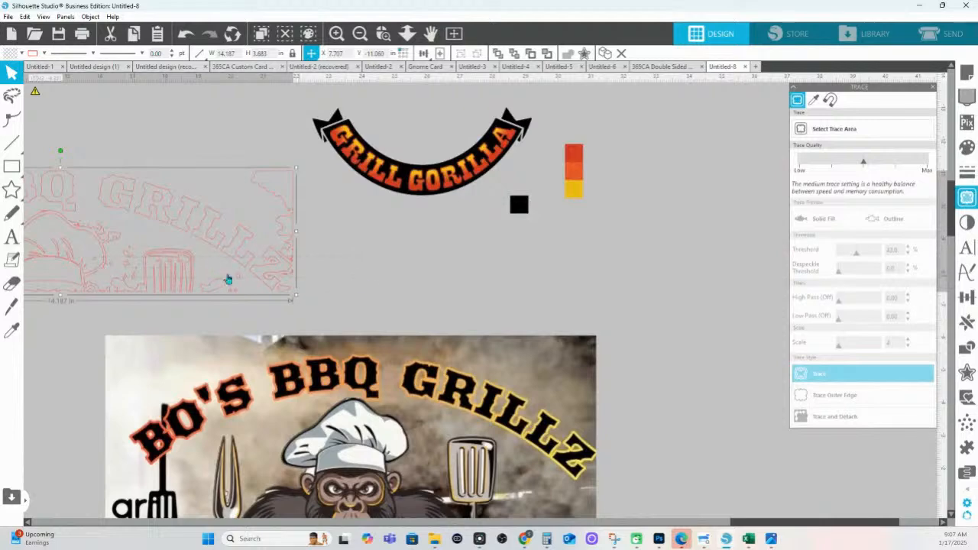
left_click_drag(256, 268, 791, 341)
mouse_move(660, 404)
left_mouse_down()
mouse_move(251, 350)
mouse_move(167, 357)
left_mouse_up()
mouse_move(193, 303)
left_mouse_down()
mouse_move(366, 308)
mouse_move(447, 323)
left_mouse_up()
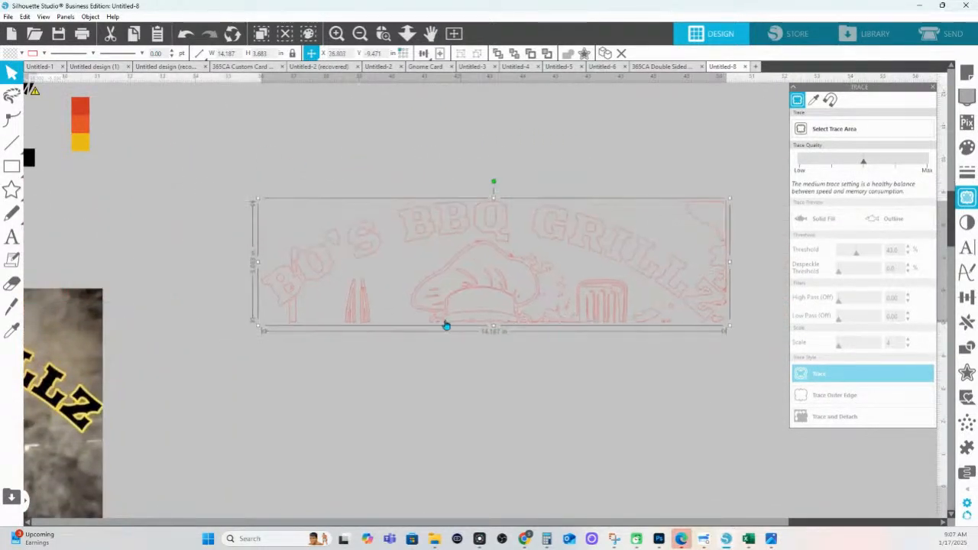
left_click(967, 149)
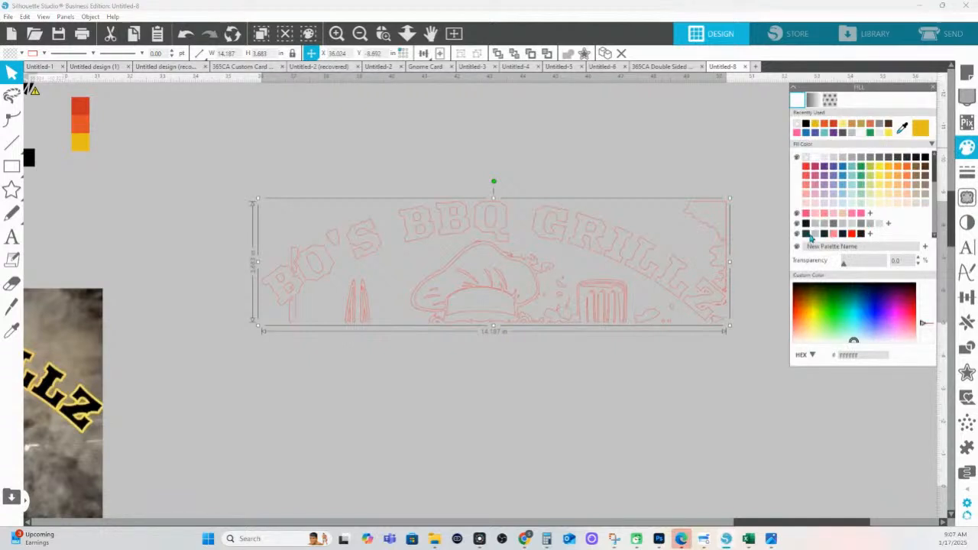
Fill the trace dark green (#16453D) and release its compound path into separate pieces
left_click(805, 234)
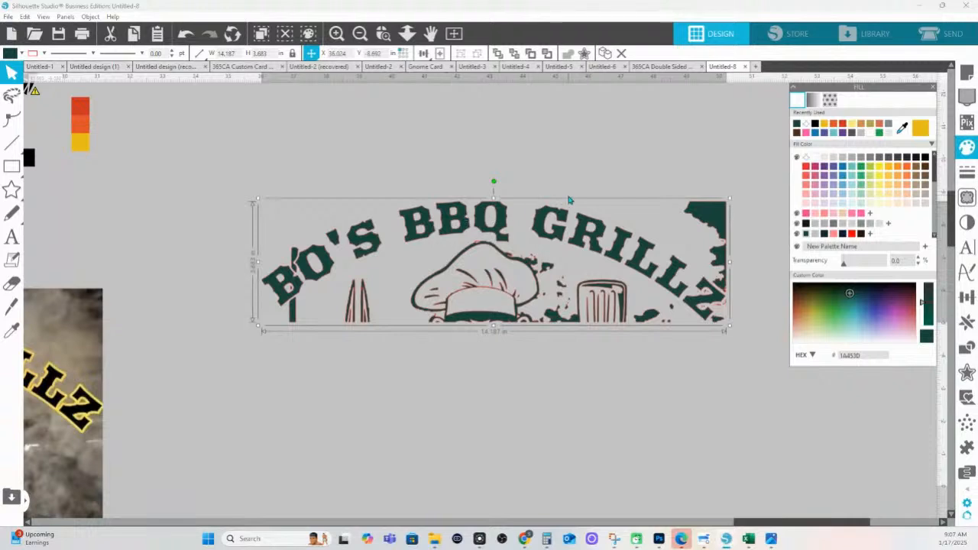
left_click(383, 33)
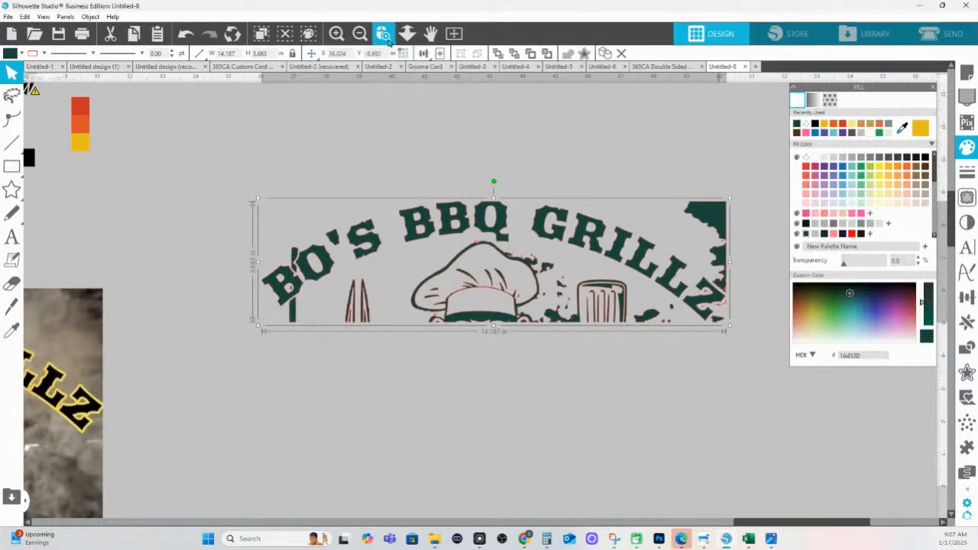
left_click_drag(803, 359, 803, 359)
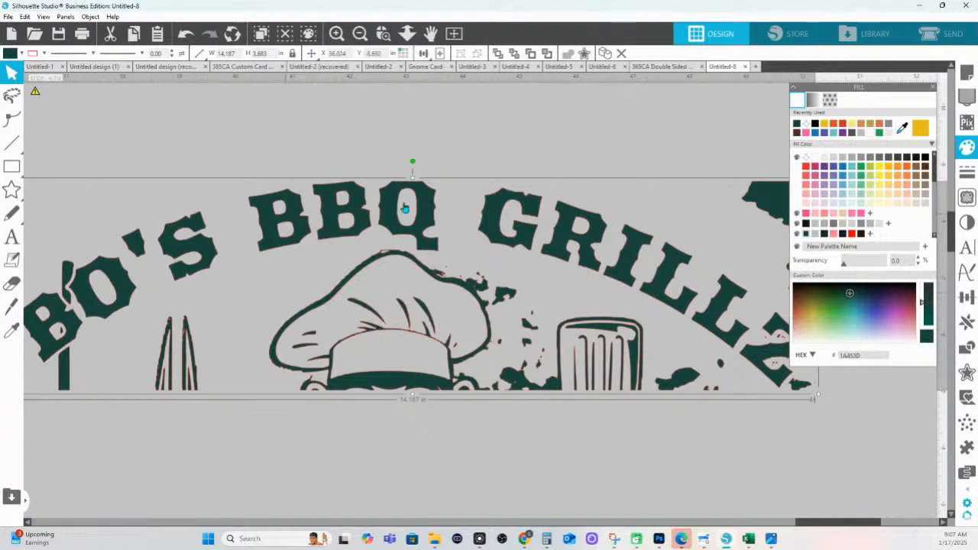
right_click(593, 263)
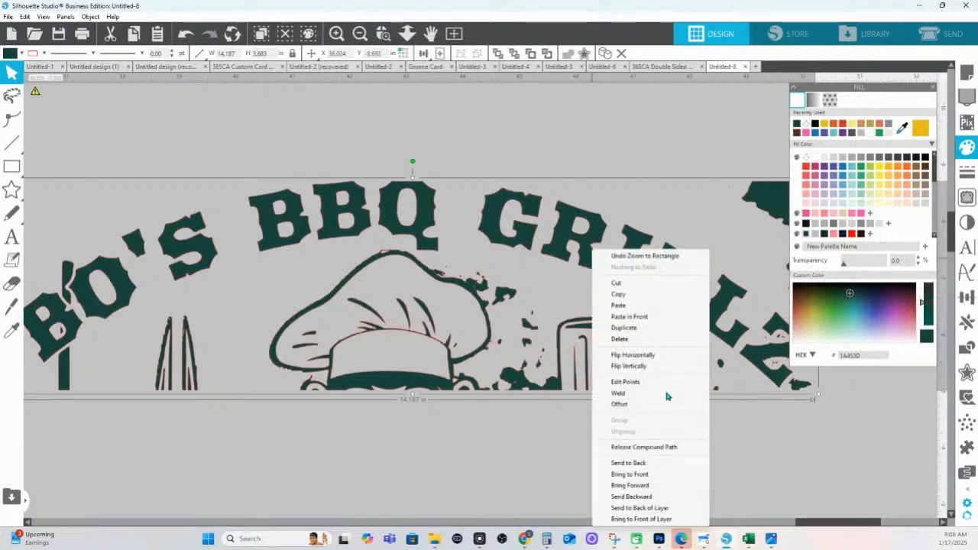
left_click(646, 447)
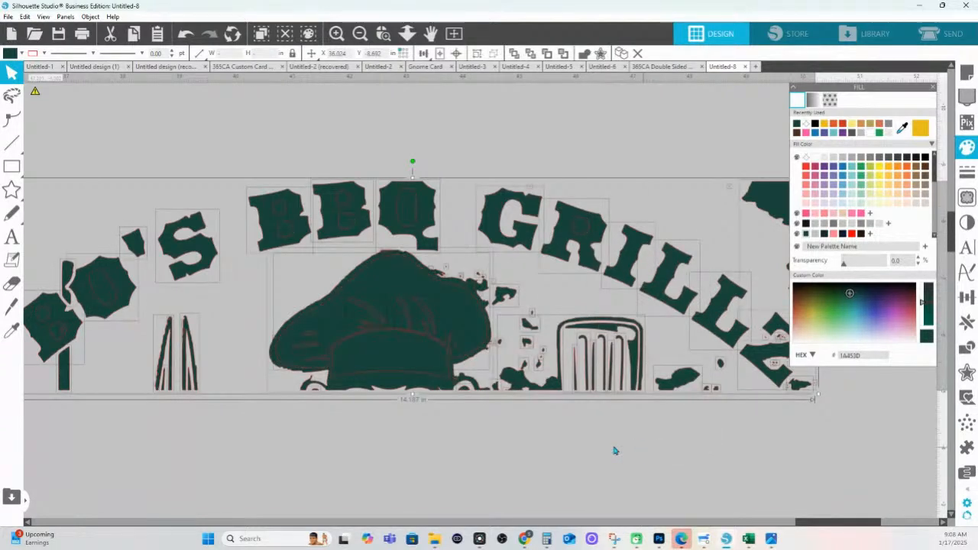
left_click(390, 135)
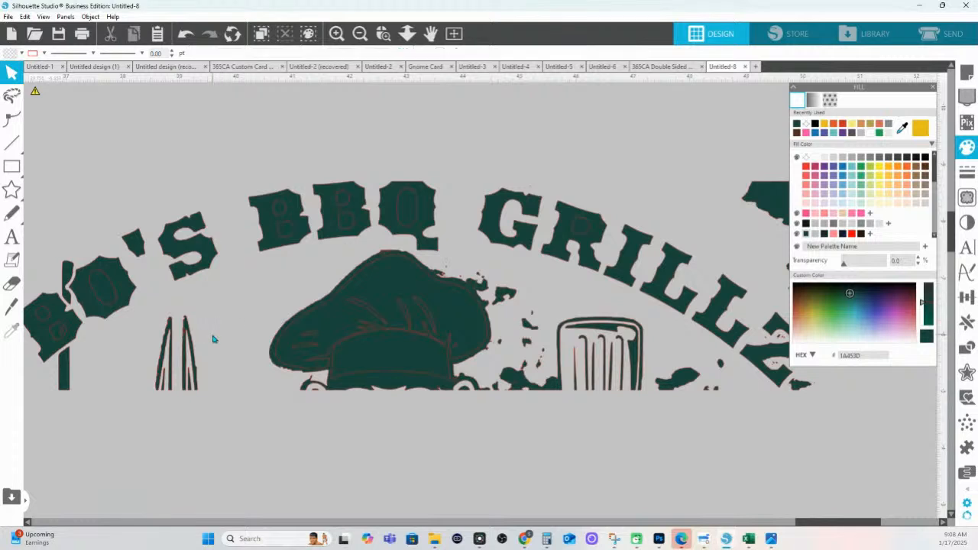
Join the B, O, apostrophe and S pieces into one compound shape
left_click_drag(213, 338, 440, 329)
left_click(259, 302)
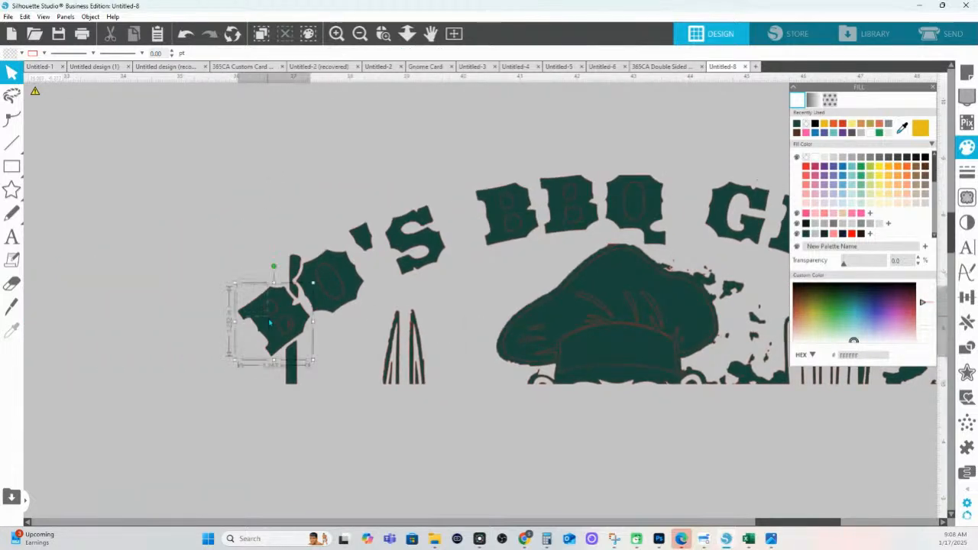
left_click(325, 285, "shift")
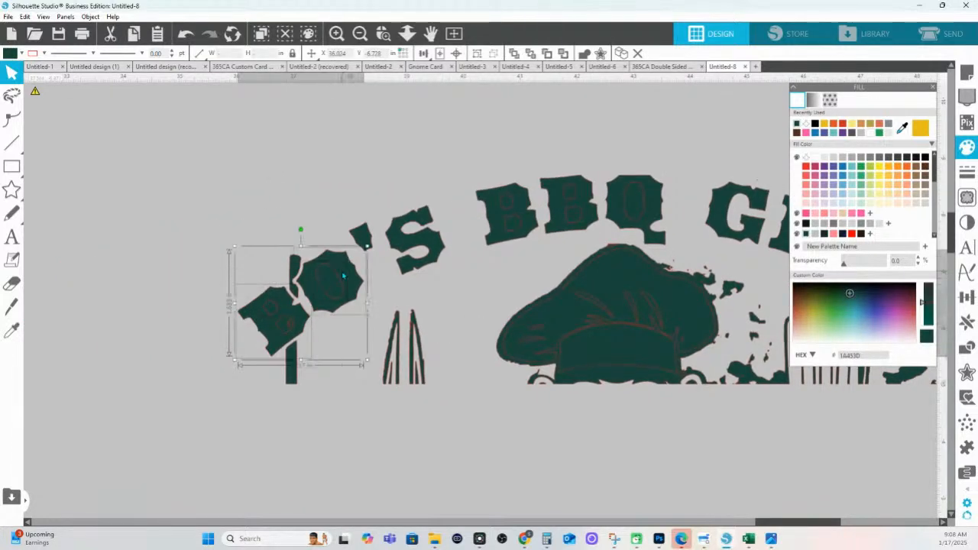
left_click(372, 244, "shift")
left_click(396, 240, "shift")
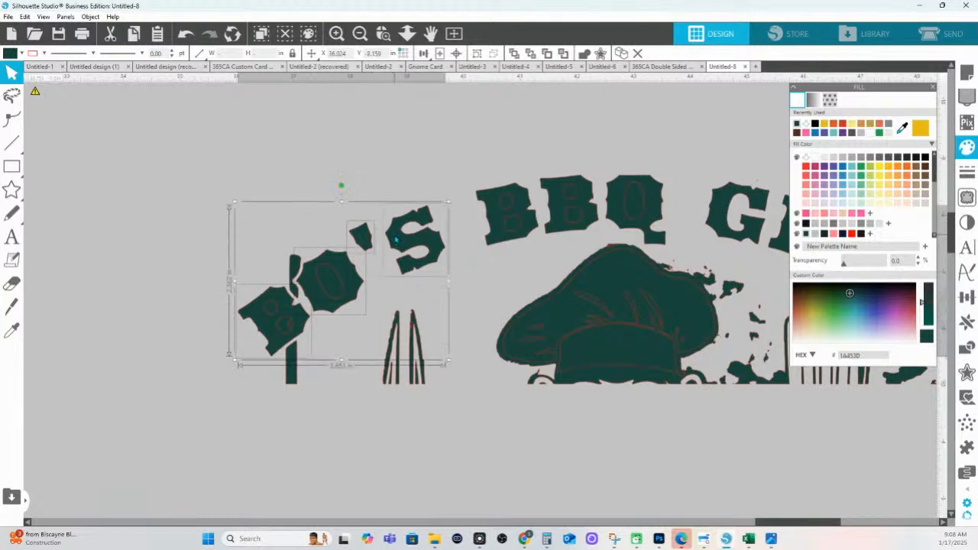
key("i")
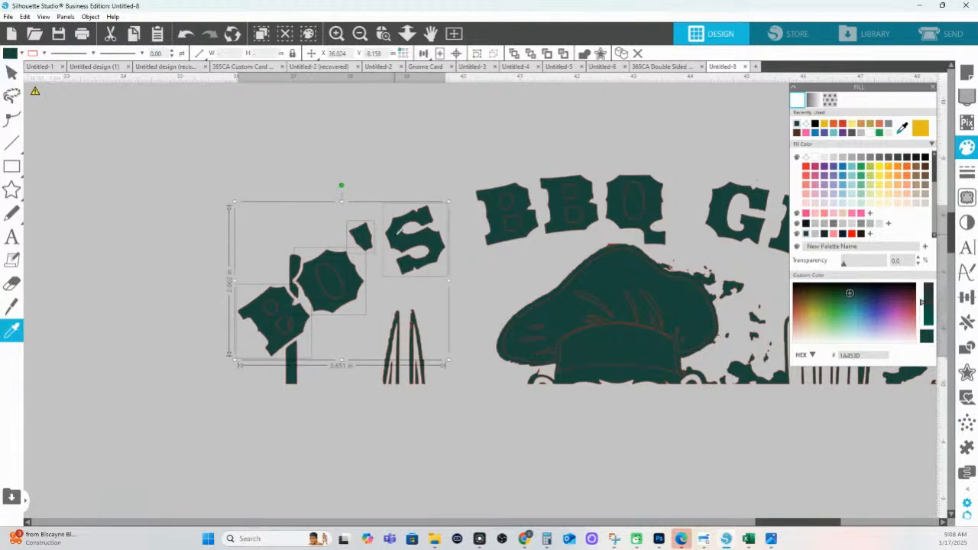
left_click(397, 235)
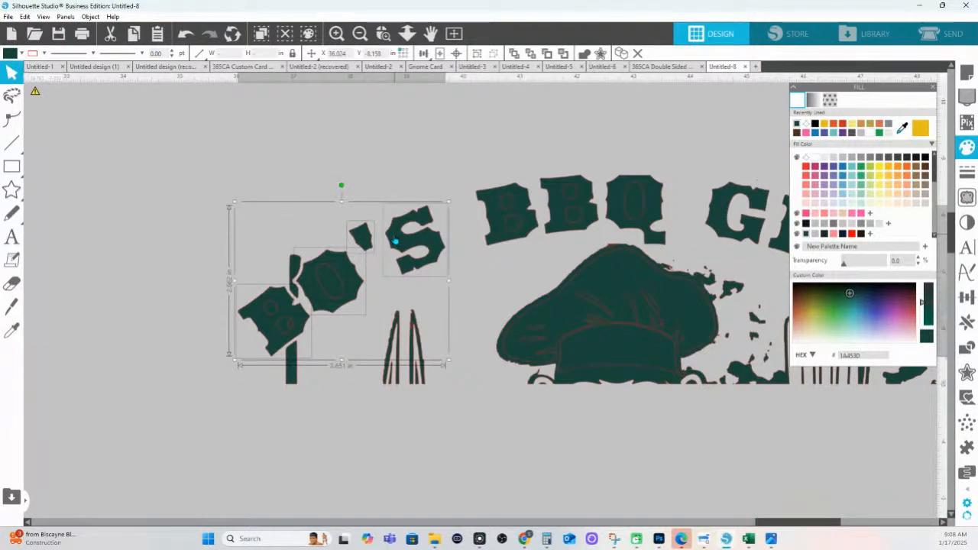
key("ctrl+e")
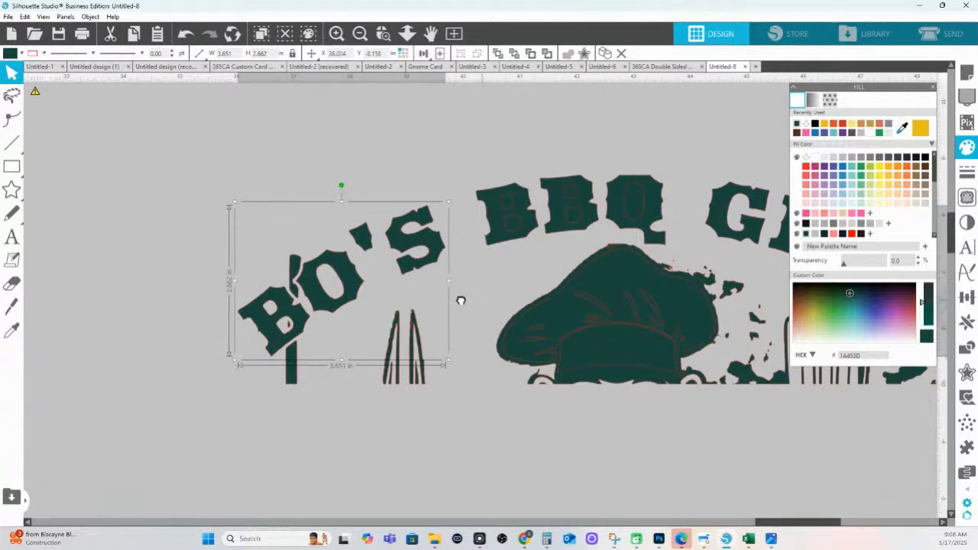
left_click_drag(461, 299, 331, 326)
Make the BBQ letters and the GRILLZ letters each into one compound path
left_click_drag(317, 220, 484, 285)
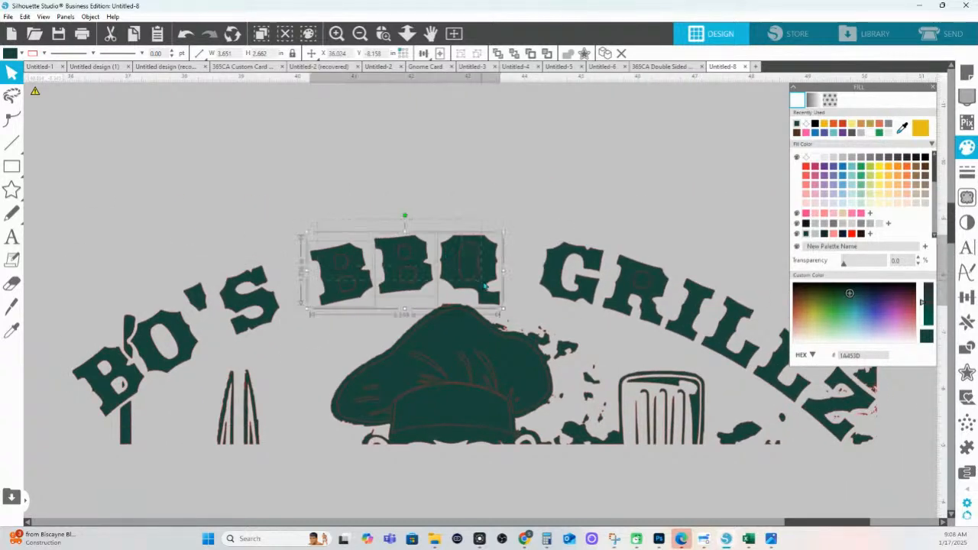
right_click(484, 286)
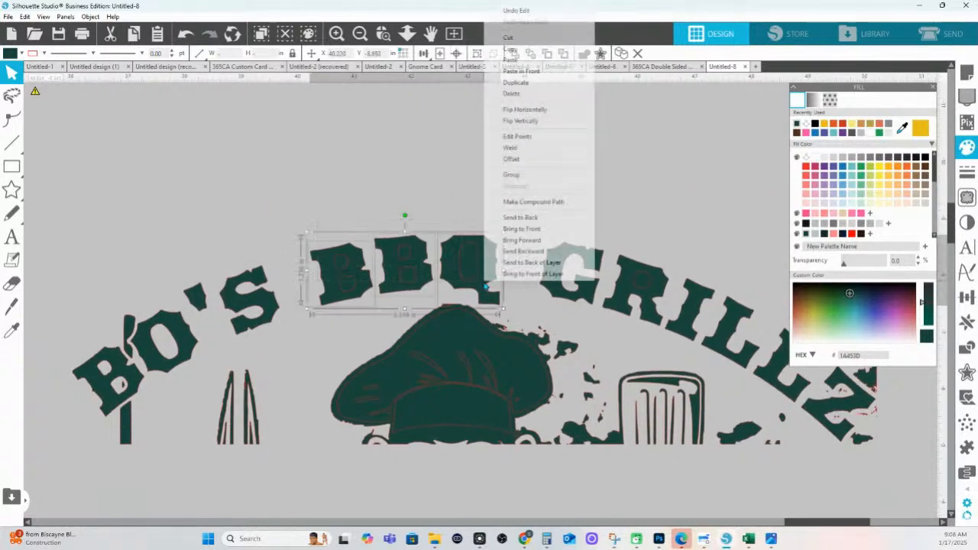
left_click(522, 203)
scroll(458, 245, "right", 5)
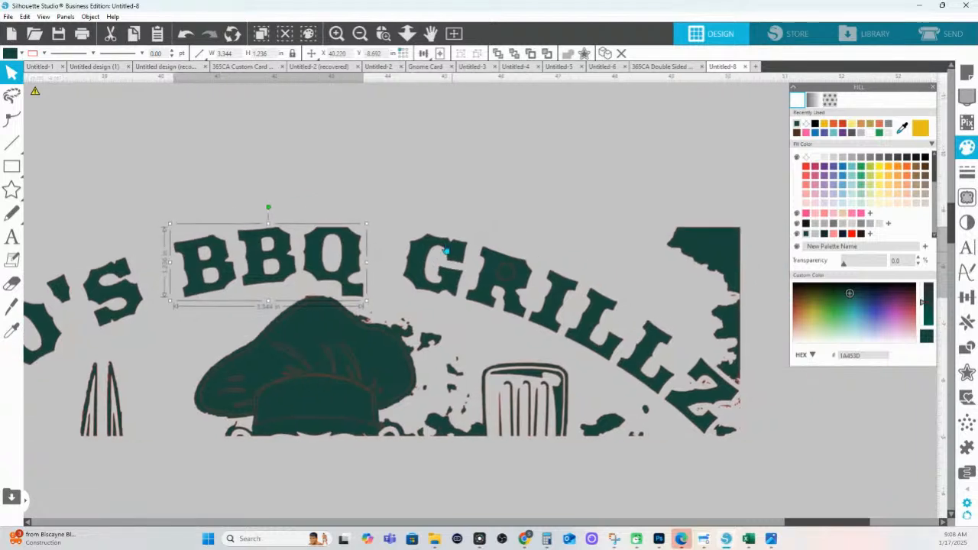
left_click_drag(394, 226, 587, 316)
left_click(636, 340, "shift")
left_click(642, 348, "shift")
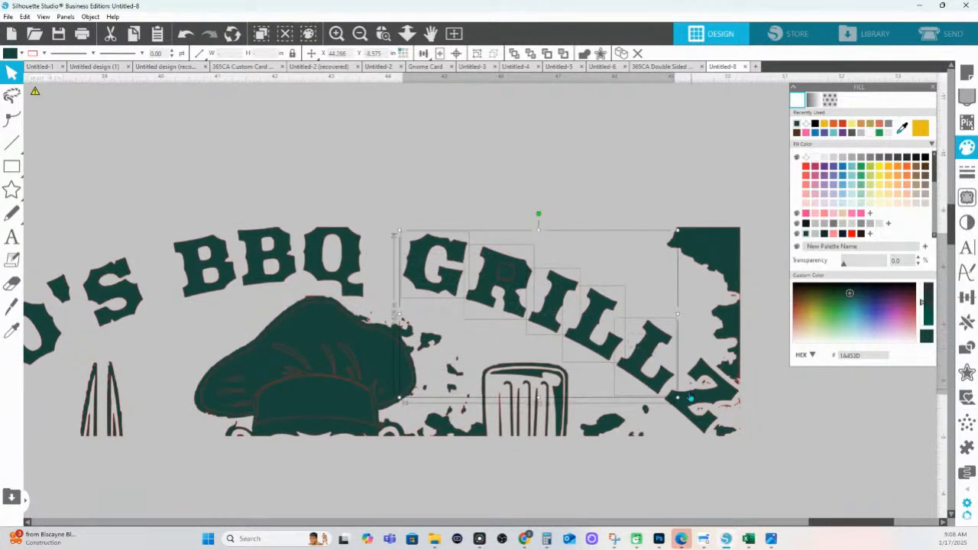
left_click(683, 406, "shift")
right_click(509, 288)
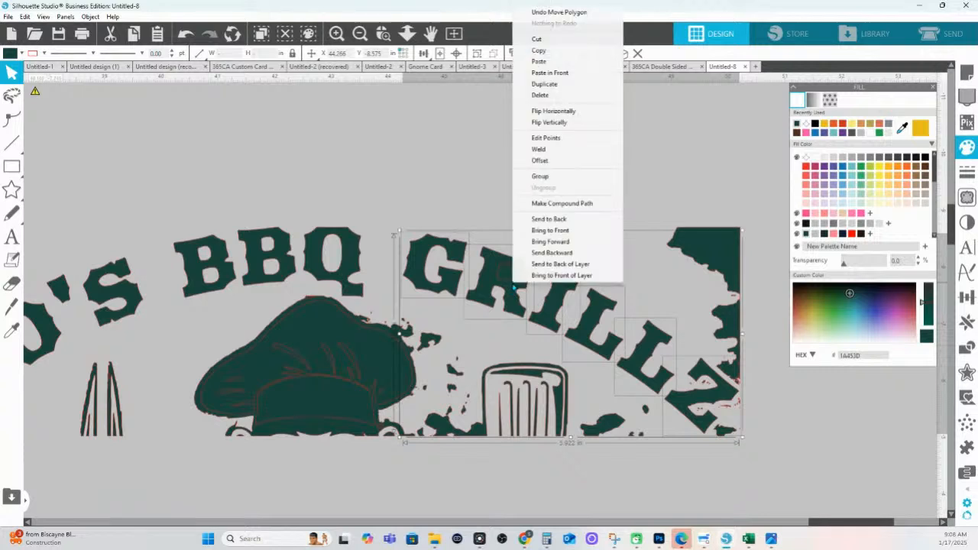
left_click(515, 278)
key("i")
key("ctrl+e")
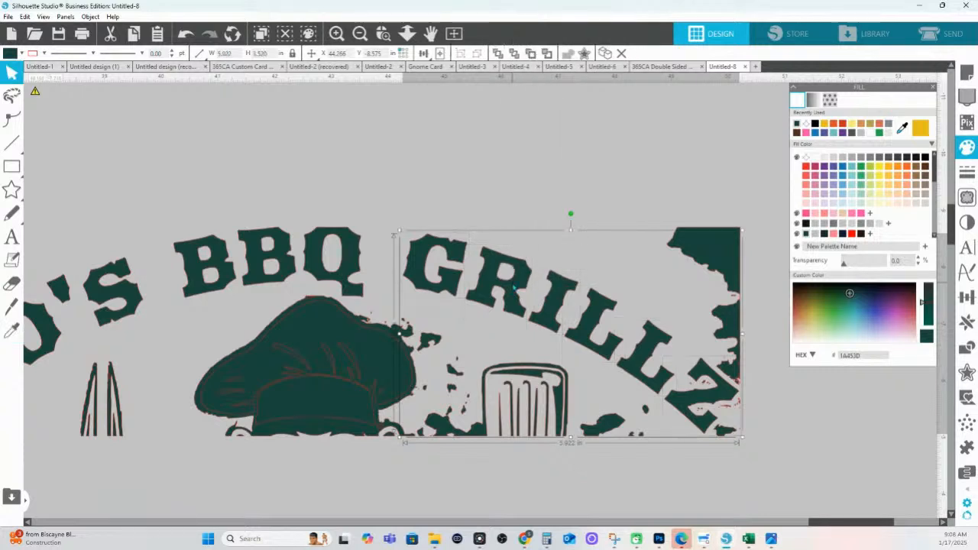
Fill the BO'S, BBQ and GRILLZ words lavender purple and group them together
left_click(413, 38)
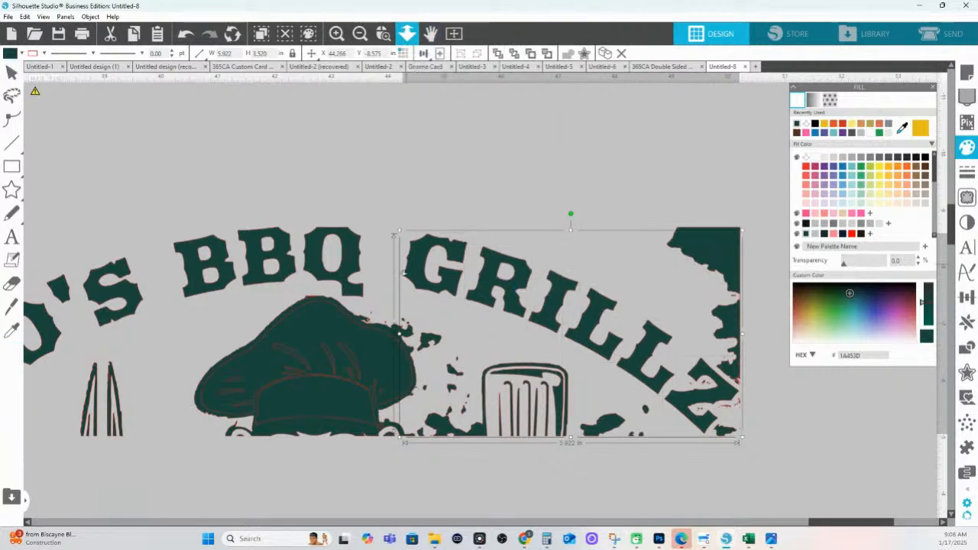
left_click_drag(403, 272, 405, 246)
left_click(394, 261, "shift")
left_click(236, 306, "shift")
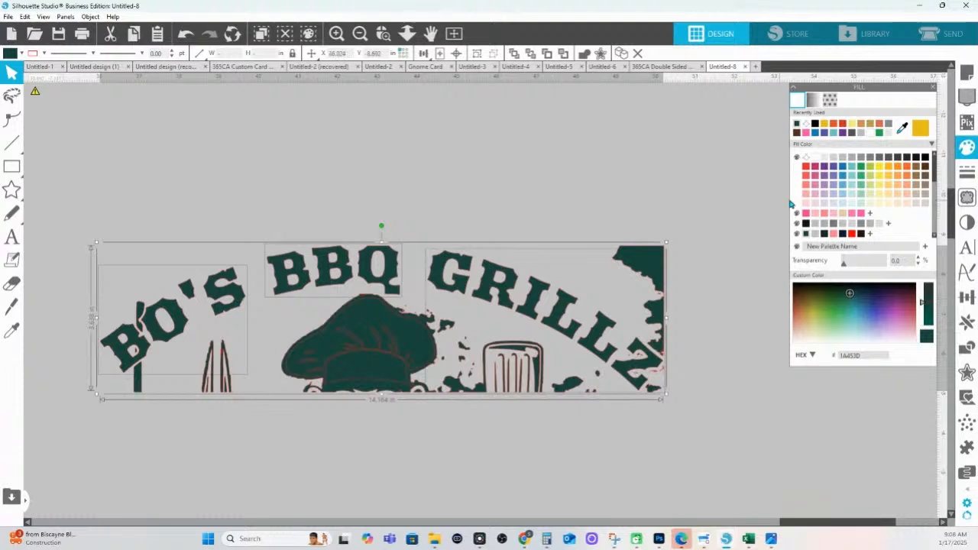
left_click(834, 178)
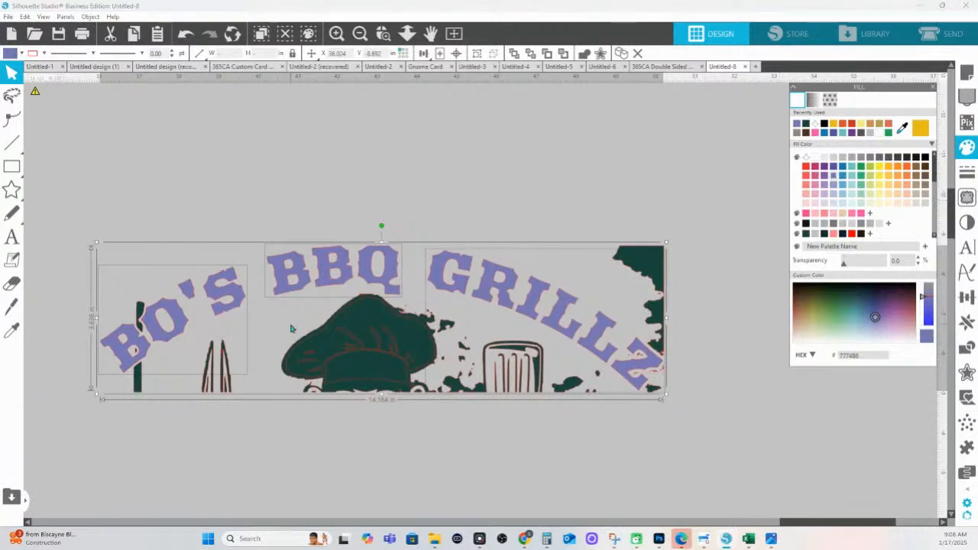
right_click(393, 279)
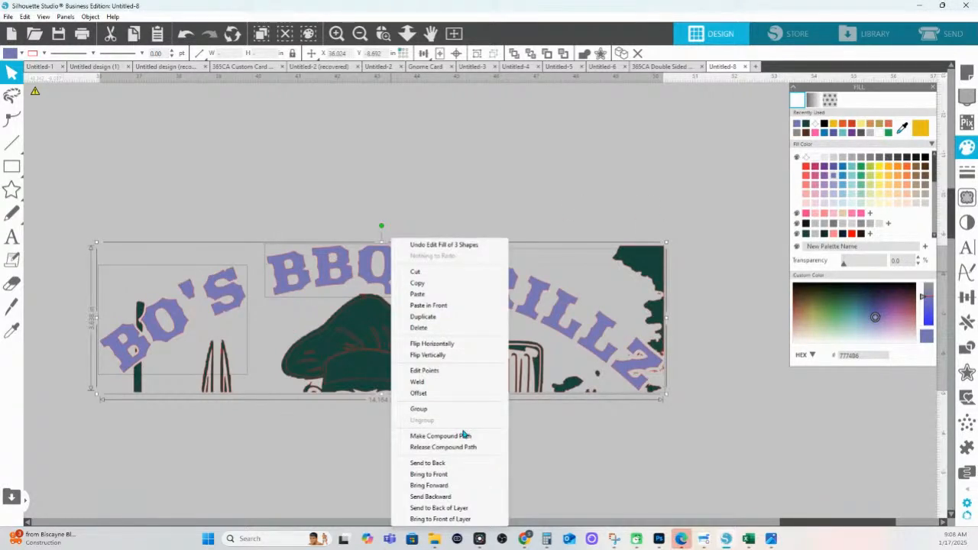
left_click(426, 411)
left_click_drag(70, 170, 657, 439)
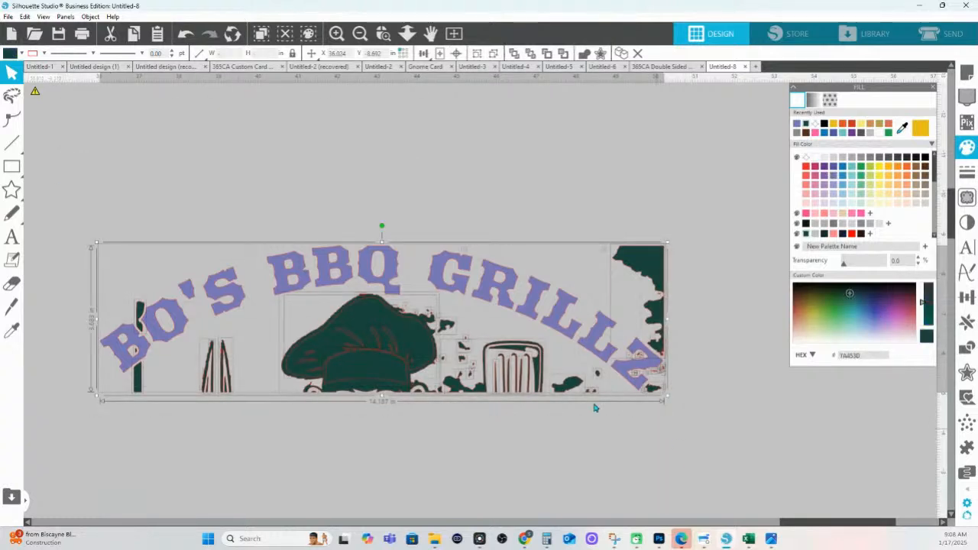
Delete all the dark traced artwork, keeping only the lavender arched title
left_click(507, 288, "shift")
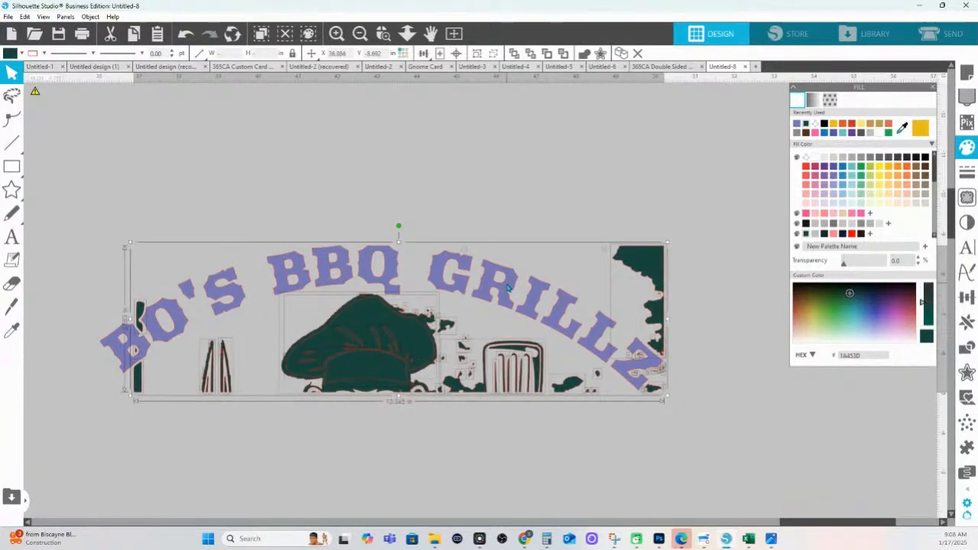
key("Delete")
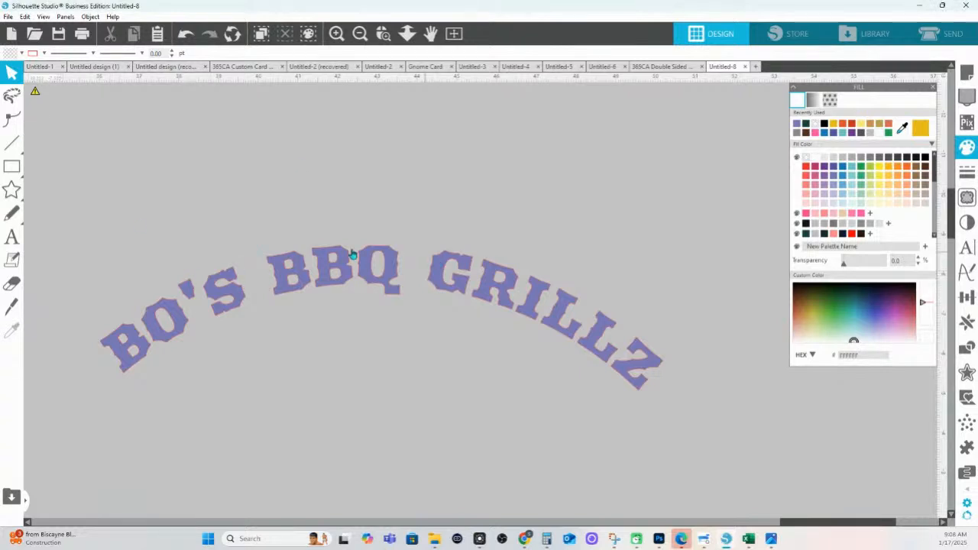
left_click(383, 33)
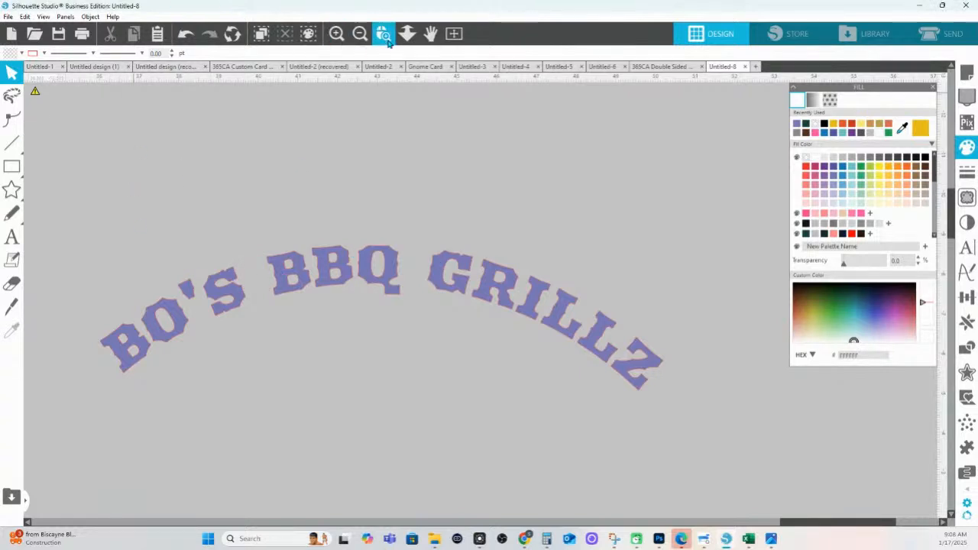
left_click_drag(97, 255, 516, 350)
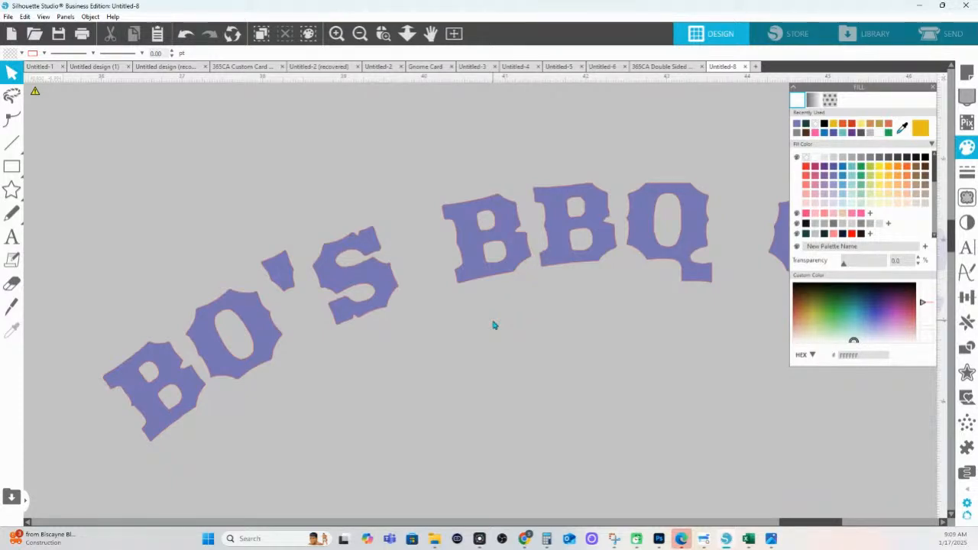
Ungroup the title and simplify the BO'S, BBQ and GRILLZ outlines, BBQ dropping to 74 nodes
right_click(375, 267)
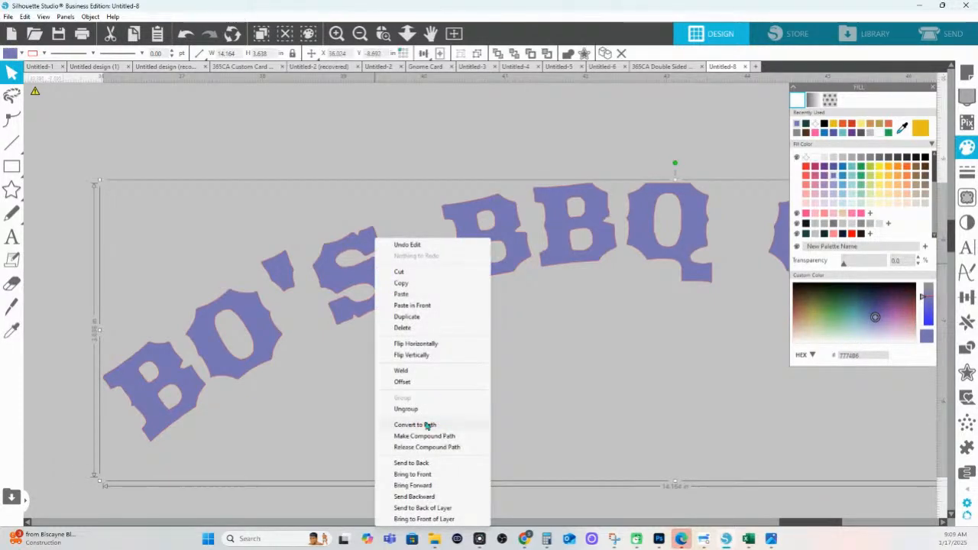
left_click(409, 409)
double_click(374, 287)
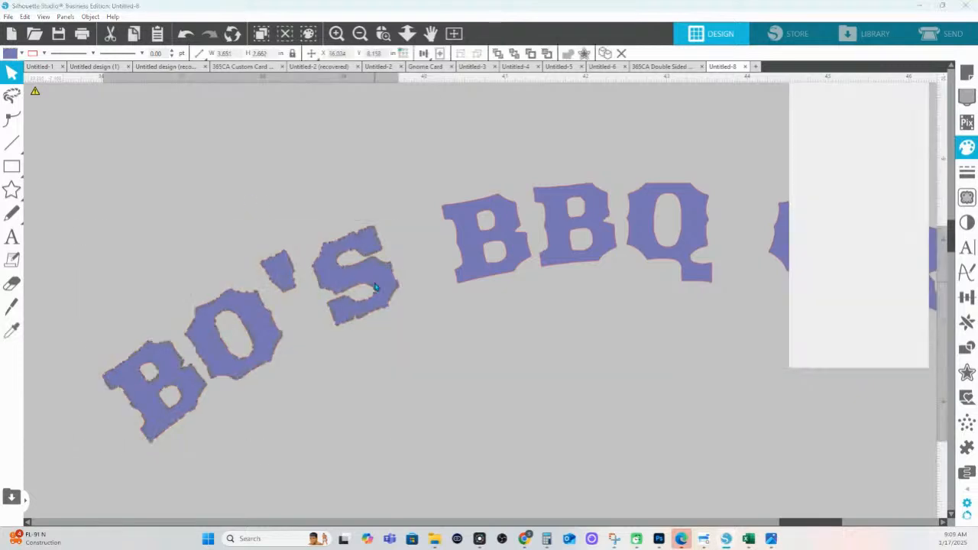
left_click(832, 242)
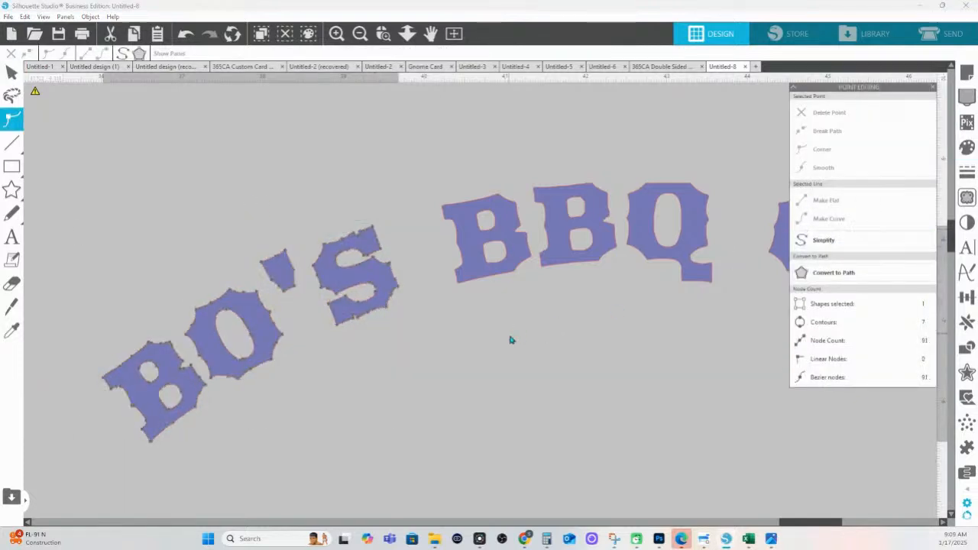
left_click(550, 218)
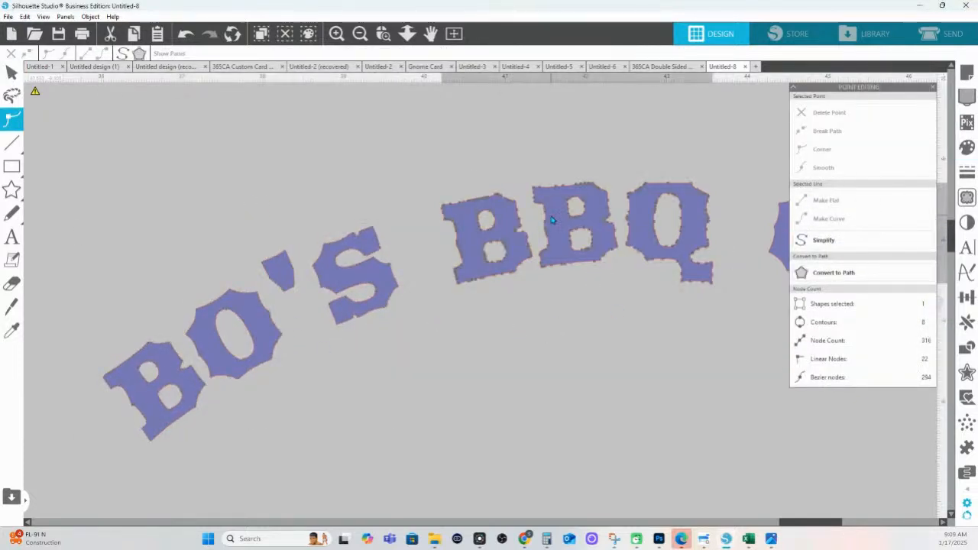
left_click(825, 240)
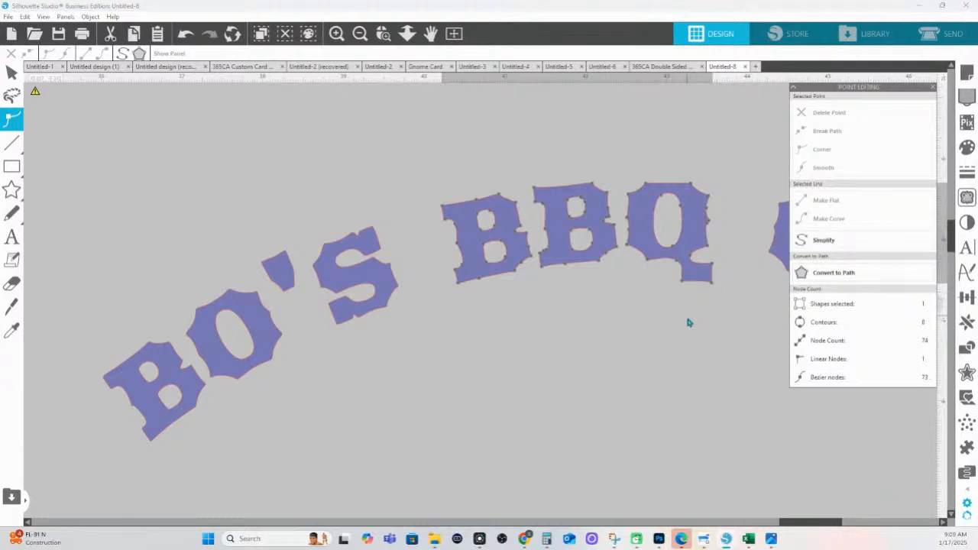
scroll(688, 321, "right", 5)
left_click(527, 280)
left_click(825, 240)
left_click(483, 396)
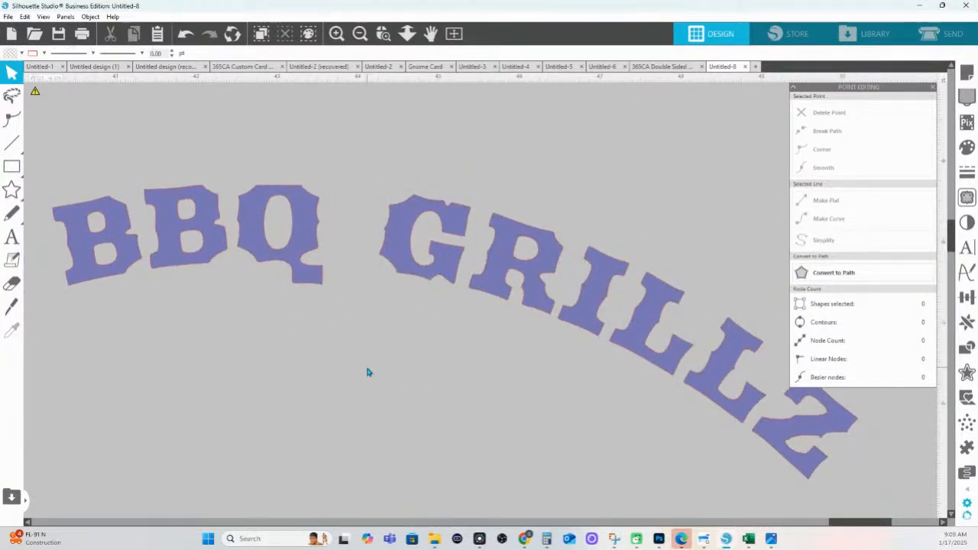
scroll(344, 336, "left", 4)
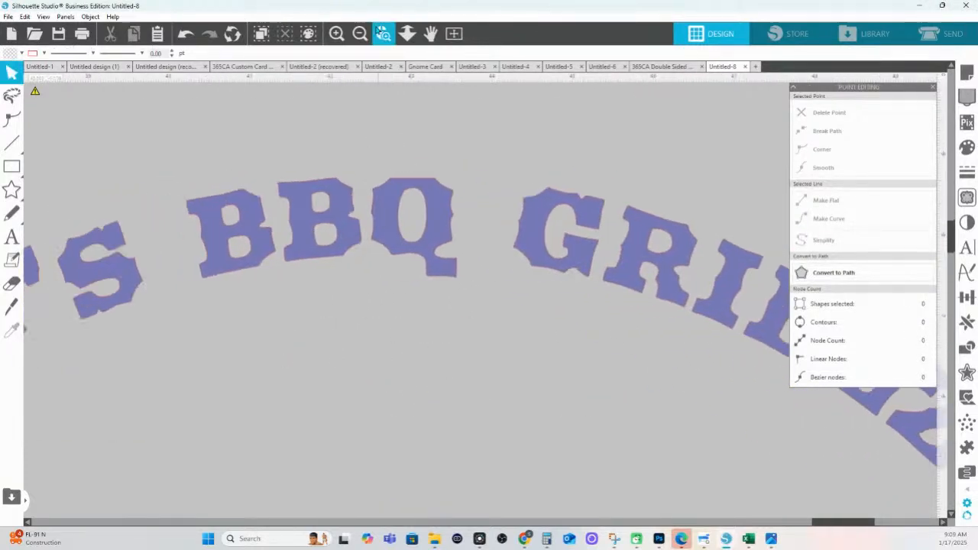
left_click(407, 33)
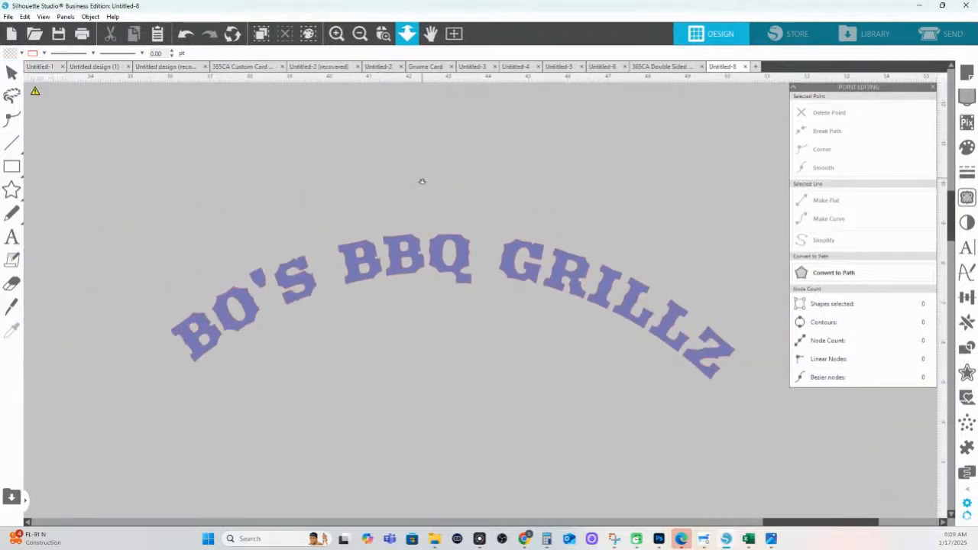
key("Escape")
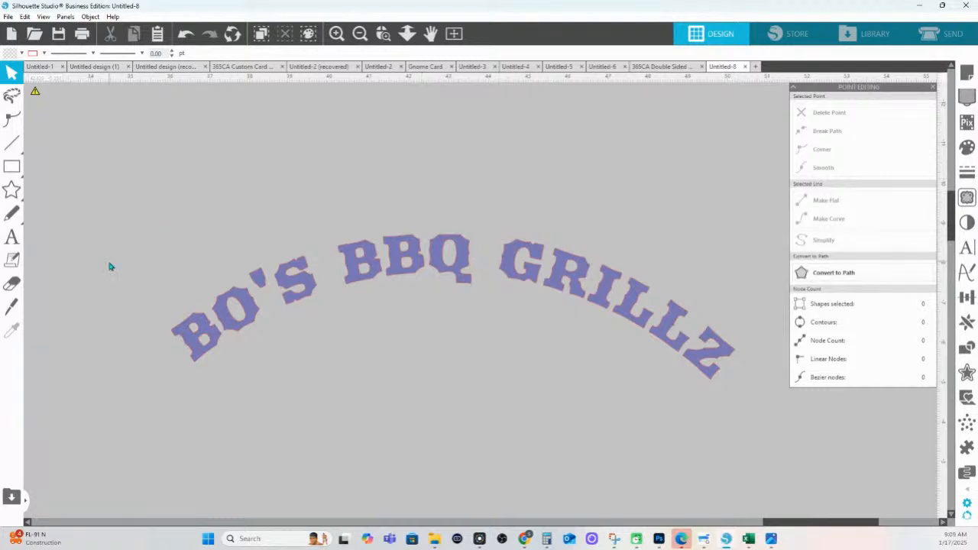
Place a copy of the gorilla poster behind the title and zoom in on BBQ
left_click_drag(111, 201, 590, 341)
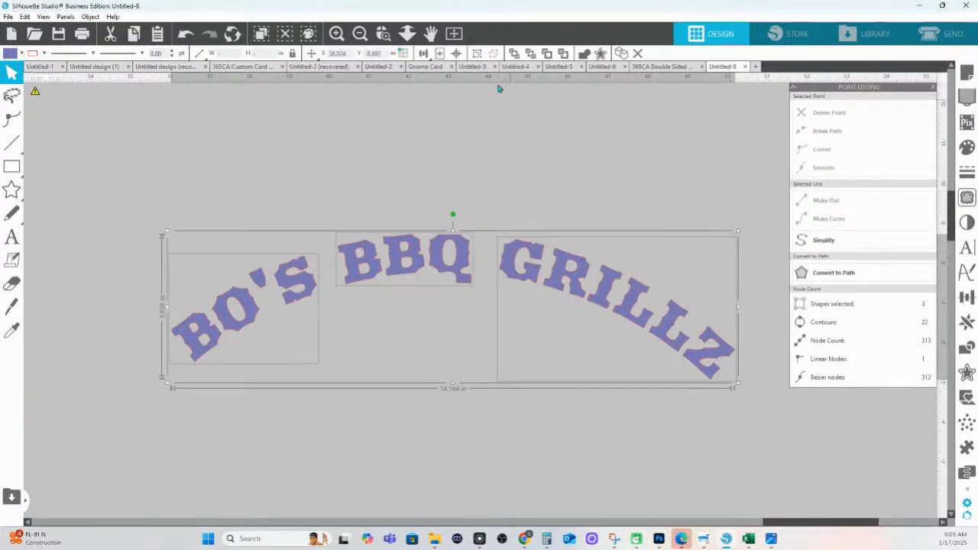
left_click(407, 33)
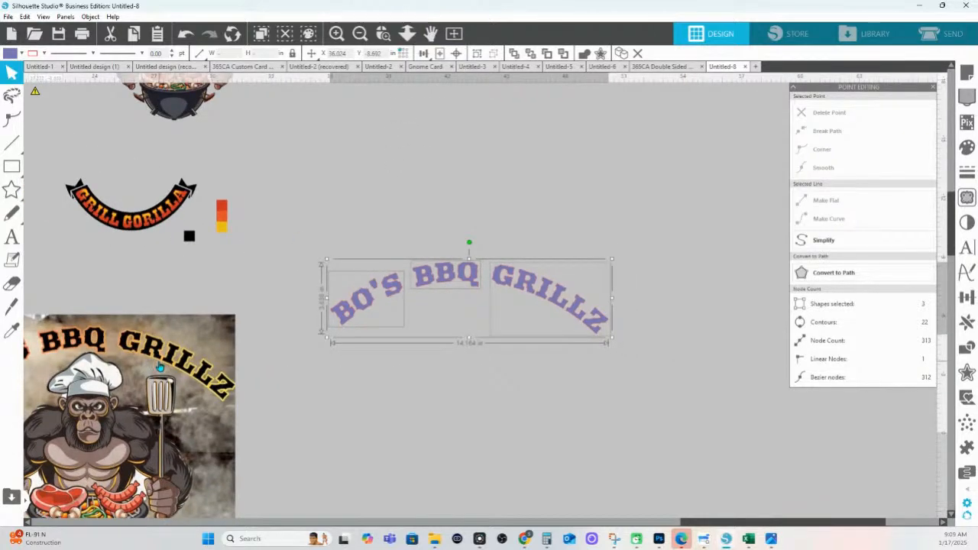
left_click_drag(160, 367, 533, 301)
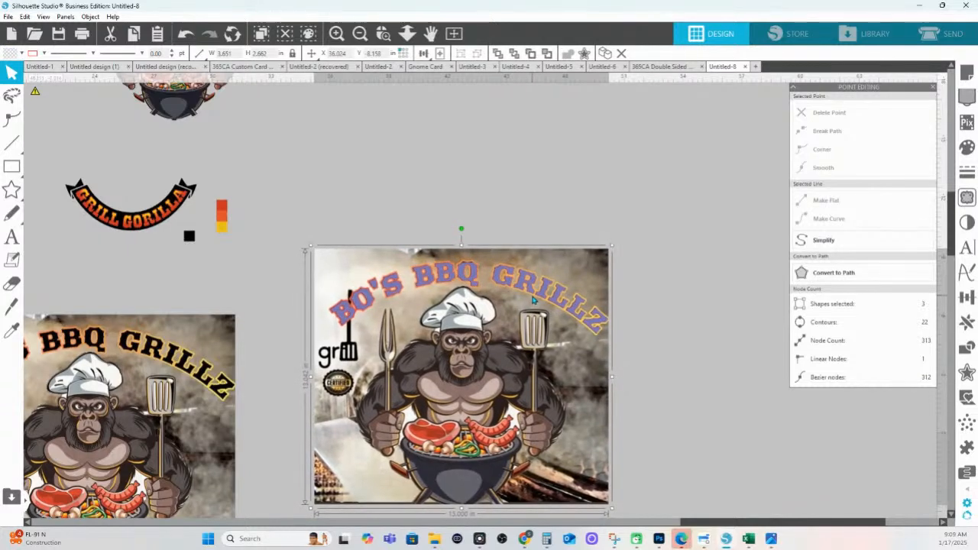
left_click(383, 34)
left_click_drag(322, 254, 695, 328)
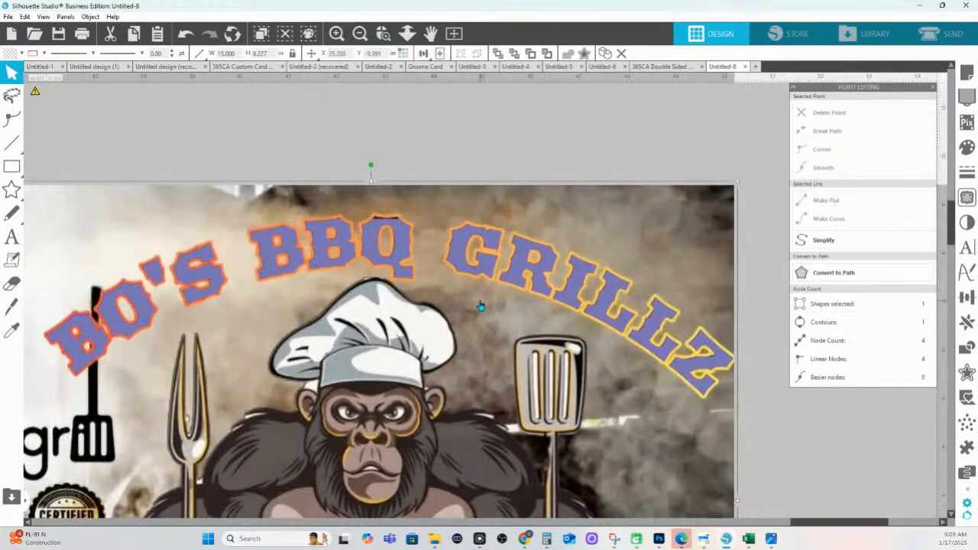
left_click(401, 234)
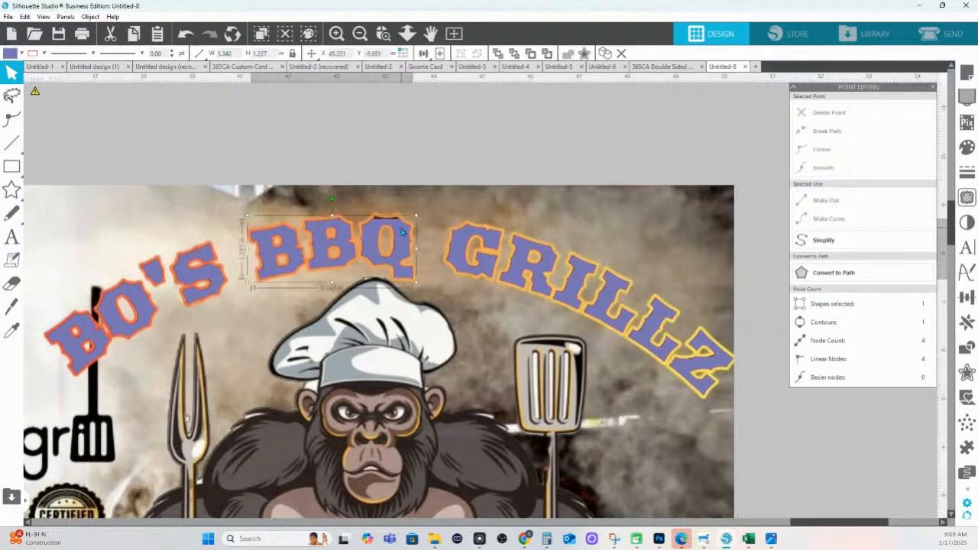
left_click(384, 34)
left_click_drag(374, 205, 499, 239)
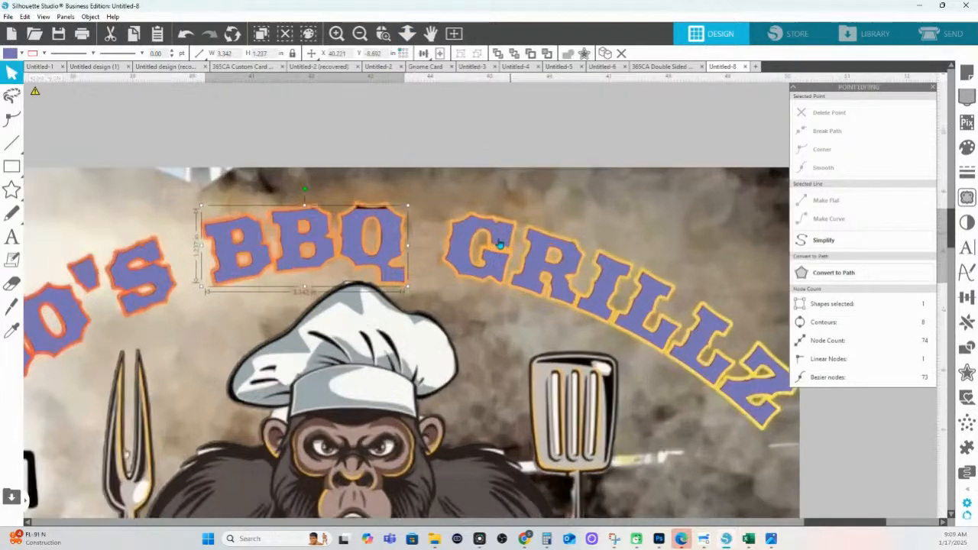
Add nodes on the O's top edge, raise them to the orange border, and set curves and a corner
double_click(454, 305)
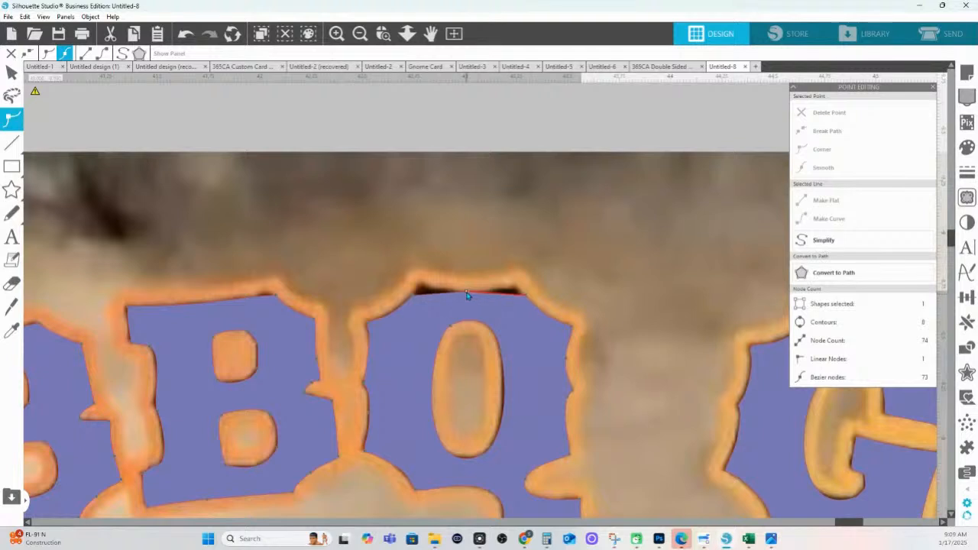
left_click(466, 294)
key("ctrl+z")
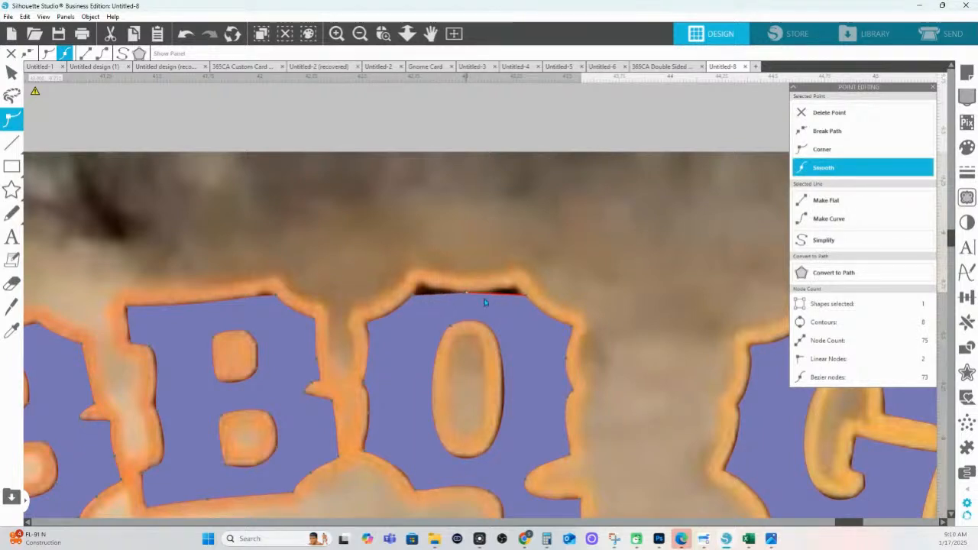
left_click_drag(509, 295, 511, 290)
left_click(431, 297)
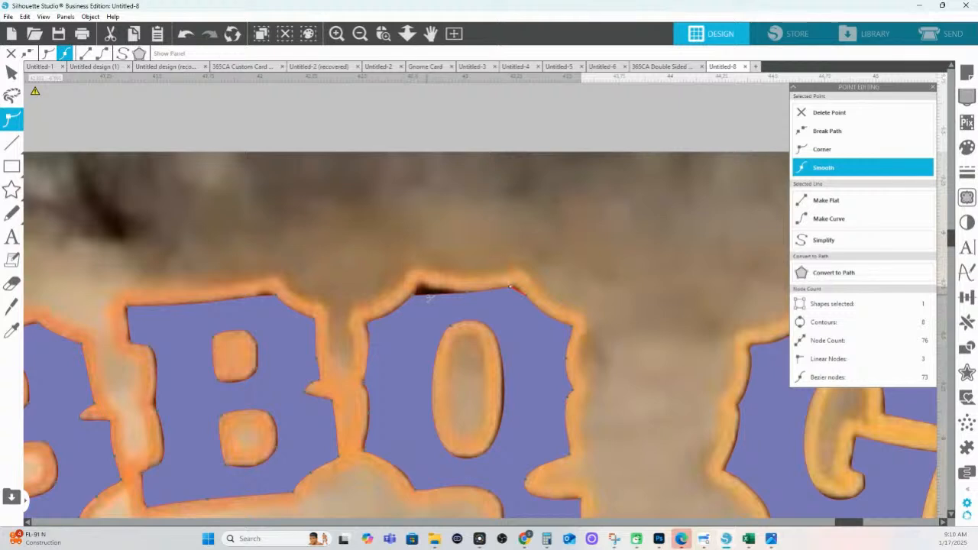
left_click_drag(428, 295, 422, 286)
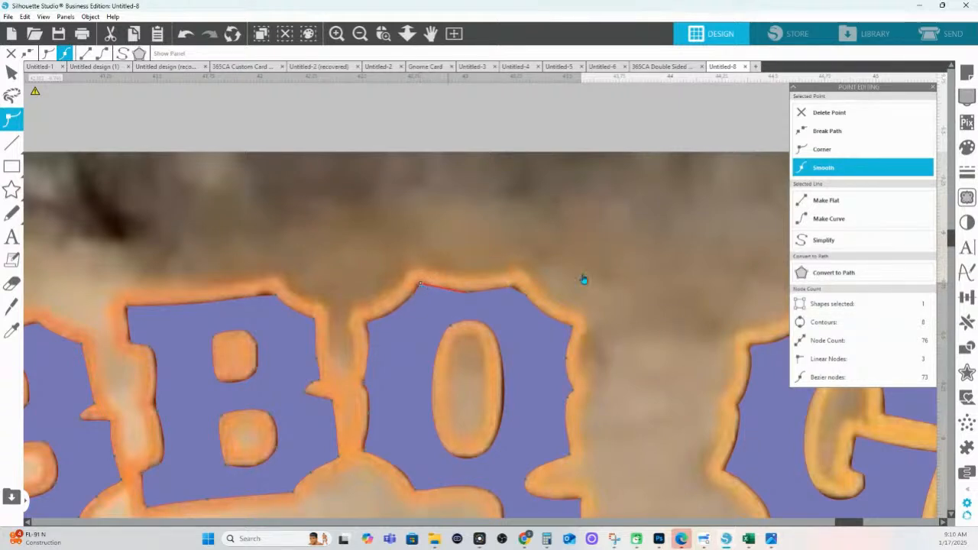
left_click(827, 219)
left_click(468, 294)
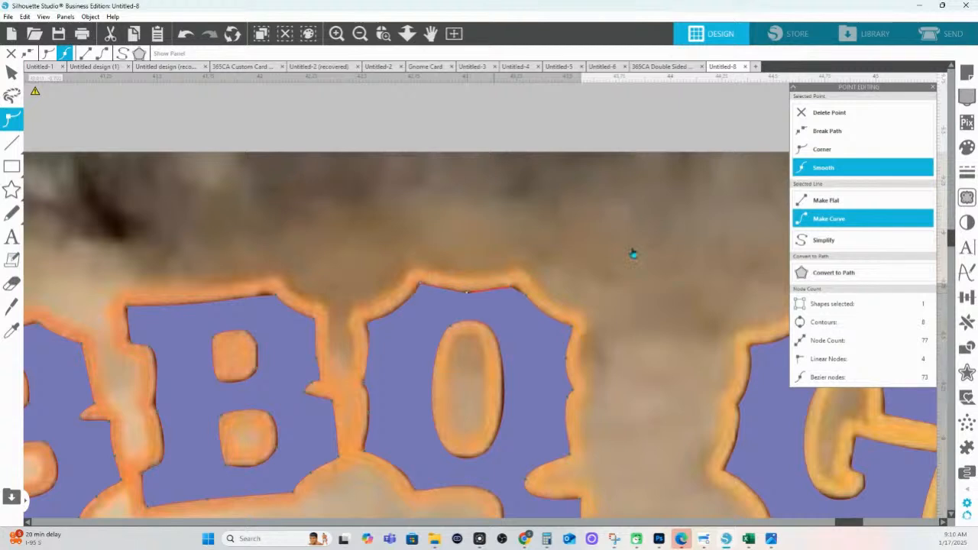
left_click(860, 220)
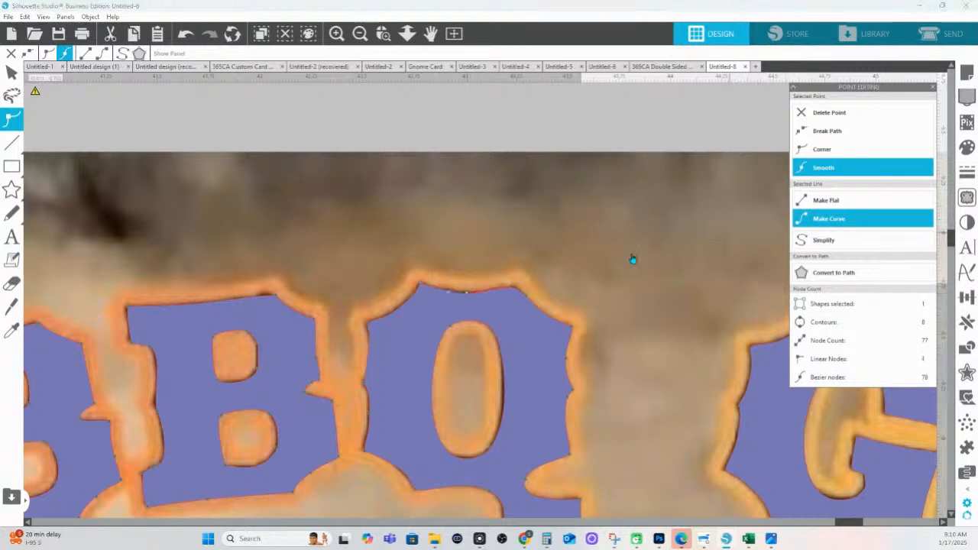
left_click(514, 289)
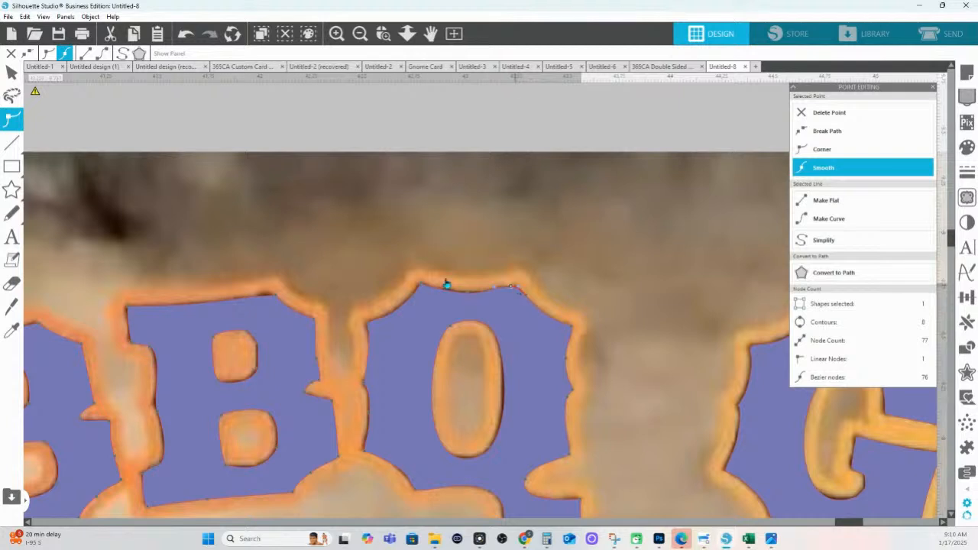
left_click(834, 152)
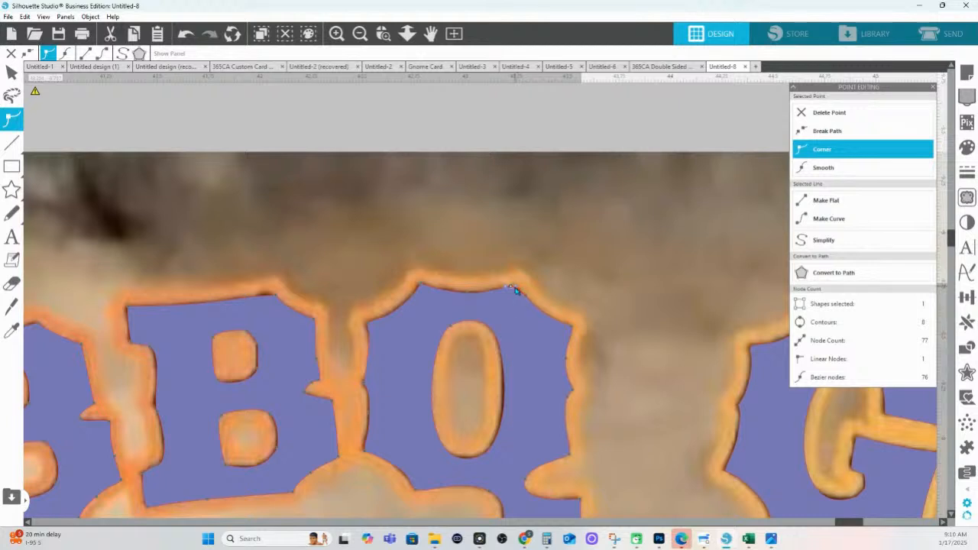
left_click(526, 298)
Give BBQ a 0.085 in sharp-cornered offset outline with corner limit 2.100
left_click(408, 35)
left_click_drag(415, 232, 410, 159)
key("Escape")
left_click(456, 307)
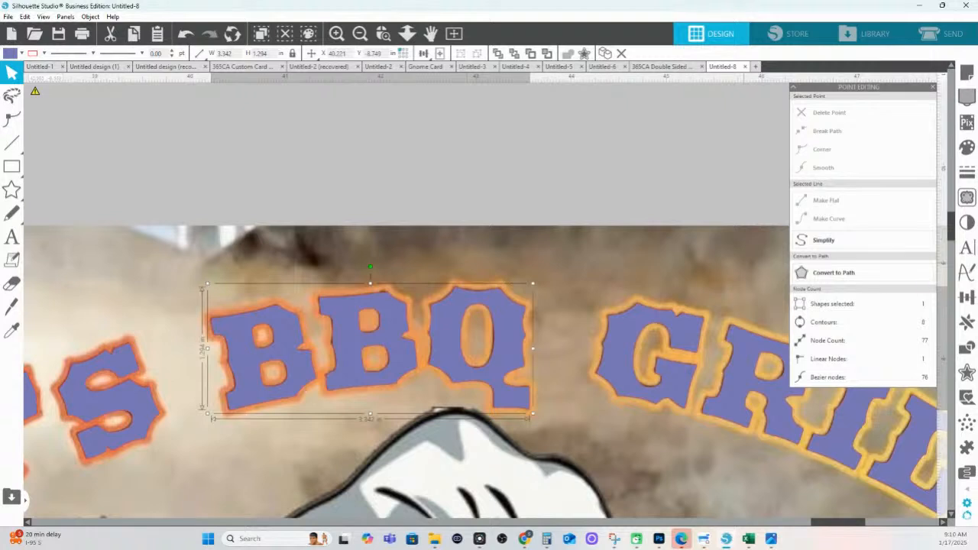
left_click(967, 372)
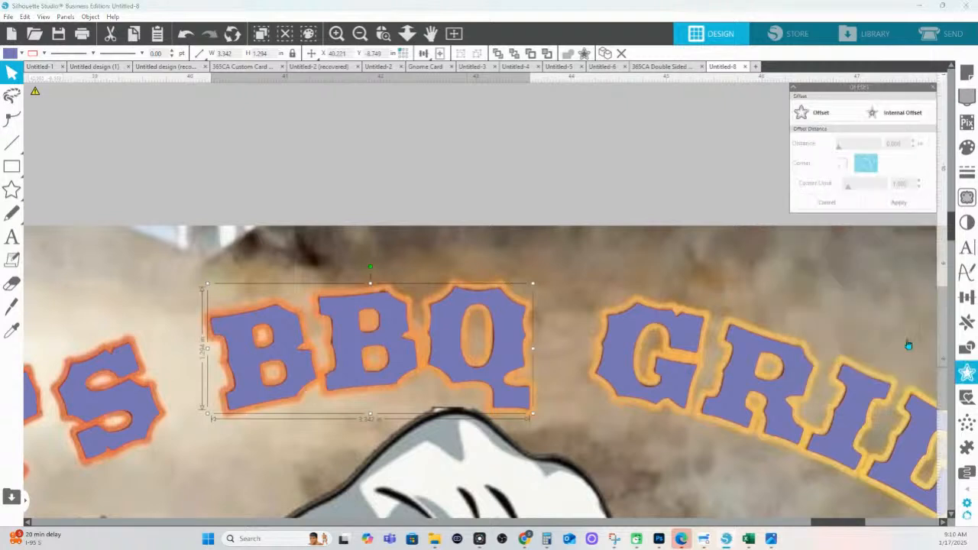
left_click(798, 126)
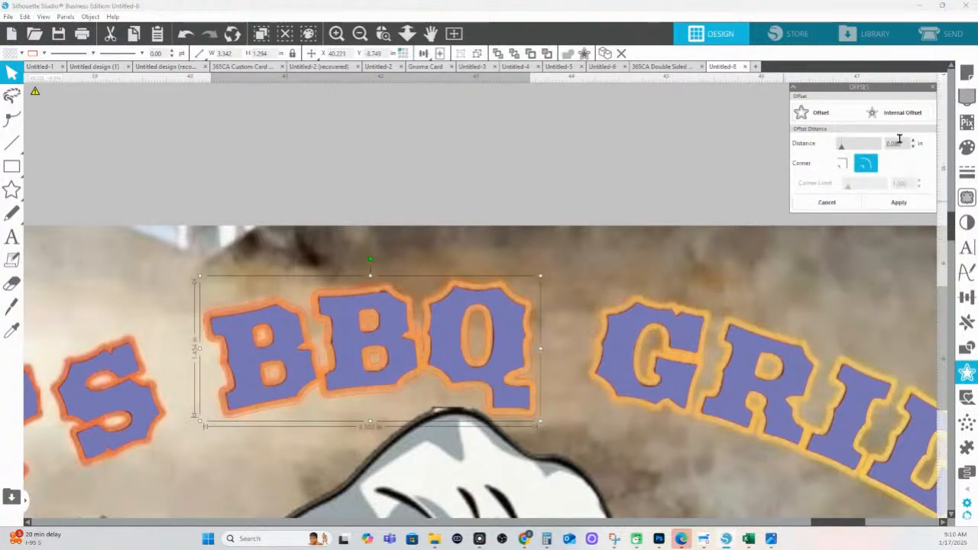
left_click(916, 141)
left_click(916, 141)
left_click(915, 147)
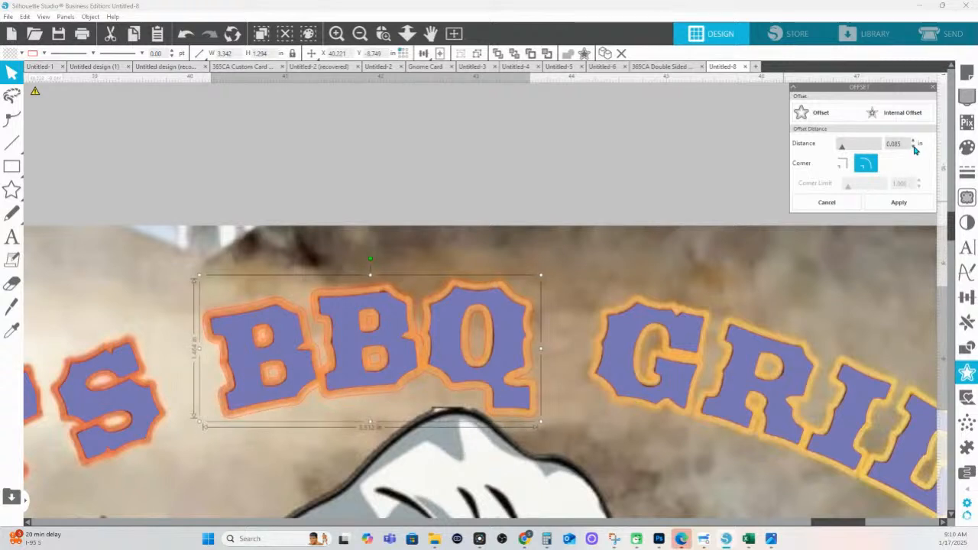
left_click(841, 162)
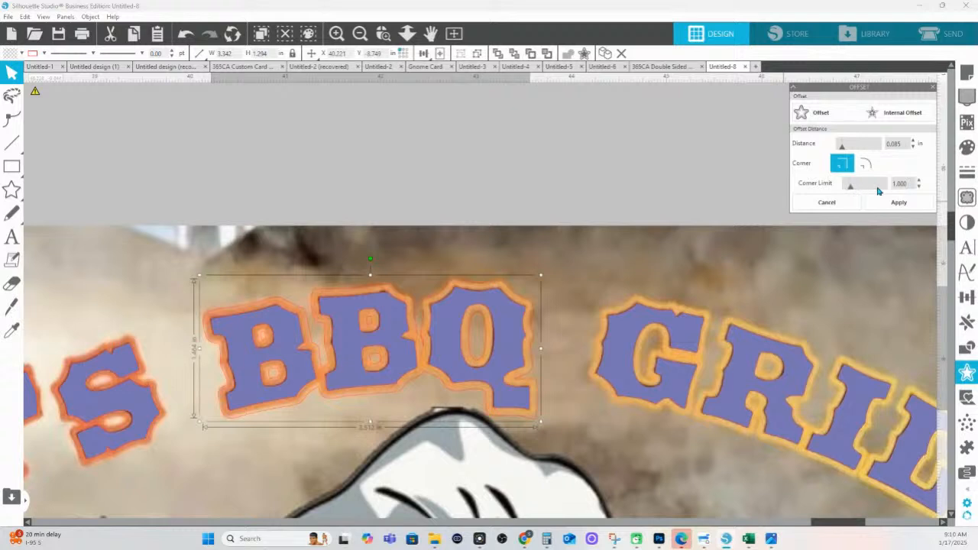
left_click_drag(867, 191, 838, 190)
left_click(913, 204)
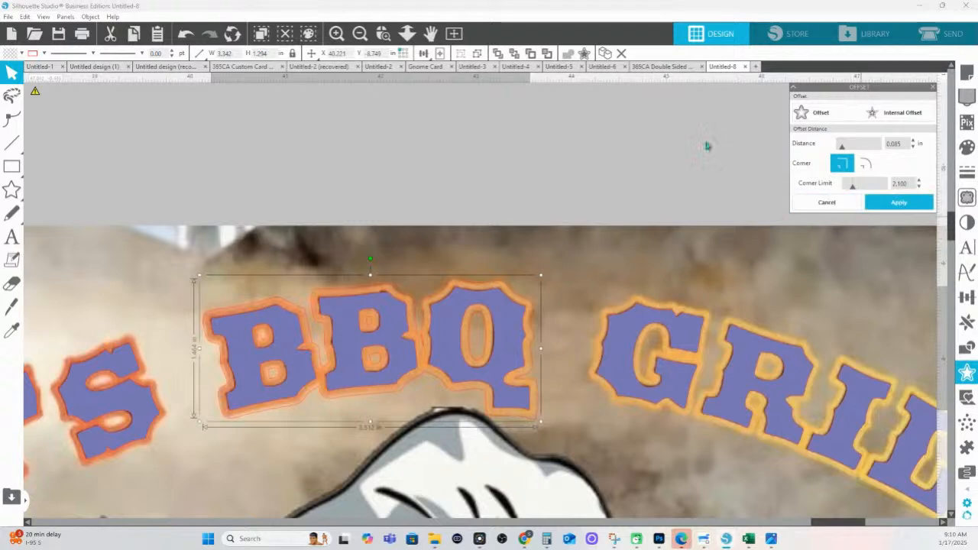
Apply the same 0.085 in offset outline to BO'S and GRILLZ
left_click_drag(411, 269, 393, 113)
left_click_drag(535, 279, 424, 476)
left_click(369, 354)
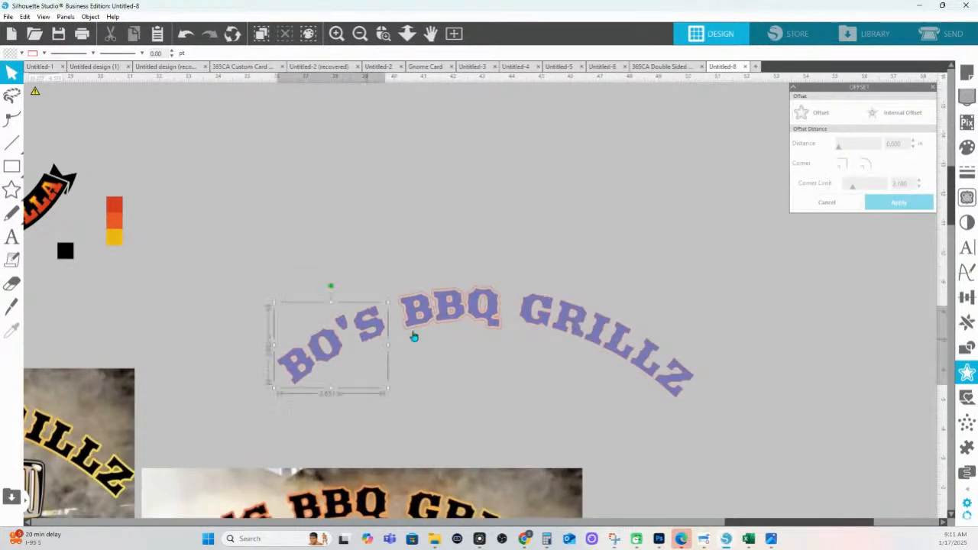
left_click(559, 334, "shift")
left_click(812, 120)
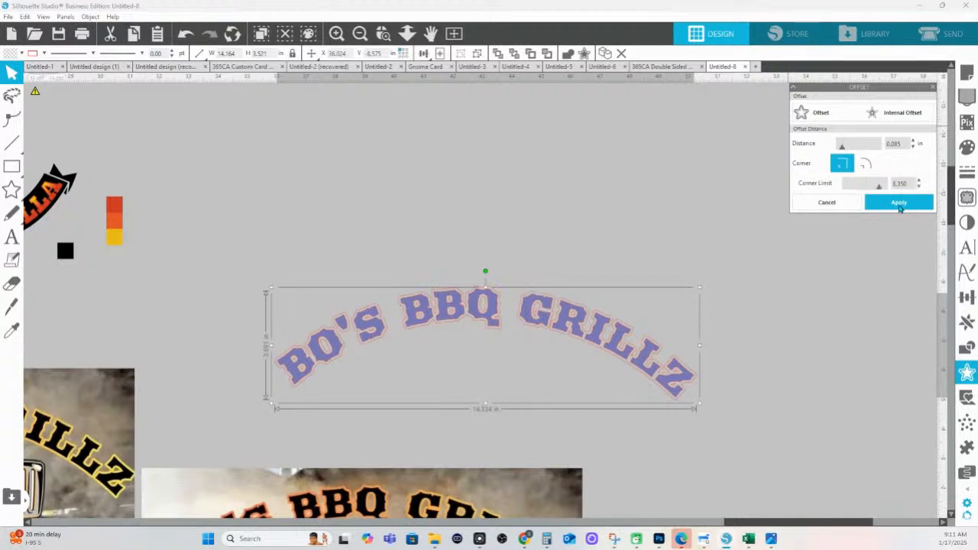
left_click(899, 204)
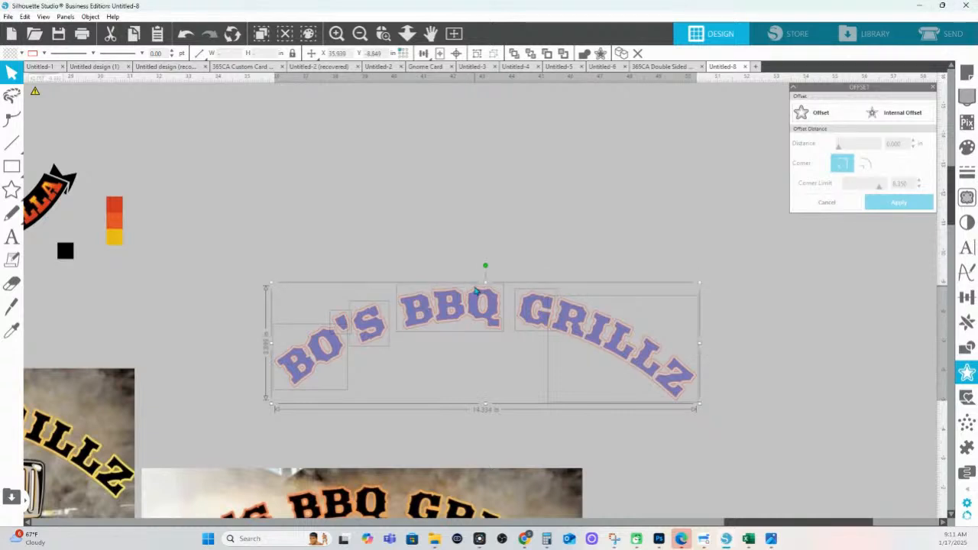
Combine the offset shapes into one compound path filled yellow-green (#B0D23E)
right_click(475, 290)
left_click(514, 437)
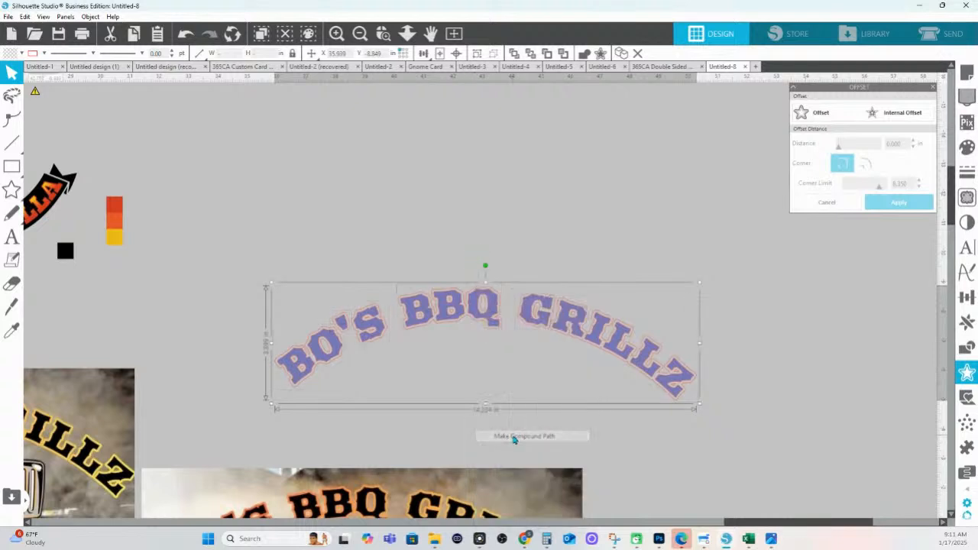
left_click(967, 147)
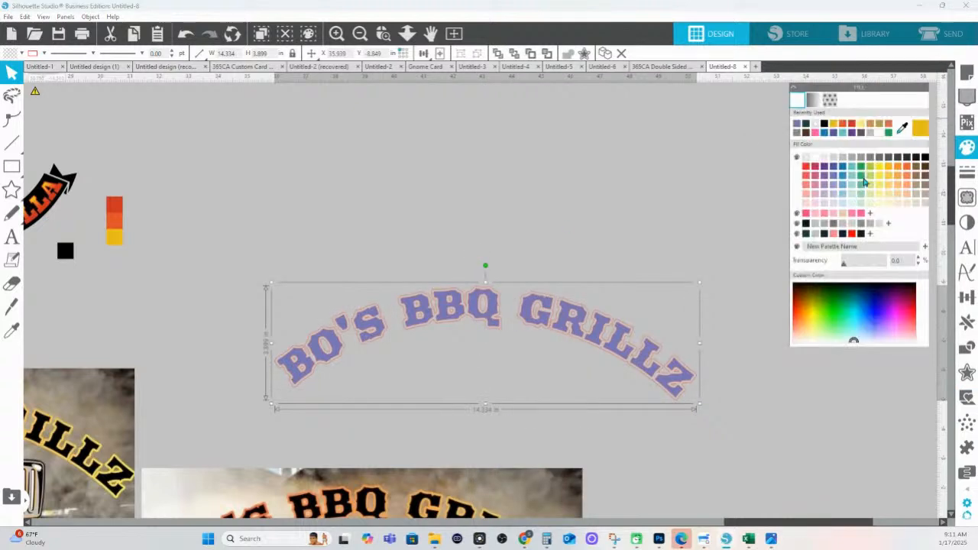
left_click(864, 181)
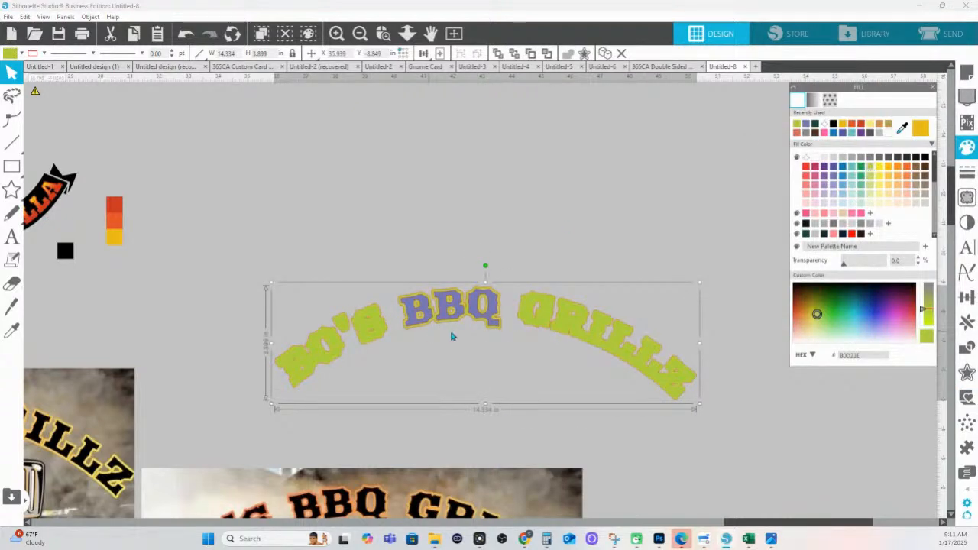
Send the yellow-green outline behind the lavender lettering and zoom in on the title
left_click_drag(530, 313, 517, 365)
key("i")
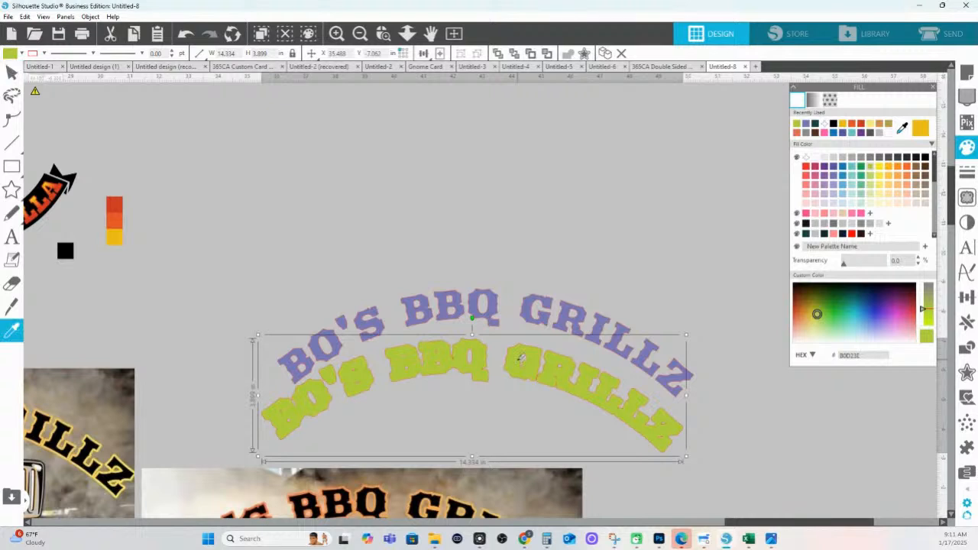
key("ctrl+z")
right_click(522, 313)
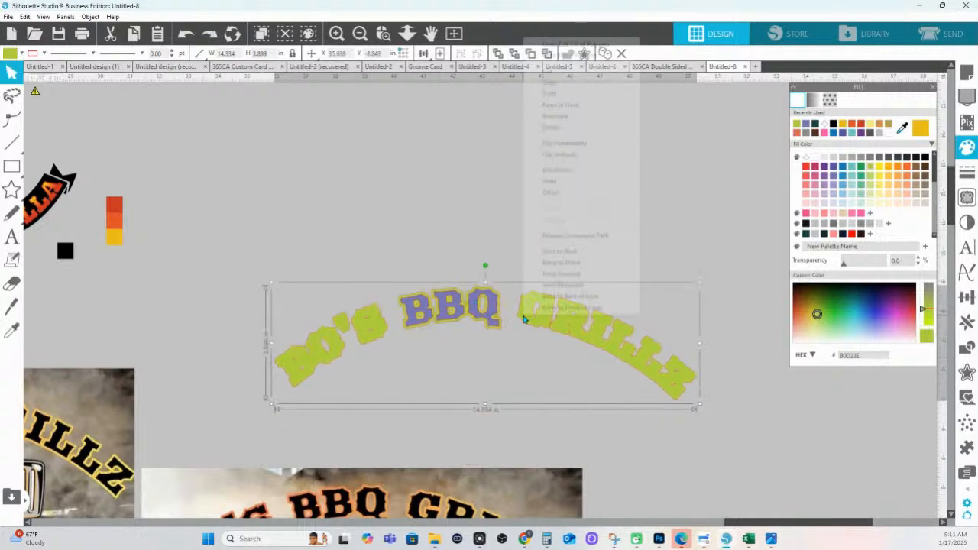
left_click(560, 252)
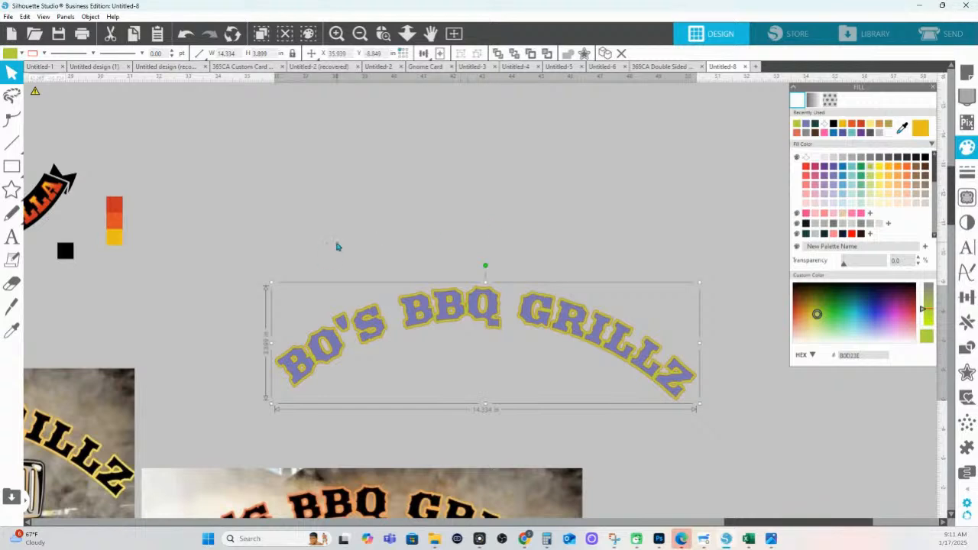
left_click(407, 33)
left_click_drag(413, 317, 453, 364)
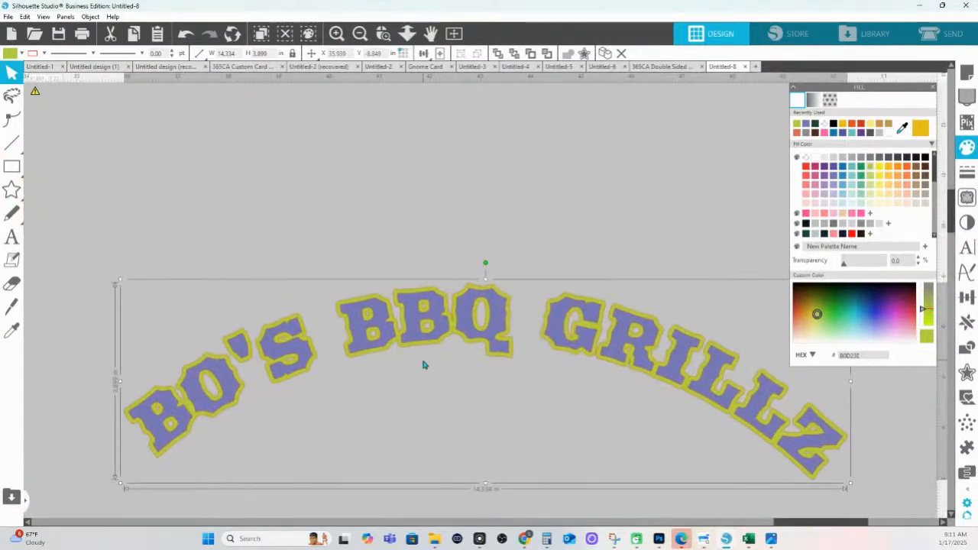
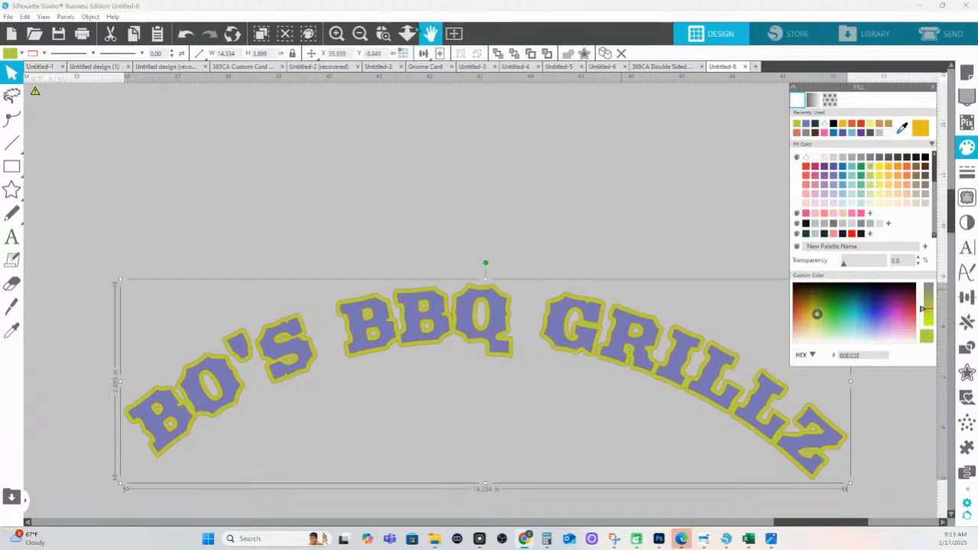
Zoom out, nudge the second gorilla chef poster up and right, then zoom in on it
left_click(407, 33)
left_click_drag(477, 427, 498, 274)
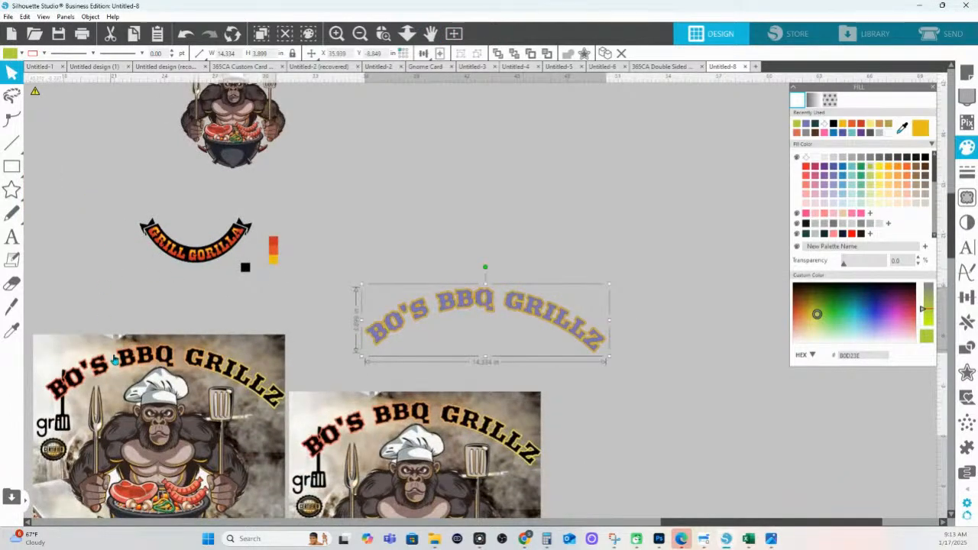
left_click_drag(367, 411, 390, 398)
left_click(402, 225)
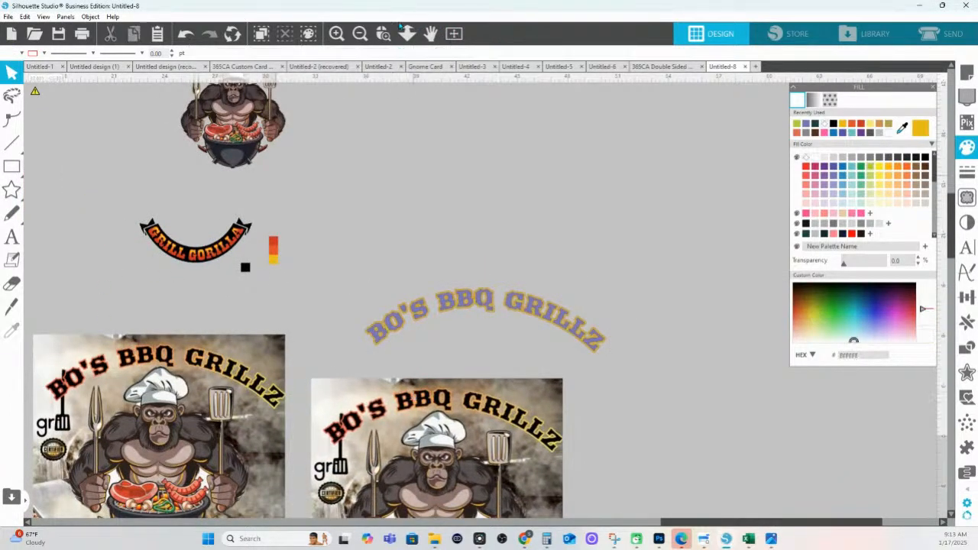
left_click(384, 35)
left_click_drag(281, 402, 596, 440)
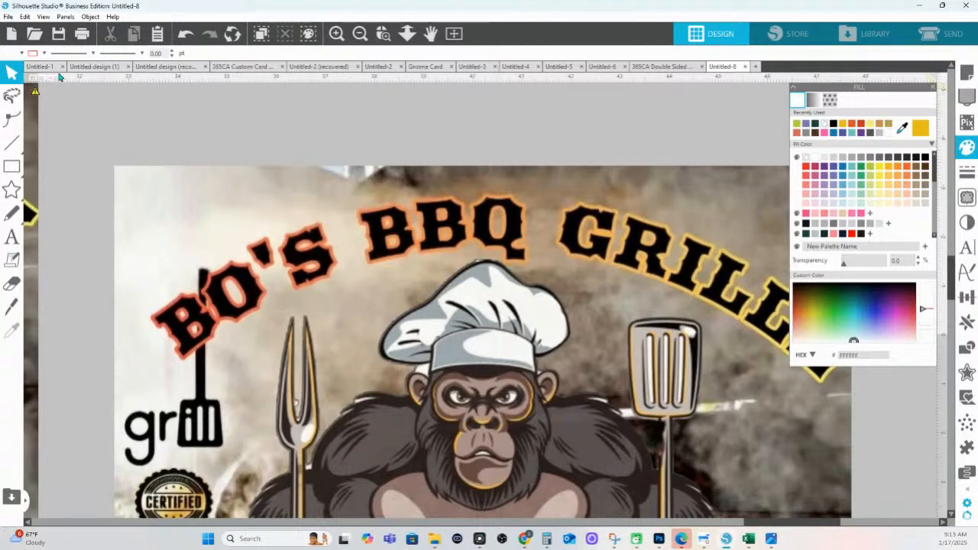
Draw a small rectangle above the poster, fill it with the title's red-orange, and stretch it taller
left_click(11, 167)
left_click_drag(223, 100, 253, 131)
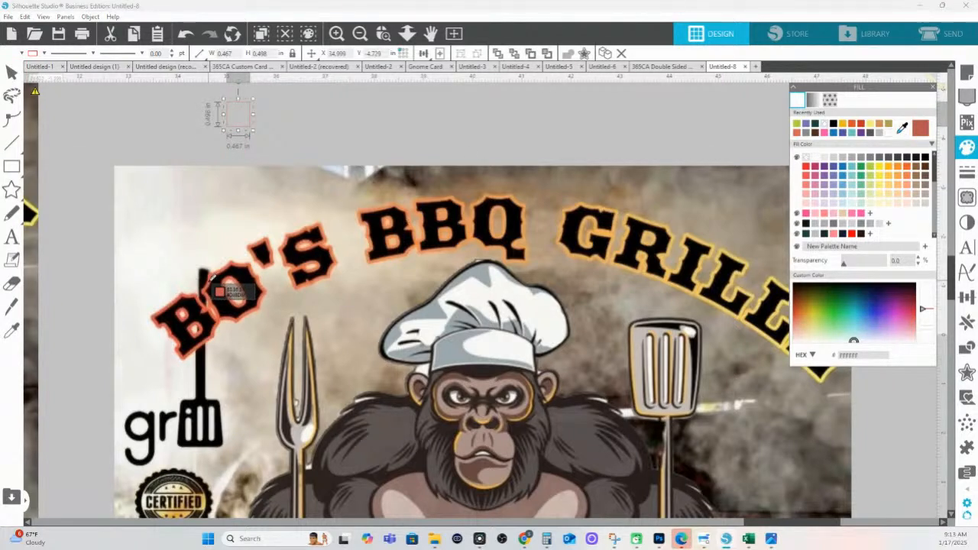
left_click(217, 290)
left_click_drag(237, 131, 238, 177)
Eyedrop the Z's yellow into the lower swatch and the B's orange into the middle swatch
left_click(902, 128)
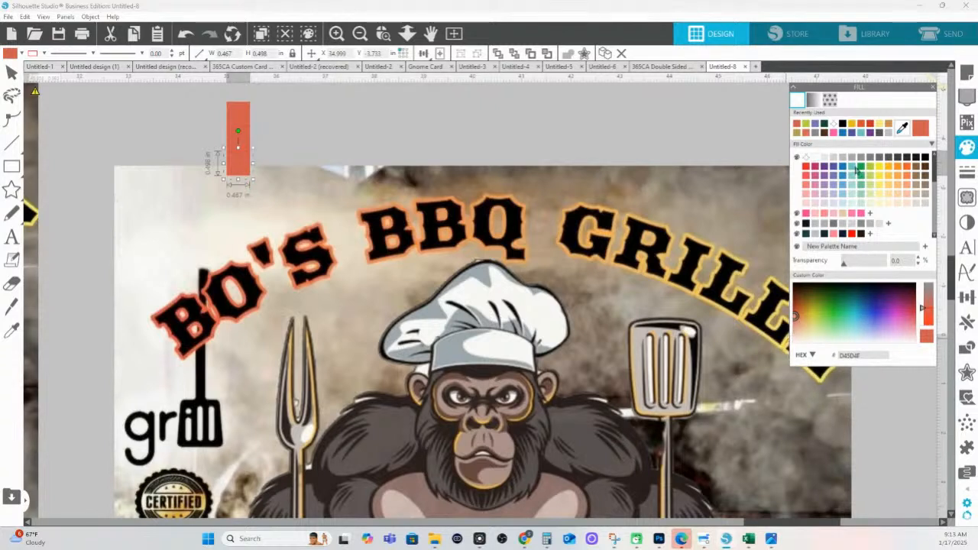
left_click_drag(710, 145, 567, 142)
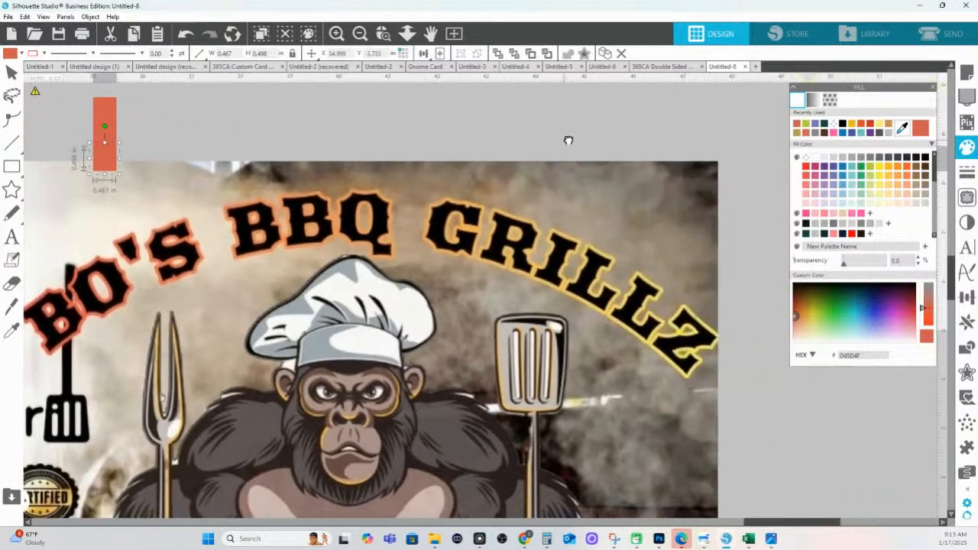
key("Escape")
left_click(903, 130)
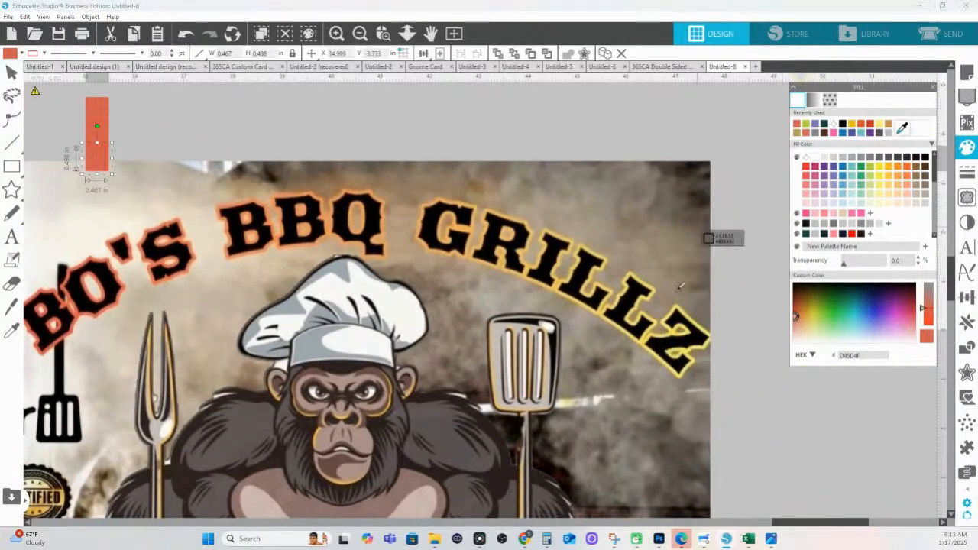
left_click(682, 345)
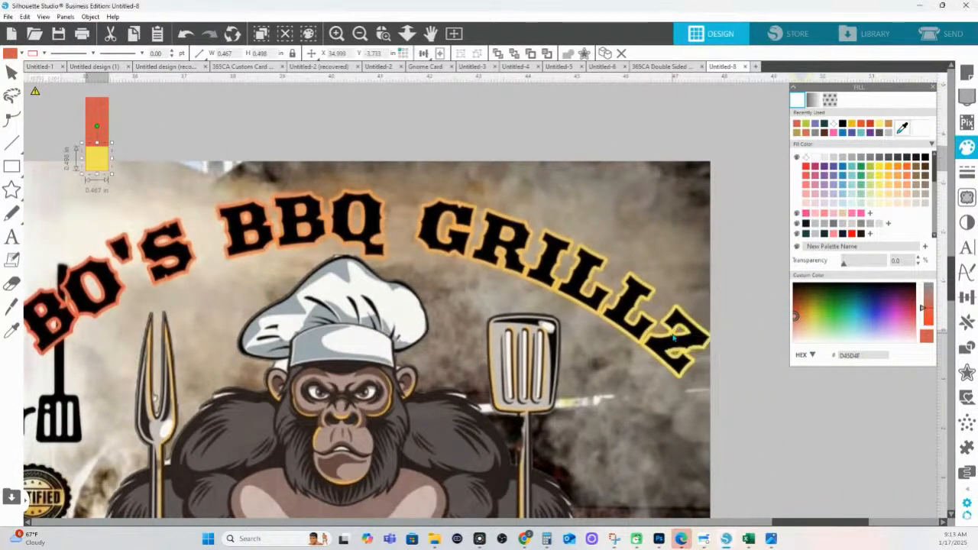
key("Escape")
left_click(902, 129)
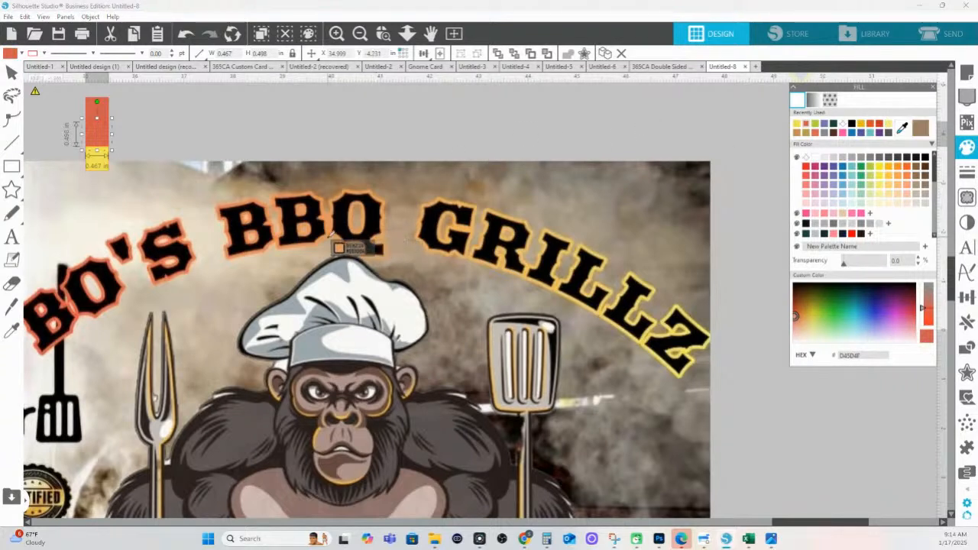
left_click(282, 233)
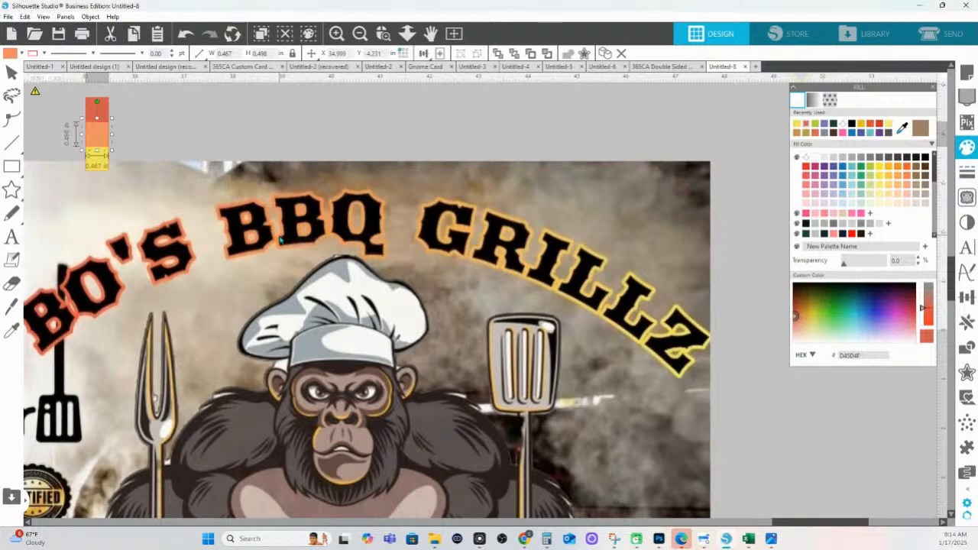
Zoom out and move the bottom BBQ poster right and down
left_click(247, 135)
left_click_drag(389, 133, 389, 110)
left_click_drag(284, 174, 334, 282)
left_click_drag(369, 327, 477, 398)
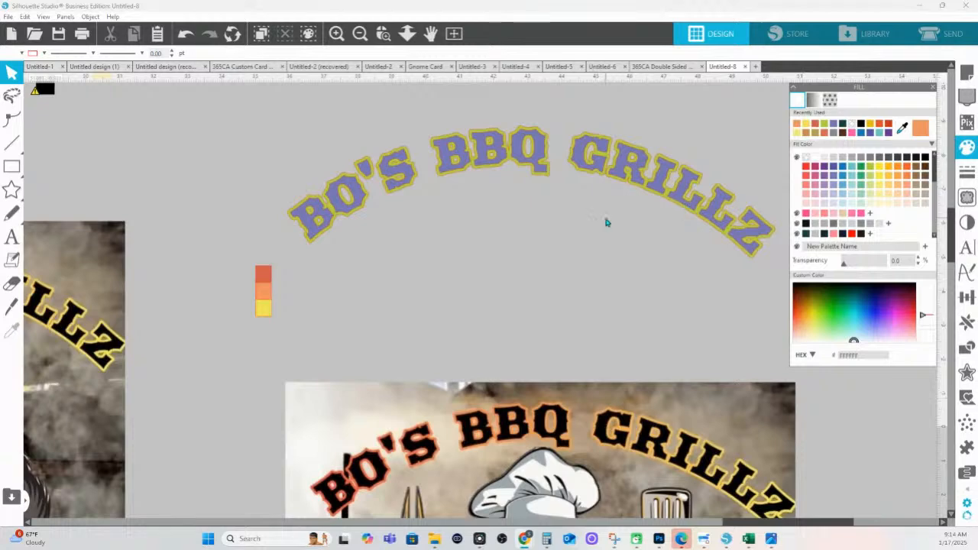
Draw a rectangle around the arched title and adjust its sides to about 14.616 × 6.056 in
left_click(407, 34)
left_click_drag(385, 236, 673, 281)
left_click_drag(366, 330, 239, 194)
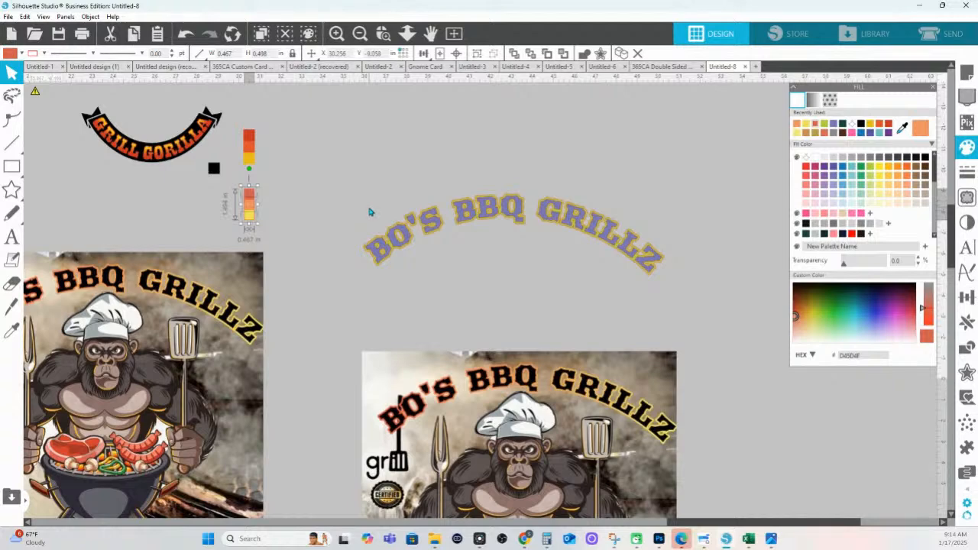
left_click(7, 189)
left_click(12, 165)
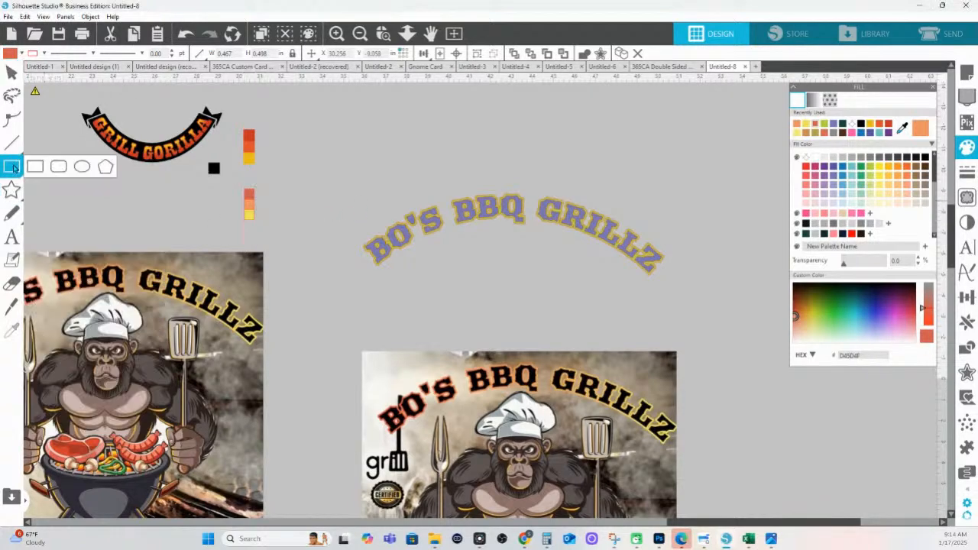
mouse_move(339, 178)
left_mouse_down()
mouse_move(581, 214)
mouse_move(670, 293)
left_mouse_up()
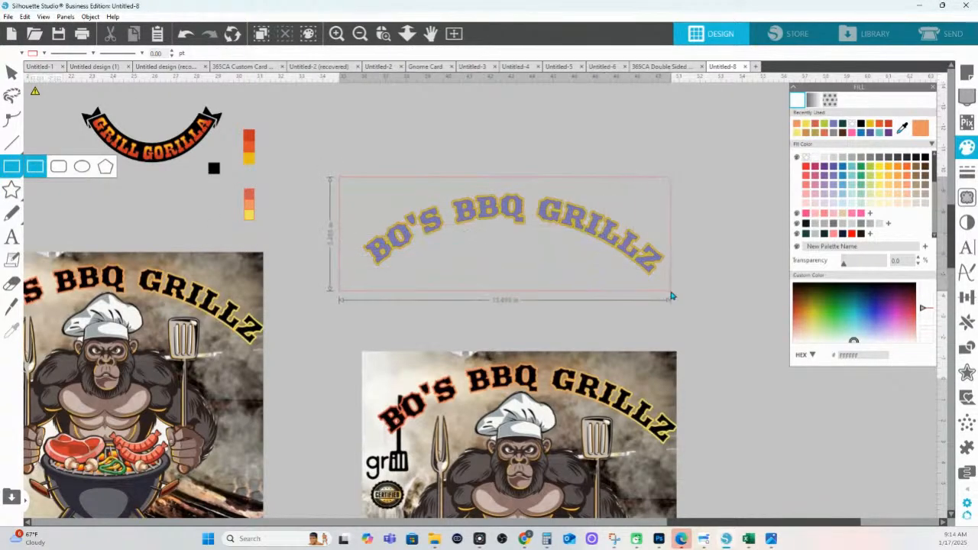
left_click_drag(335, 235, 364, 236)
left_click_drag(516, 293, 517, 308)
left_click_drag(364, 244, 353, 245)
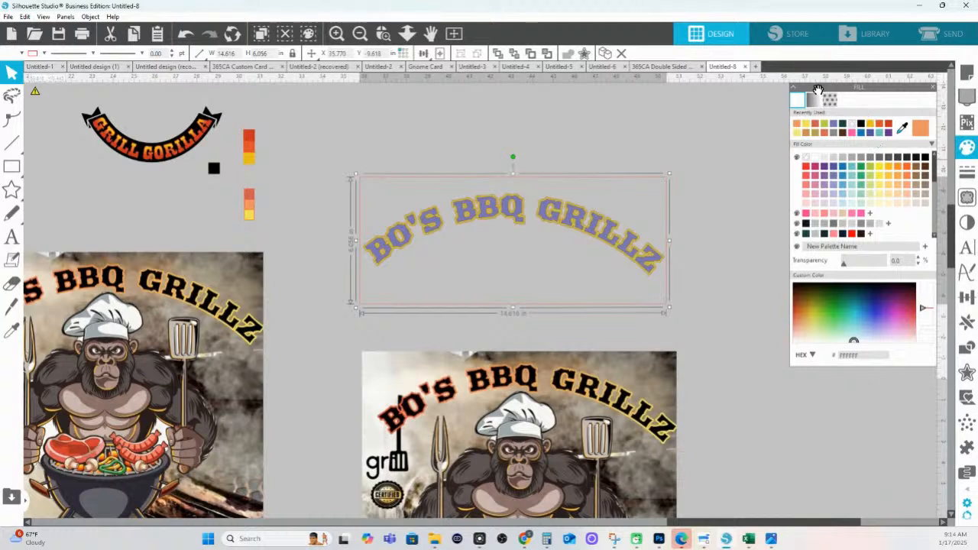
Give the rectangle a yellow-orange preset gradient fill
left_click(816, 101)
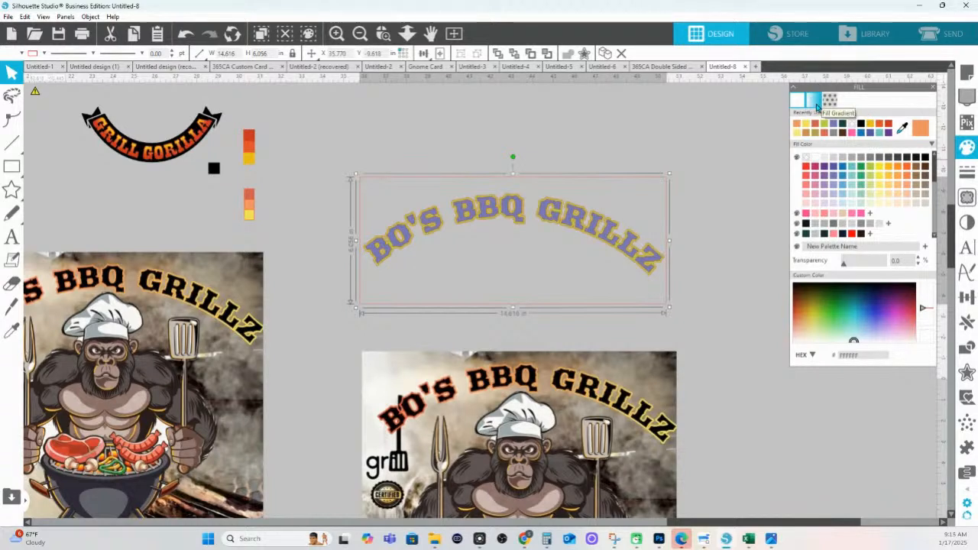
left_click(857, 159)
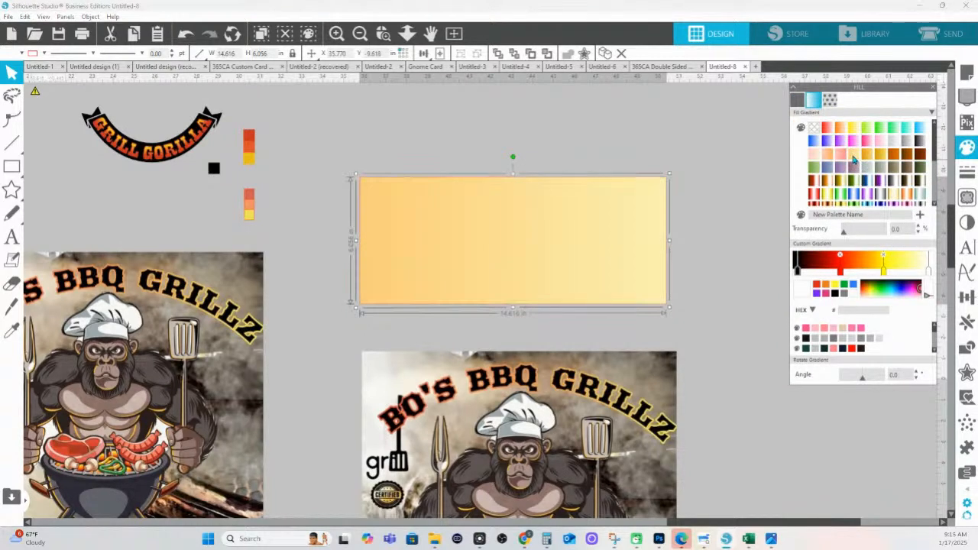
scroll(844, 338, "up", 1)
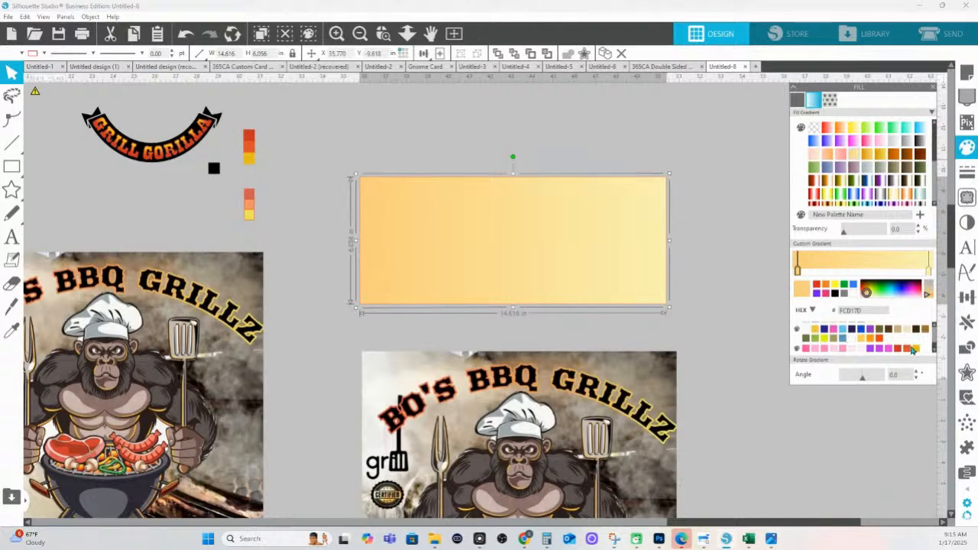
scroll(783, 327, "down", 2)
scroll(585, 157, "down", 1)
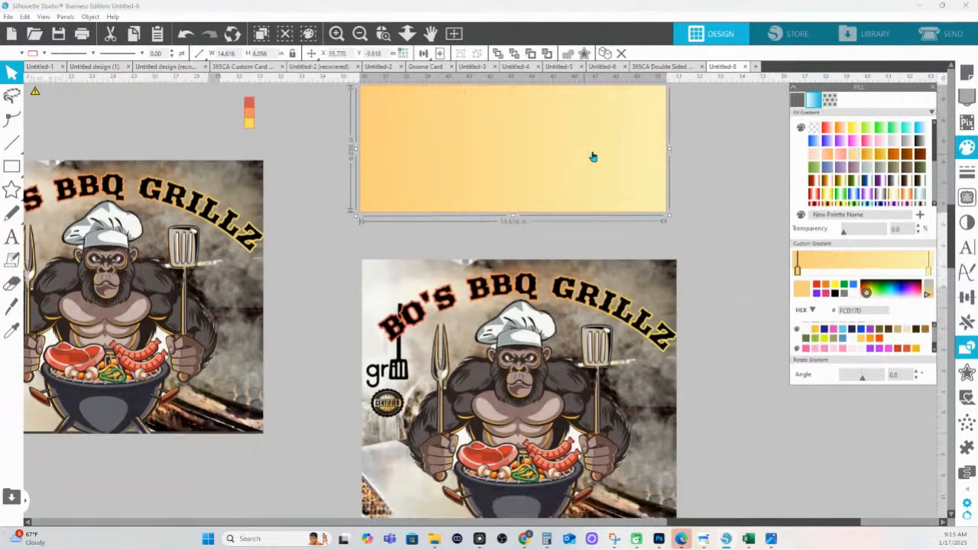
scroll(685, 140, "up", 2)
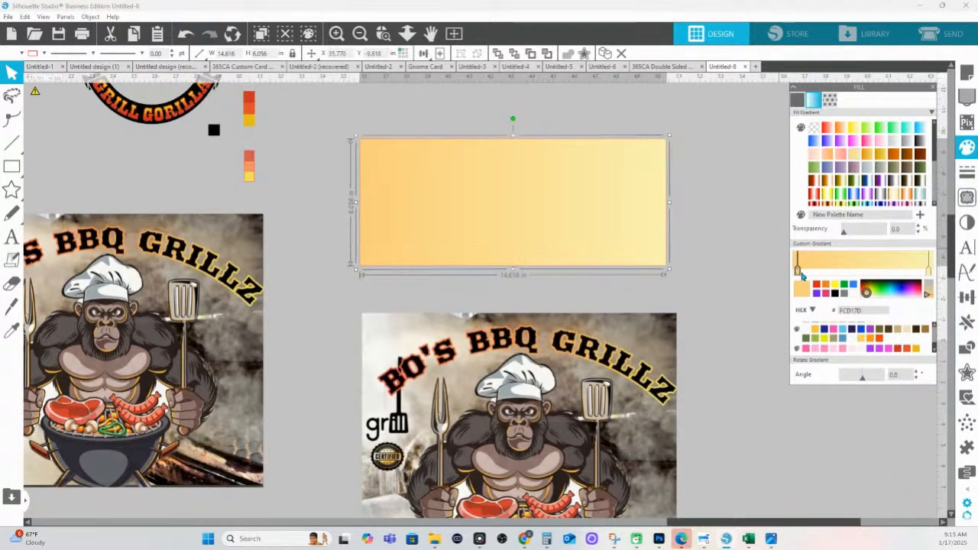
Set the gradient stops to red-orange on the left, a redder middle, and golden yellow on the right
left_click(901, 351)
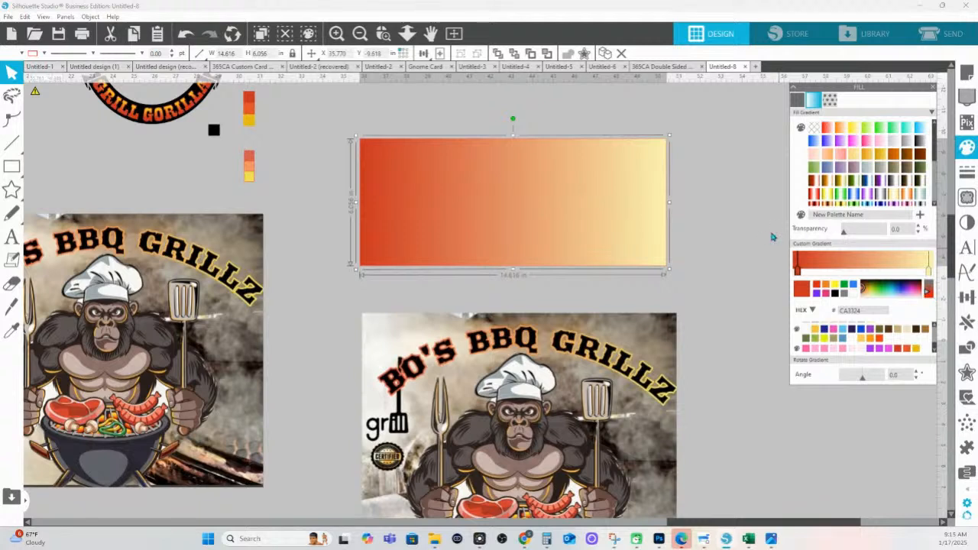
left_click(929, 269)
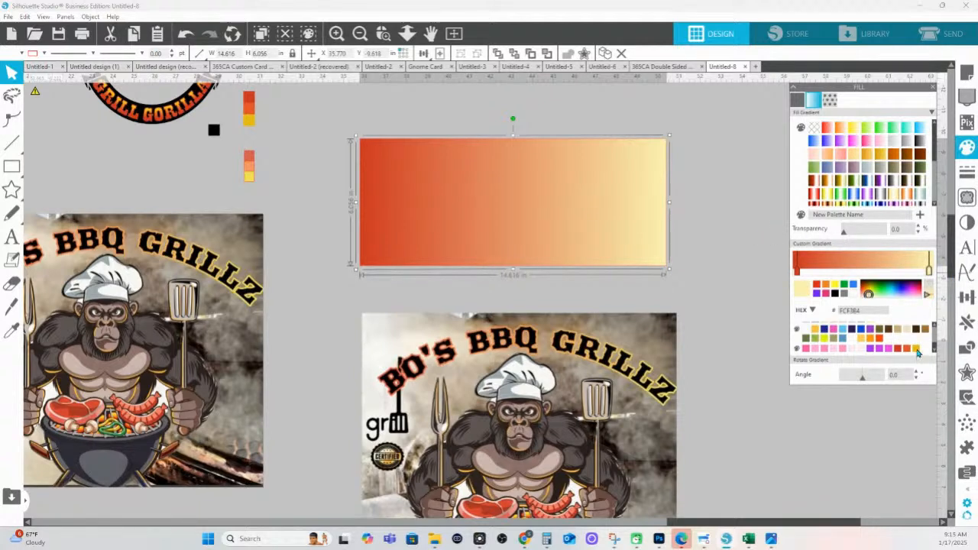
left_click(916, 349)
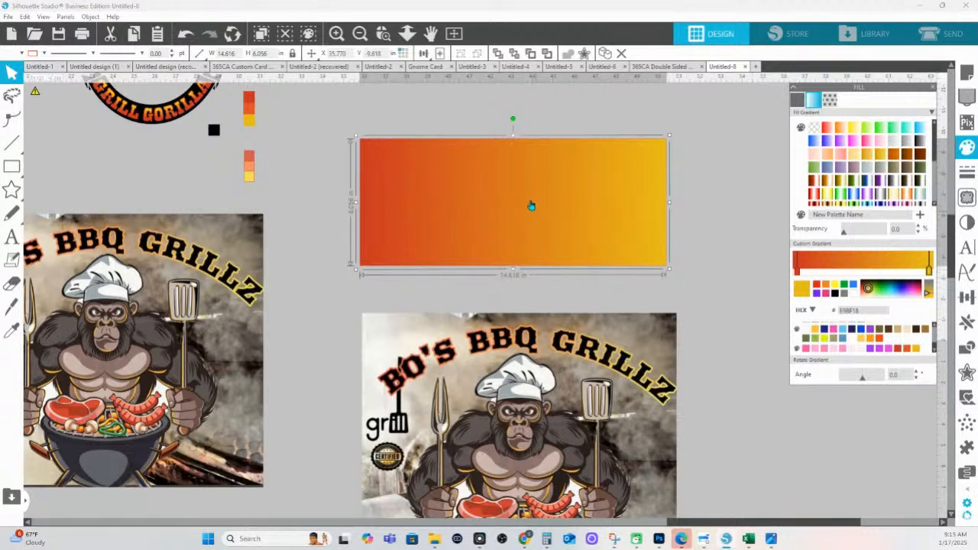
left_click(857, 268)
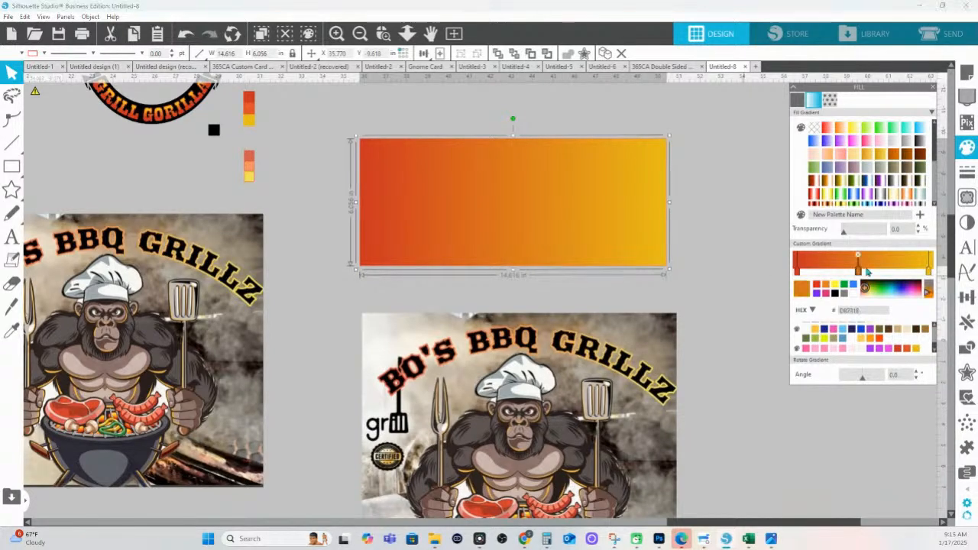
left_click(908, 349)
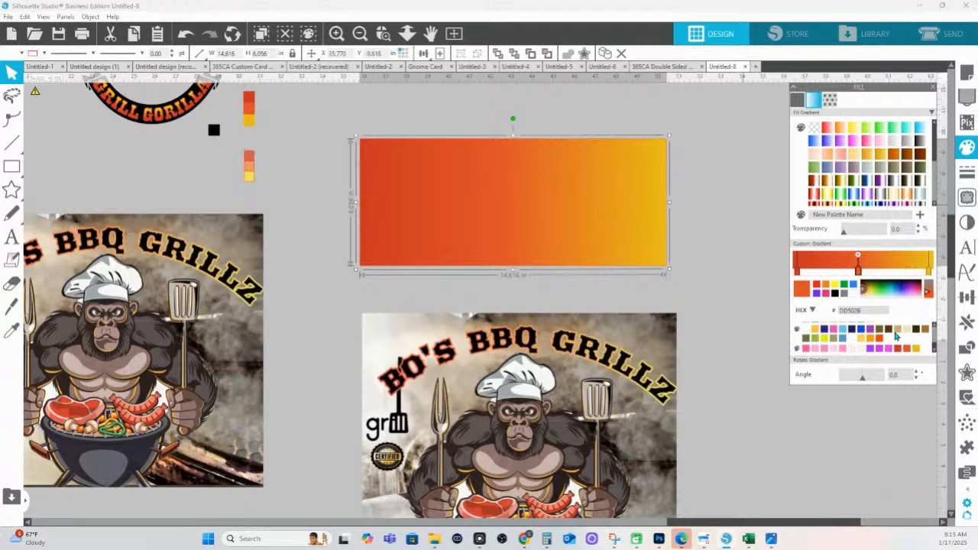
left_click(684, 122)
scroll(688, 163, "up", 3)
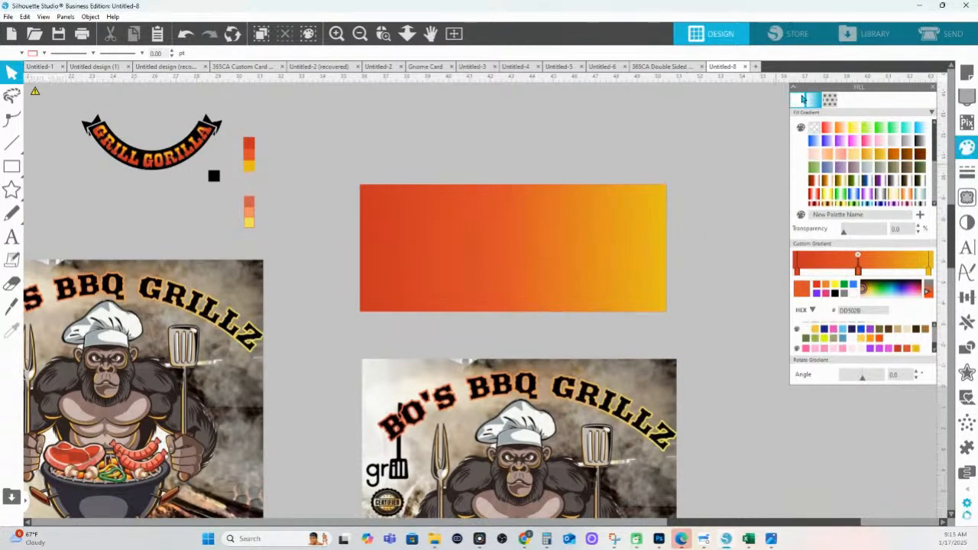
Check the swatch stack's colours, then reselect the orange rectangle's gradient for editing
left_click(797, 100)
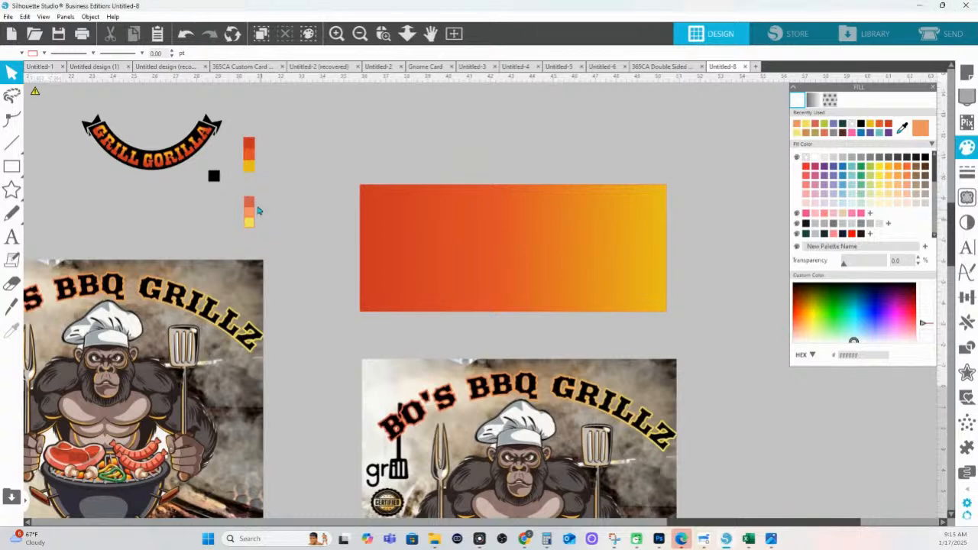
left_click(252, 208)
scroll(888, 238, "down", 5)
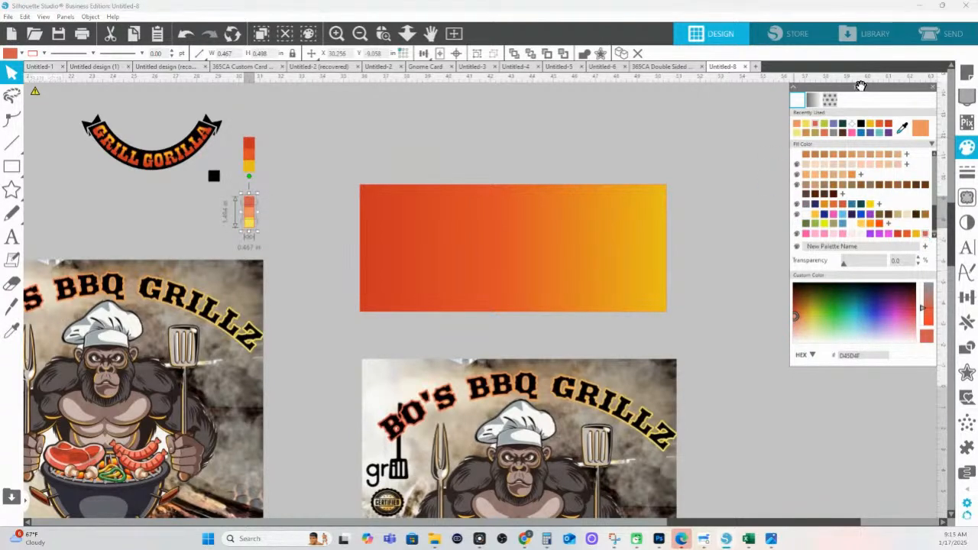
left_click(819, 108)
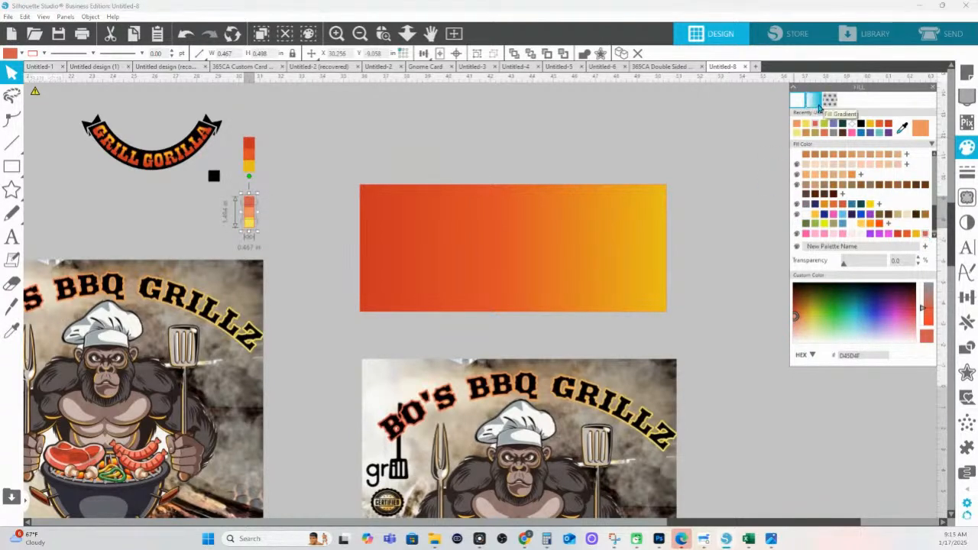
left_click(603, 268)
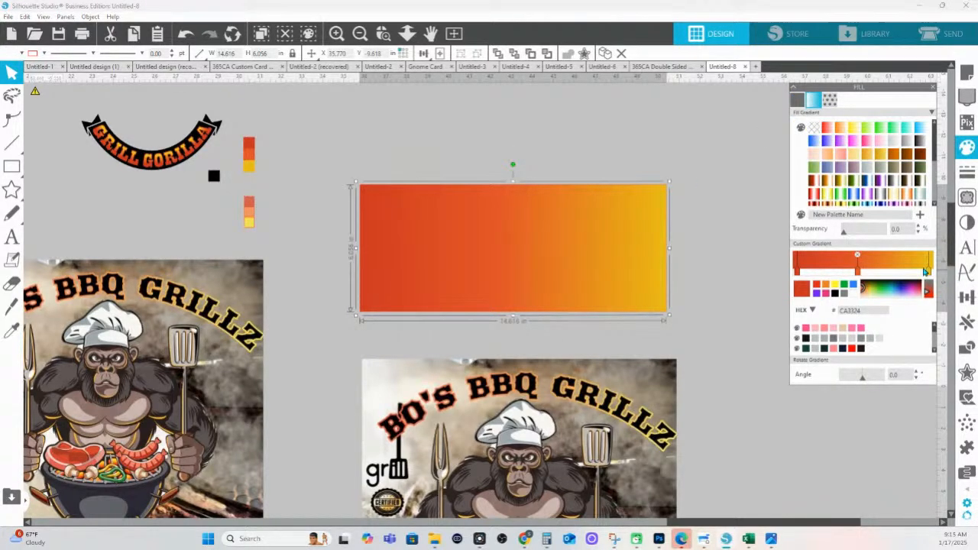
Make the gradient's right end paler yellow and slide the orange stop left to widen it
left_click(923, 271)
left_click(912, 267)
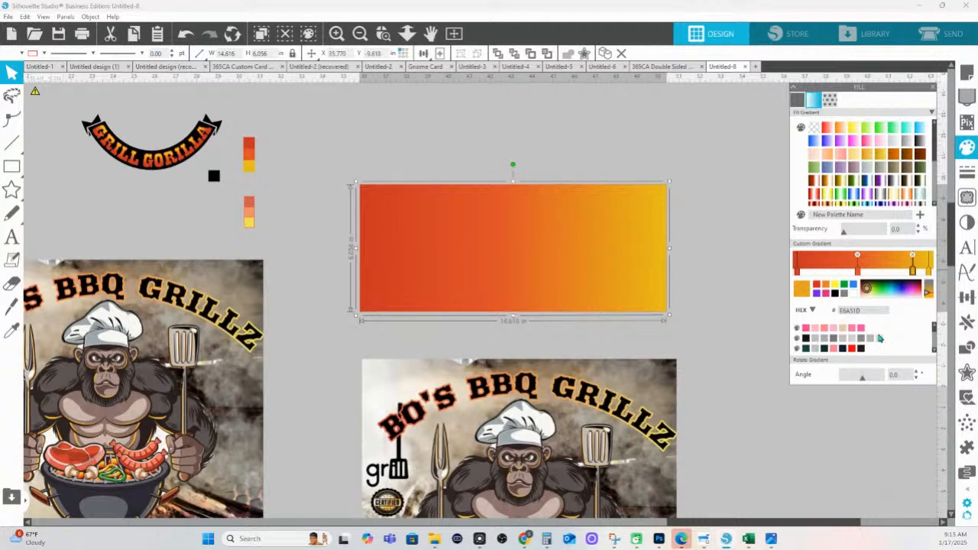
scroll(892, 338, "down", 2)
left_click(928, 273)
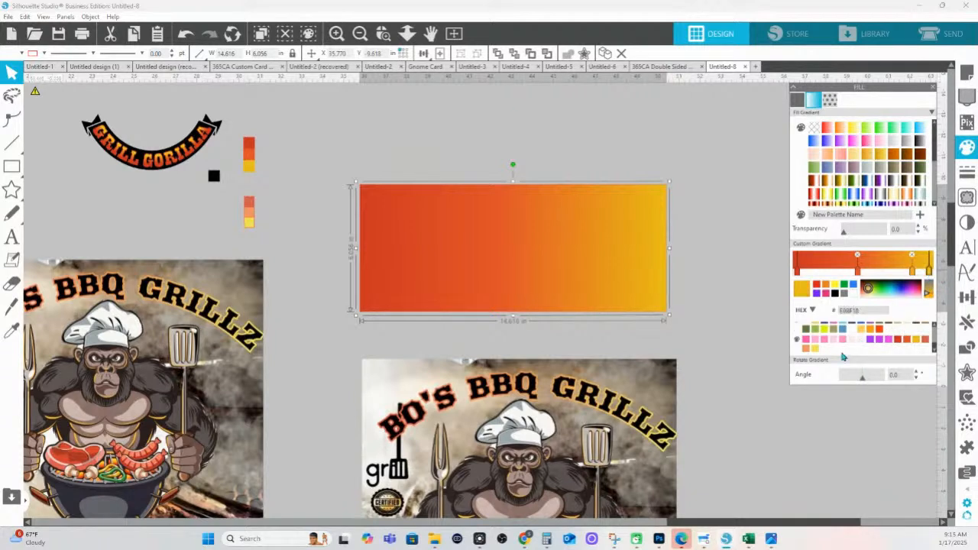
left_click(815, 350)
left_click_drag(911, 267, 854, 267)
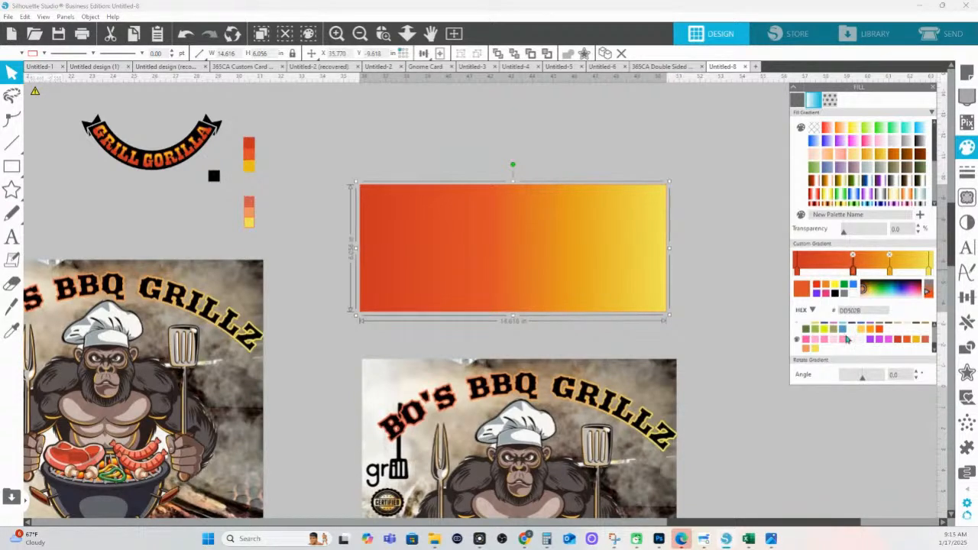
Add a pinkish-red stop on the red side and a salmon-orange stop in the middle
left_click(829, 269)
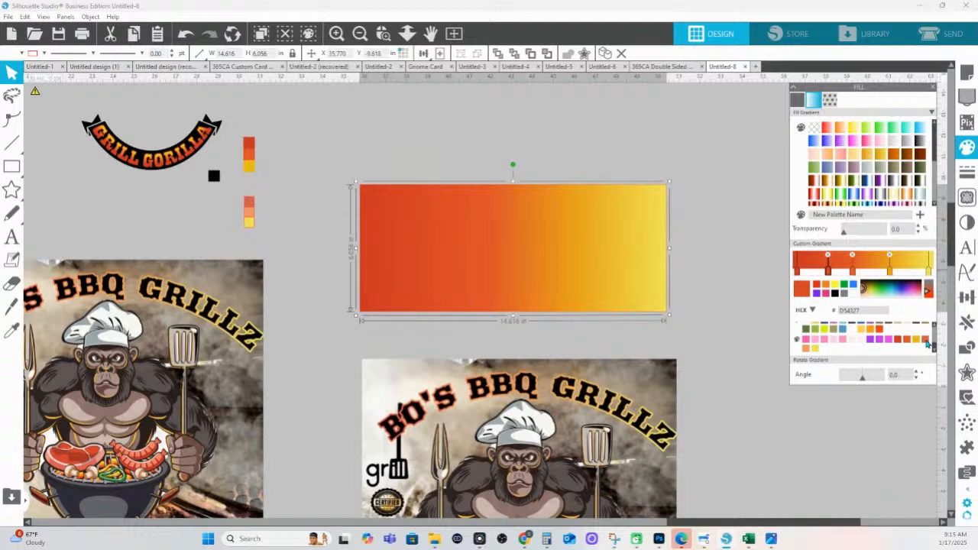
left_click(927, 341)
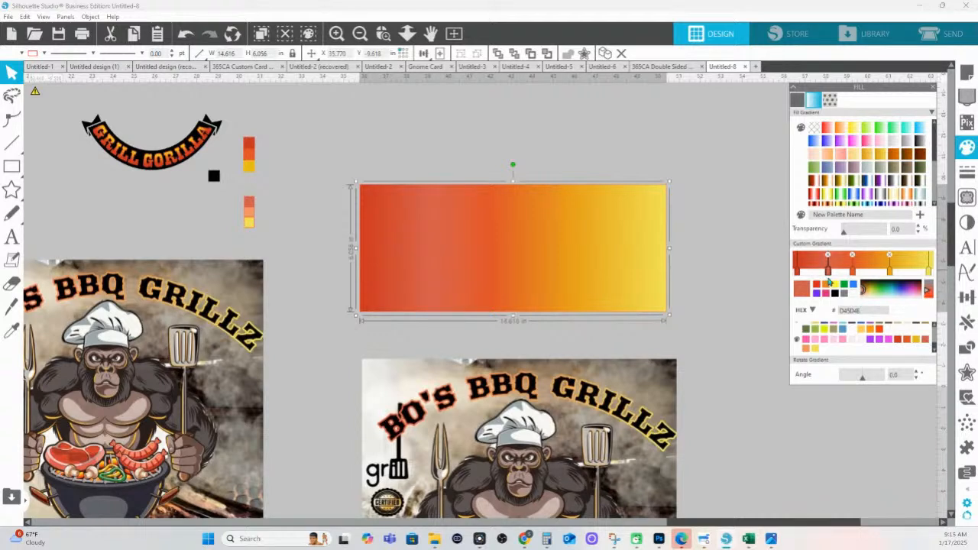
left_click_drag(828, 272, 858, 272)
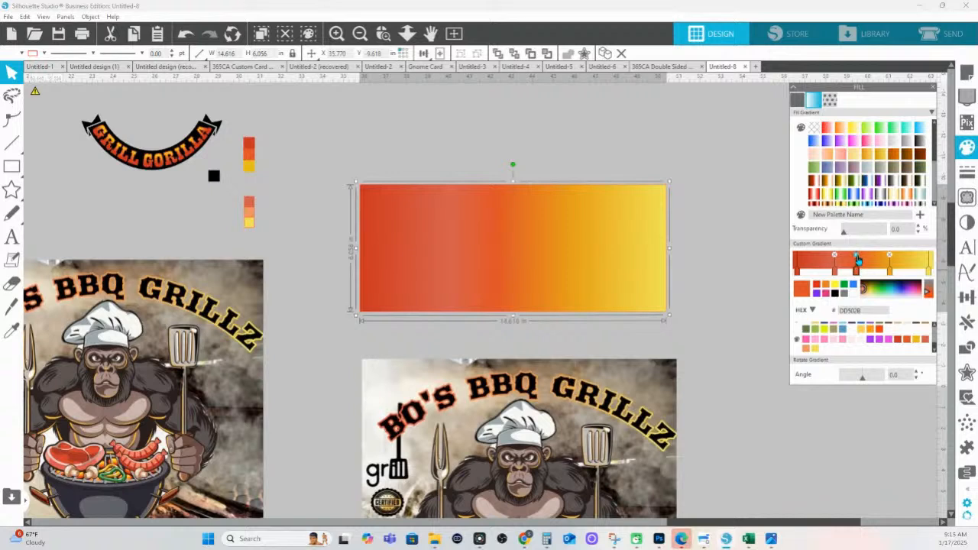
left_click(858, 256)
left_click(835, 269)
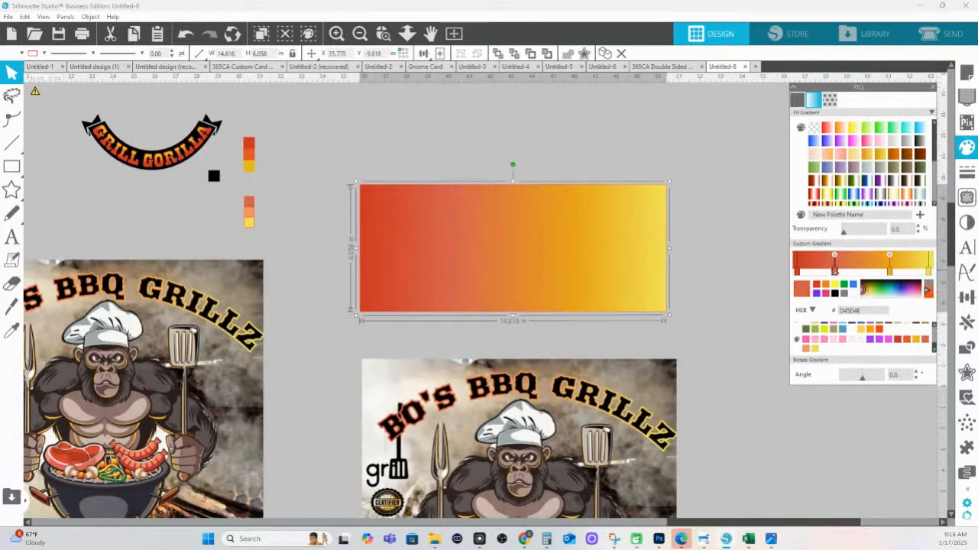
left_click(871, 273)
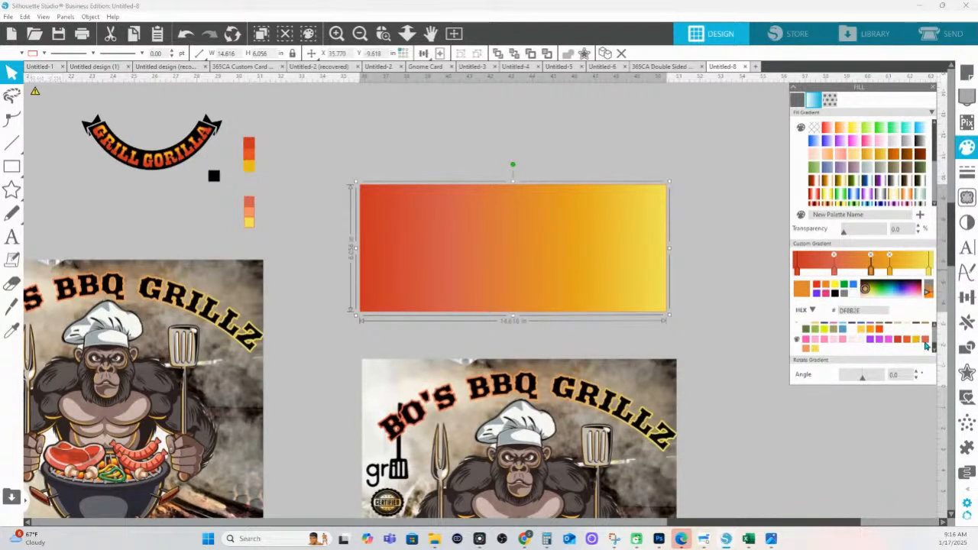
left_click(806, 350)
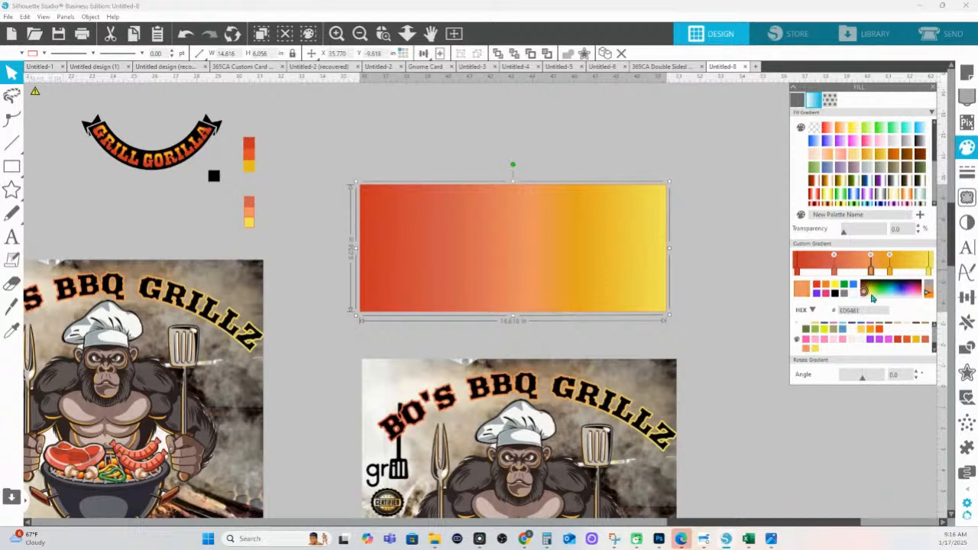
left_click_drag(870, 269, 866, 269)
Add a red-orange stop near the left, reposition the salmon stop, and drop a trial pale-yellow stop
left_click(888, 269)
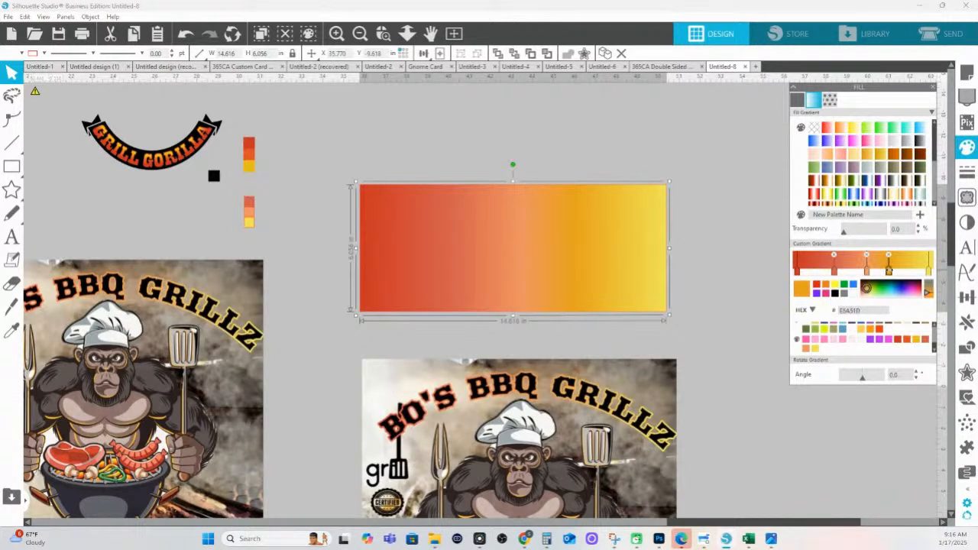
left_click(826, 270)
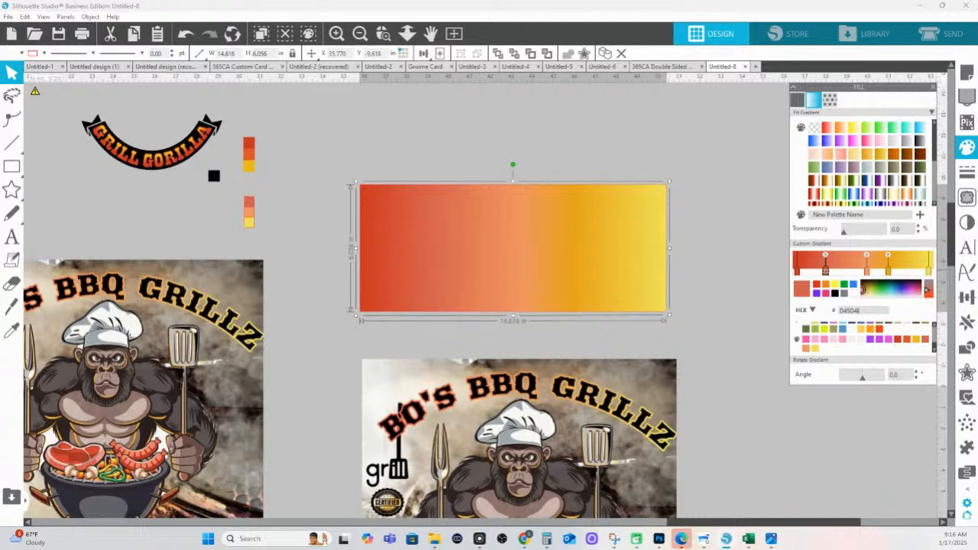
left_click_drag(867, 267, 894, 269)
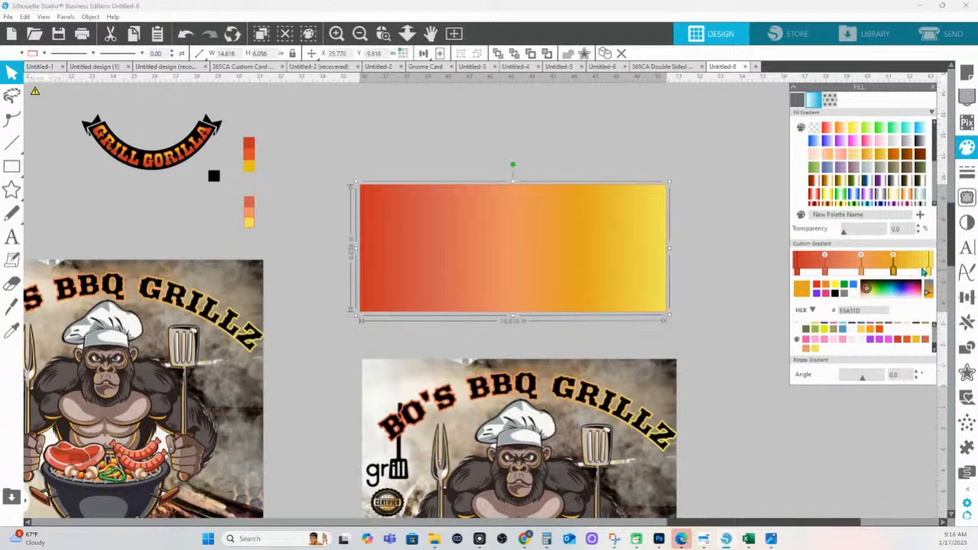
left_click(920, 268)
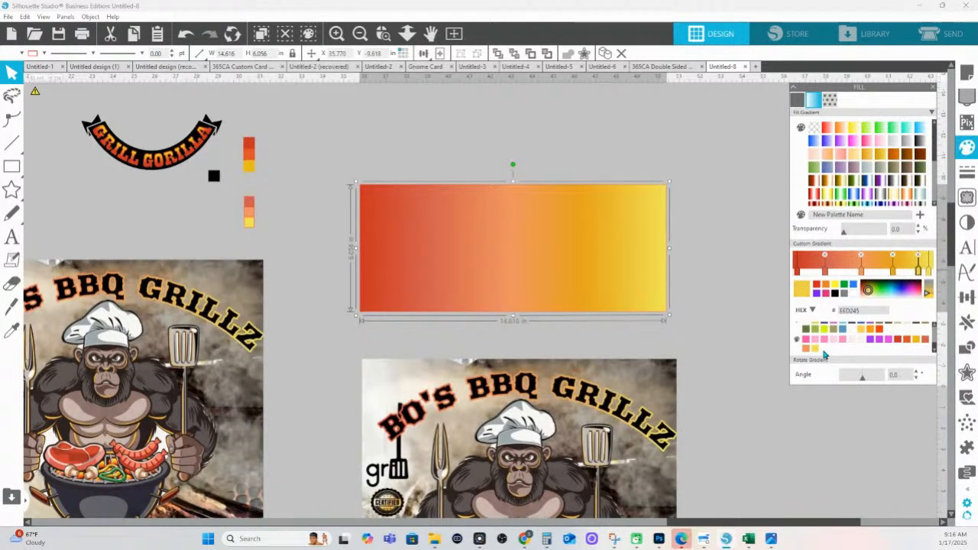
left_click(816, 349)
left_click_drag(918, 269, 914, 269)
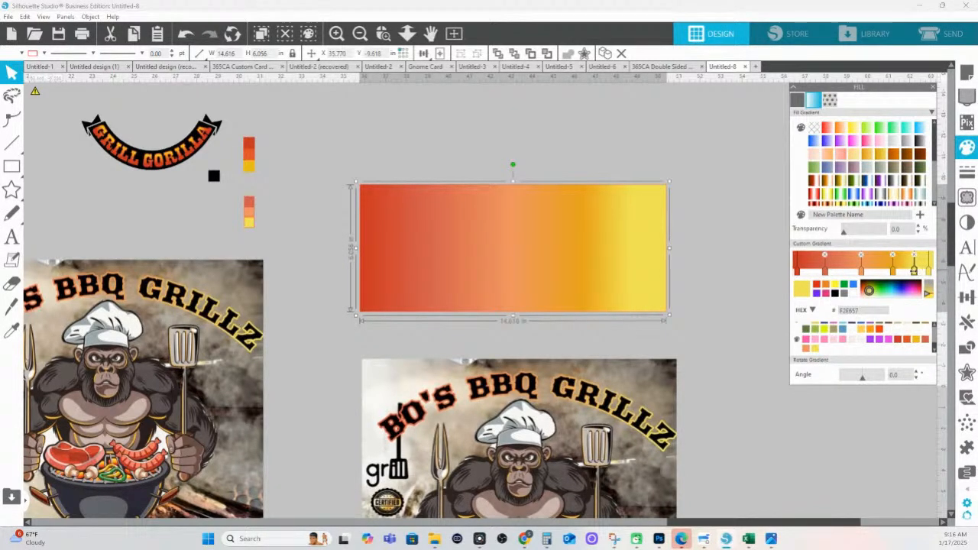
left_click(913, 254)
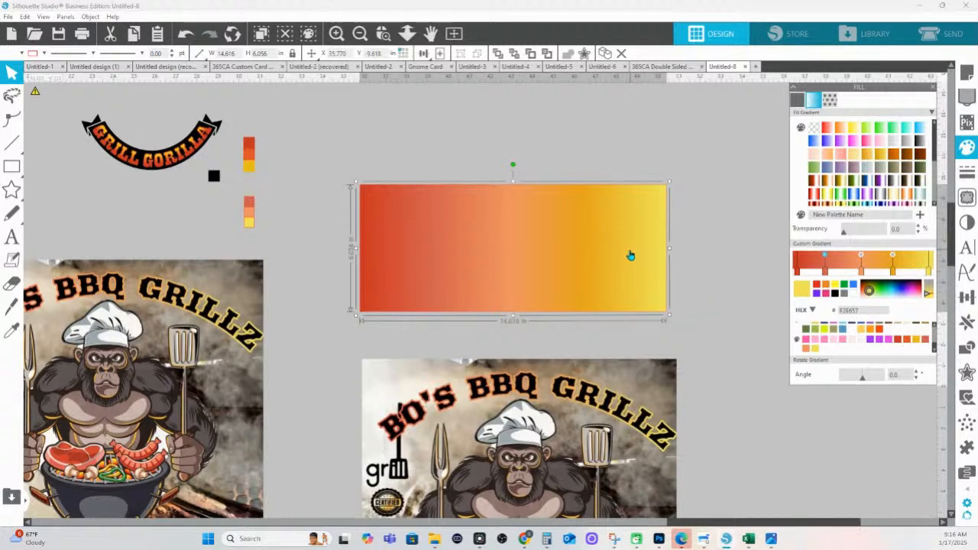
Place a copy of the gradient rectangle above and remove a stop to simplify its blend
left_click_drag(595, 272, 594, 111)
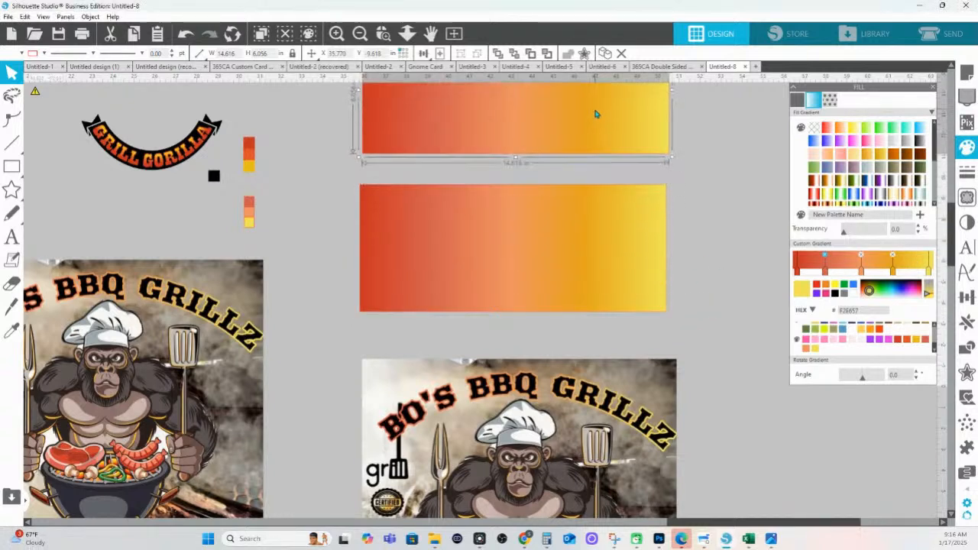
left_click(860, 259)
left_click_drag(824, 261, 871, 272)
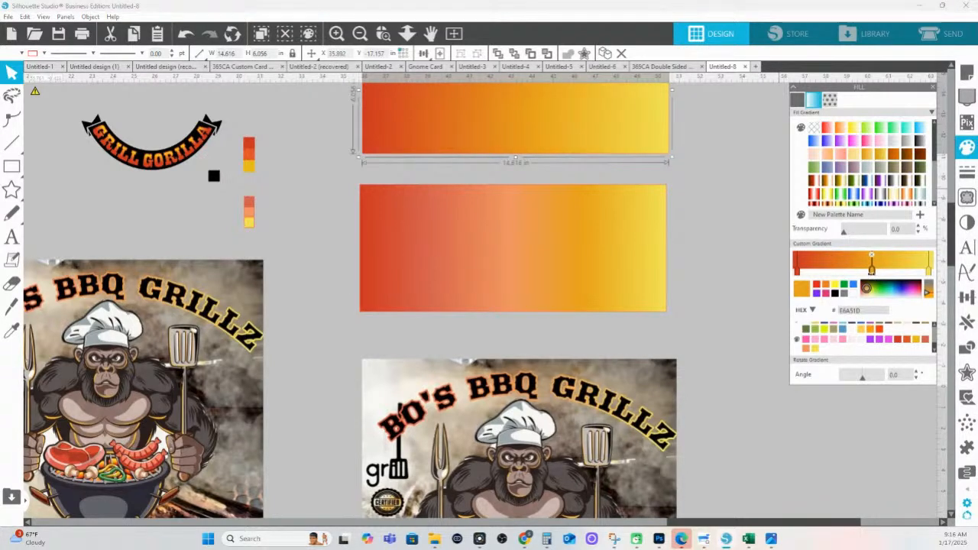
scroll(737, 250, "up", 3)
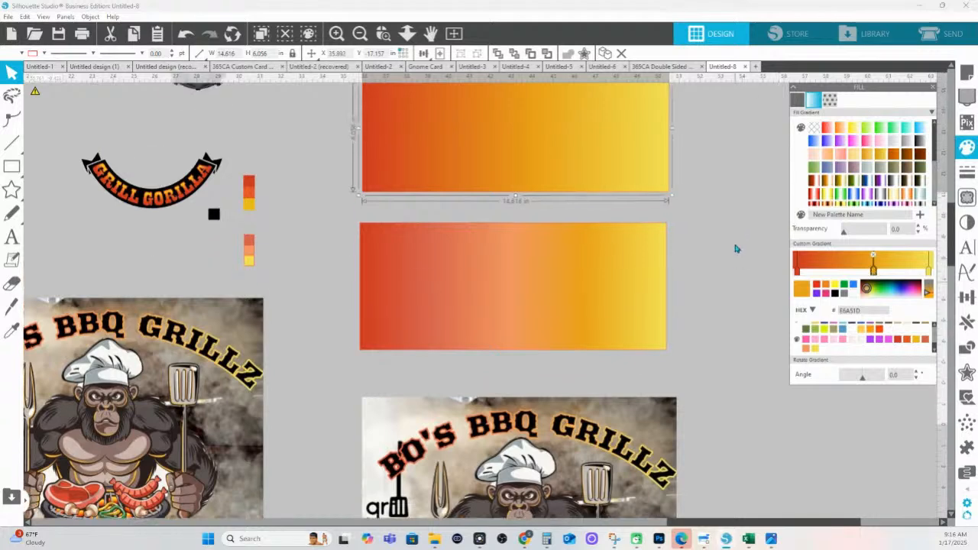
left_click_drag(873, 272, 875, 272)
Add a deeper red stop to the copy, fine-tune its stops, then select both rectangles
left_click(840, 271)
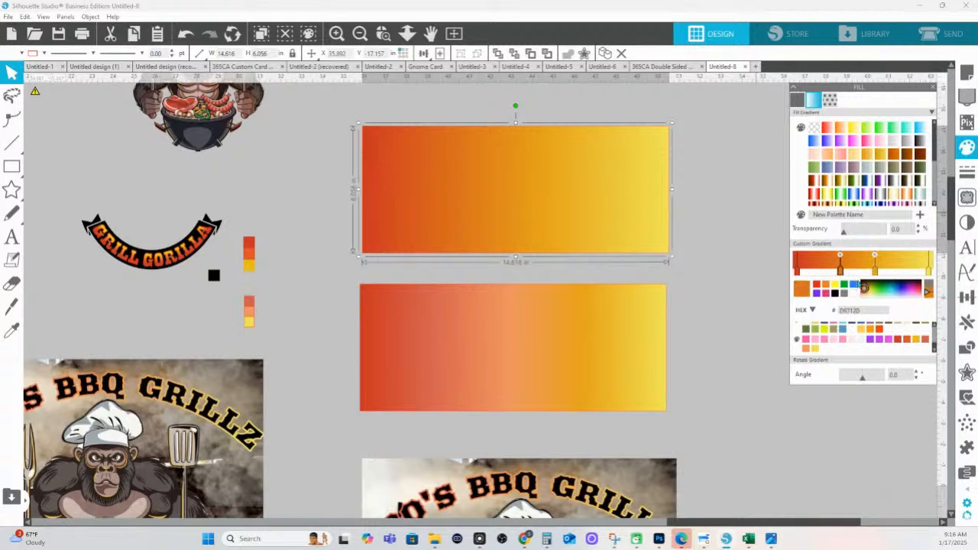
left_click(908, 341)
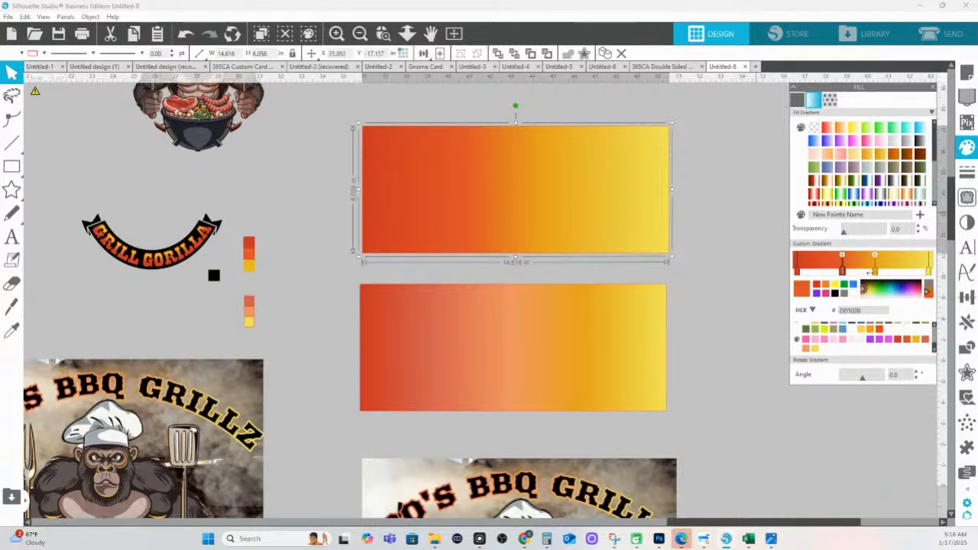
left_click_drag(875, 270, 877, 270)
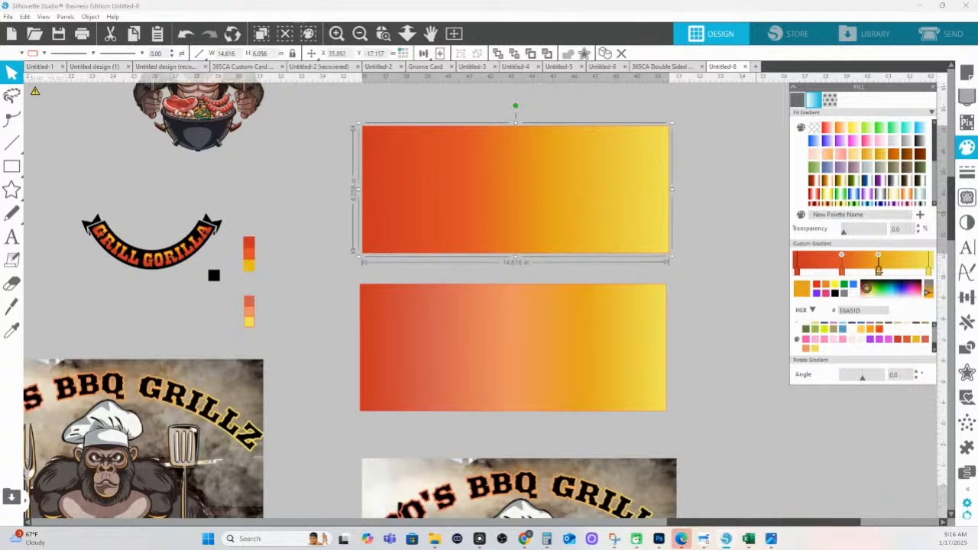
left_click(838, 269)
left_click_drag(839, 269, 834, 269)
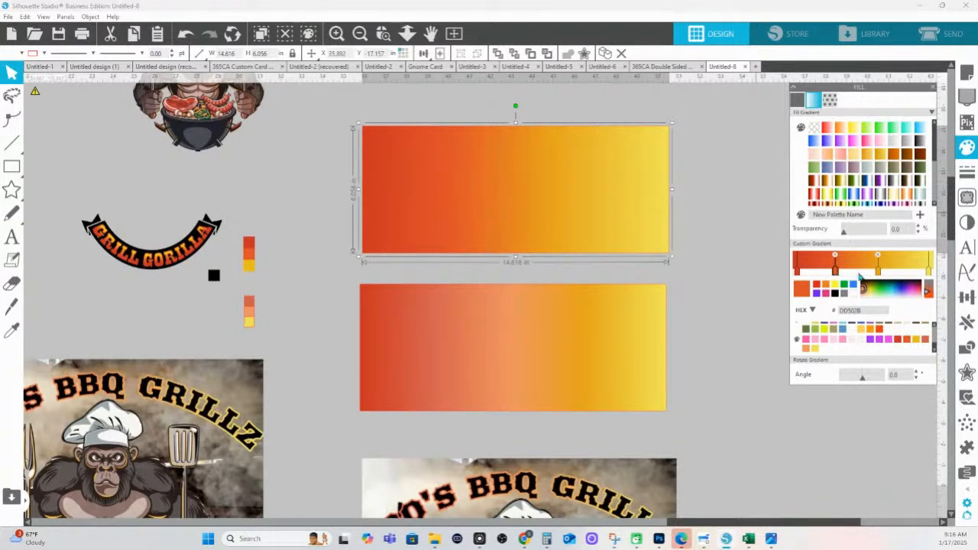
left_click(742, 181)
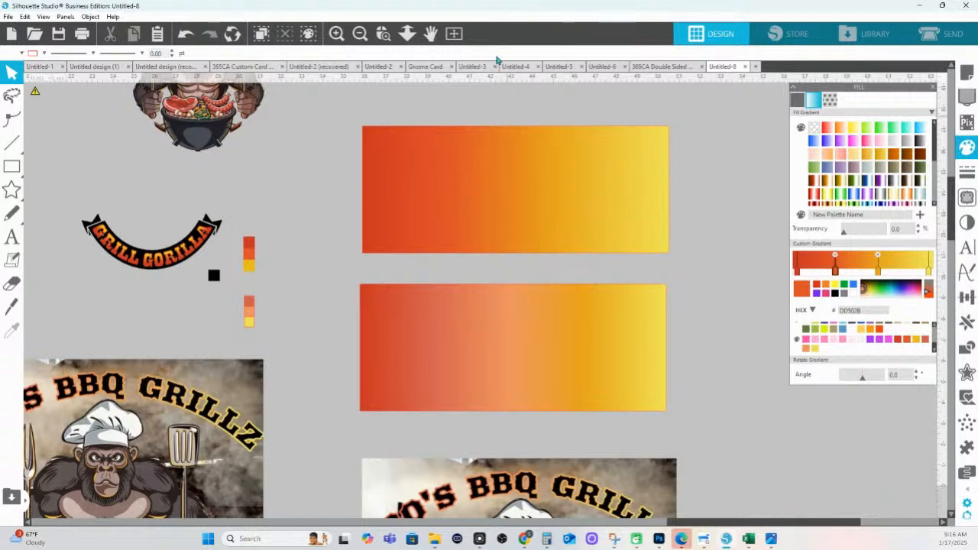
left_click(557, 237)
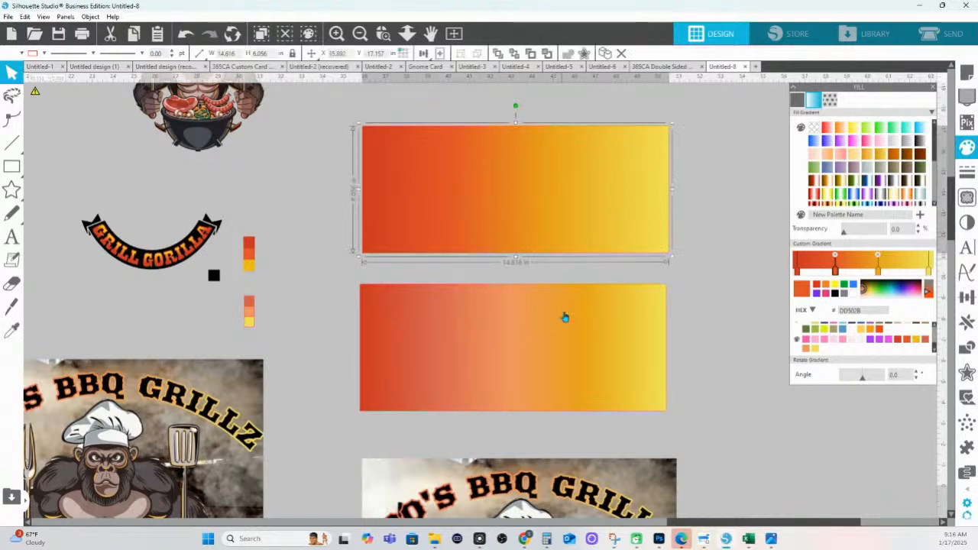
left_click(563, 353, "shift")
Send both gradient rectangles behind the title text
right_click(563, 354)
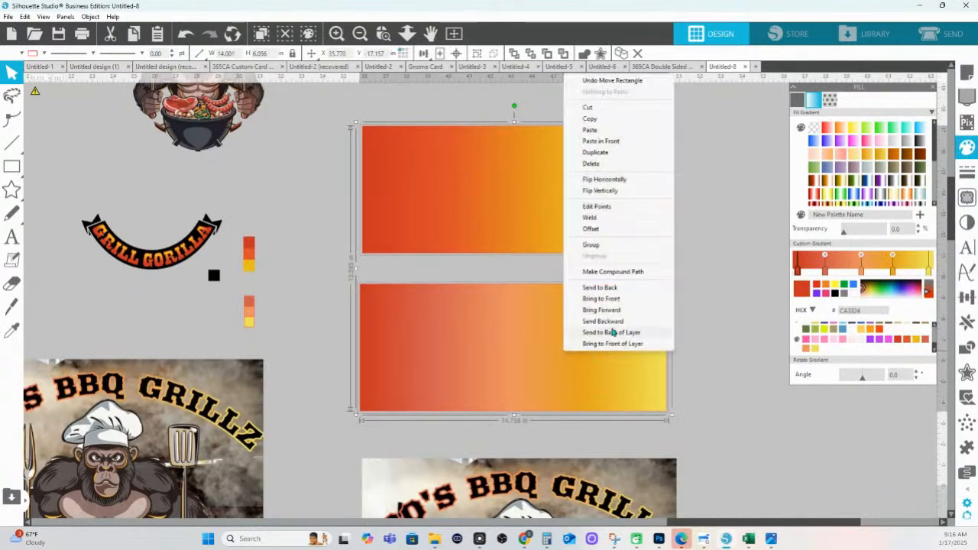
left_click(615, 288)
left_click(690, 320)
left_click(667, 374)
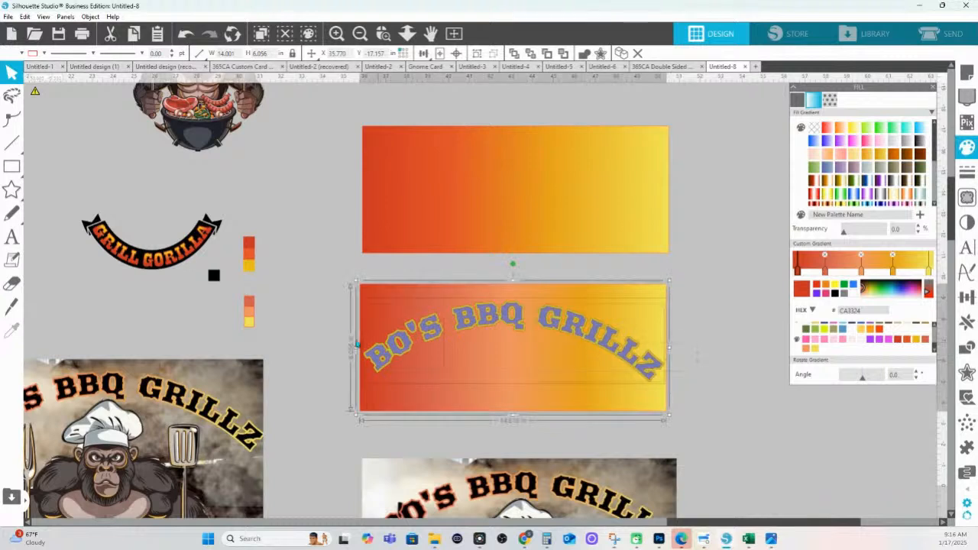
Move the arched title onto the upper gradient rectangle and select the title with its banner
left_click(481, 320)
left_click_drag(483, 321, 487, 164)
left_click(483, 109)
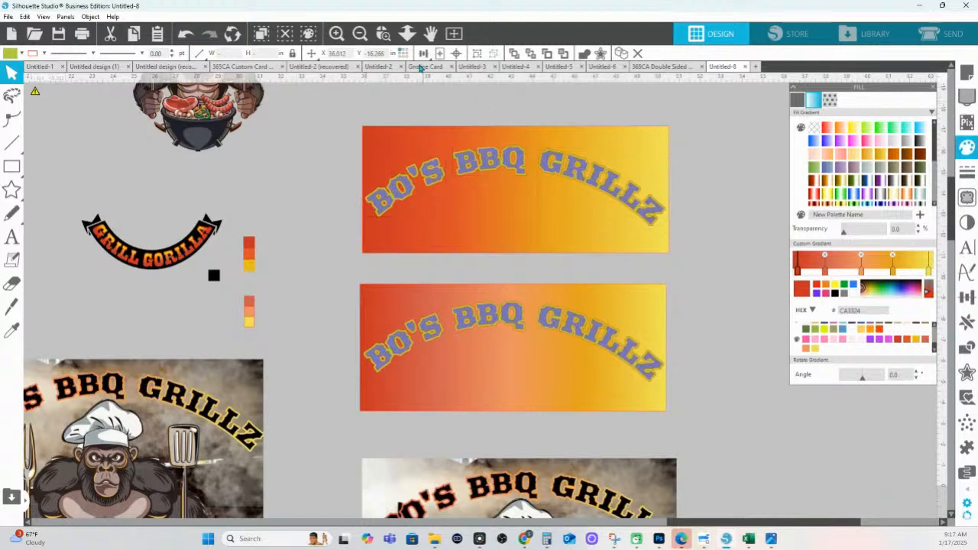
left_click_drag(334, 119, 721, 256)
left_click(355, 211)
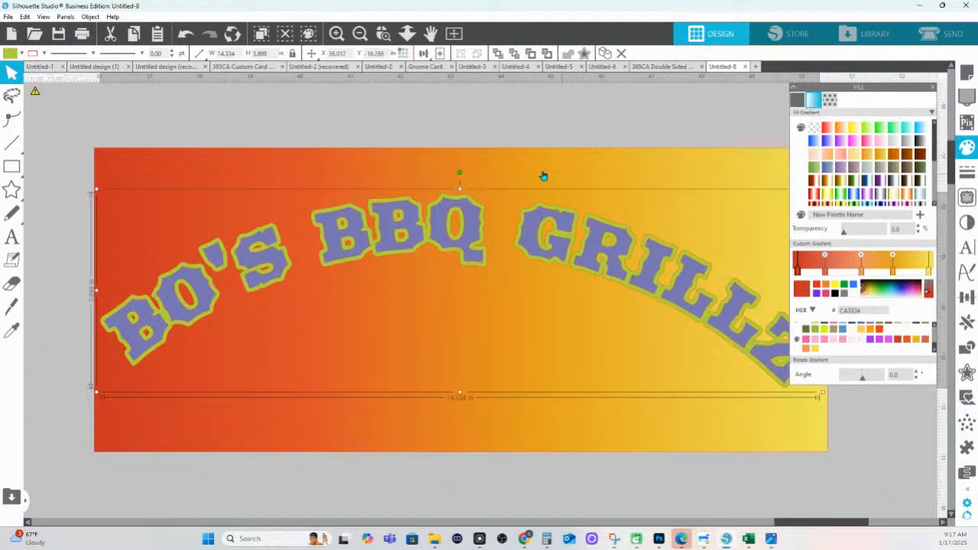
left_click(412, 179)
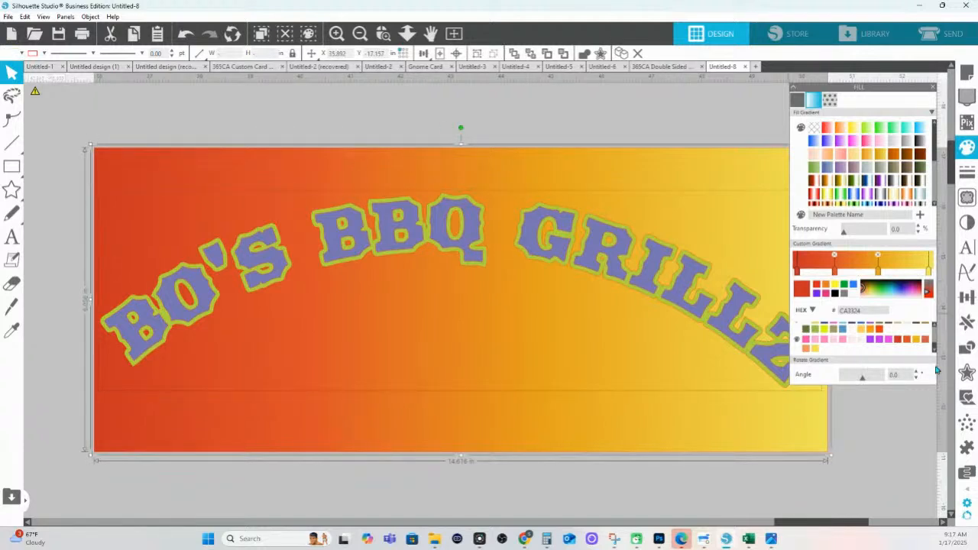
left_click(967, 348)
Crop the banner down to the letters and make the result one compound path
left_click(891, 152)
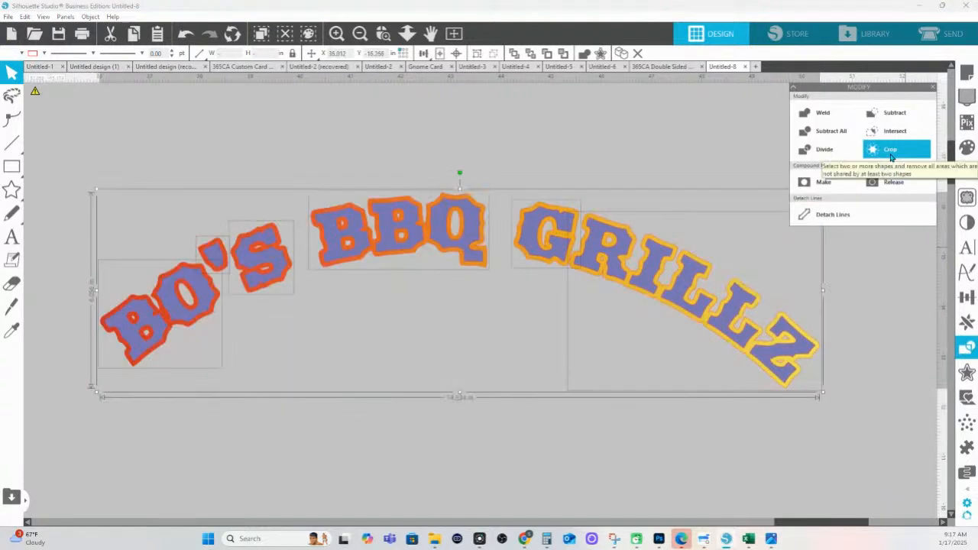
right_click(392, 200)
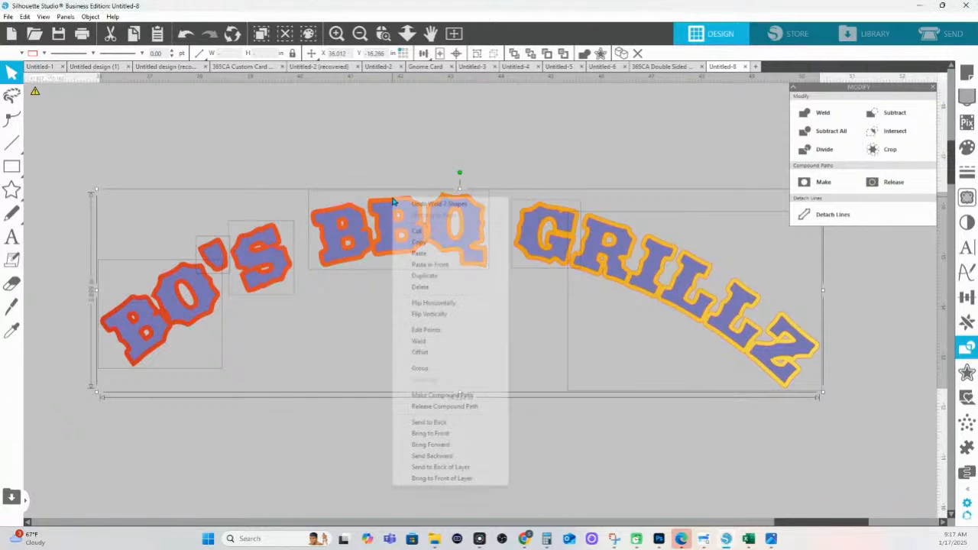
left_click(437, 396)
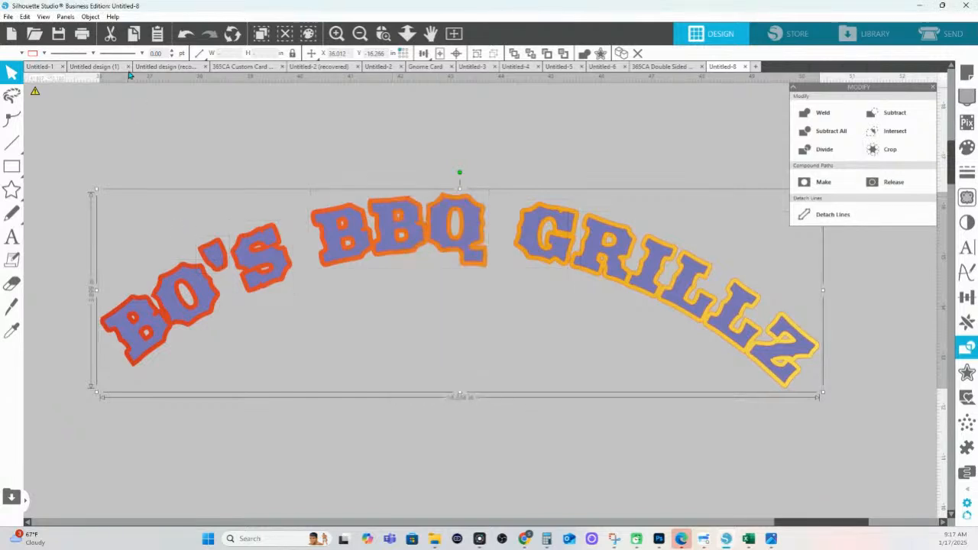
left_click(43, 54)
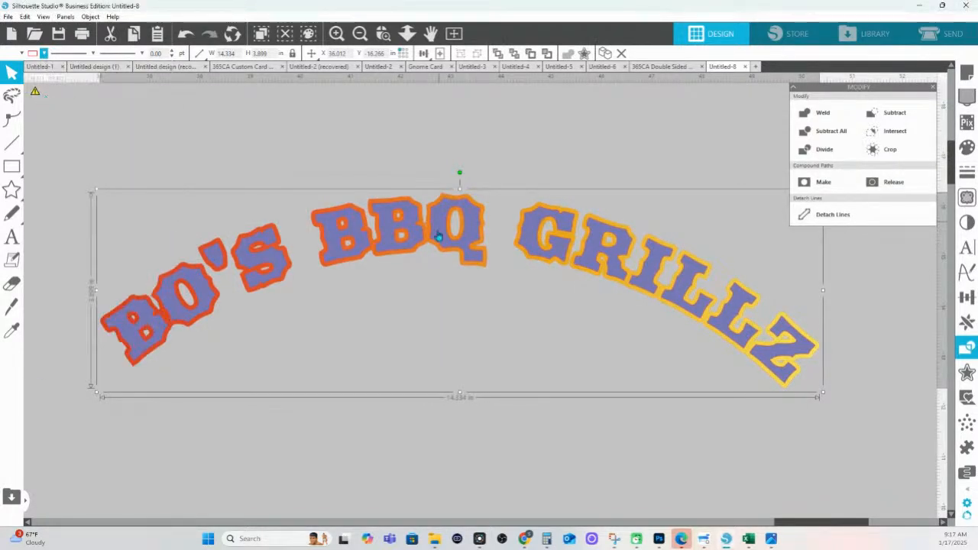
Fill the BO'S, BBQ and GRILLZ words black, then zoom out to the whole page
left_click(444, 241)
left_click(205, 280, "shift")
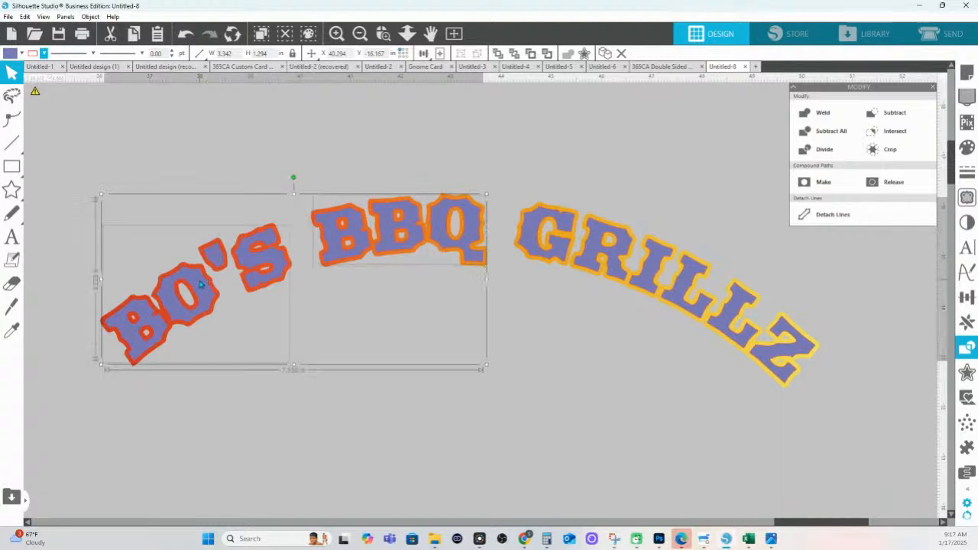
left_click(565, 250, "shift")
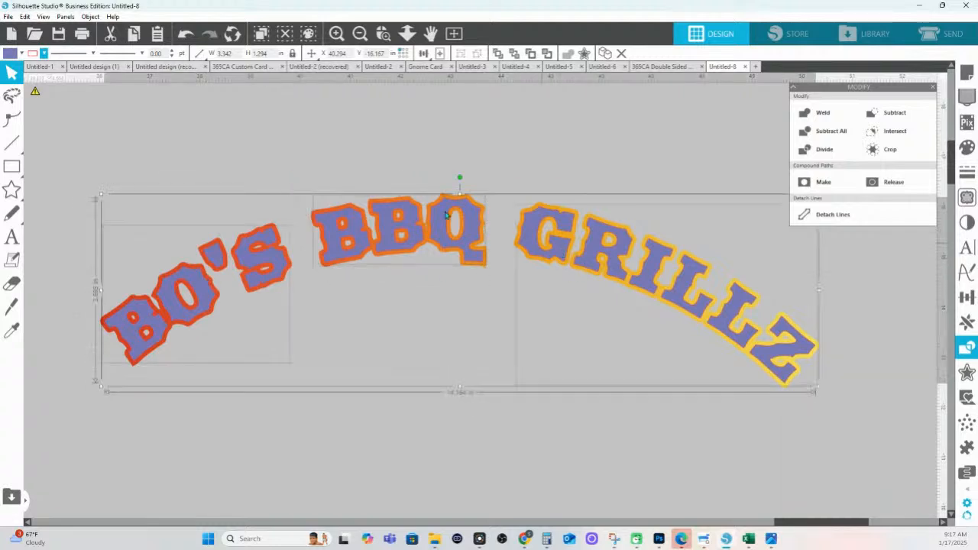
left_click(23, 57)
left_click(136, 95)
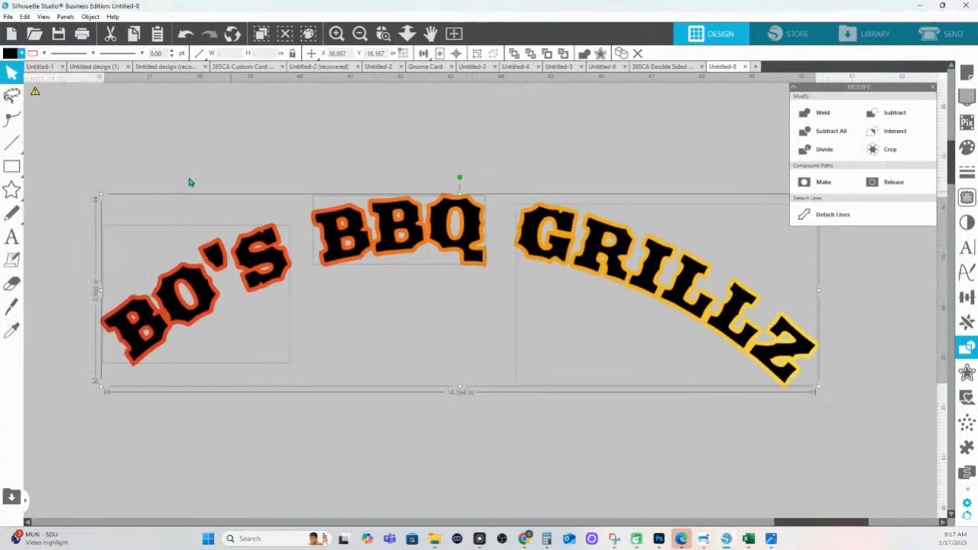
left_click(44, 54)
left_click(41, 96)
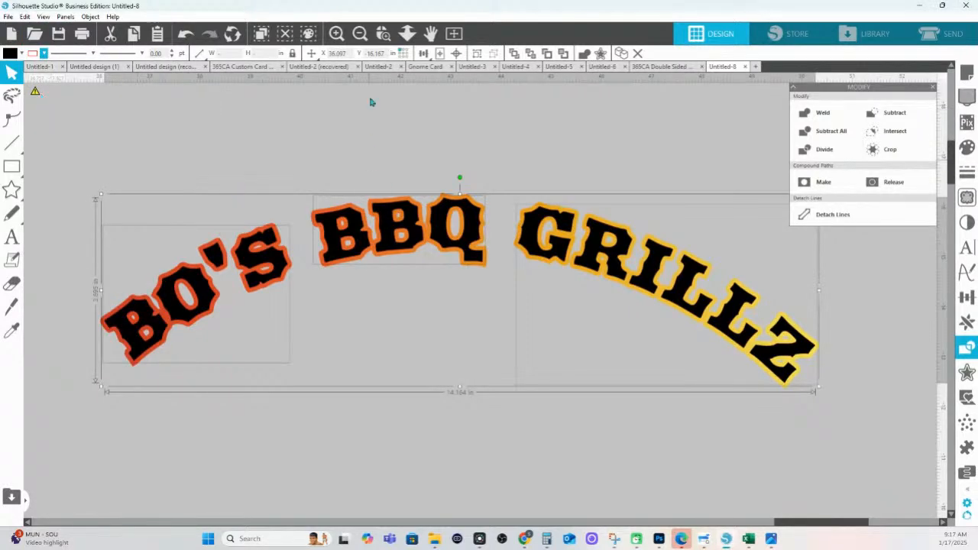
left_click(406, 33)
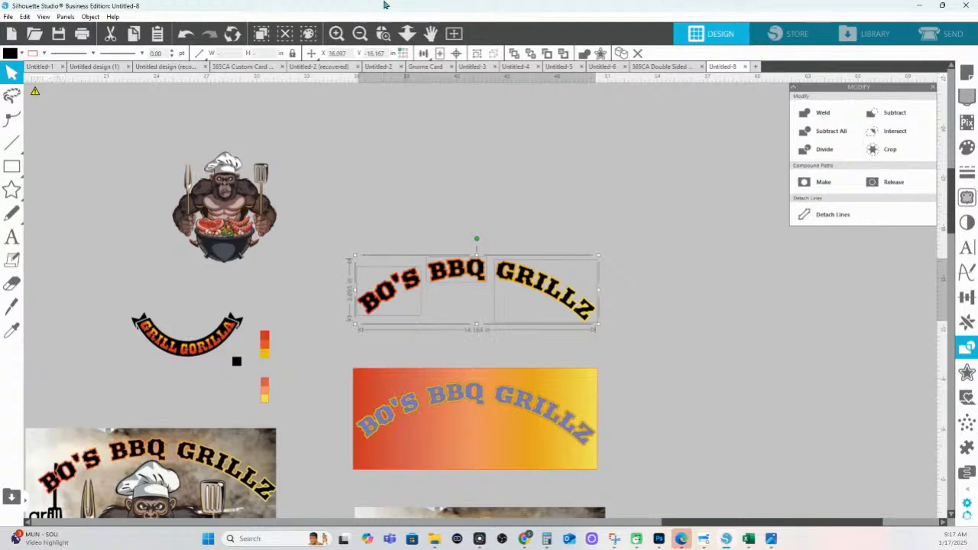
Zoom in on the second gradient banner and crop it to the title letters
left_click(383, 32)
left_click_drag(377, 375, 692, 466)
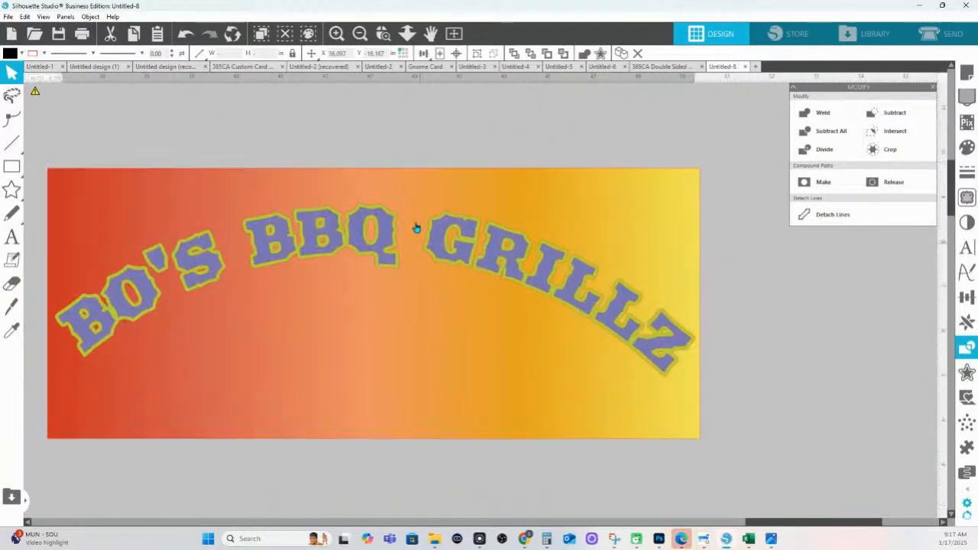
left_click(394, 219)
left_click(411, 201, "shift")
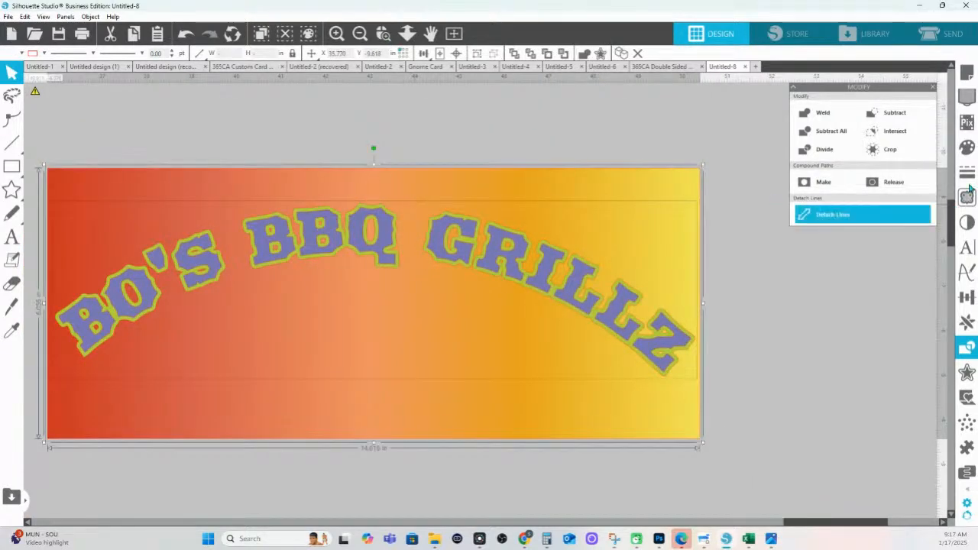
left_click(890, 149)
key("i")
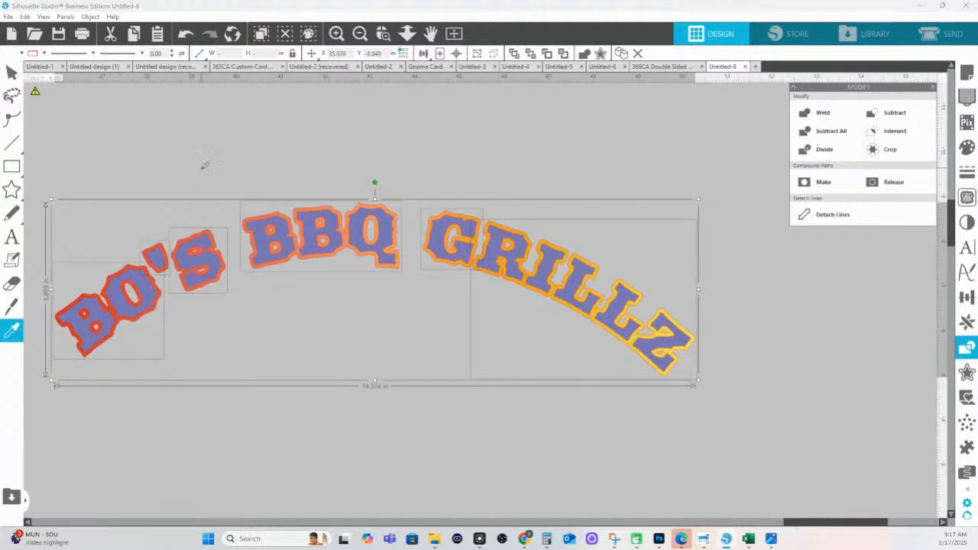
key("ctrl+g")
Fill the BO'S, BBQ and GRILLZ words of the second title black
left_click(139, 288)
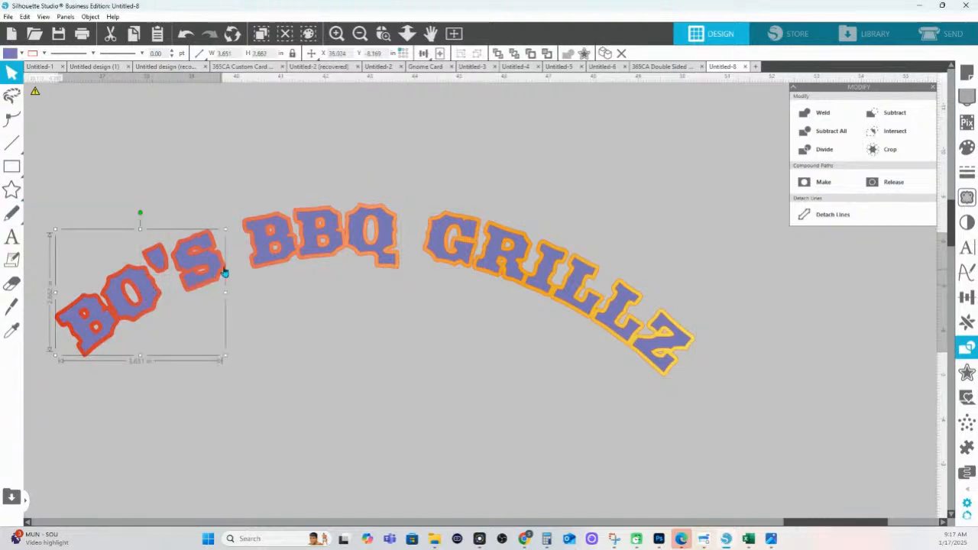
left_click(277, 262, "shift")
left_click(434, 255, "shift")
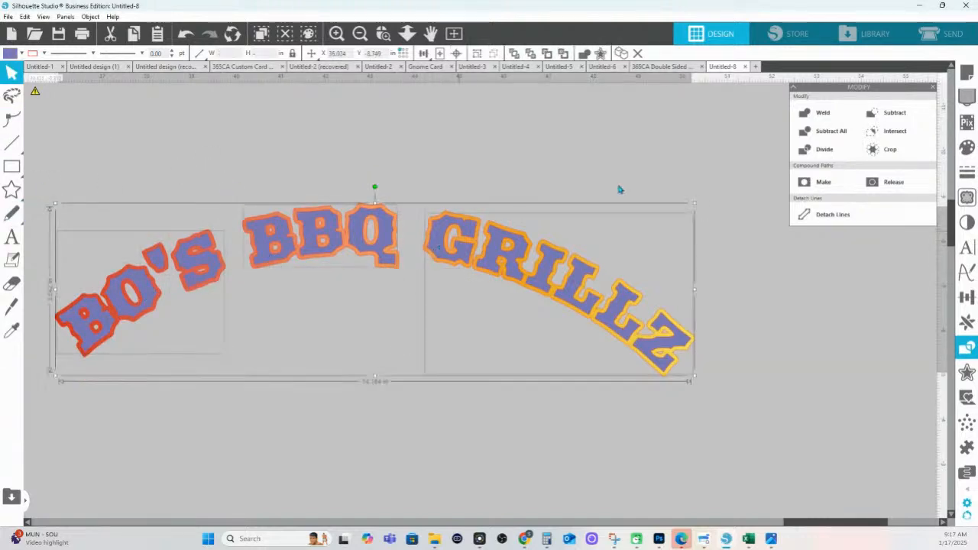
left_click(967, 147)
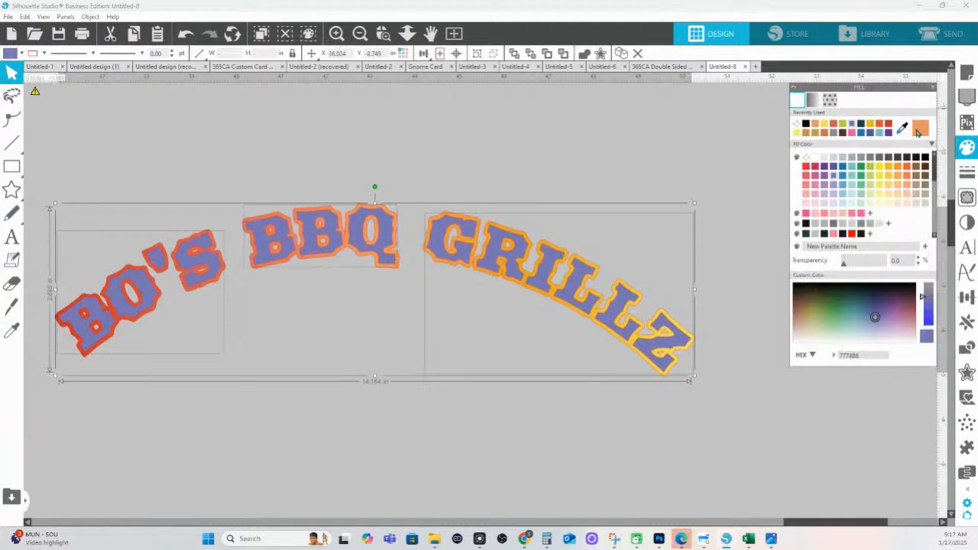
left_click(925, 157)
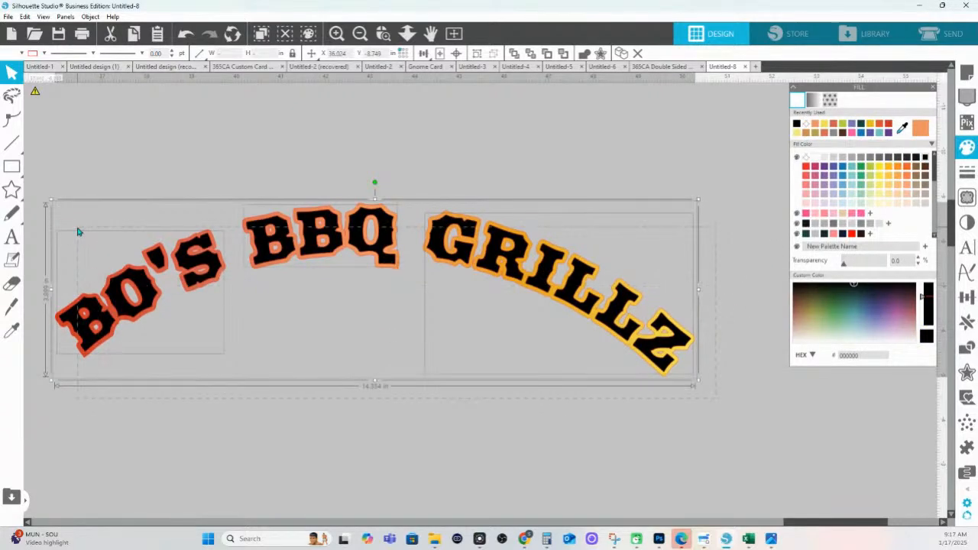
left_click(44, 53)
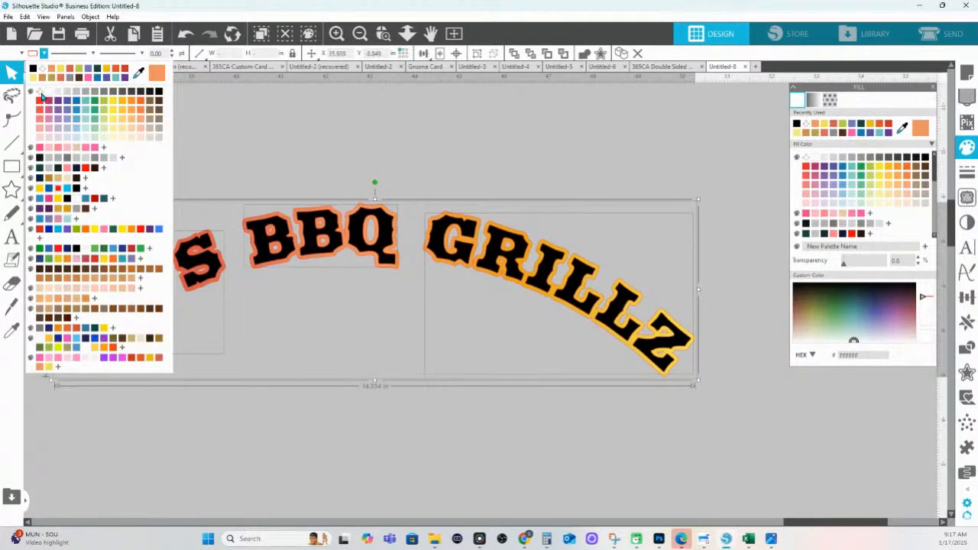
left_click(42, 95)
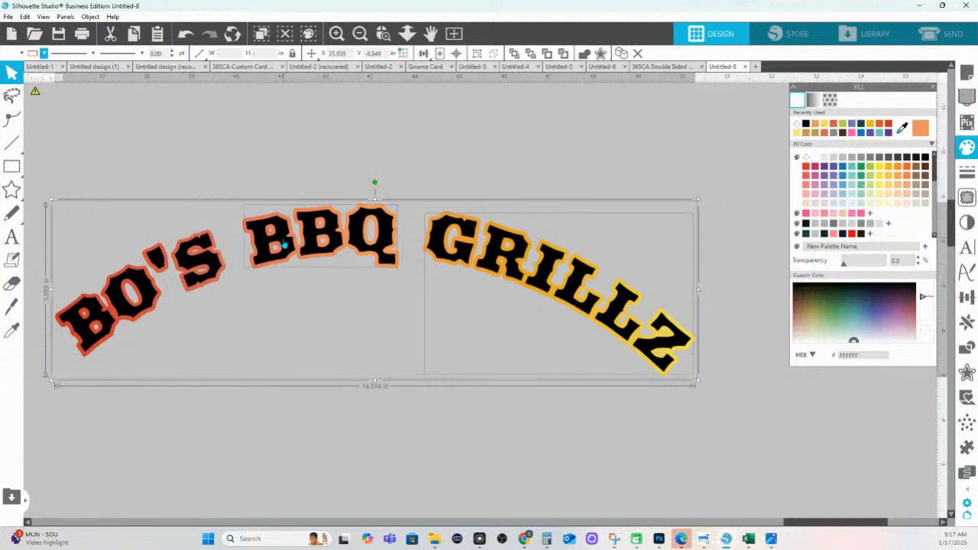
Group the three words with Ctrl+G and zoom out to the other designs
left_click(227, 177)
left_click(203, 264)
left_click(372, 255, "shift")
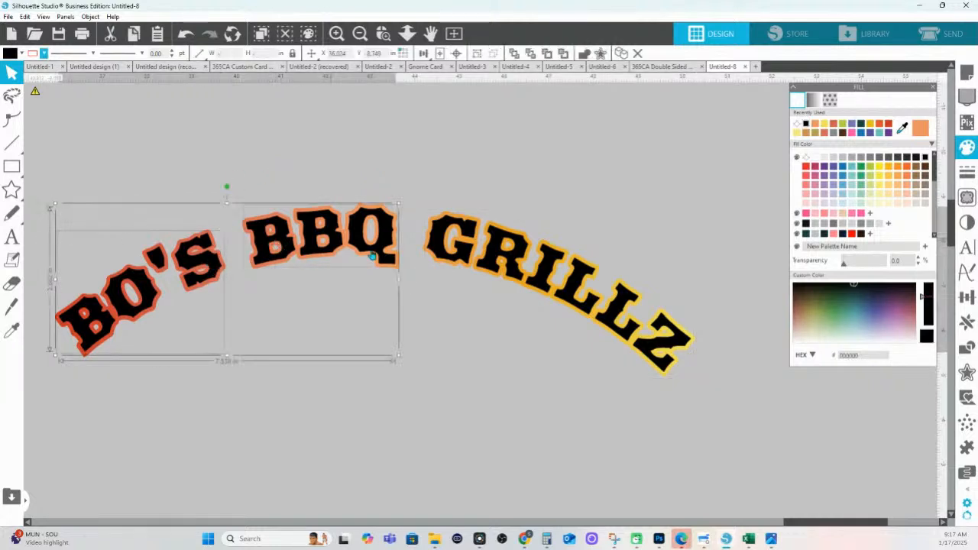
left_click(426, 248, "shift")
key("i")
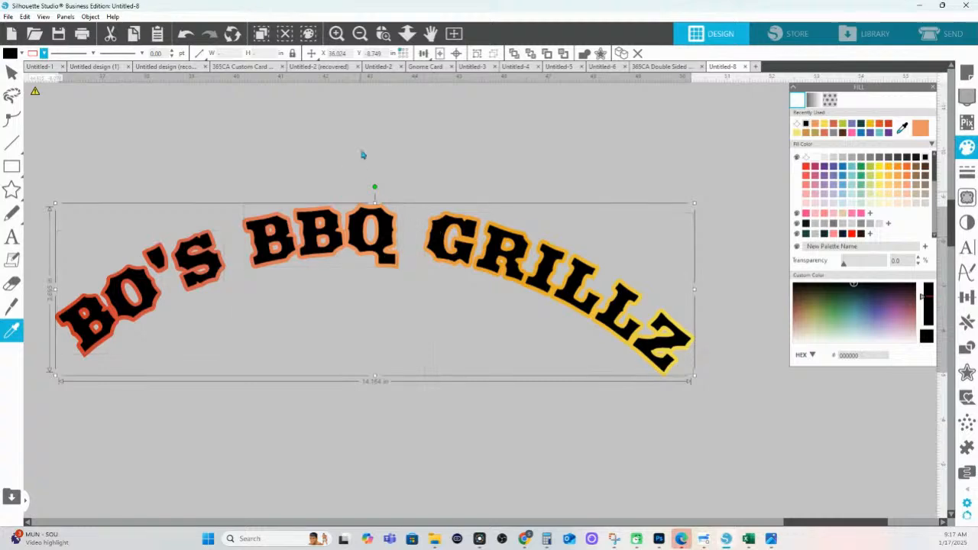
key("ctrl+g")
left_click(407, 37)
left_click_drag(408, 148, 390, 143)
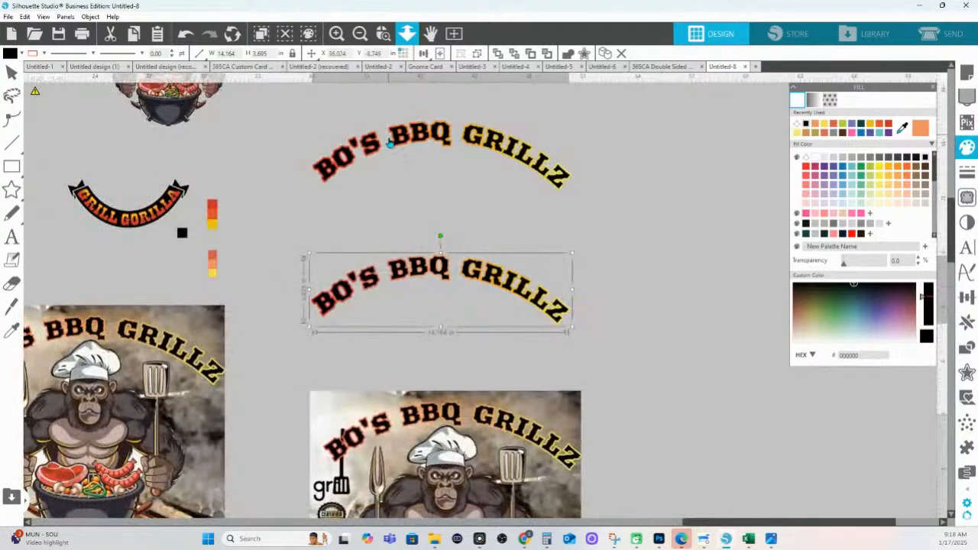
Drag the gorilla chef image from the upper left to the centre between both arched titles
left_click(390, 143)
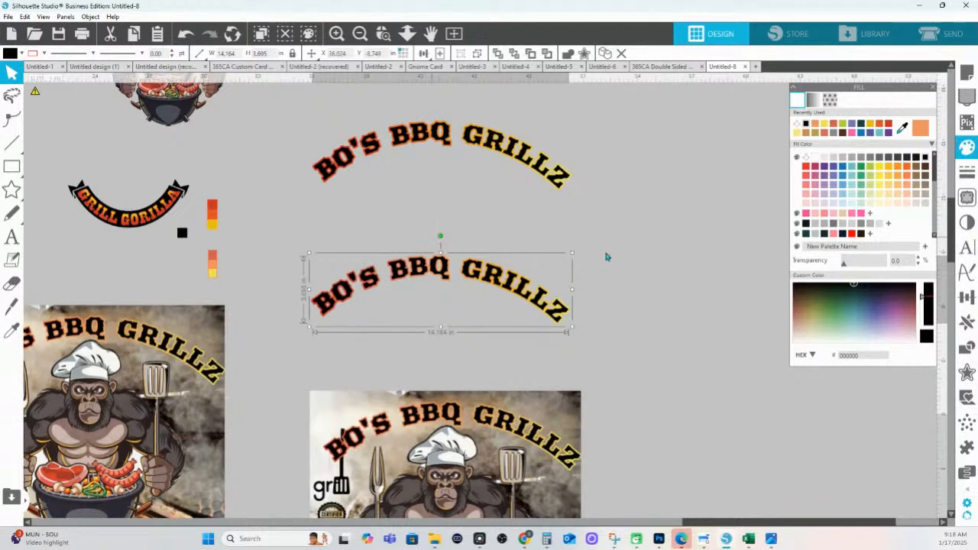
scroll(426, 286, "down", 1)
scroll(426, 286, "up", 4)
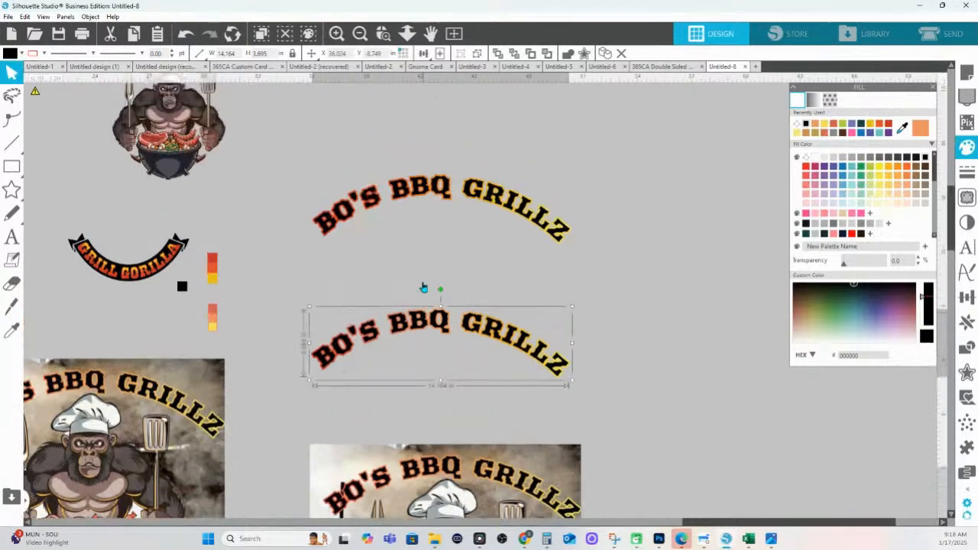
scroll(185, 167, "down", 2)
left_click_drag(161, 65, 418, 208)
left_click(416, 202)
scroll(353, 207, "down", 4)
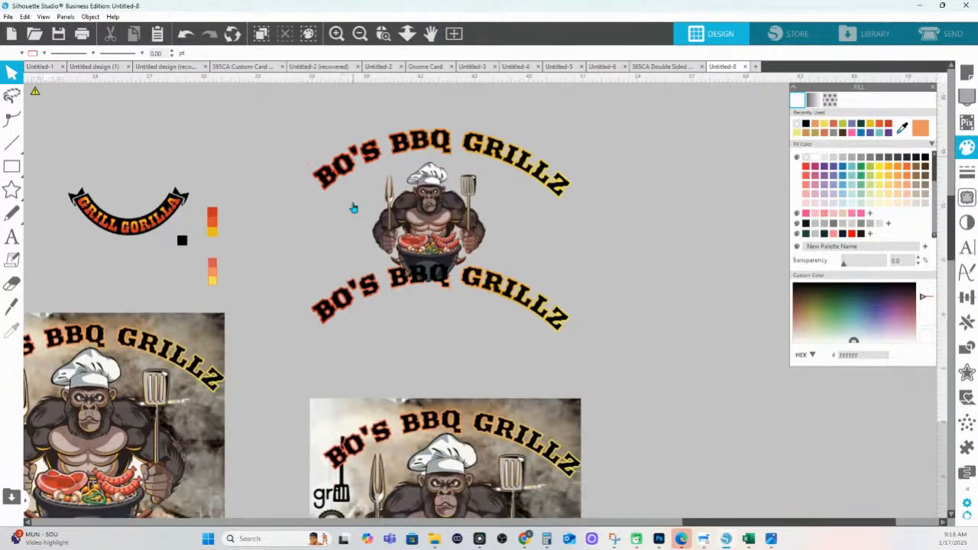
scroll(336, 230, "down", 3)
scroll(657, 351, "down", 1)
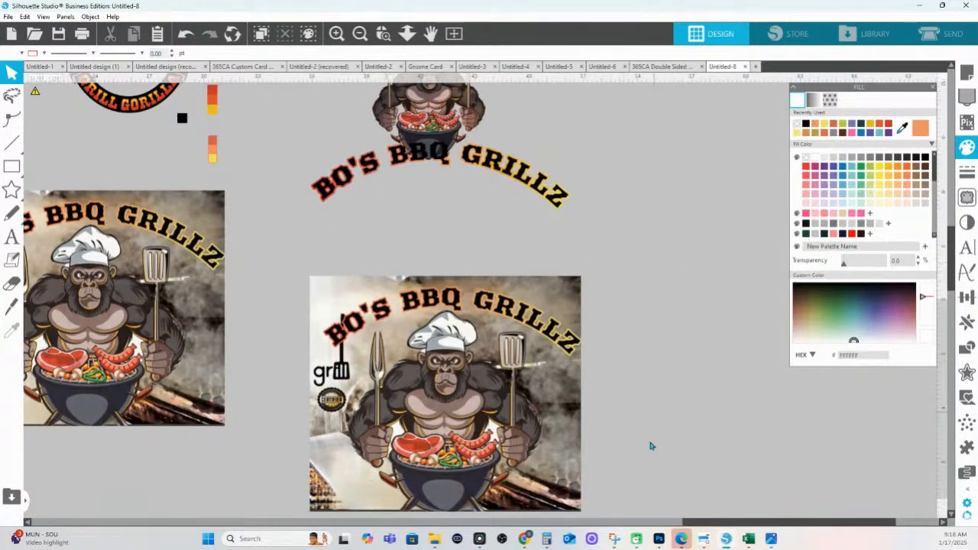
mouse_move(659, 539)
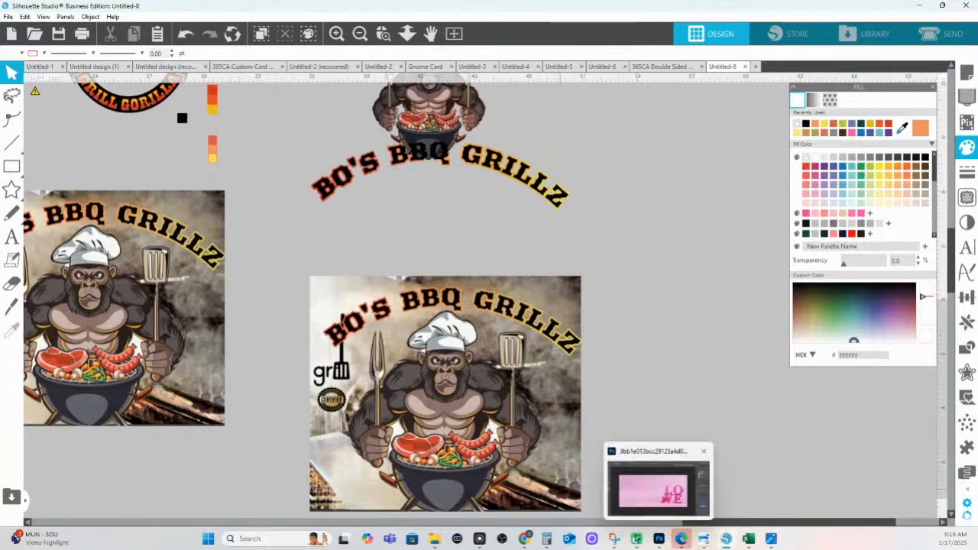
mouse_move(525, 541)
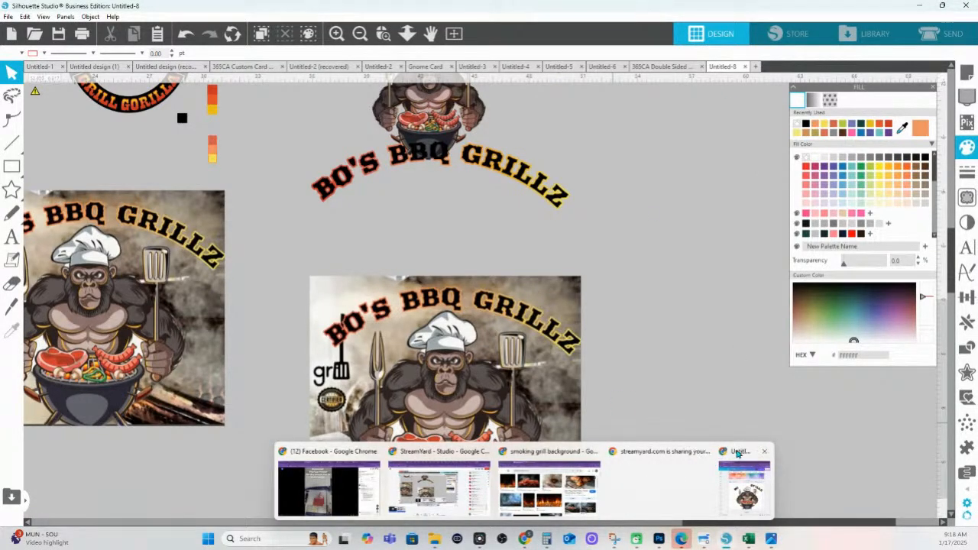
Drag the gorilla badge and chicken-and-ribs flyer images from Chrome's downloads onto the Silhouette canvas
left_click(744, 481)
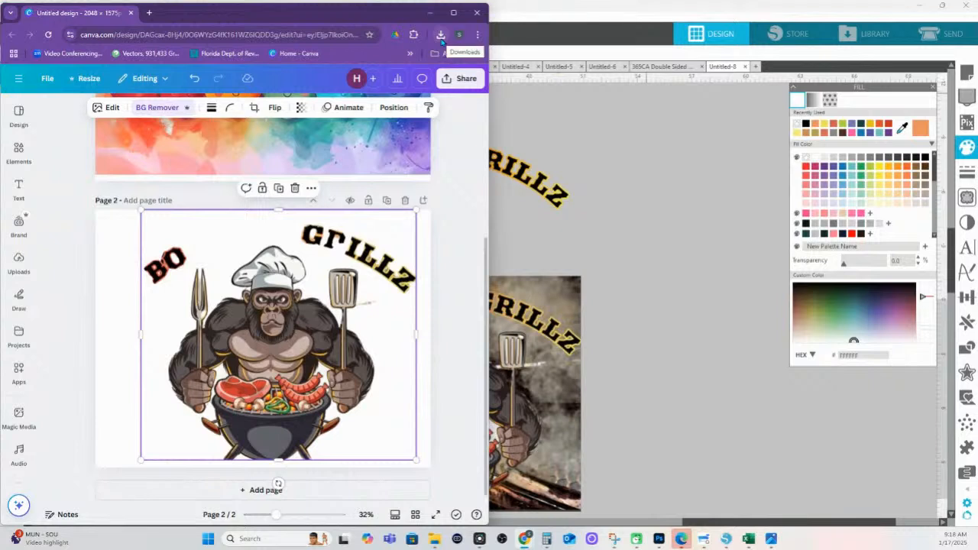
left_click(441, 35)
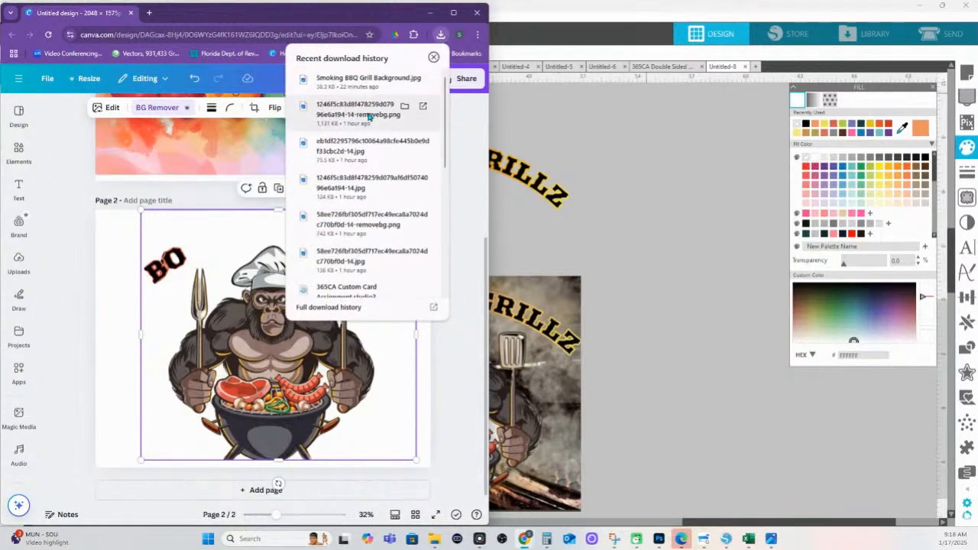
mouse_move(362, 105)
left_mouse_down()
mouse_move(610, 136)
mouse_move(366, 116)
left_mouse_up()
left_click_drag(350, 155, 686, 166)
left_click(680, 334)
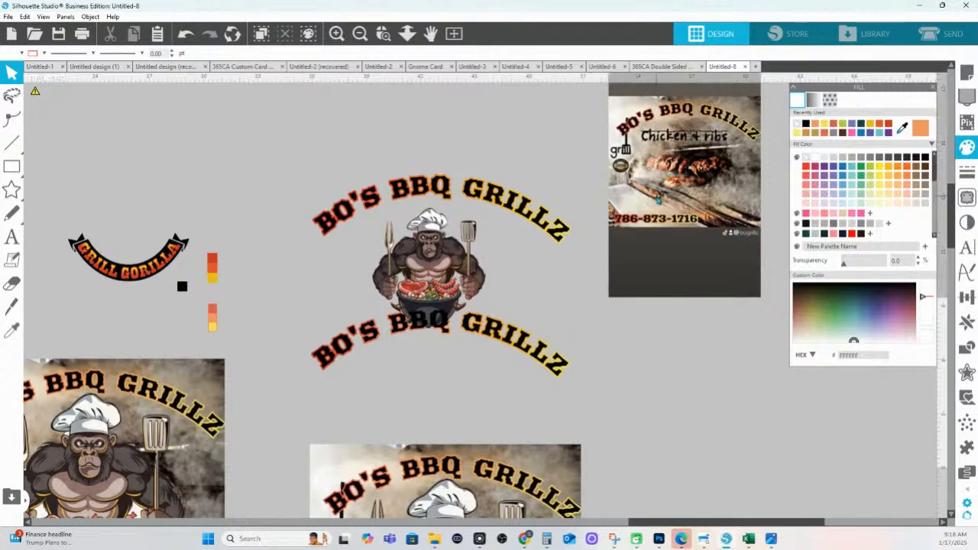
Enlarge the chicken-and-ribs flyer and zoom in to check its phone number
left_click(658, 201)
left_click_drag(603, 302, 560, 493)
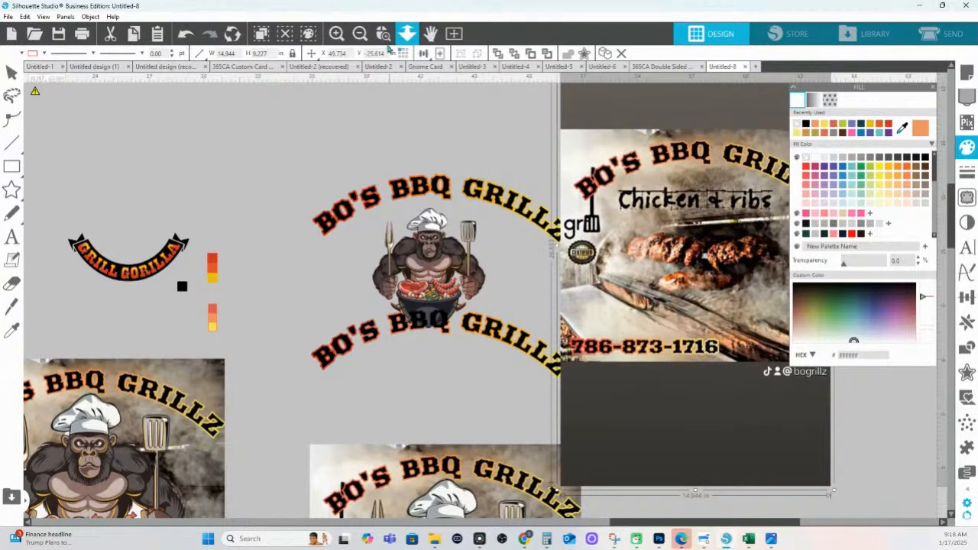
left_click_drag(665, 352, 725, 371)
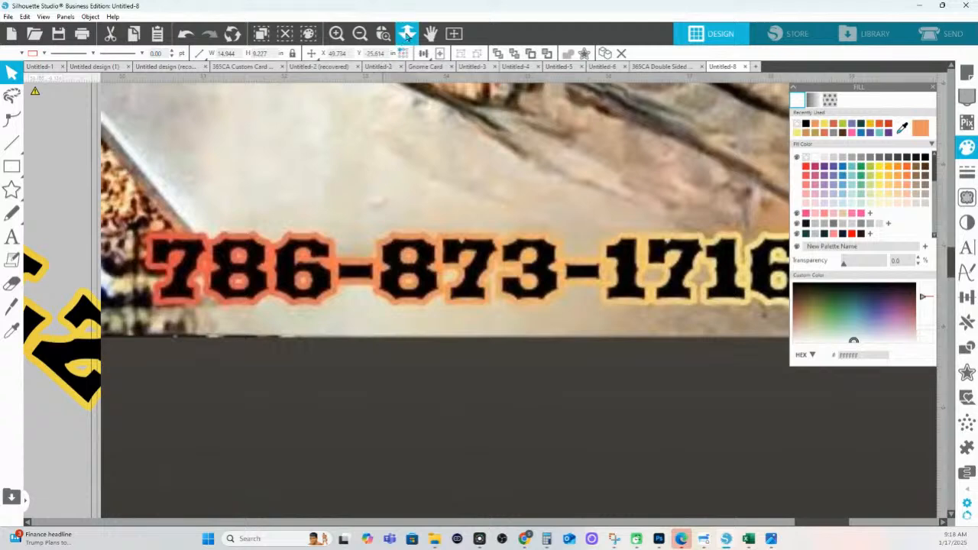
left_click(406, 33)
left_click_drag(357, 261, 348, 332)
Move the flyer up and right so it sits beside the gorilla BBQ designs
left_click_drag(521, 267, 593, 237)
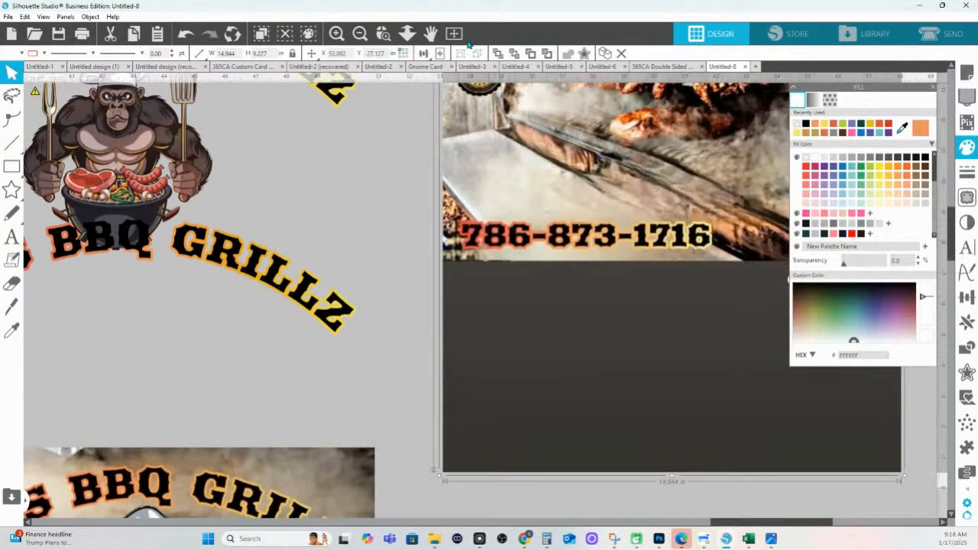
left_click(407, 34)
left_click_drag(449, 243, 465, 332)
left_click_drag(562, 247, 597, 249)
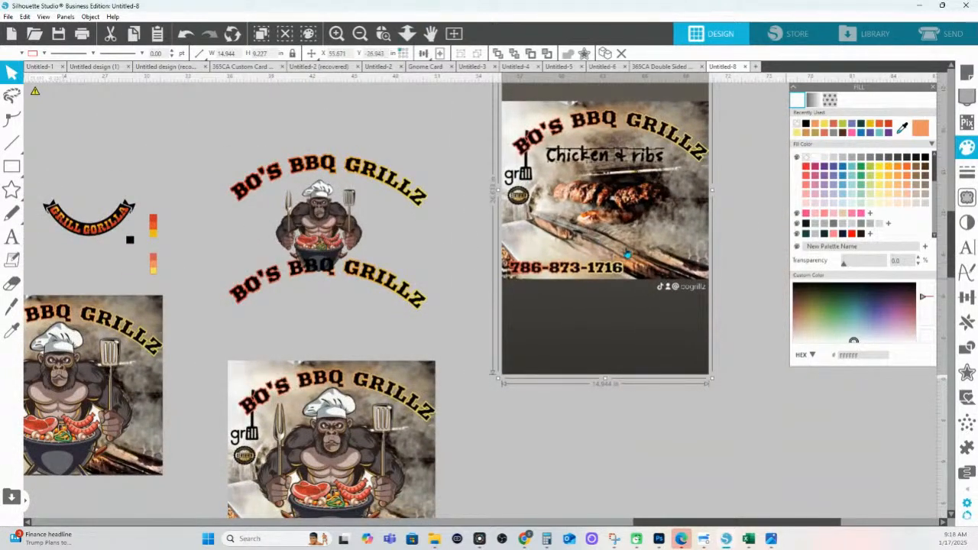
left_click(12, 238)
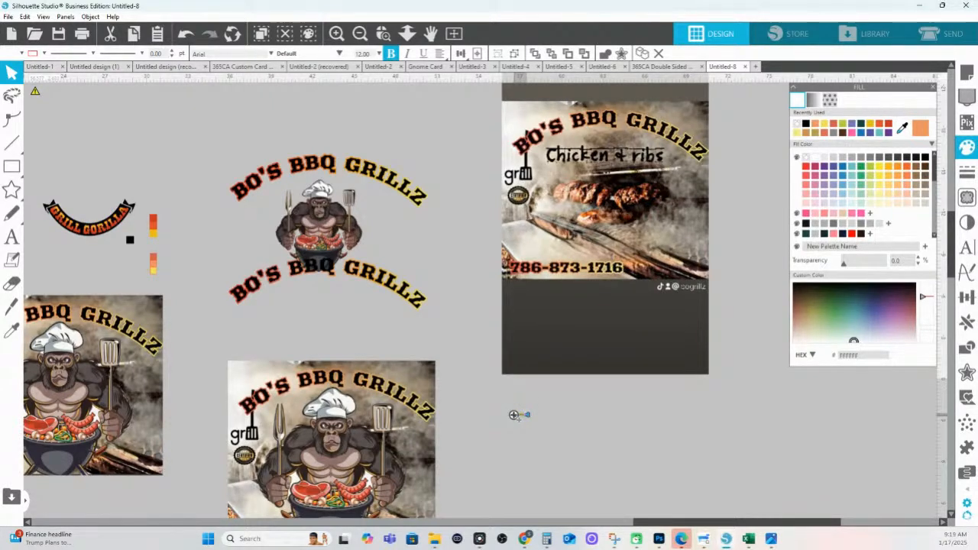
left_click(543, 410)
left_click(522, 416)
left_click_drag(533, 409, 647, 388)
left_click_drag(602, 413, 344, 338)
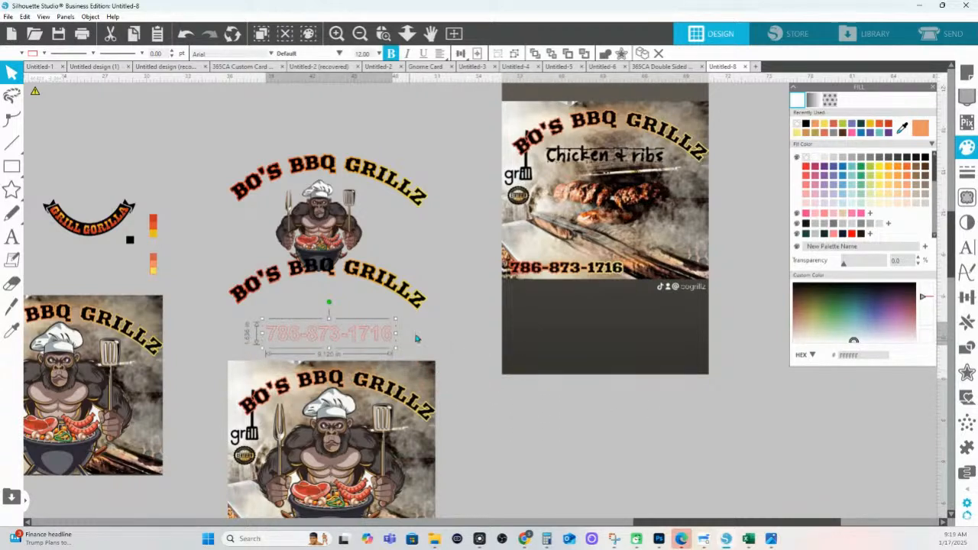
Change the phone number's font from Arial to Rockwell Extra Bold
left_click(967, 247)
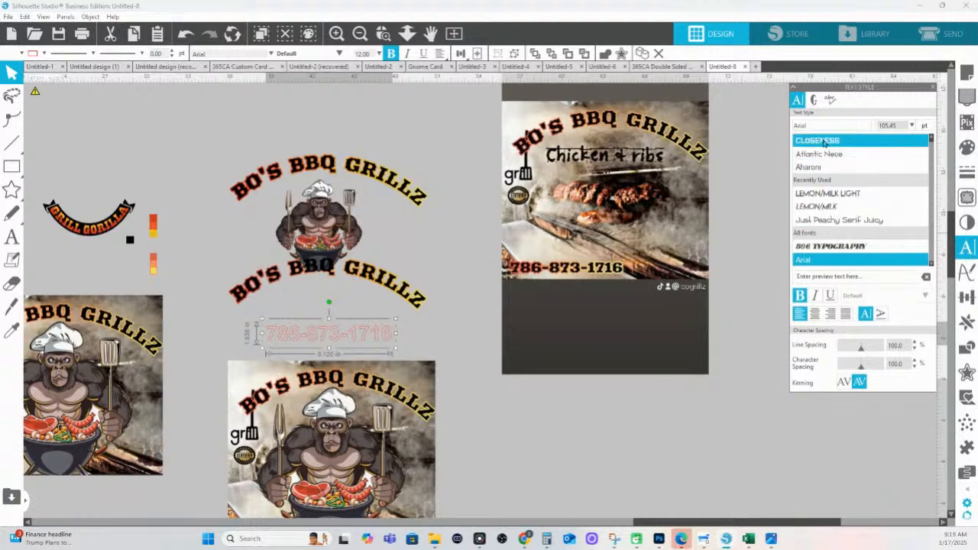
left_click_drag(822, 124, 783, 130)
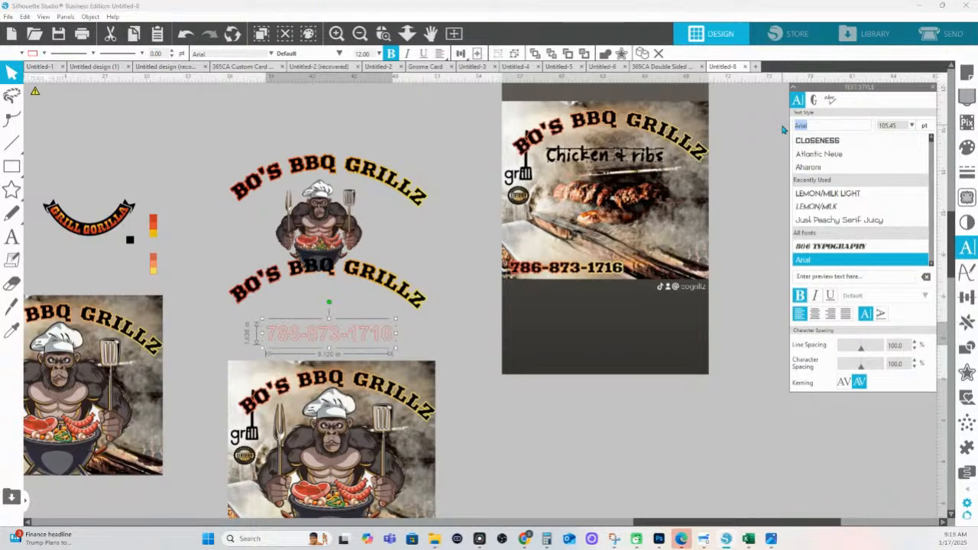
type("ro")
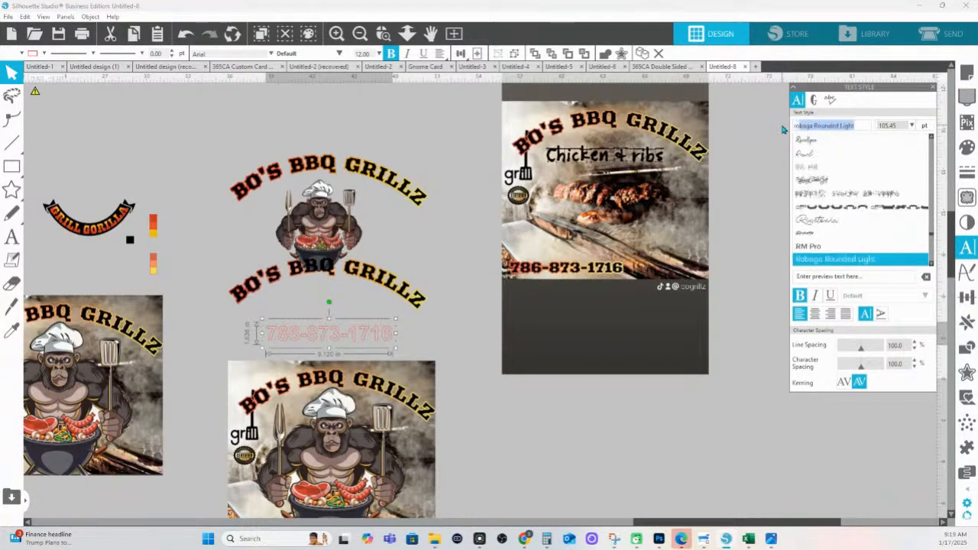
type("ck n Doll Script")
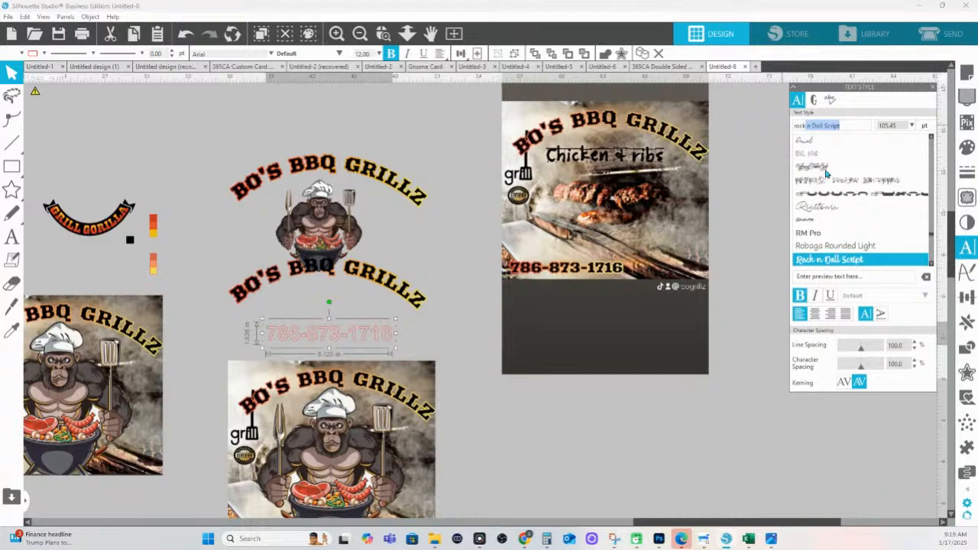
scroll(863, 238, "down", 4)
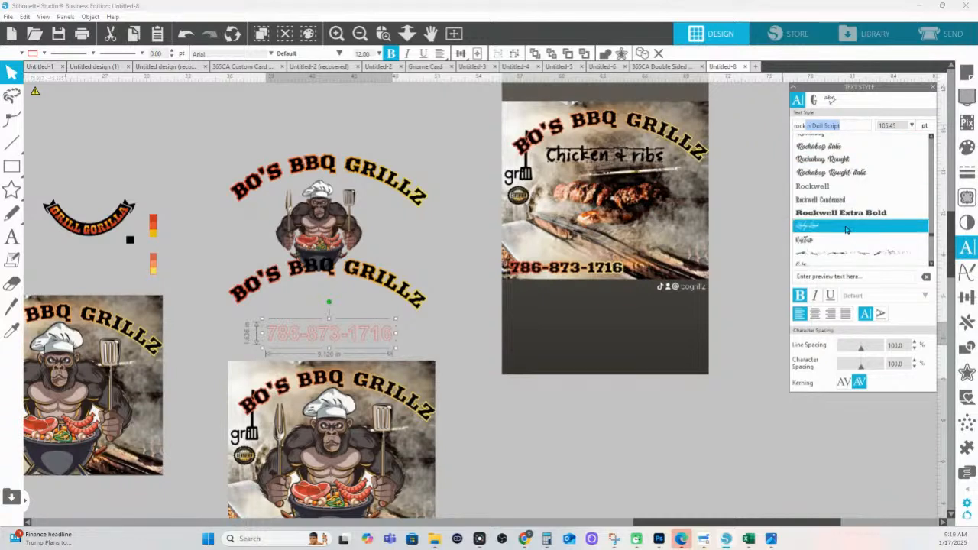
left_click(841, 217)
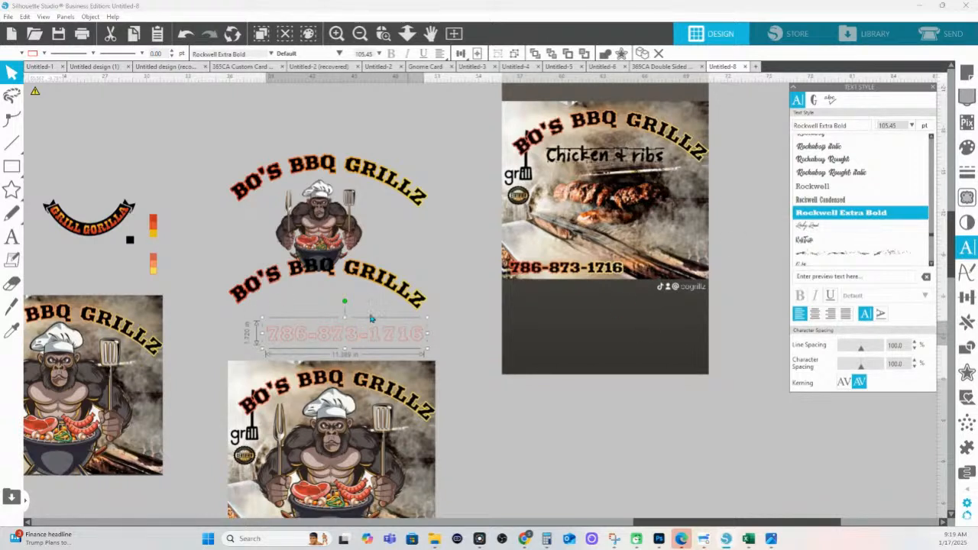
scroll(825, 222, "down", 5)
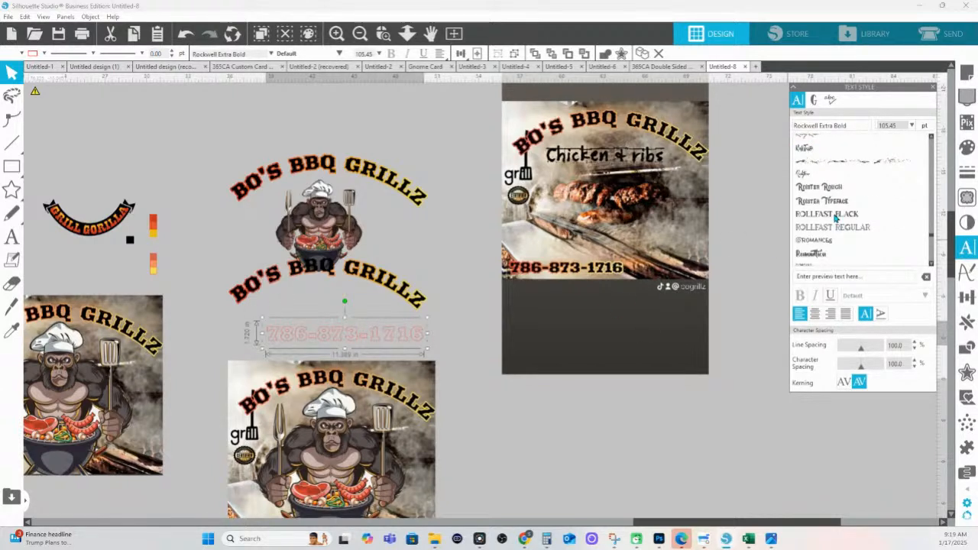
scroll(834, 219, "down", 5)
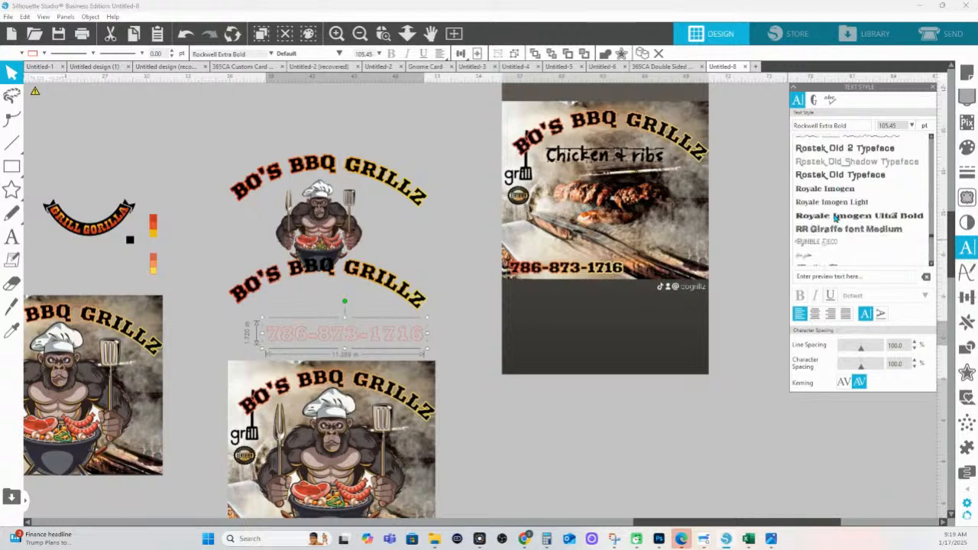
scroll(835, 219, "down", 5)
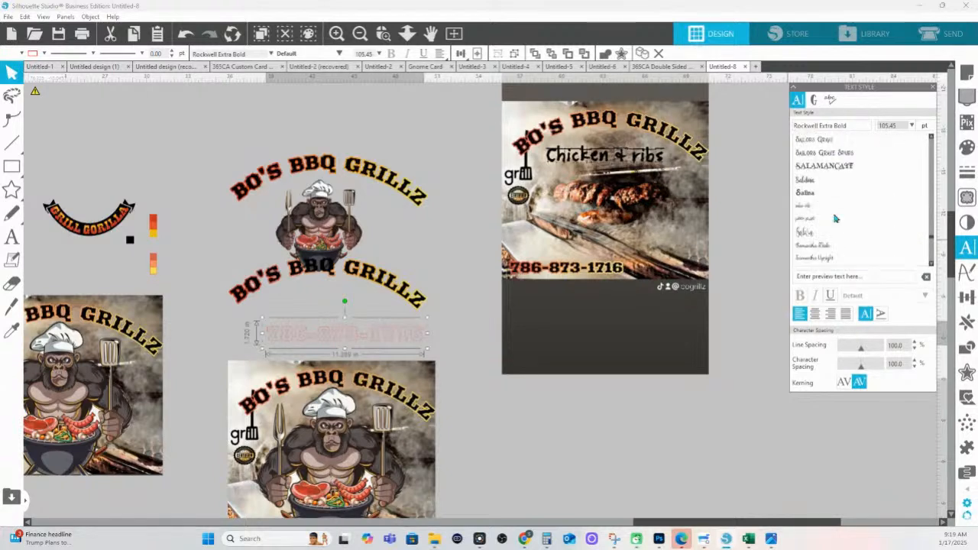
scroll(835, 219, "down", 5)
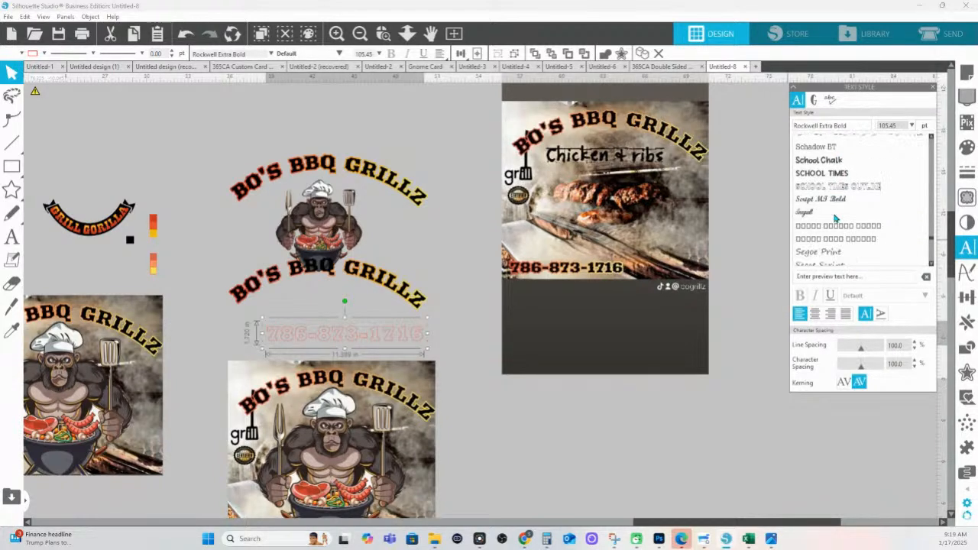
scroll(835, 220, "down", 3)
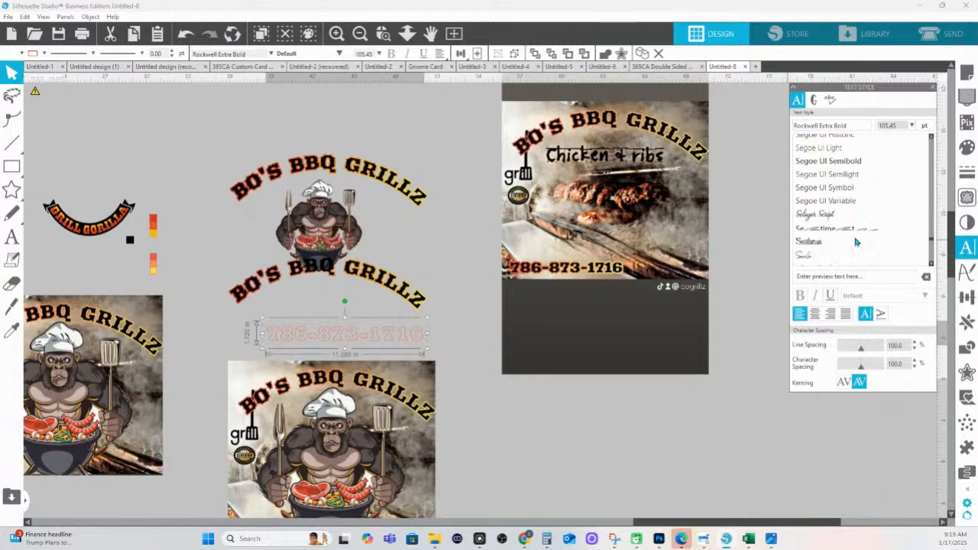
scroll(826, 237, "down", 2)
scroll(856, 238, "down", 4)
scroll(859, 239, "down", 3)
scroll(859, 240, "down", 8)
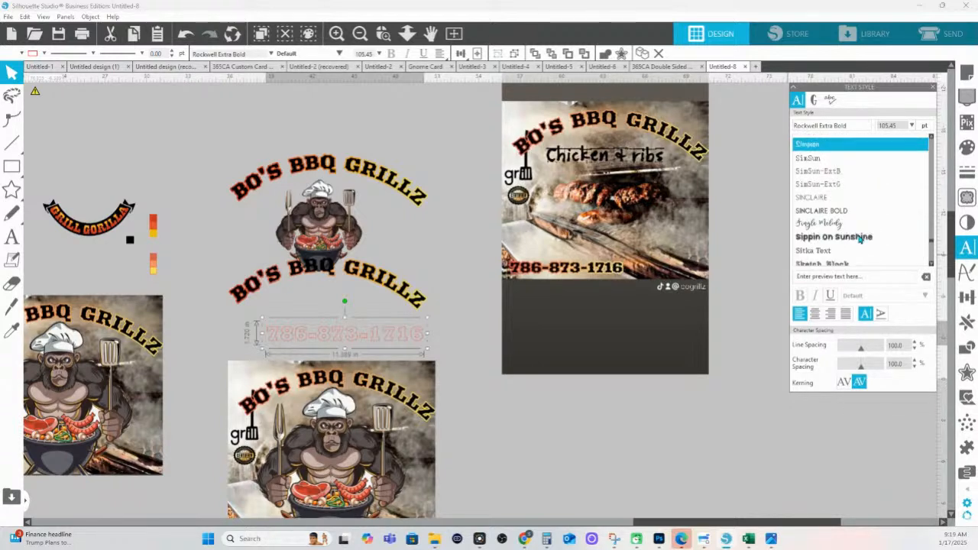
scroll(859, 242, "down", 8)
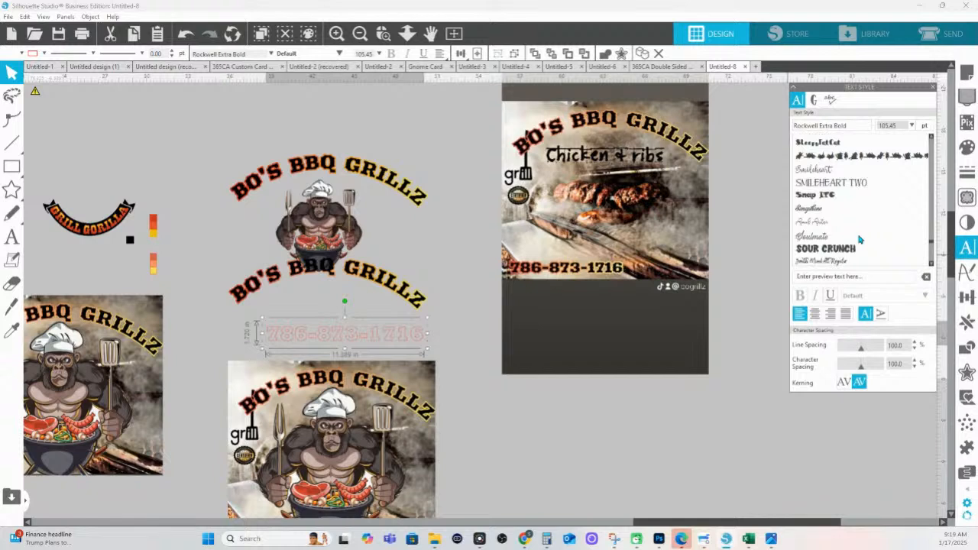
scroll(860, 241, "down", 5)
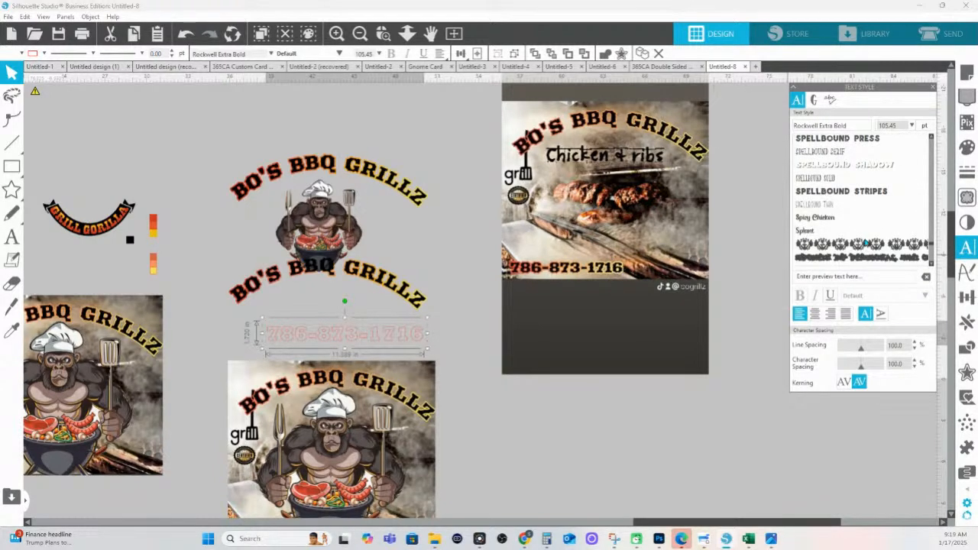
scroll(861, 243, "down", 2)
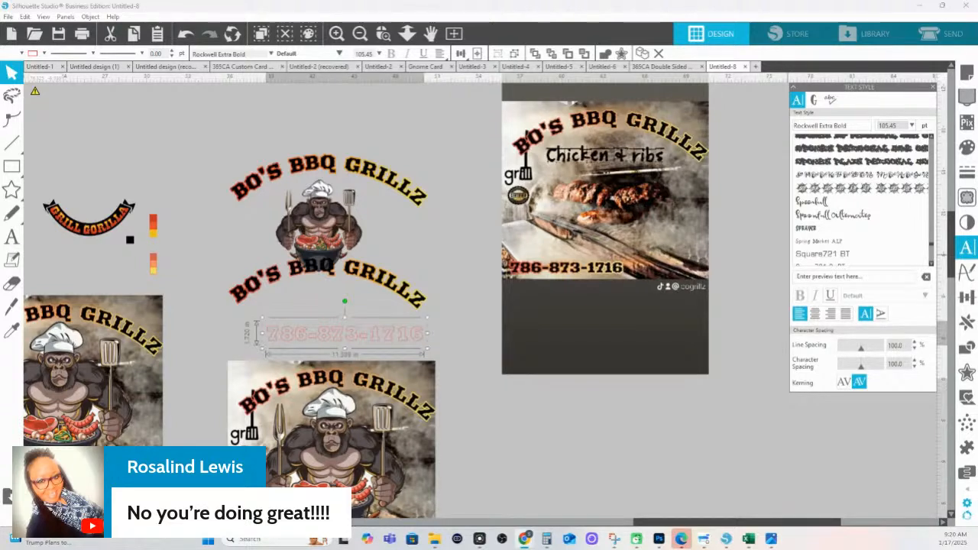
left_click(798, 217)
scroll(864, 221, "down", 1)
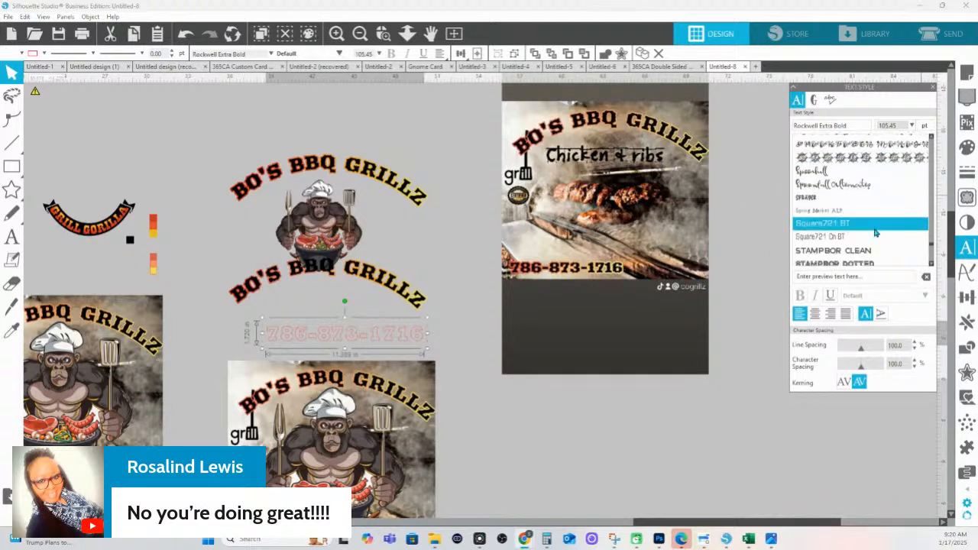
scroll(823, 222, "down", 4)
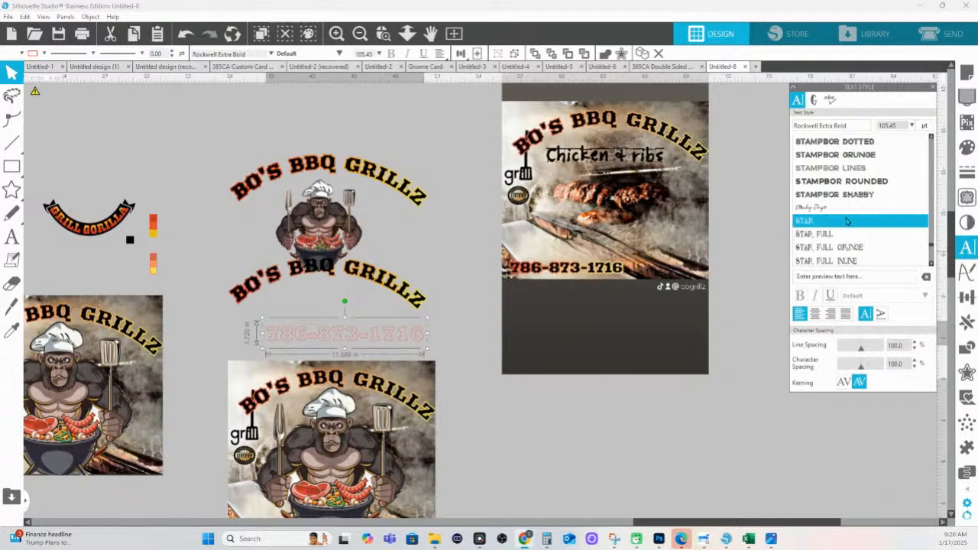
scroll(847, 221, "down", 8)
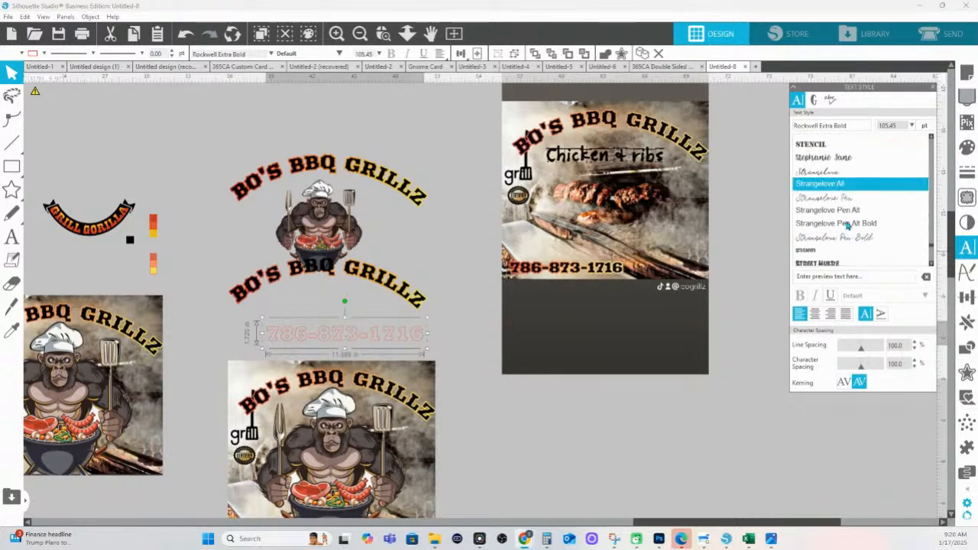
scroll(846, 224, "down", 3)
scroll(846, 224, "down", 6)
scroll(846, 224, "down", 4)
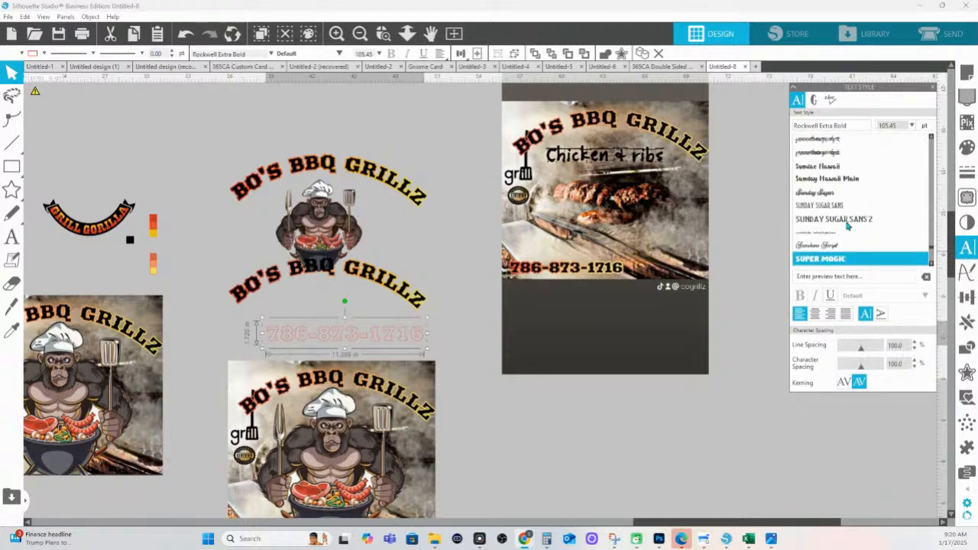
scroll(846, 225, "up", 1)
left_click(845, 250)
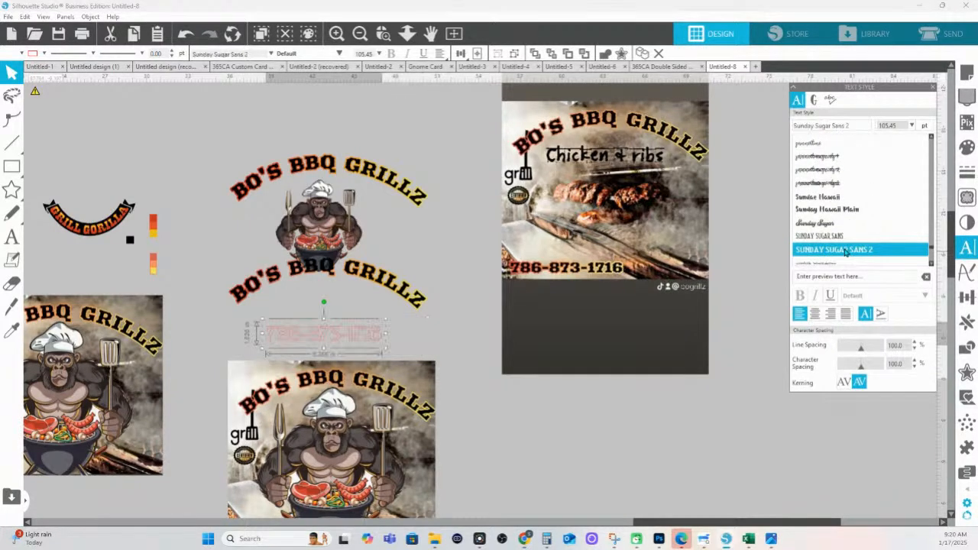
scroll(872, 229, "down", 3)
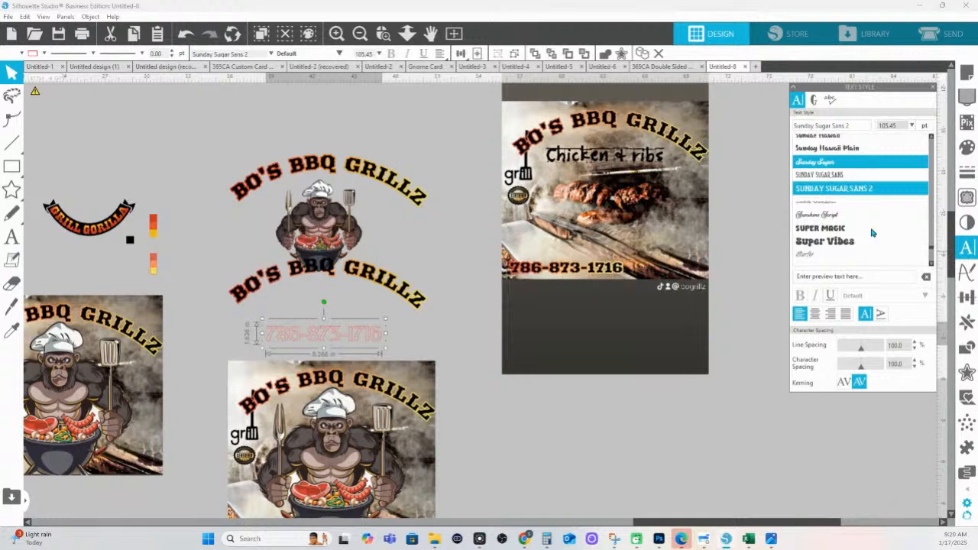
scroll(846, 223, "down", 3)
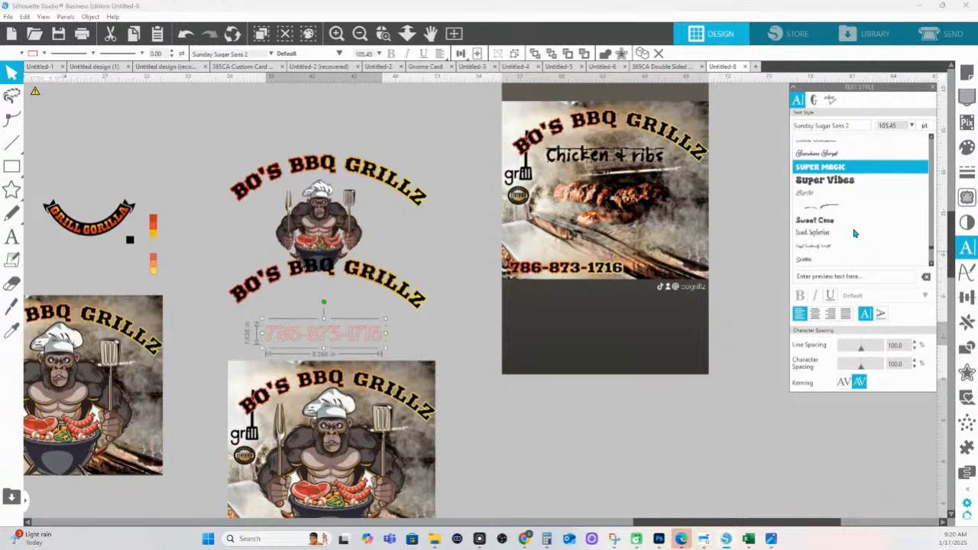
scroll(854, 233, "down", 3)
scroll(854, 233, "down", 10)
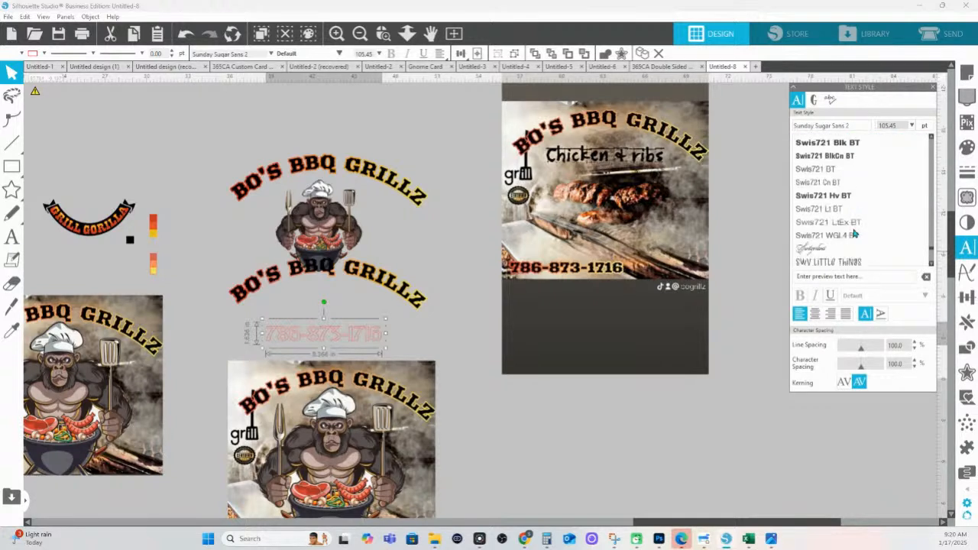
scroll(854, 233, "down", 5)
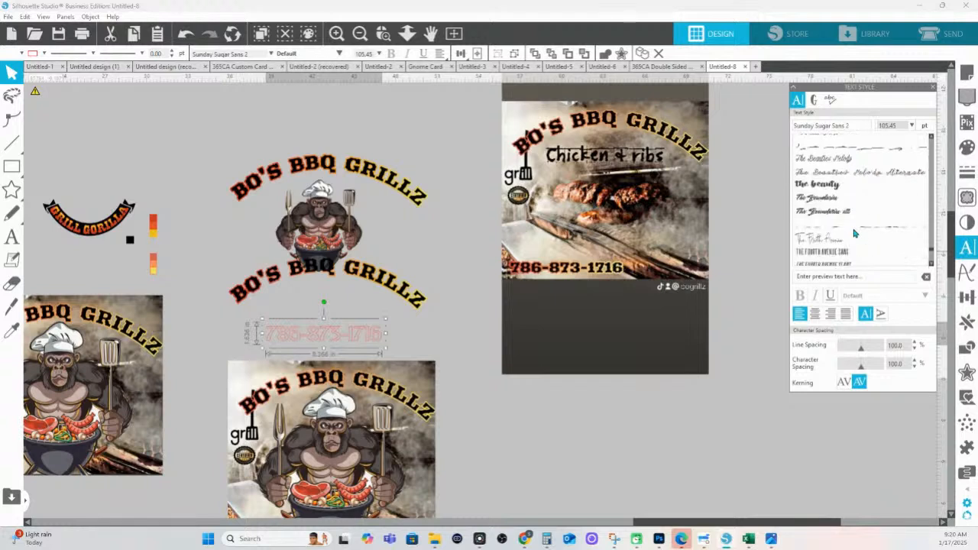
scroll(855, 233, "down", 2)
scroll(854, 233, "down", 8)
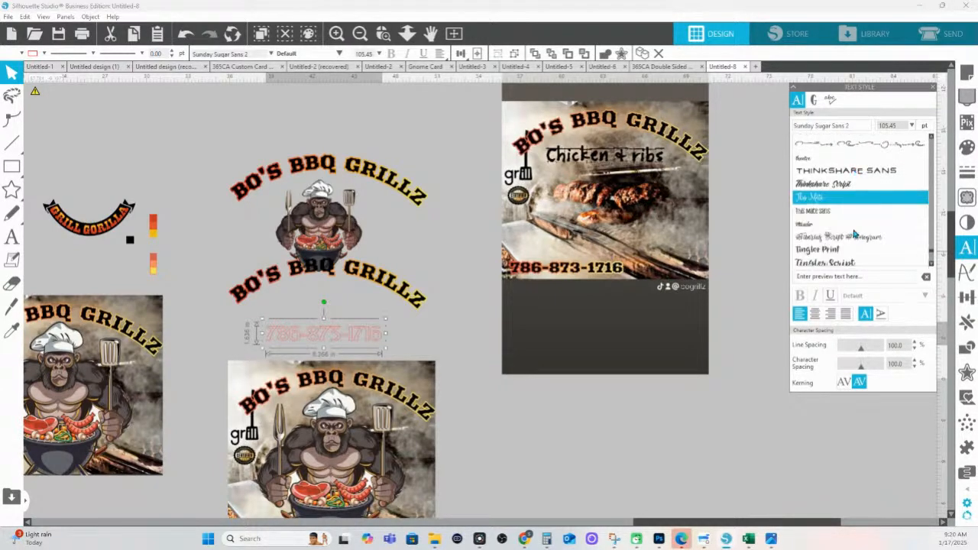
scroll(854, 233, "down", 10)
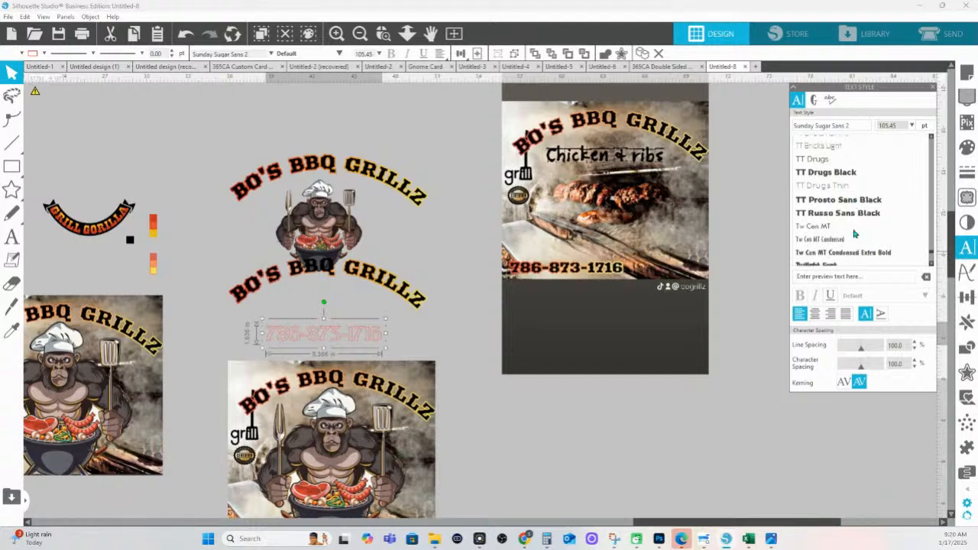
scroll(855, 233, "down", 3)
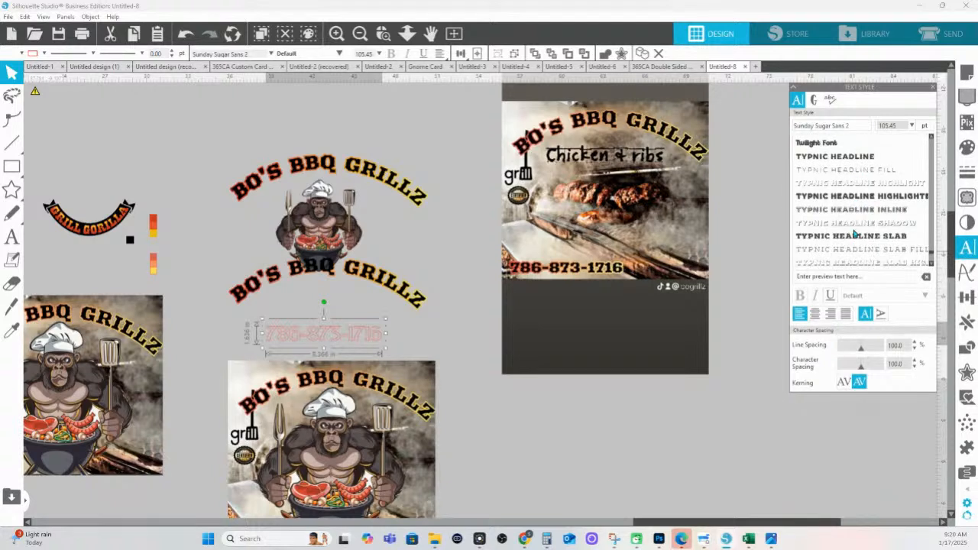
scroll(855, 233, "down", 2)
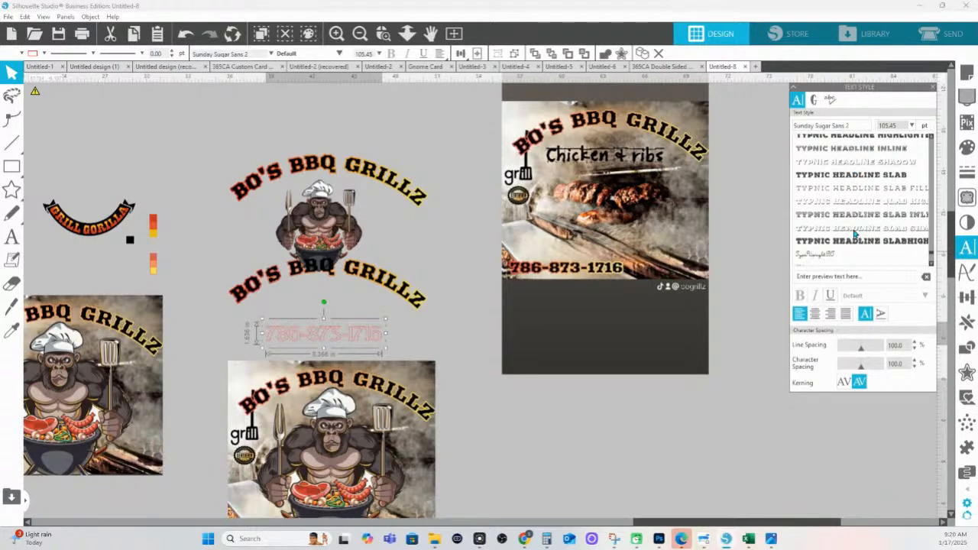
scroll(854, 233, "down", 3)
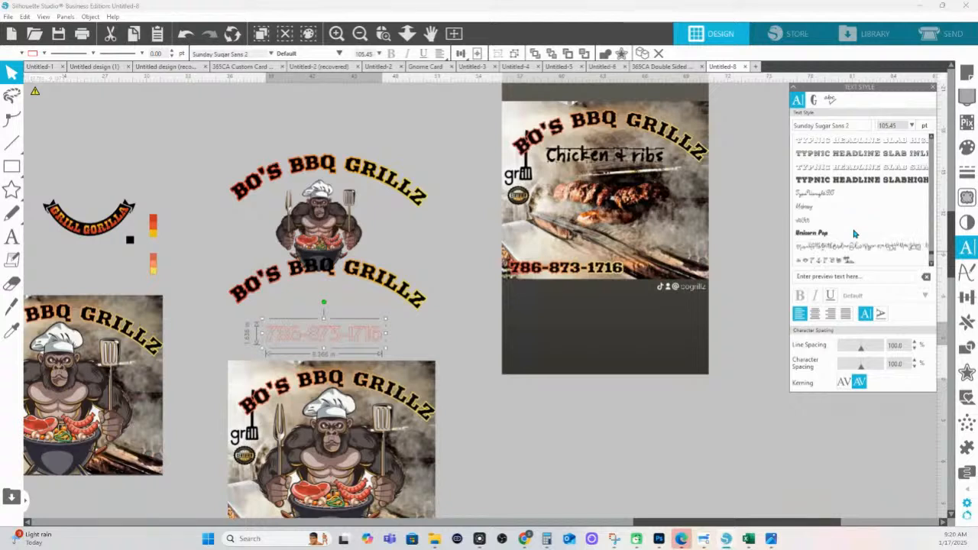
scroll(854, 233, "down", 5)
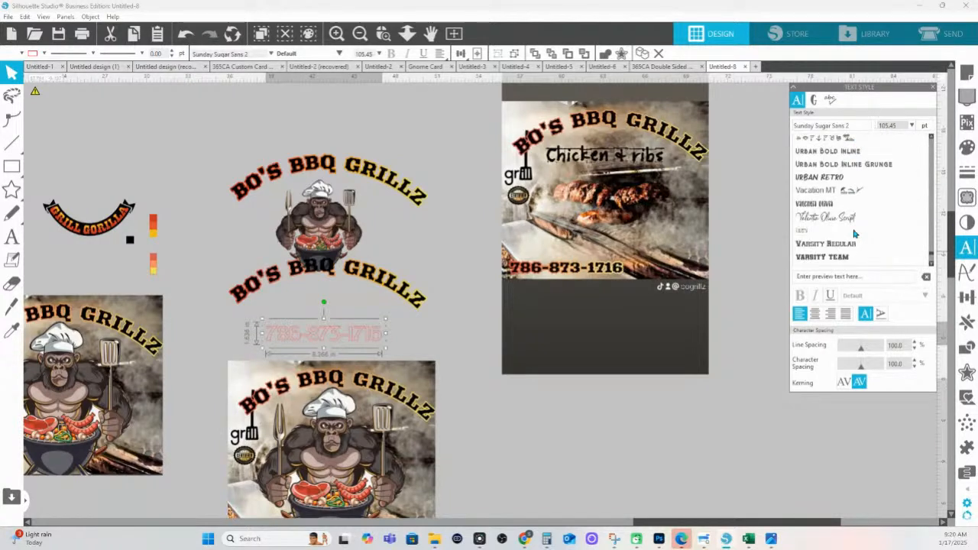
scroll(854, 233, "down", 5)
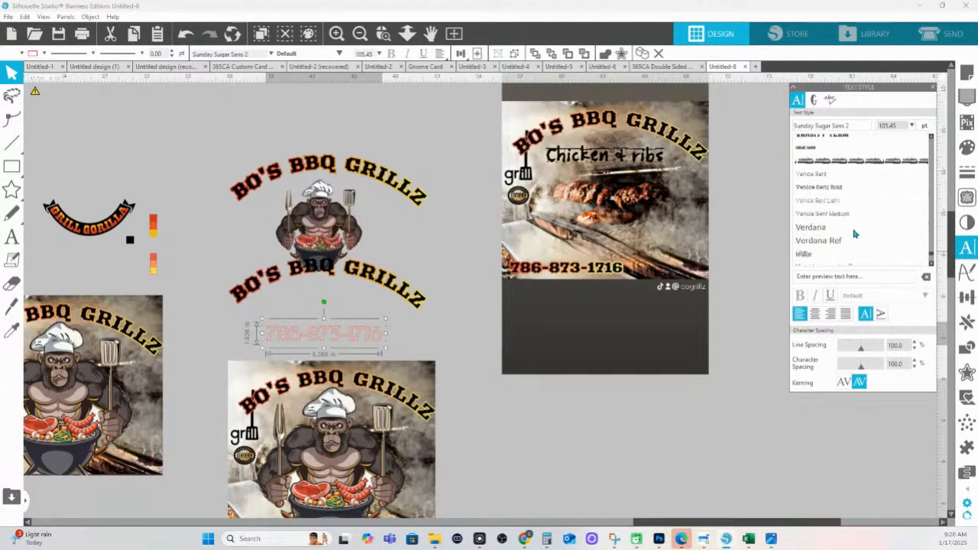
left_click(843, 231)
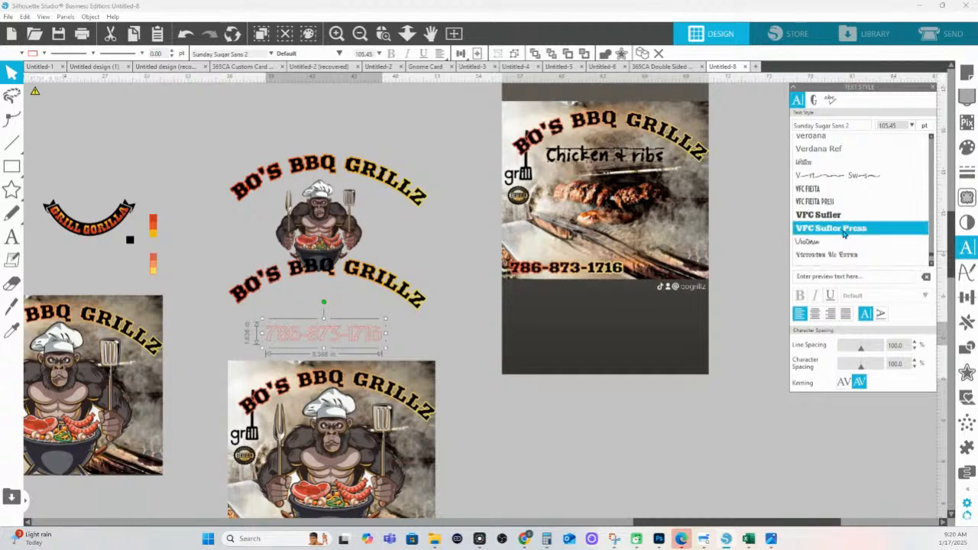
scroll(848, 234, "down", 3)
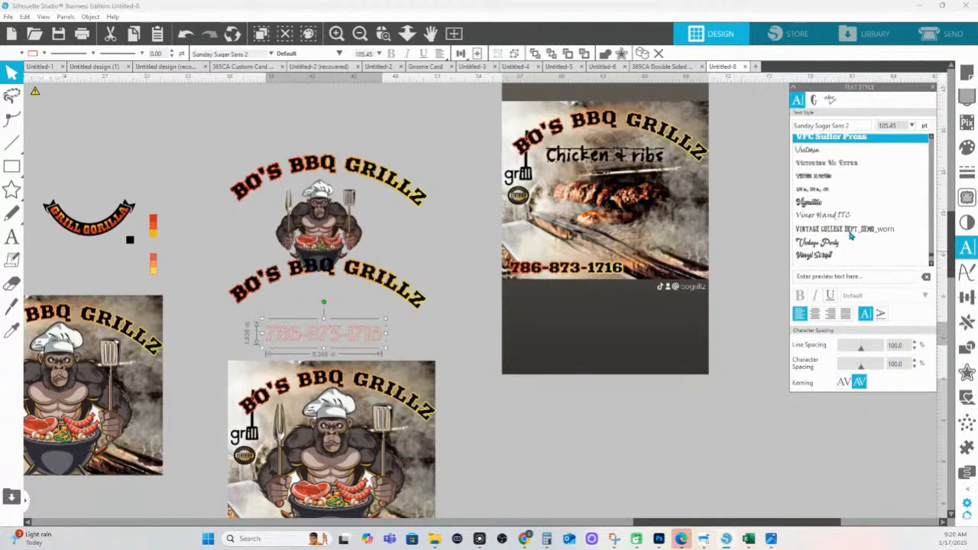
scroll(850, 234, "down", 8)
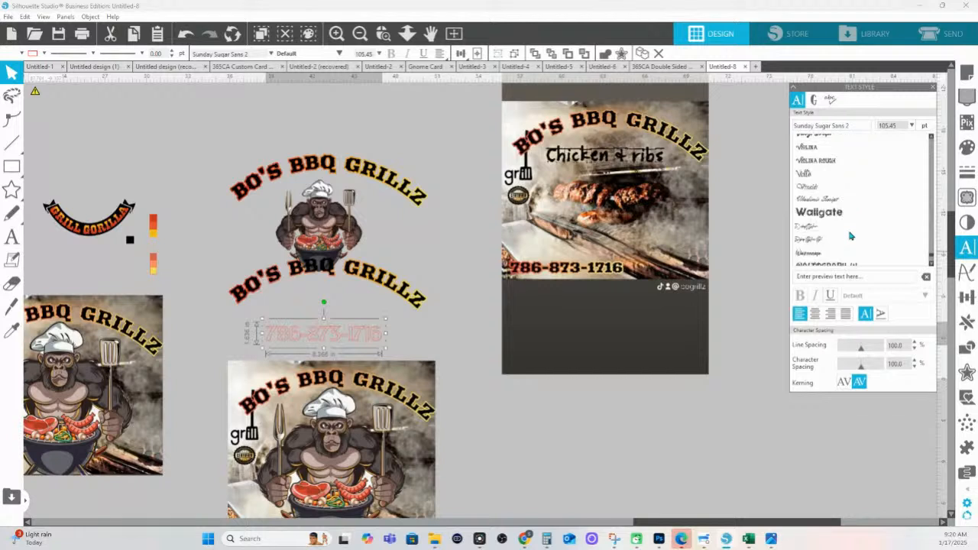
scroll(852, 235, "down", 6)
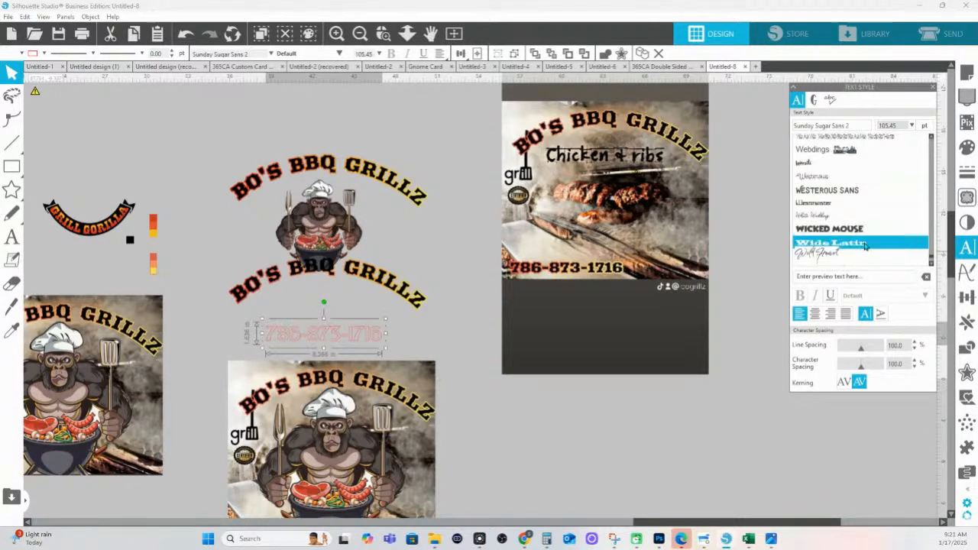
scroll(858, 242, "down", 4)
scroll(855, 245, "down", 5)
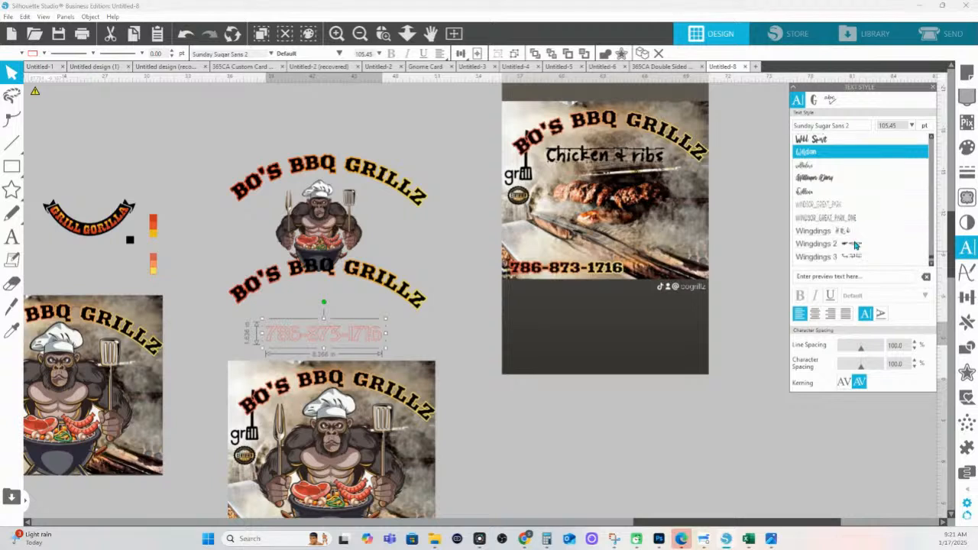
scroll(855, 245, "down", 8)
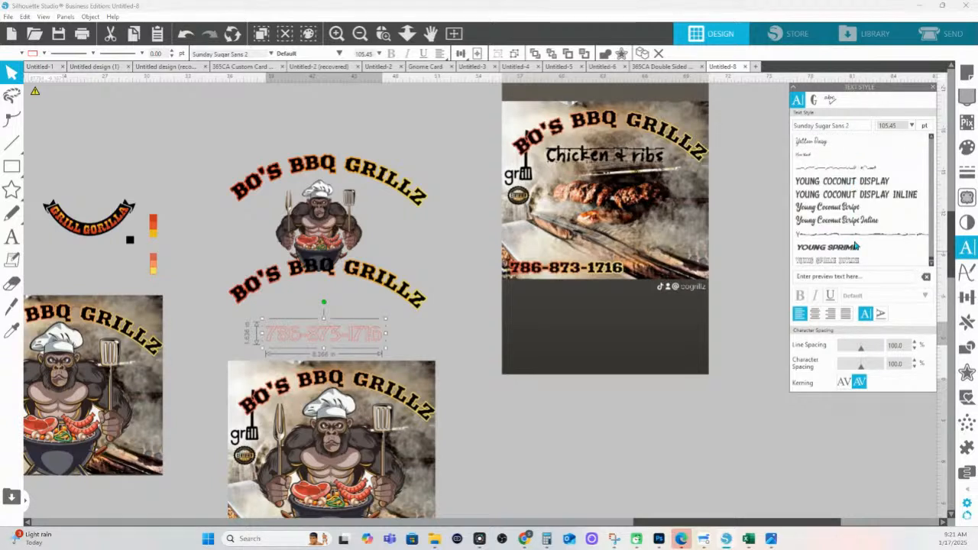
scroll(856, 245, "down", 2)
scroll(854, 245, "down", 3)
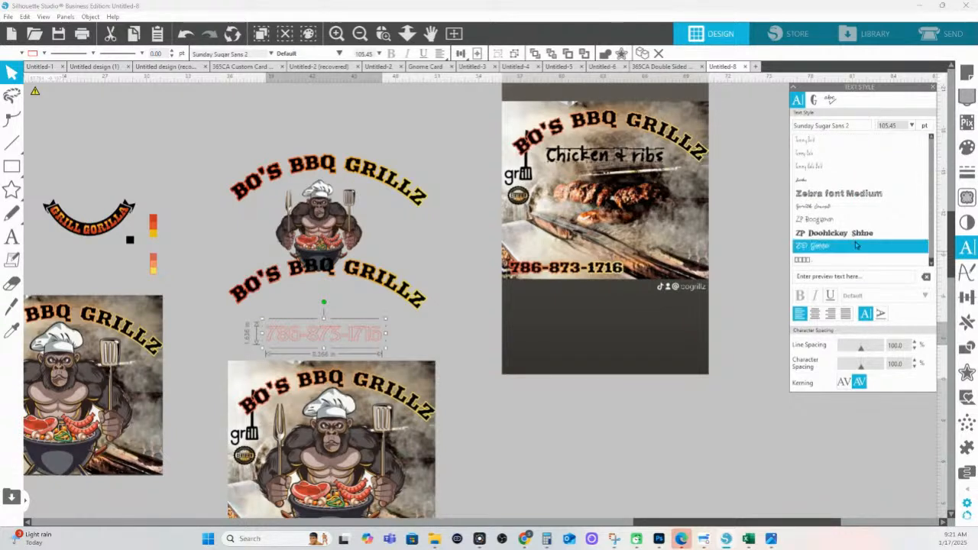
scroll(856, 246, "up", 15)
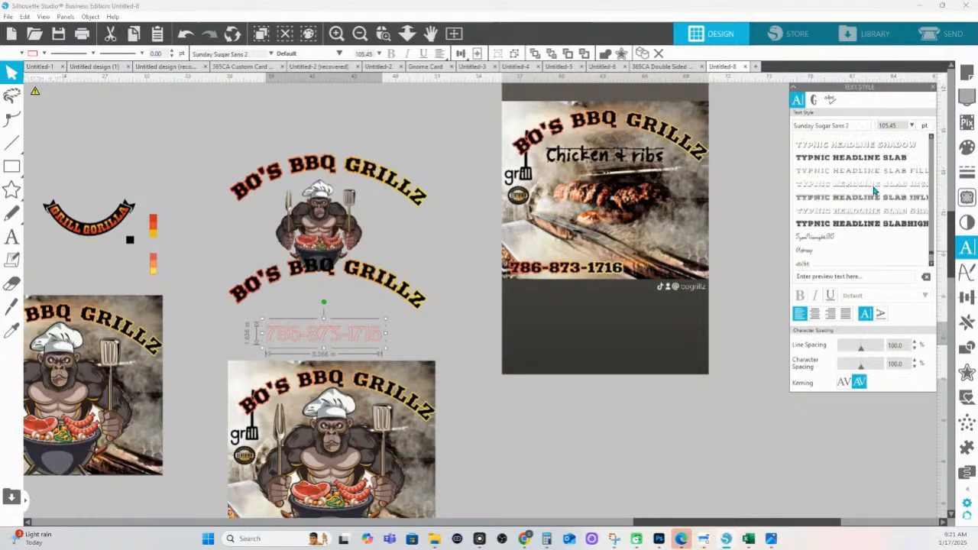
scroll(875, 191, "up", 8)
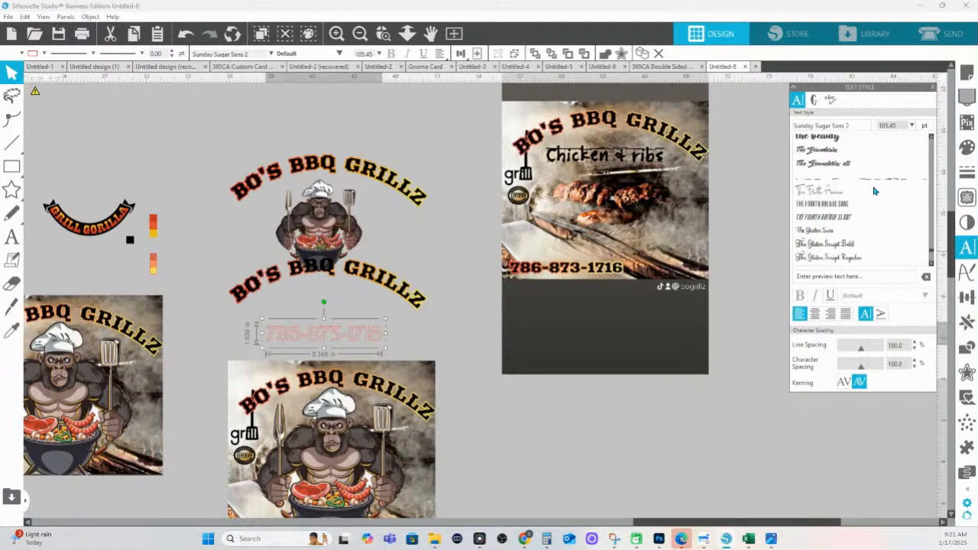
scroll(875, 191, "up", 5)
scroll(875, 191, "up", 4)
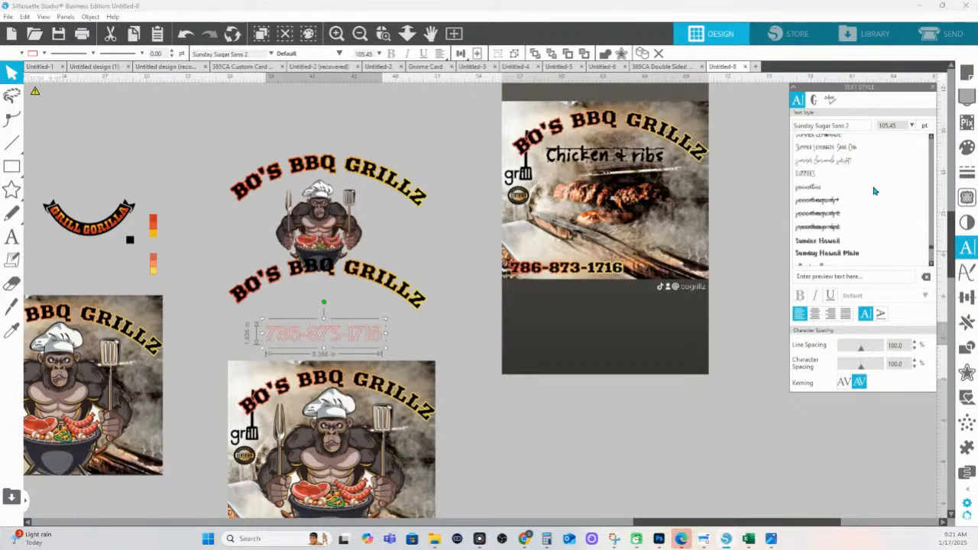
scroll(875, 191, "up", 3)
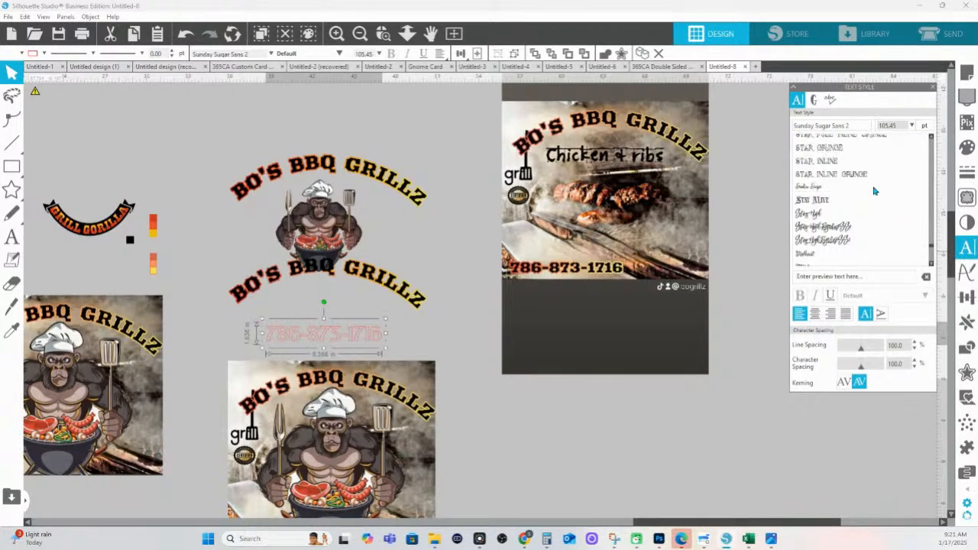
scroll(875, 191, "up", 12)
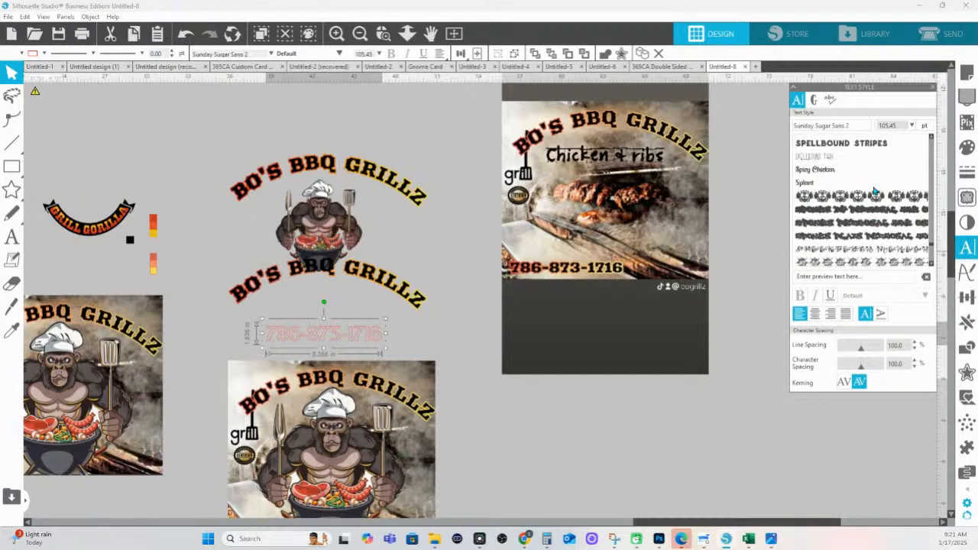
scroll(875, 191, "up", 10)
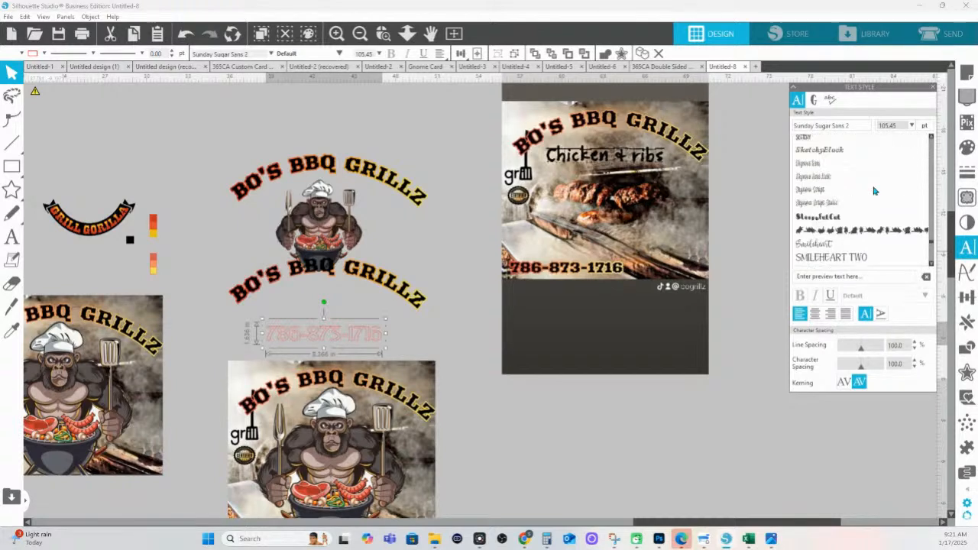
scroll(875, 190, "up", 3)
scroll(875, 191, "up", 4)
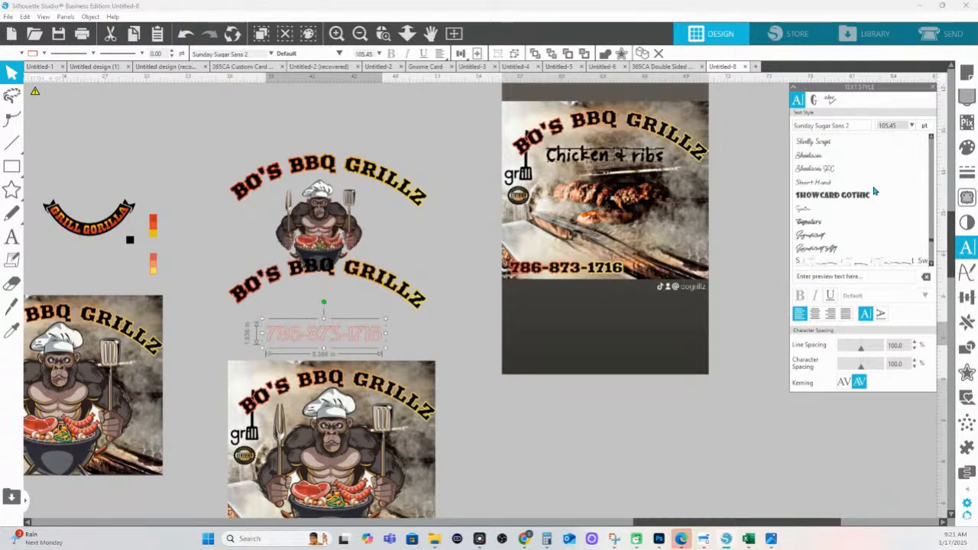
scroll(875, 191, "up", 5)
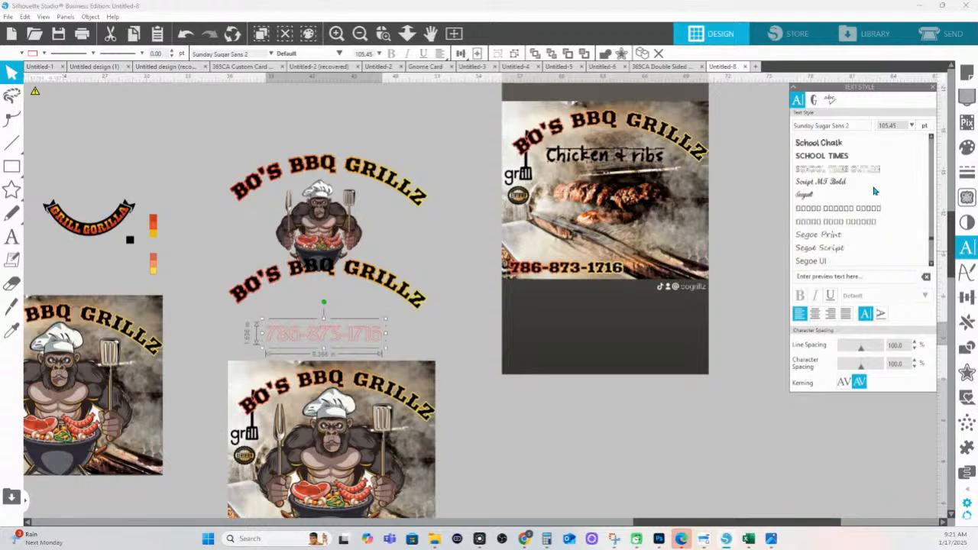
scroll(874, 191, "up", 2)
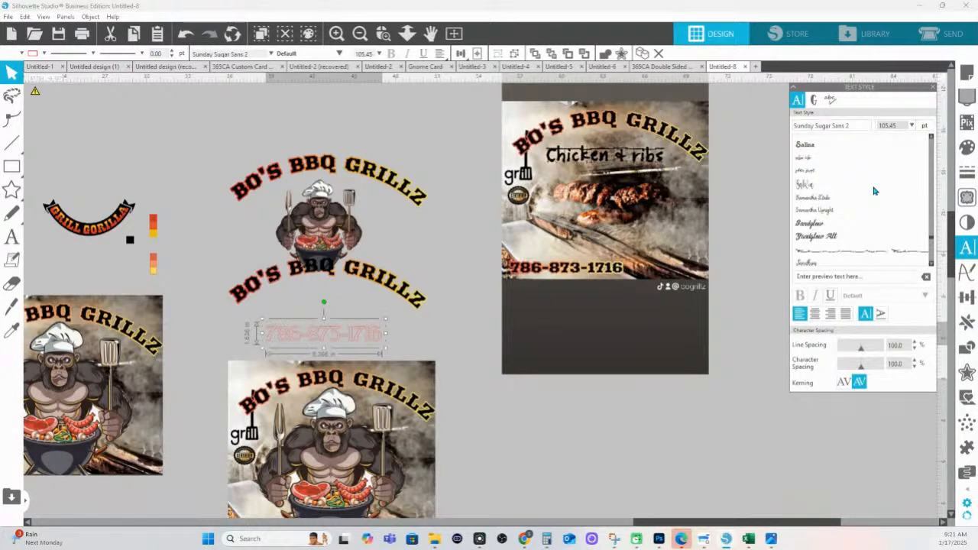
scroll(875, 191, "up", 4)
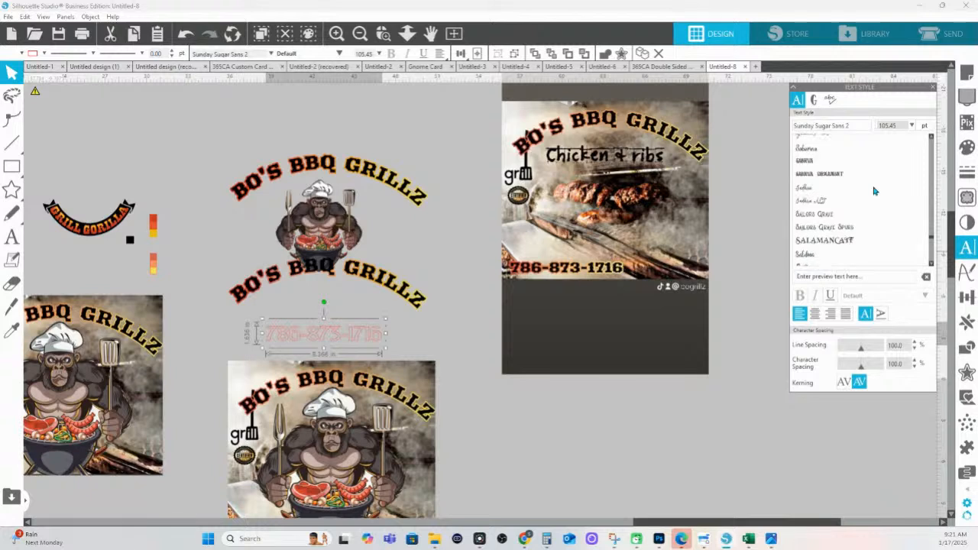
scroll(874, 191, "up", 10)
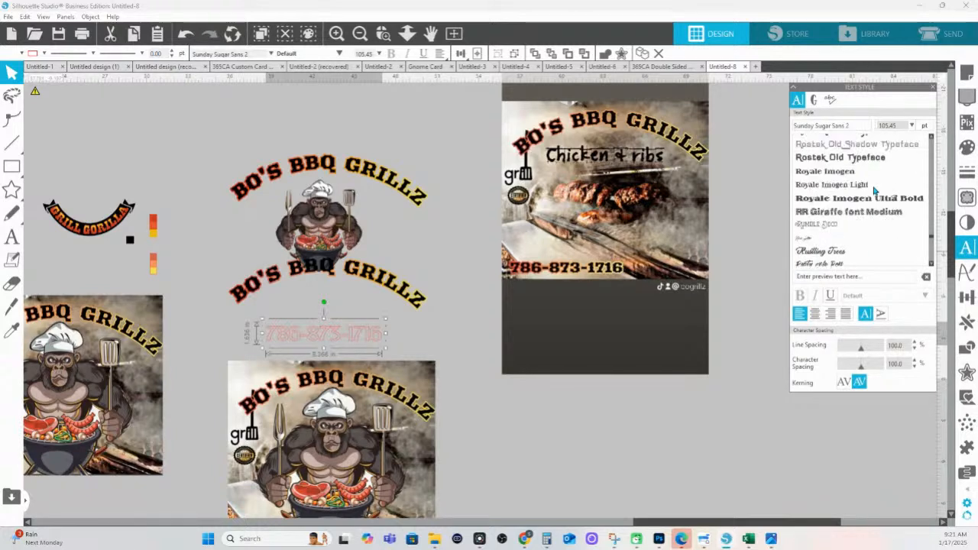
scroll(875, 191, "up", 6)
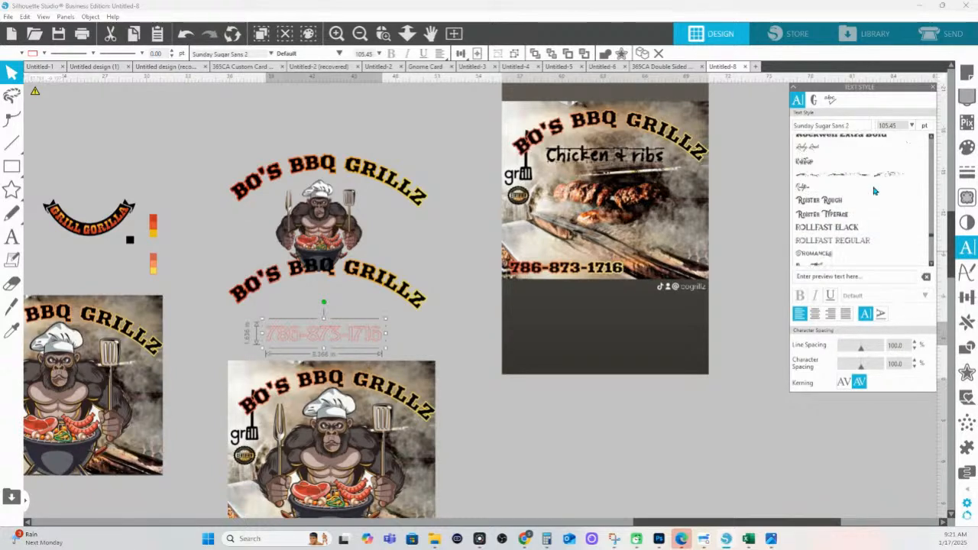
scroll(875, 191, "up", 2)
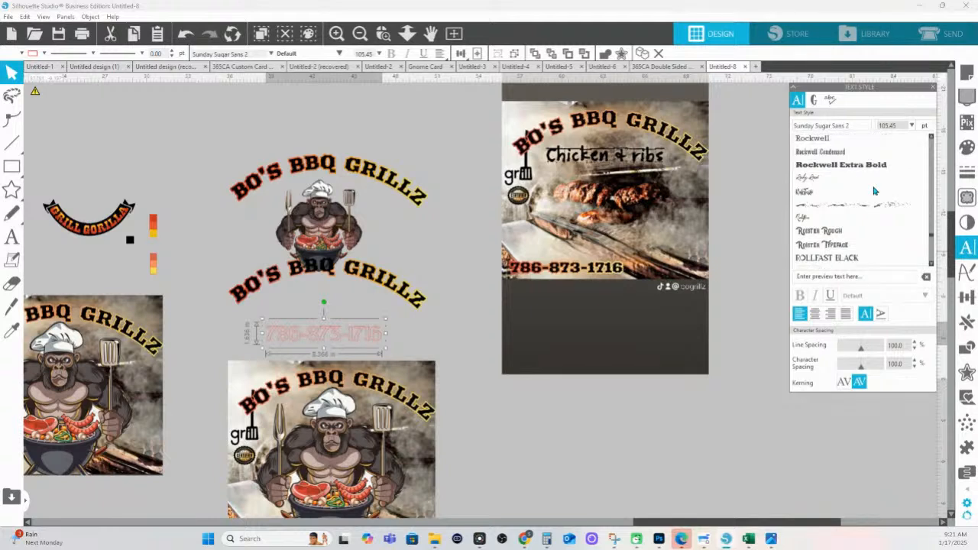
scroll(874, 191, "up", 6)
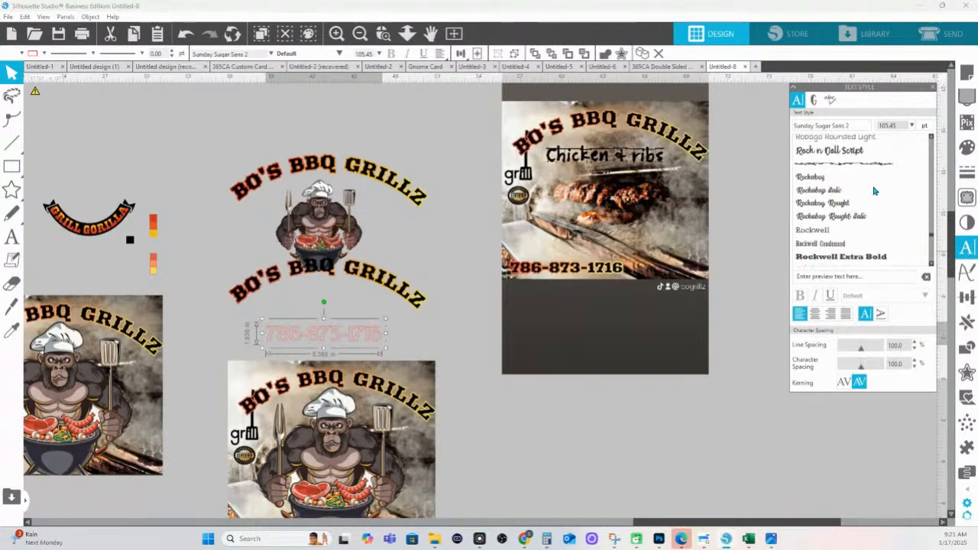
scroll(874, 191, "up", 6)
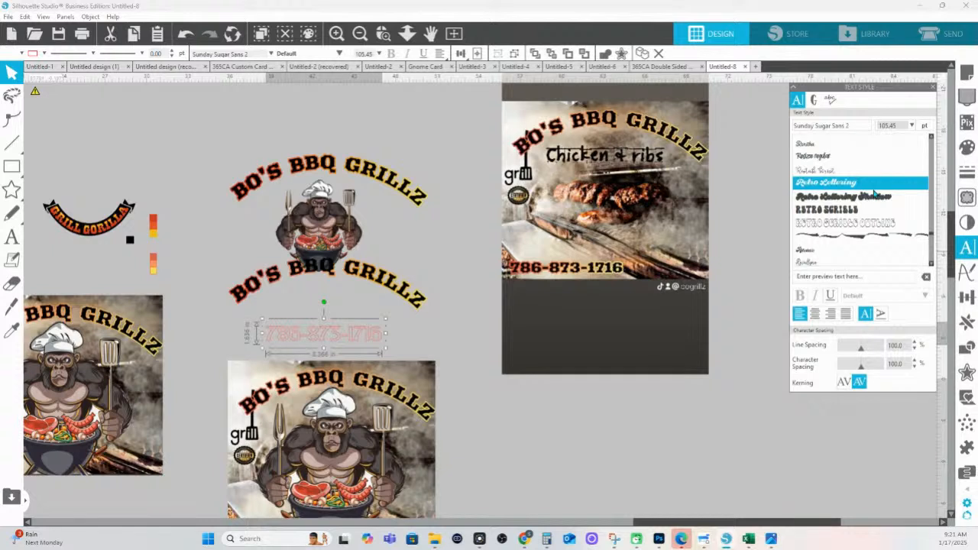
scroll(874, 193, "up", 3)
scroll(875, 194, "up", 8)
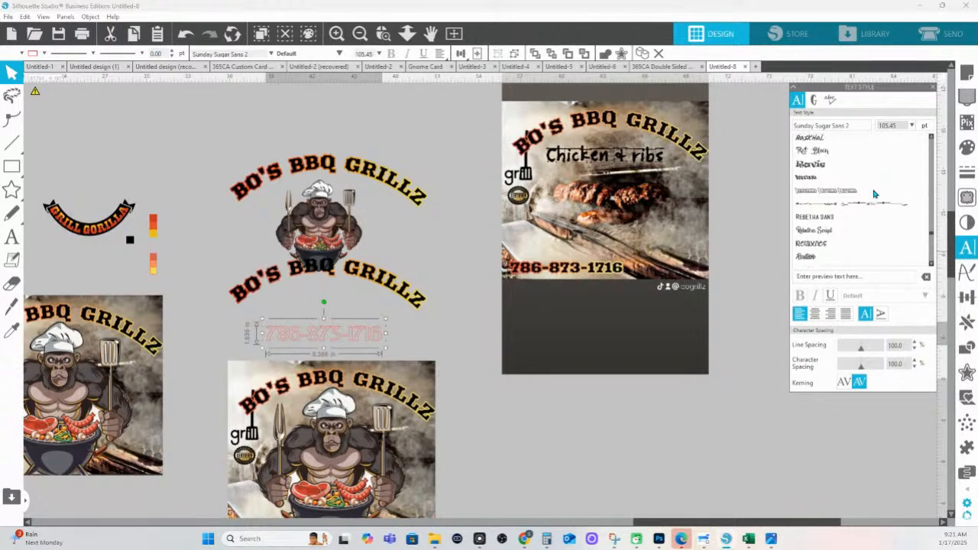
scroll(875, 194, "up", 10)
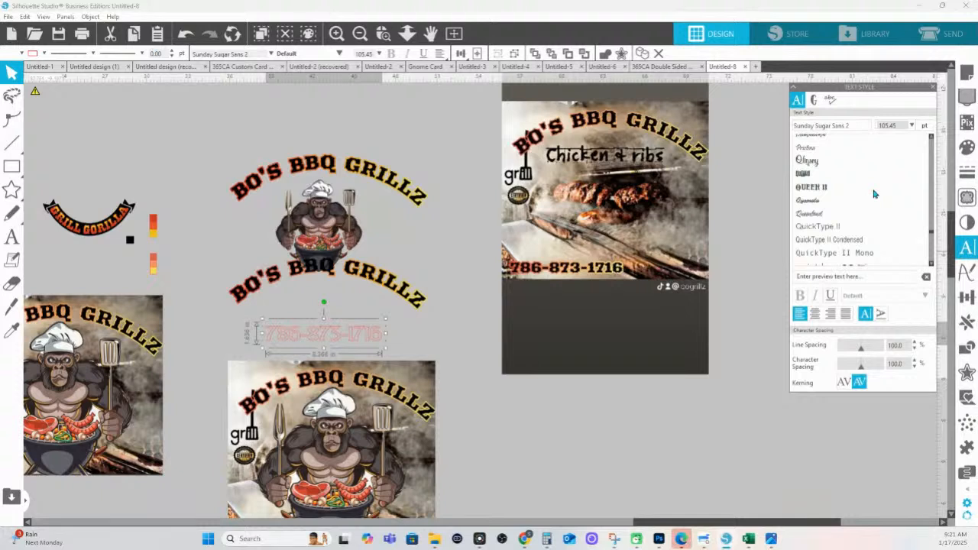
scroll(875, 193, "up", 8)
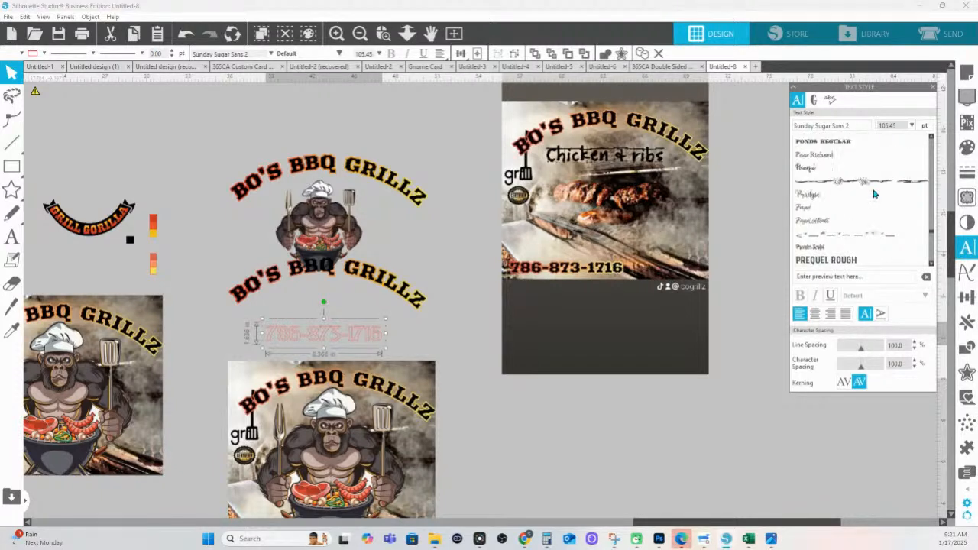
scroll(875, 193, "up", 2)
scroll(874, 193, "up", 4)
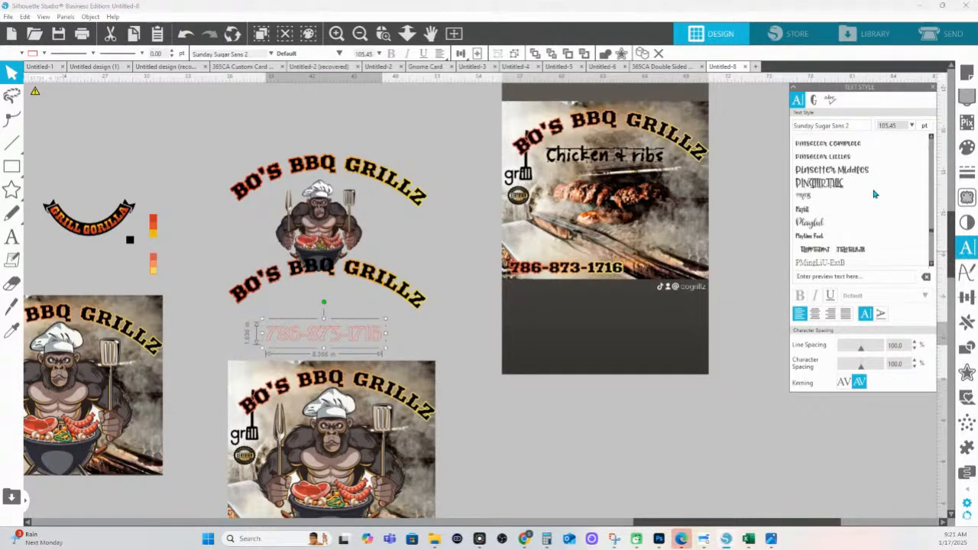
scroll(875, 193, "up", 2)
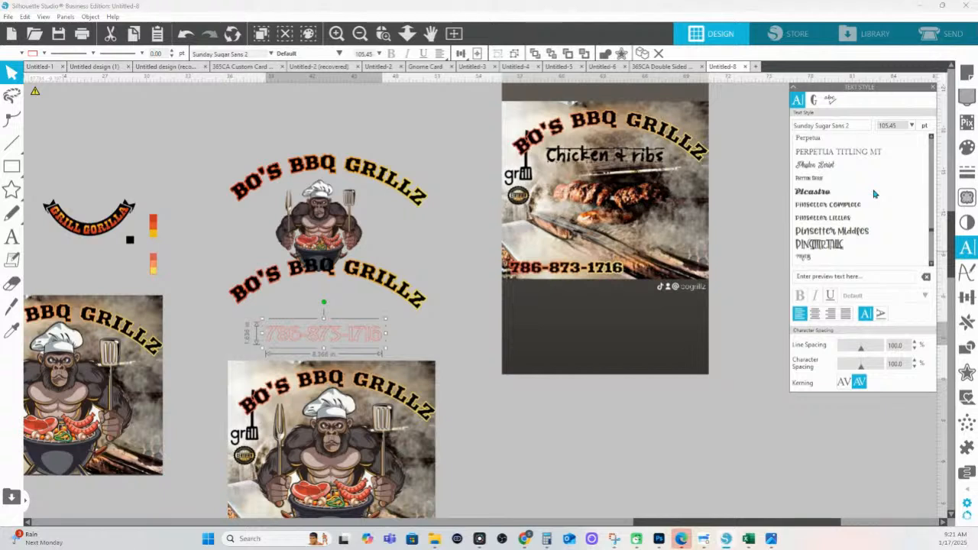
scroll(875, 209, "up", 1)
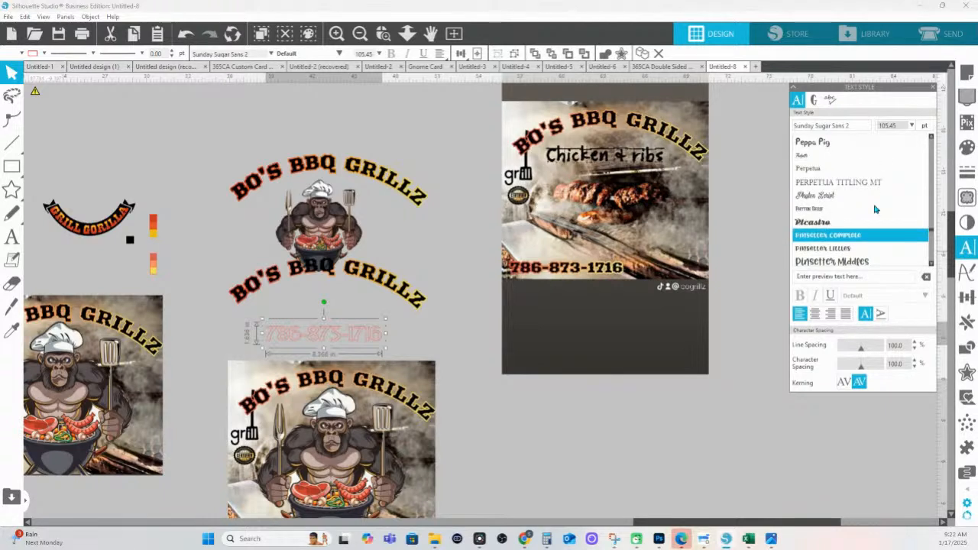
scroll(875, 208, "up", 2)
scroll(875, 209, "up", 5)
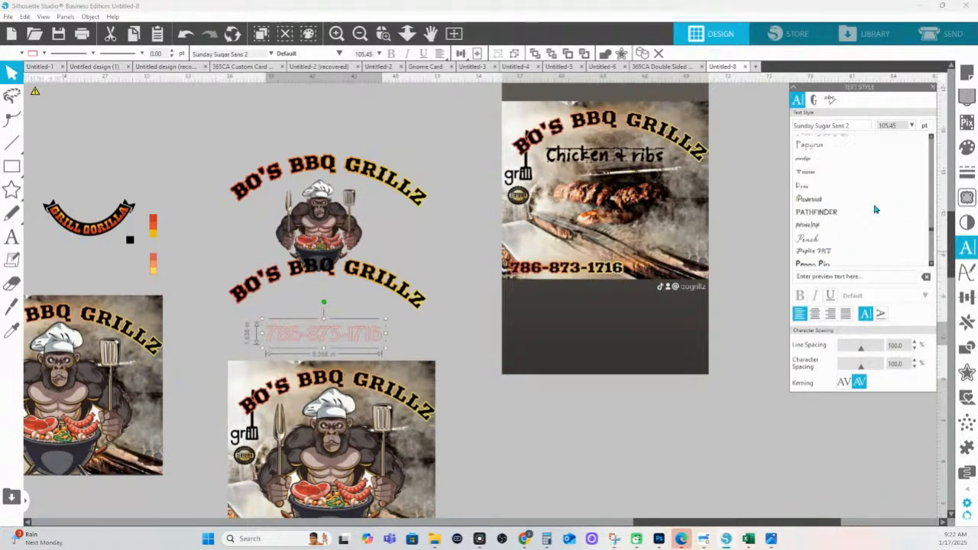
scroll(876, 208, "up", 2)
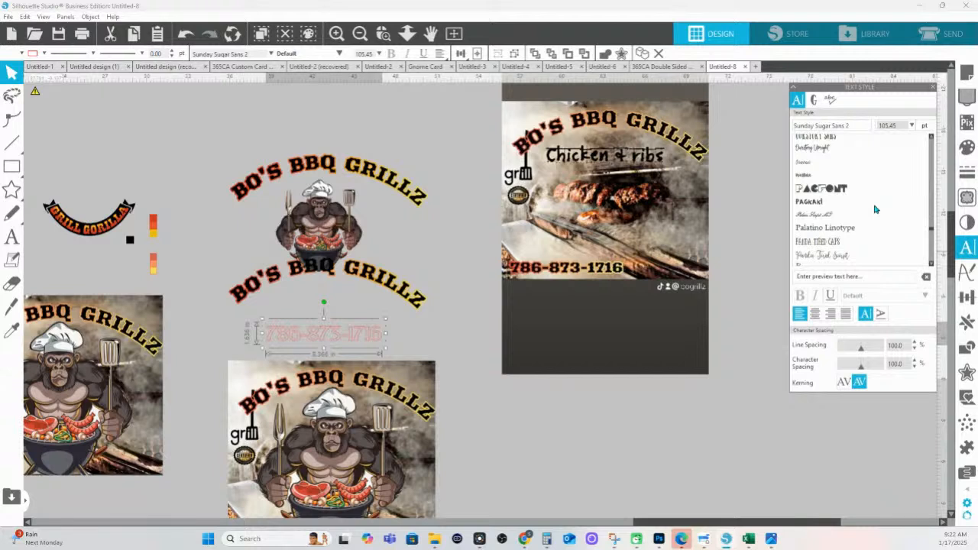
scroll(875, 209, "up", 5)
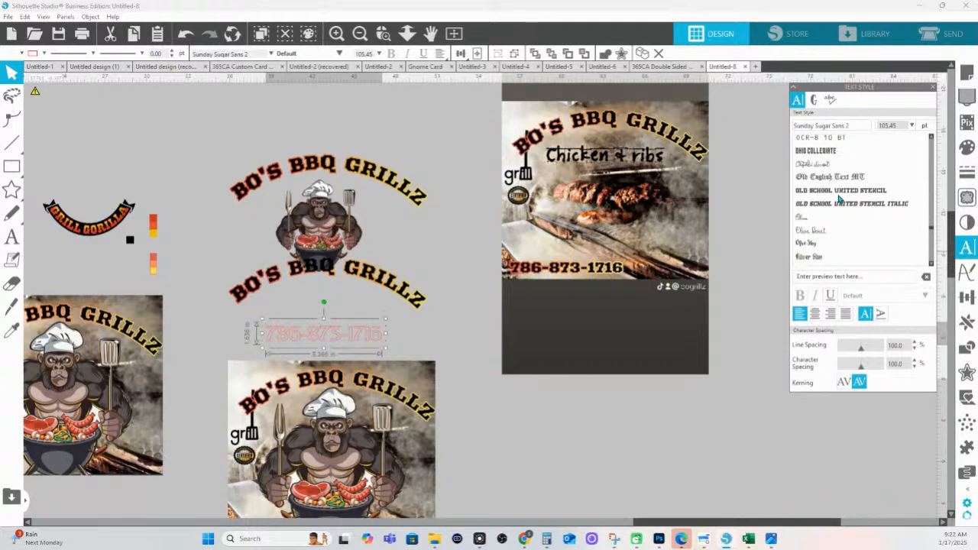
scroll(839, 198, "up", 5)
scroll(839, 198, "up", 6)
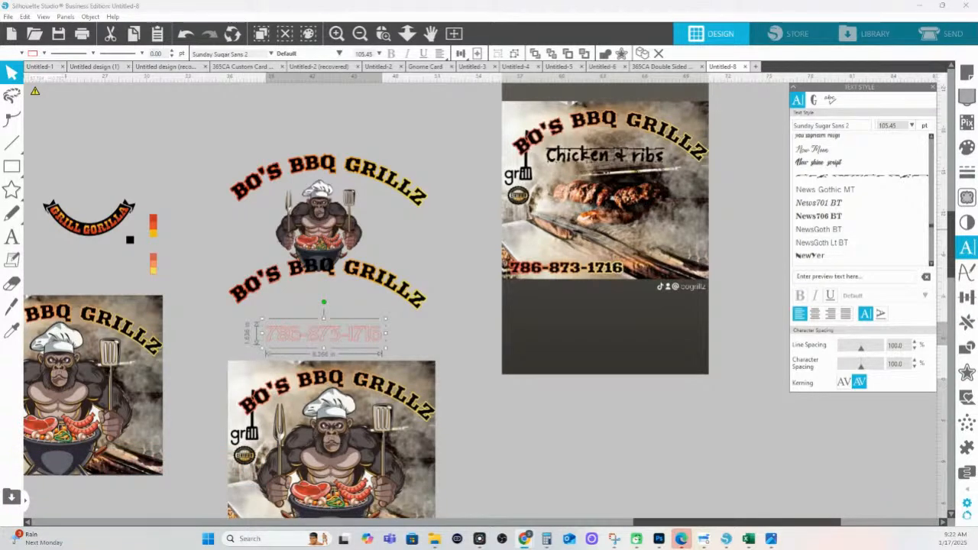
scroll(861, 225, "up", 3)
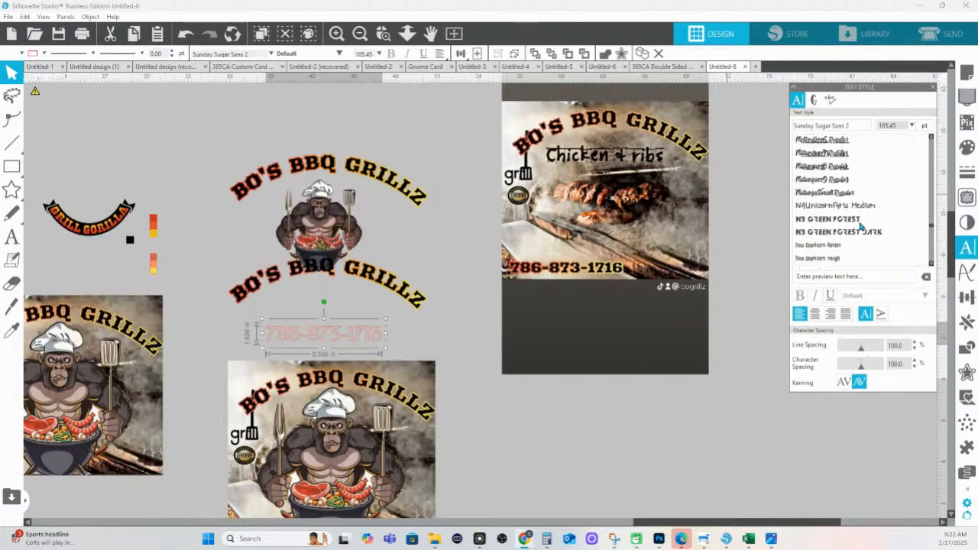
scroll(860, 225, "up", 6)
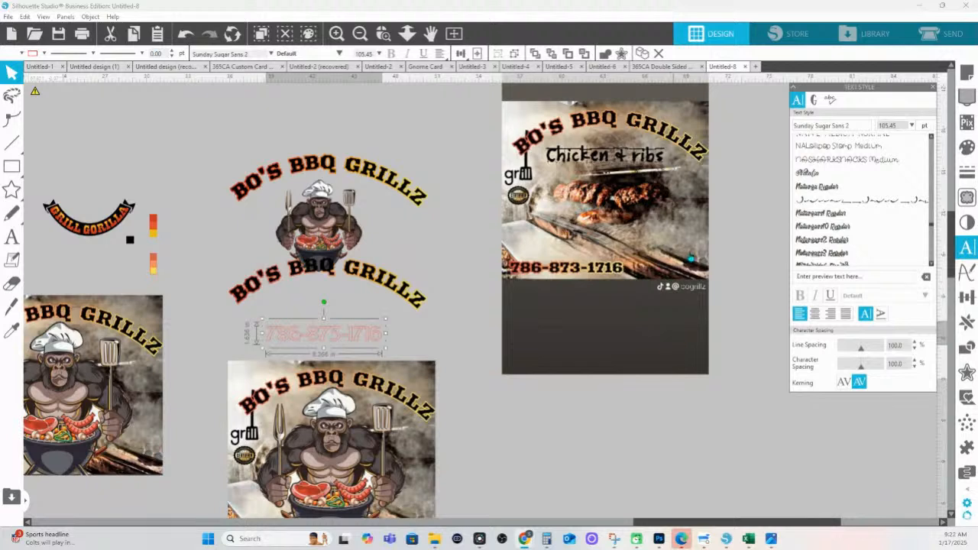
scroll(864, 229, "up", 1)
scroll(865, 229, "up", 5)
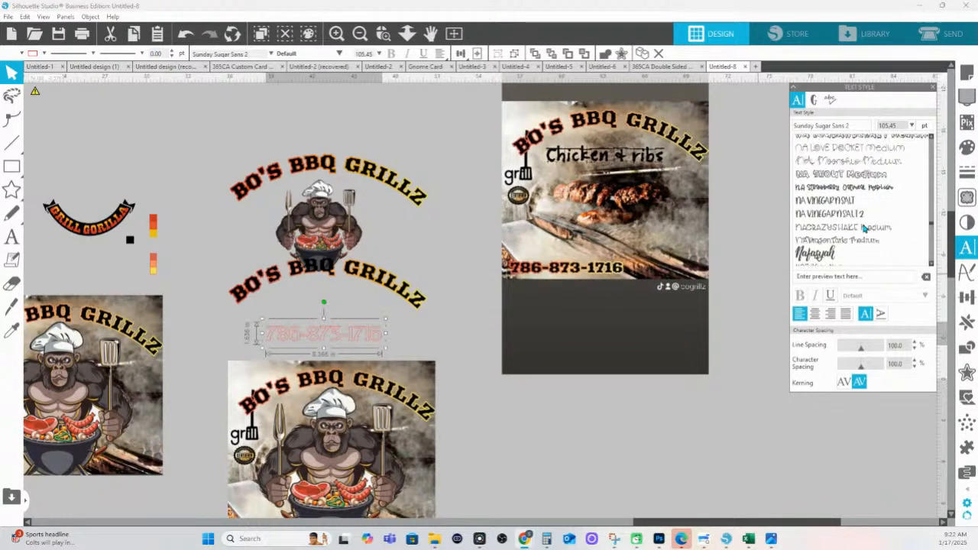
scroll(860, 226, "up", 1)
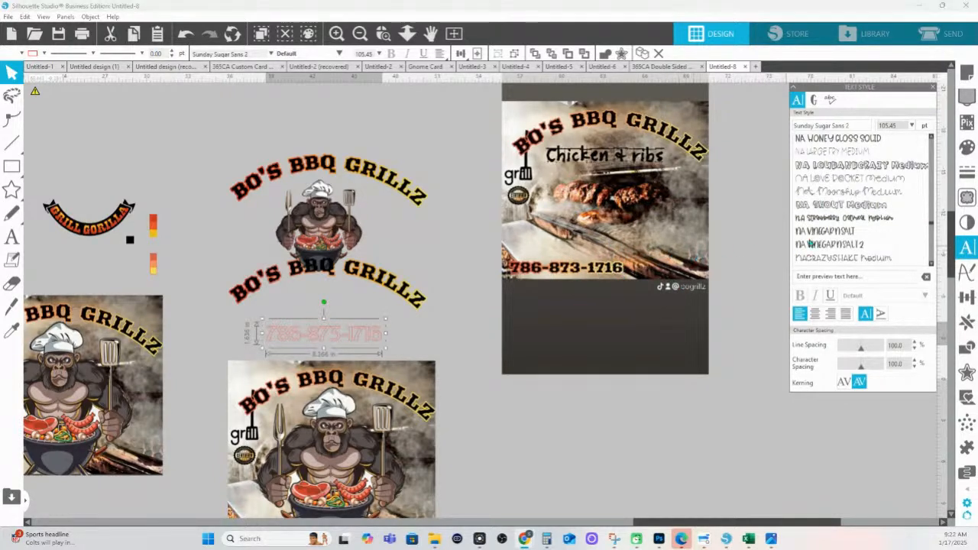
scroll(820, 233, "up", 3)
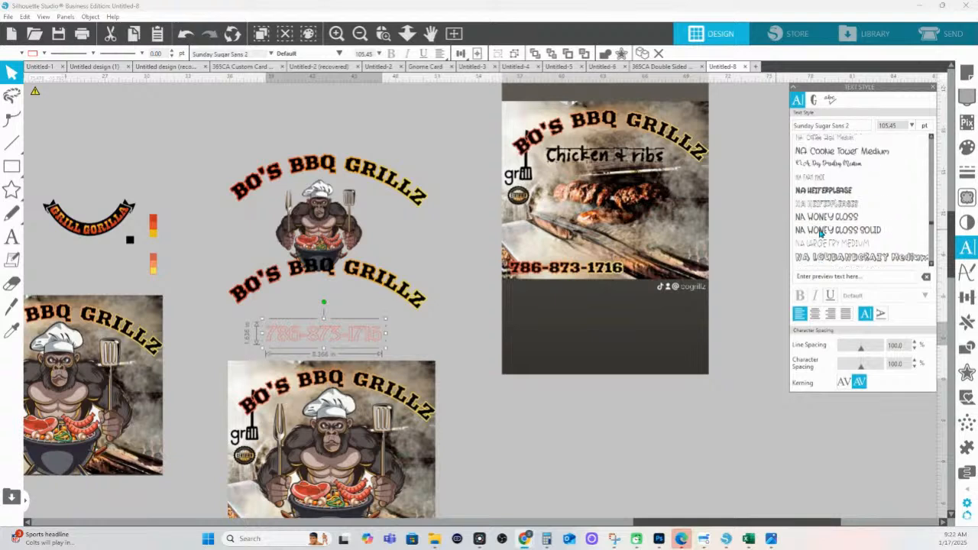
scroll(819, 233, "up", 3)
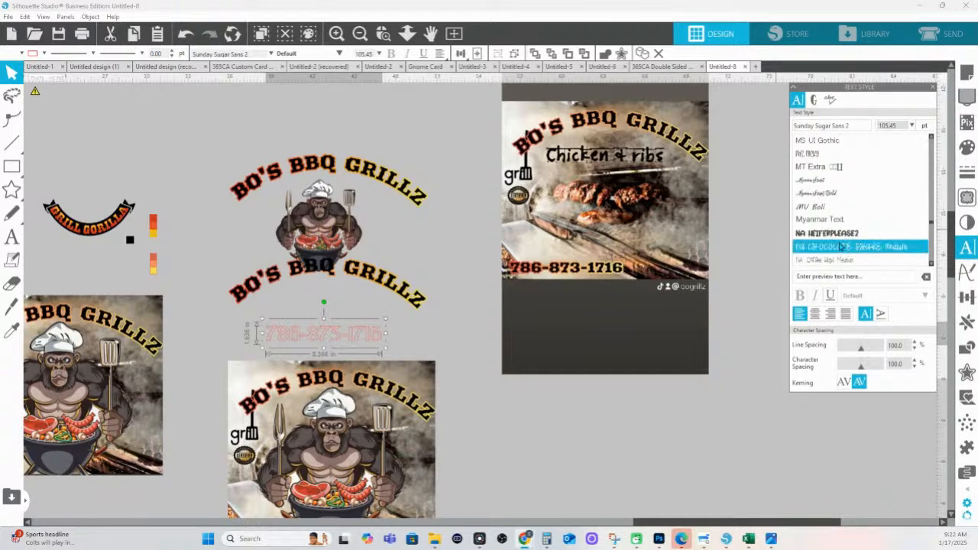
Scroll the Text Style font list up to the M fonts to reach Maxton
scroll(840, 246, "up", 2)
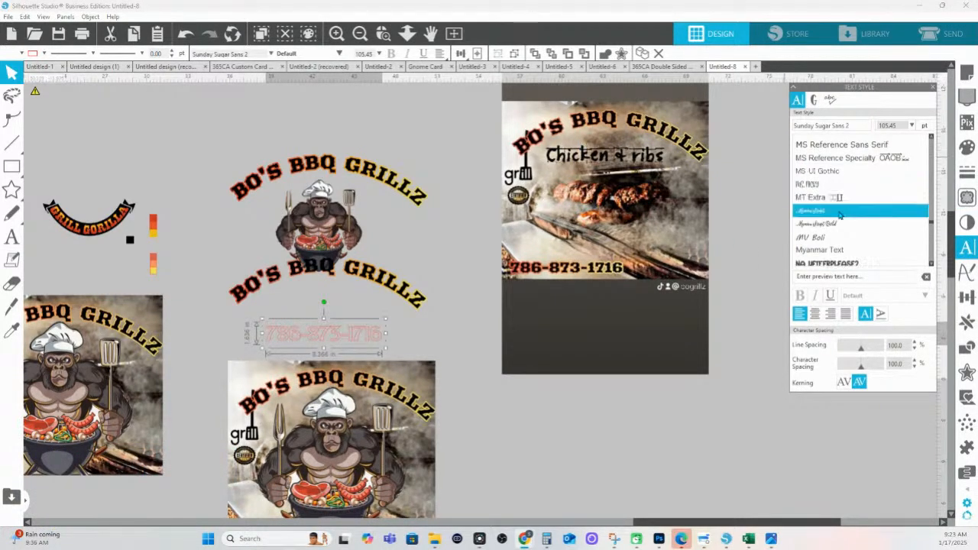
scroll(834, 229, "up", 3)
scroll(835, 228, "up", 5)
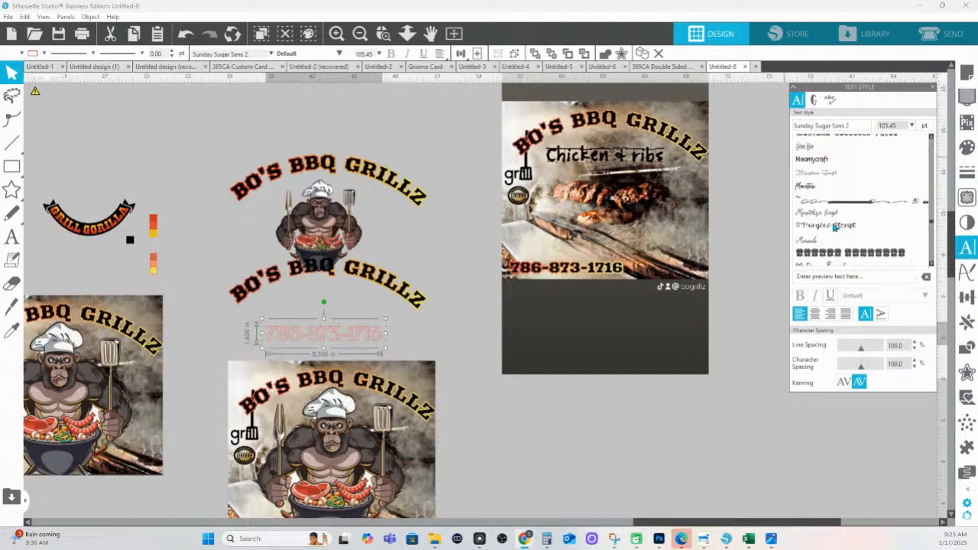
scroll(834, 228, "up", 5)
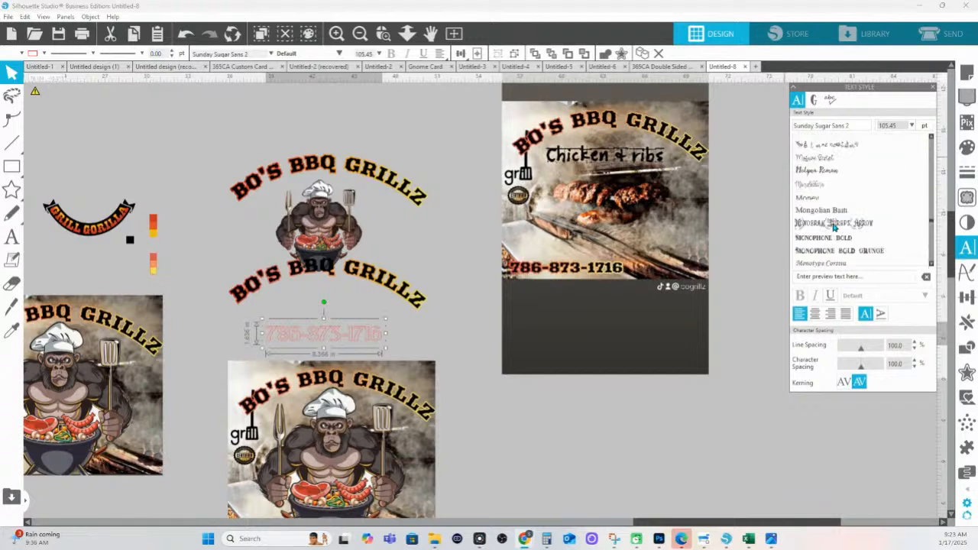
scroll(835, 228, "up", 4)
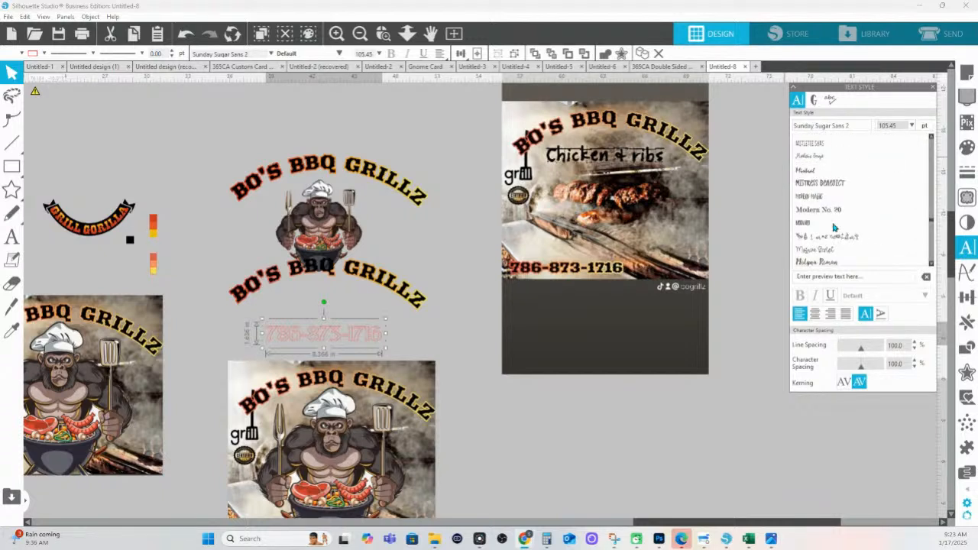
scroll(834, 227, "up", 3)
scroll(835, 227, "up", 5)
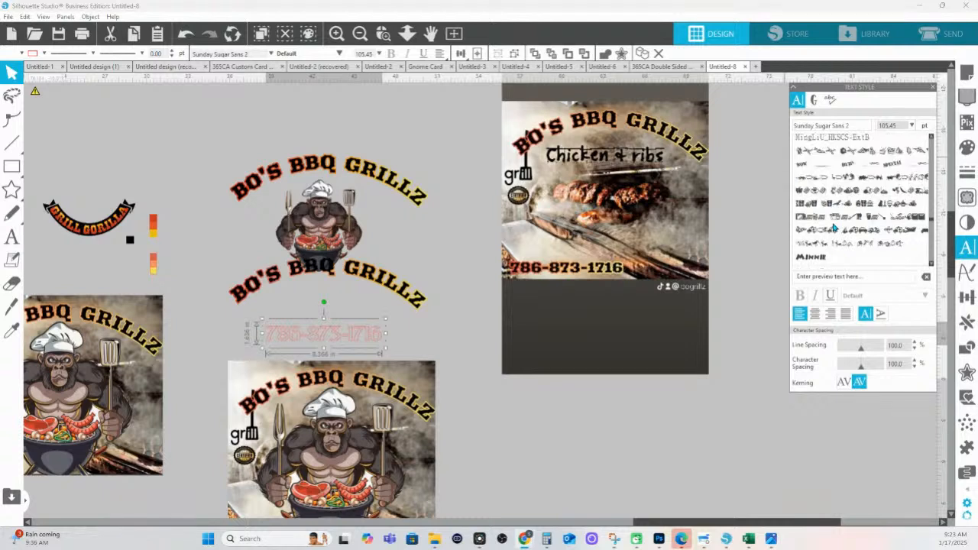
scroll(835, 227, "up", 3)
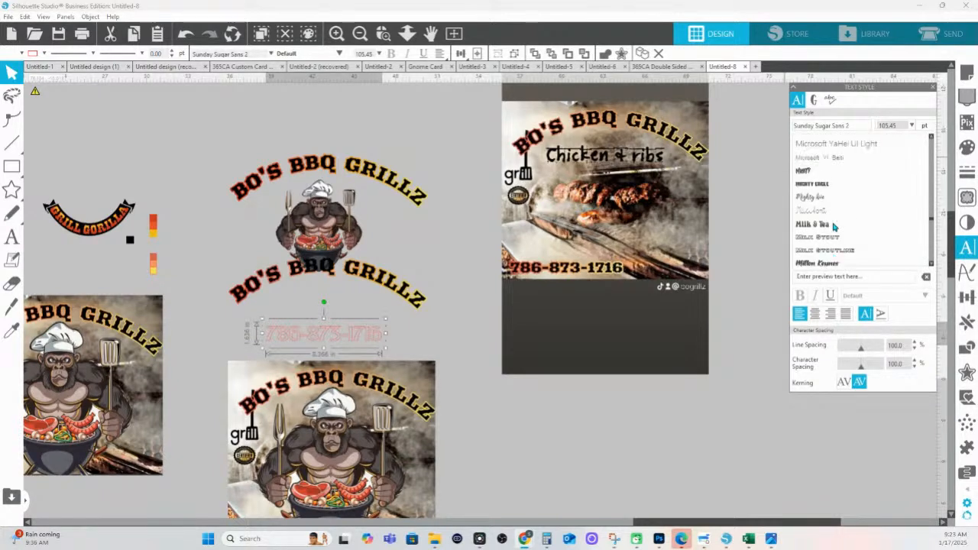
scroll(834, 227, "up", 8)
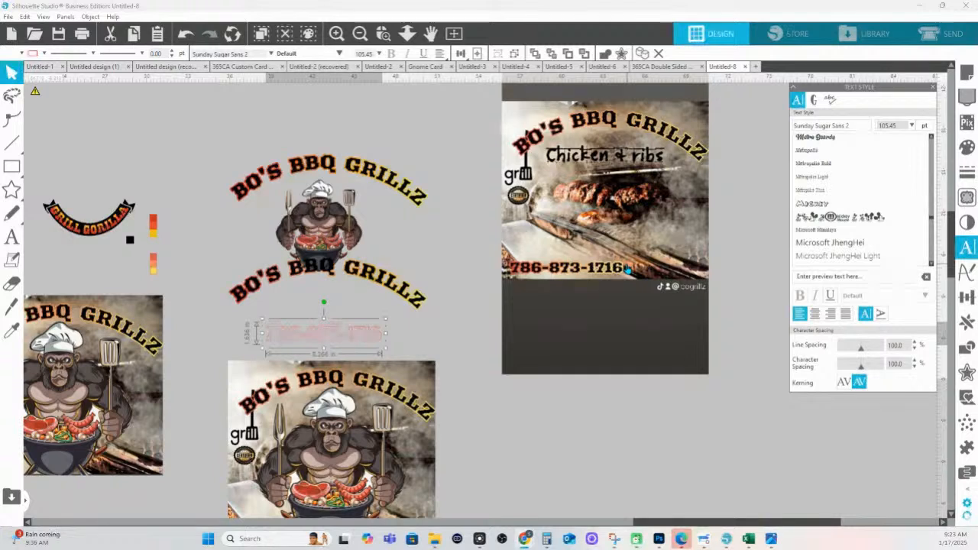
scroll(816, 208, "up", 3)
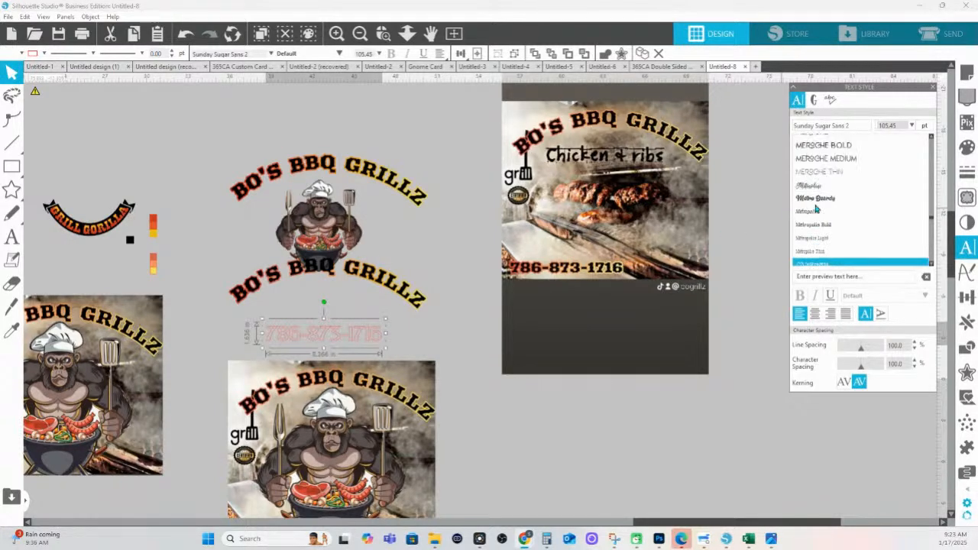
scroll(816, 207, "up", 4)
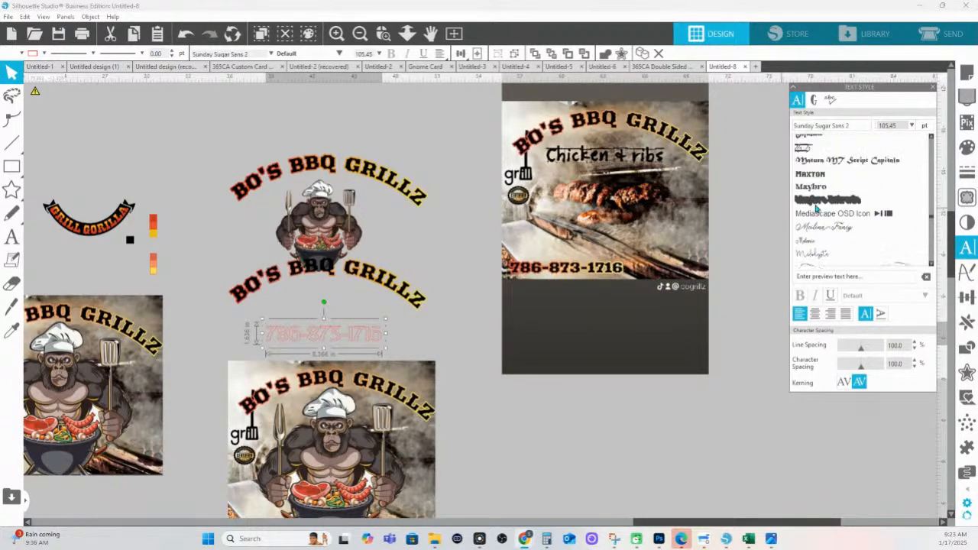
scroll(816, 208, "up", 1)
Apply the Maxton font in its Regular style to the phone-number text
left_click(822, 211)
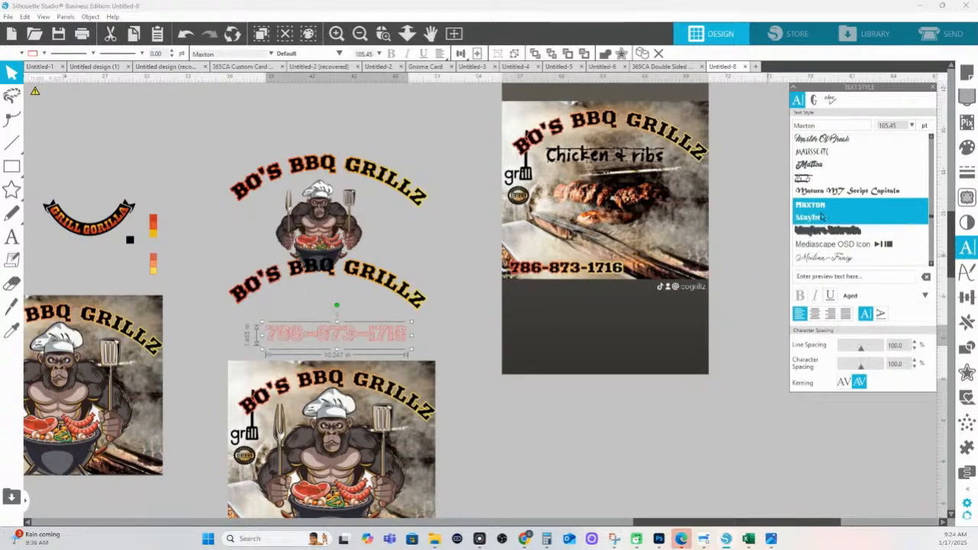
left_click(886, 295)
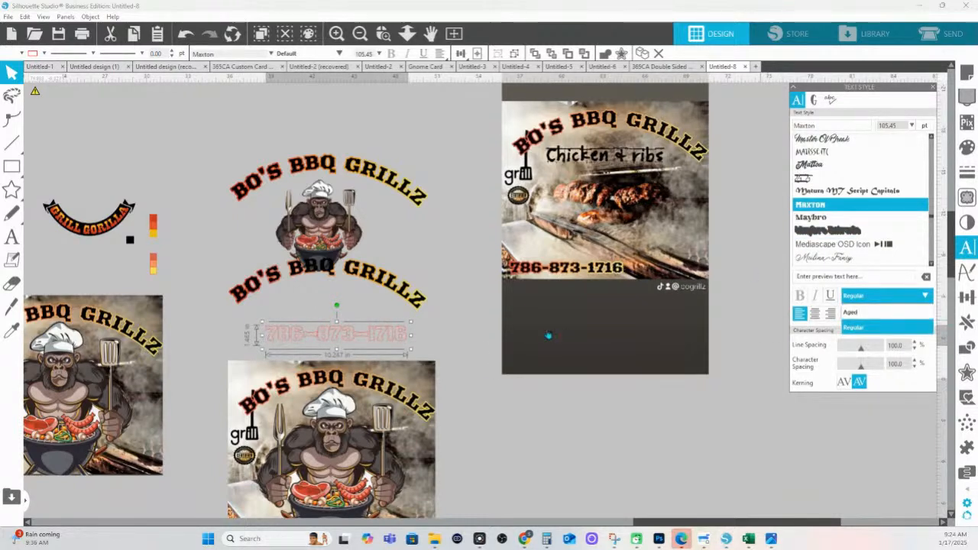
left_click(426, 354)
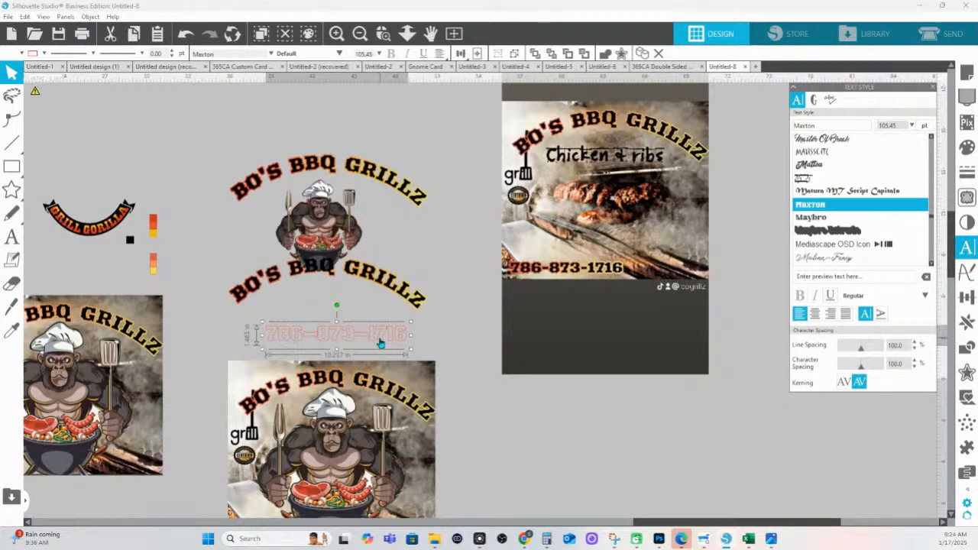
Nudge the phone number slightly up and left, then zoom to check it
left_click_drag(381, 344, 372, 334)
left_click(385, 35)
left_click_drag(236, 300, 520, 354)
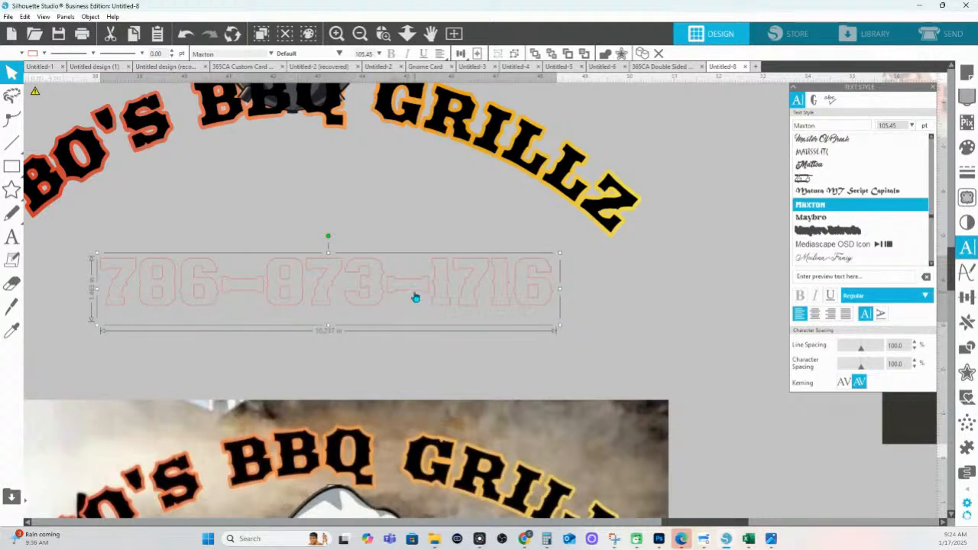
scroll(372, 292, "down", 8)
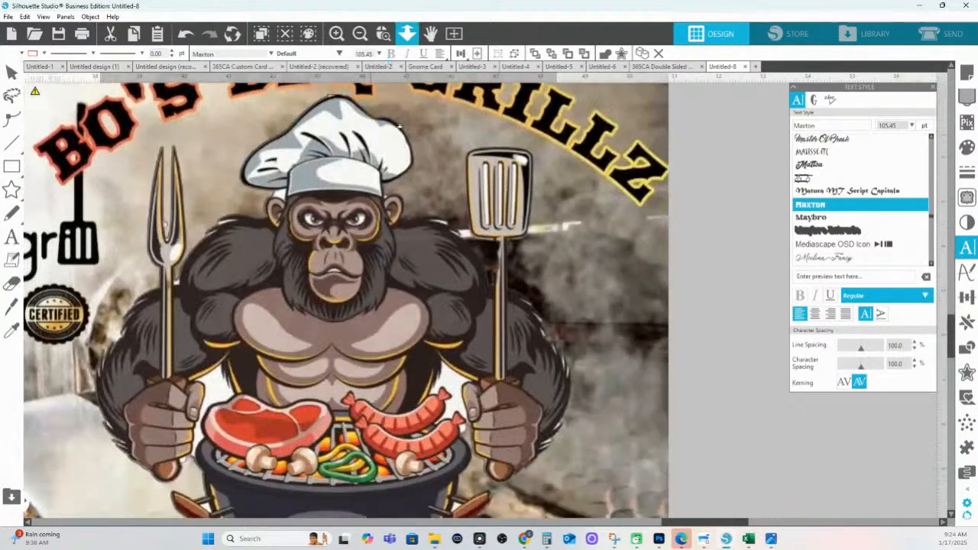
left_click(407, 34)
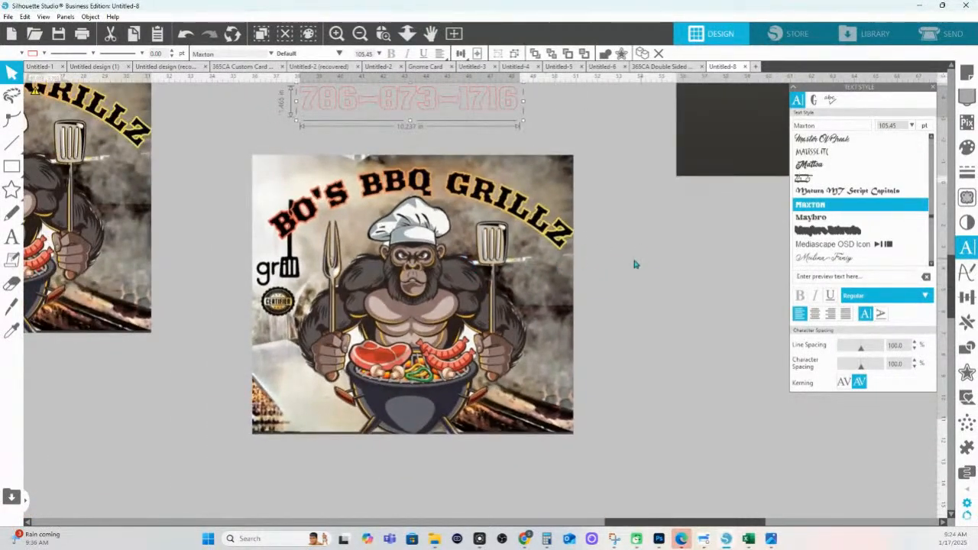
left_click_drag(738, 192, 618, 387)
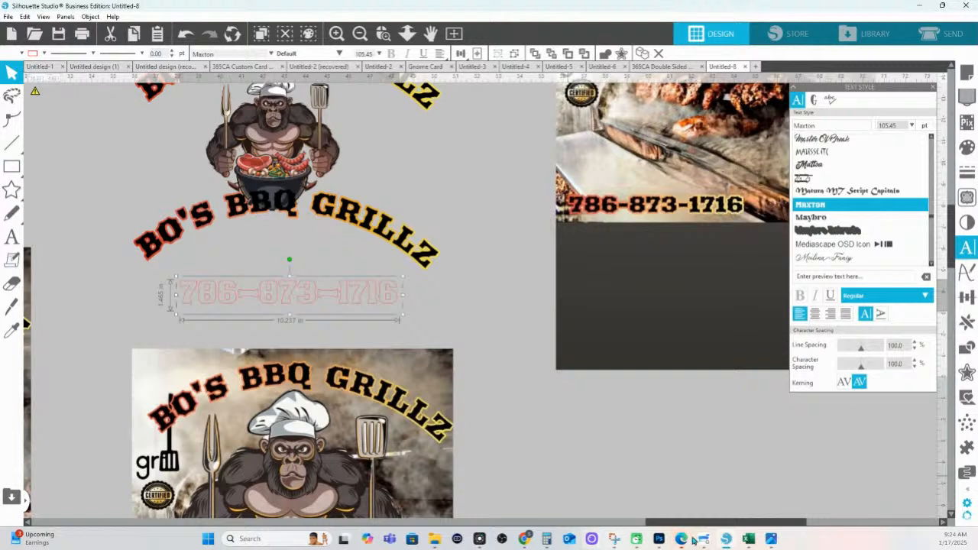
mouse_move(770, 541)
mouse_move(529, 542)
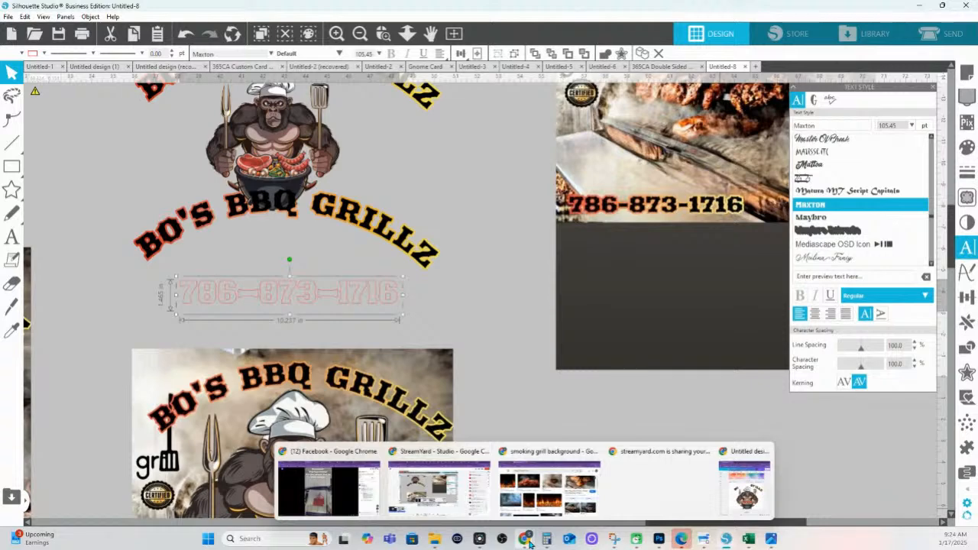
left_click(745, 482)
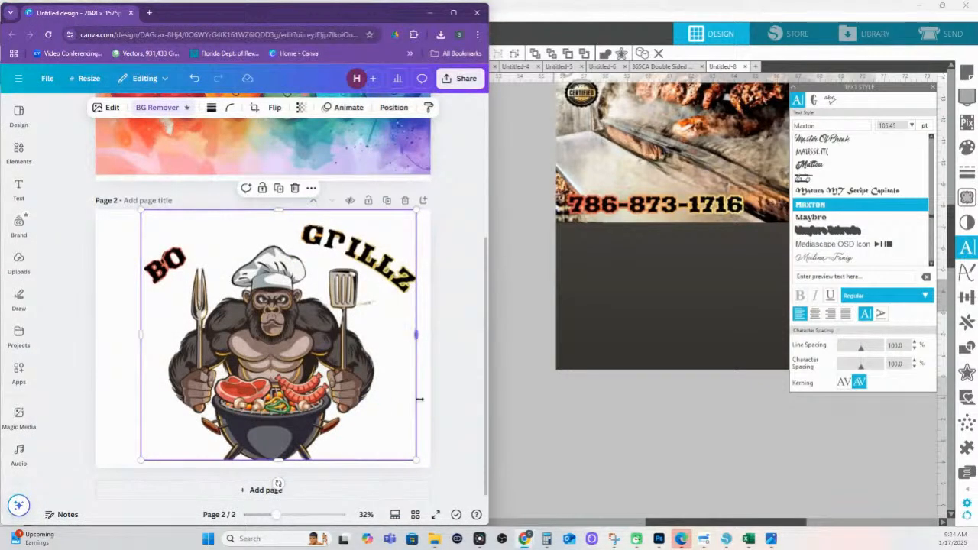
left_click(19, 187)
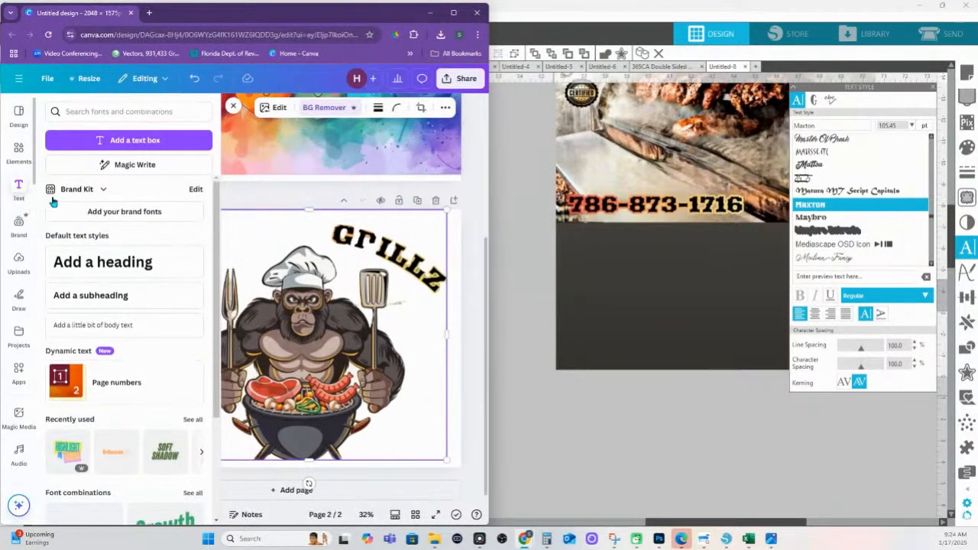
left_click(115, 142)
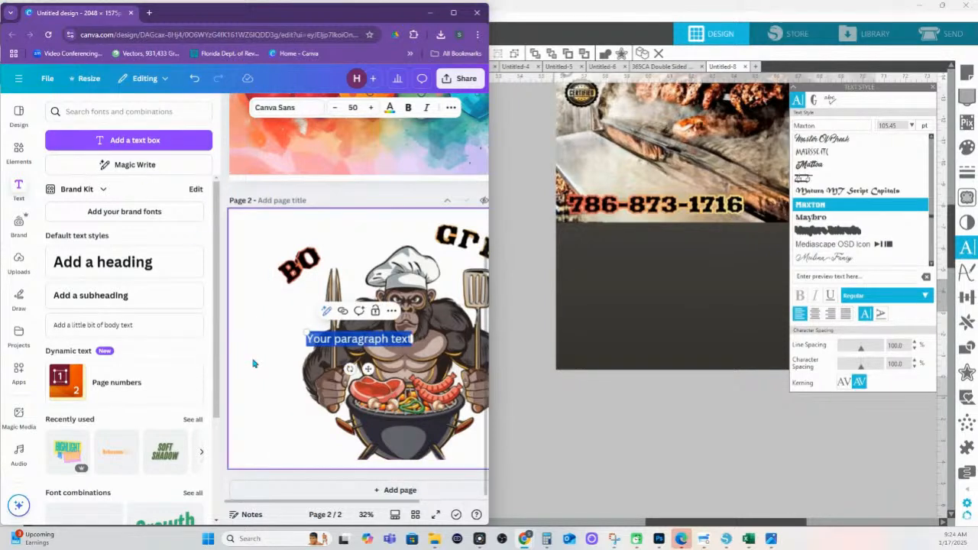
type("BO")
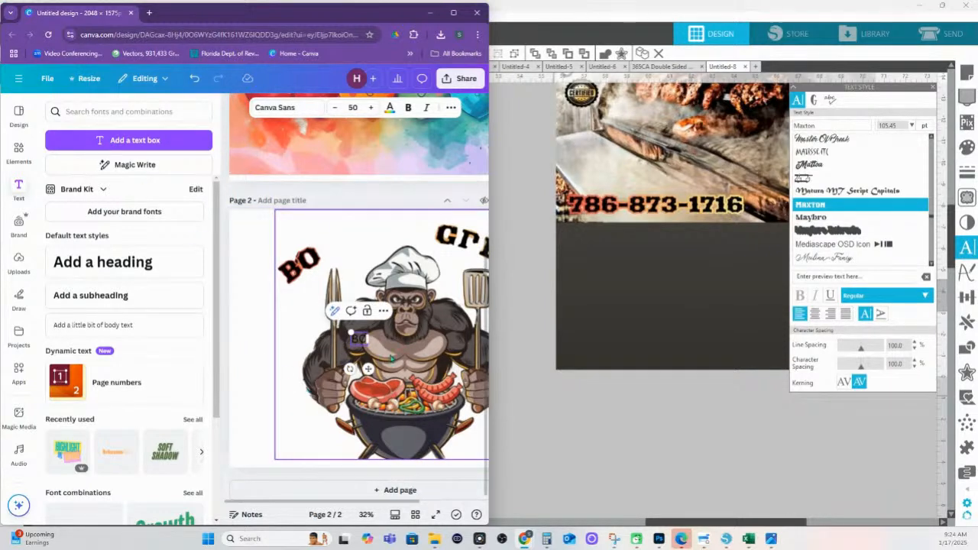
key("BackSpace")
key("BackSpace")
left_click(372, 387)
left_click(357, 340)
left_click_drag(347, 332, 239, 257)
left_click(308, 111)
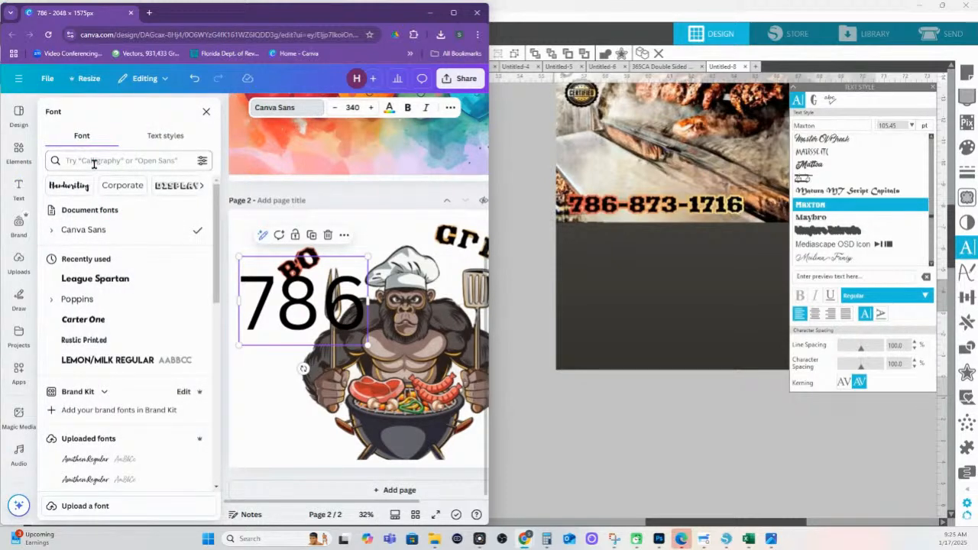
Search fonts for 'wes' and try Rye, Bevan, Sancreek and Space Cowboy on 786
left_click(94, 163)
type("west")
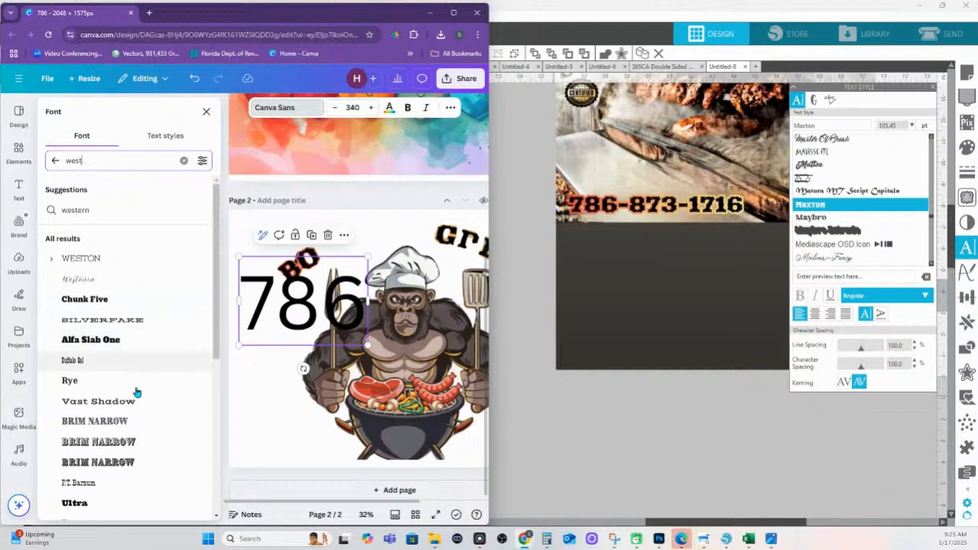
left_click(109, 380)
scroll(107, 376, "down", 2)
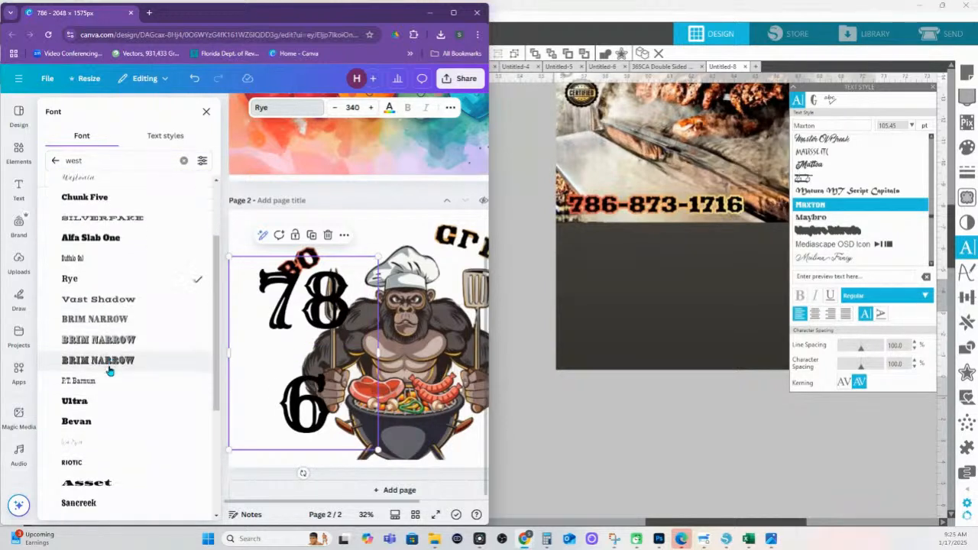
left_click(93, 421)
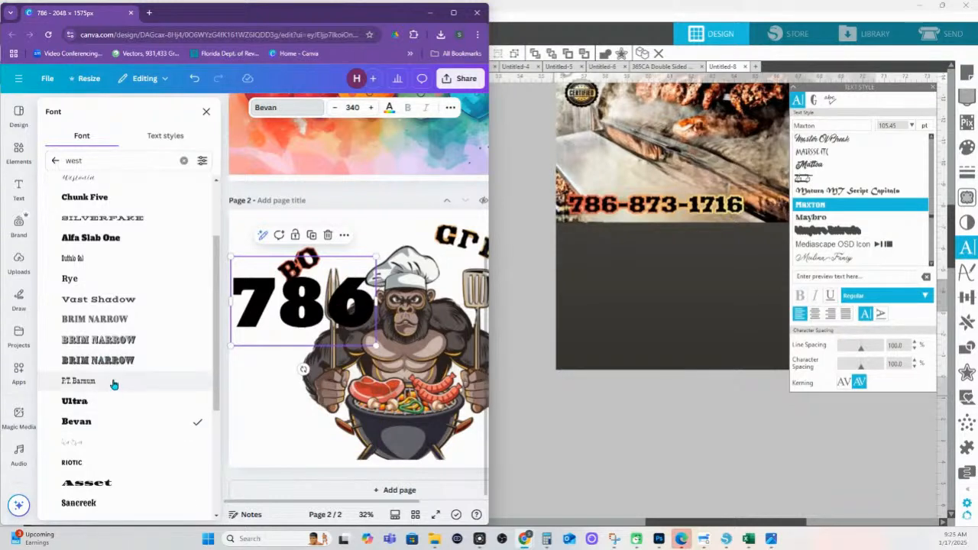
scroll(113, 390, "down", 1)
scroll(114, 397, "down", 1)
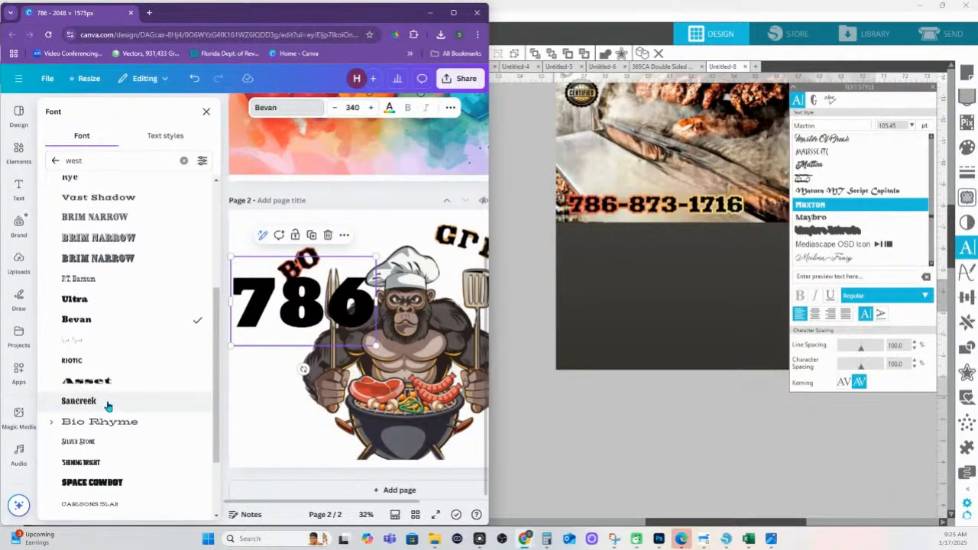
left_click(108, 403)
scroll(107, 401, "down", 2)
left_click(105, 397)
Try P.T. Barnum, Brim Narrow, Rye, Alfa Slab One, Silverfake and Chunk Five
scroll(97, 382, "up", 1)
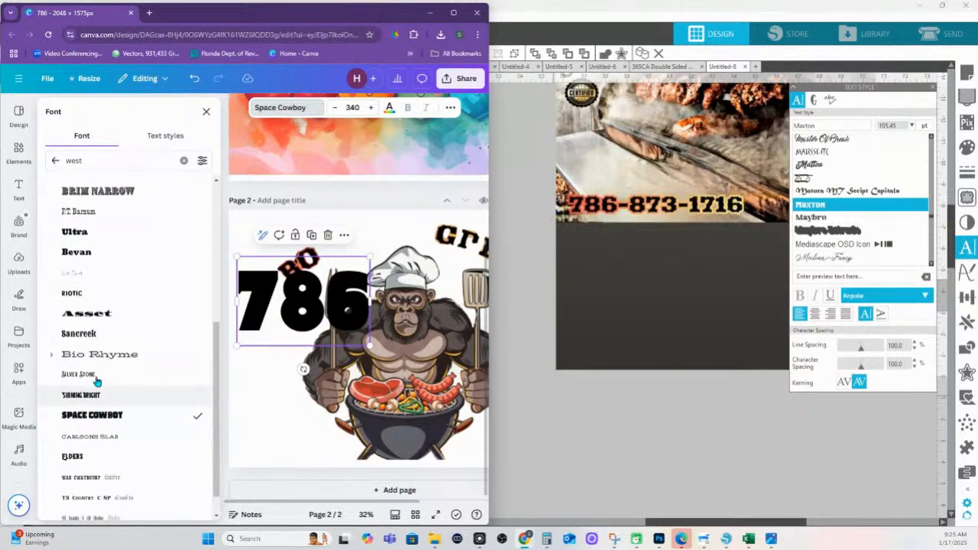
scroll(111, 458, "up", 3)
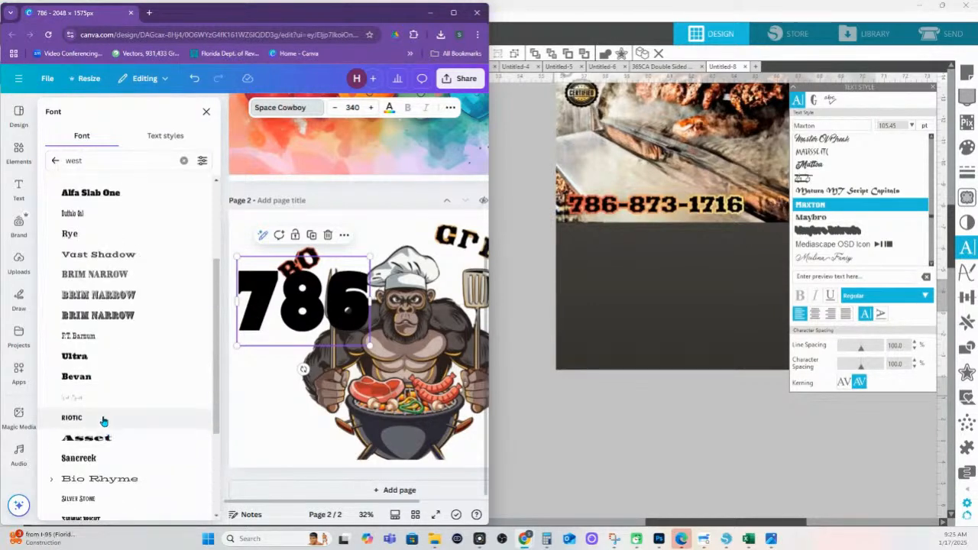
left_click(81, 338)
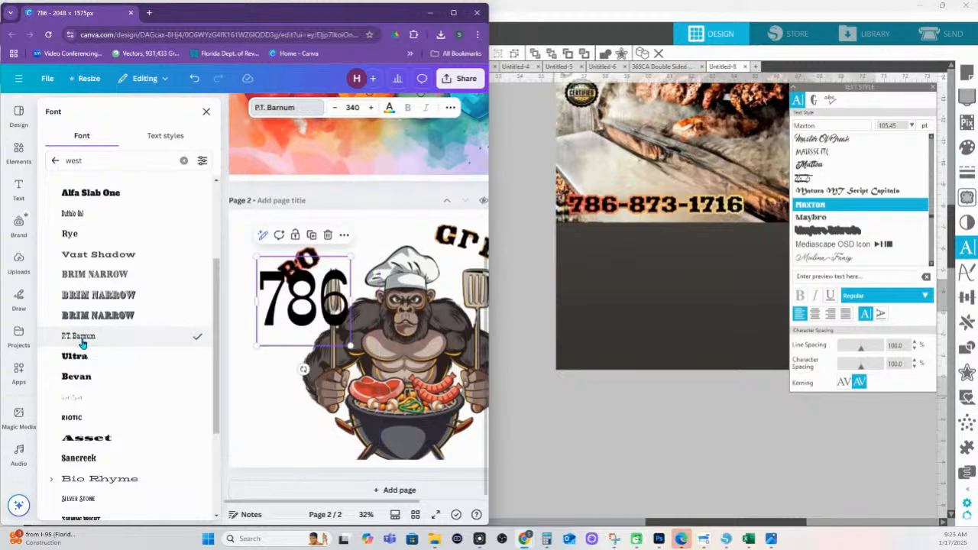
left_click(78, 276)
left_click(70, 234)
left_click(84, 296)
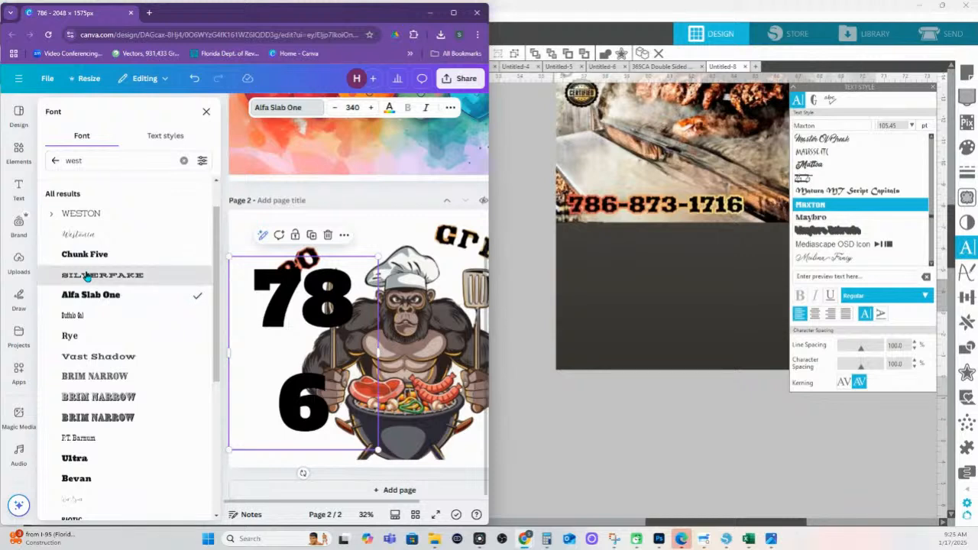
left_click(87, 277)
left_click(79, 254)
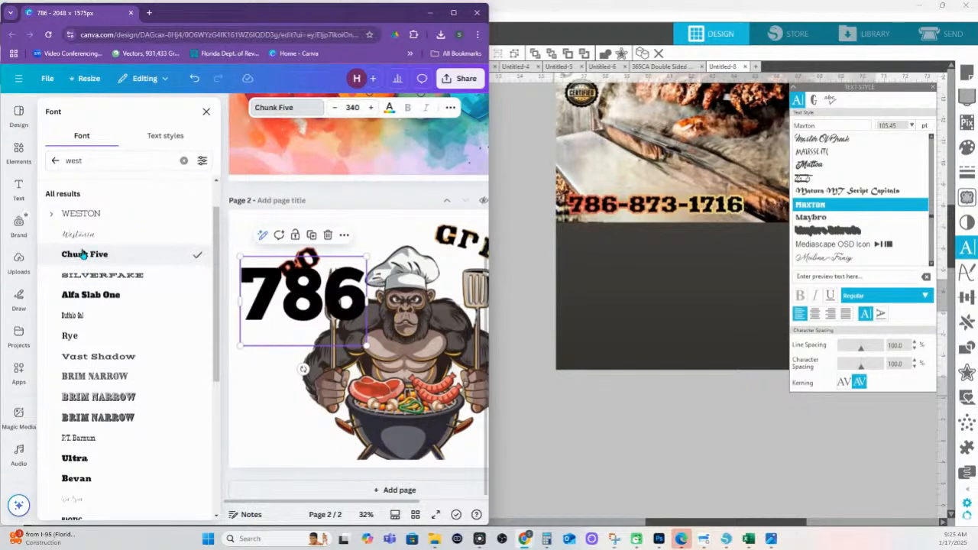
Try Westonia, Weston, Was CwayboyNP and TS Country C NP, settling on TS Country NP
left_click(79, 238)
left_click(80, 217)
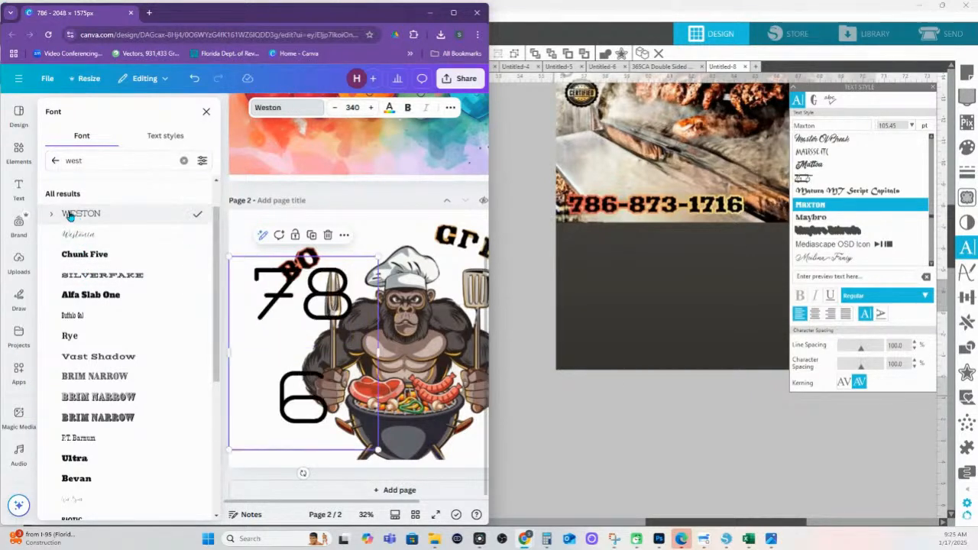
scroll(100, 349, "down", 5)
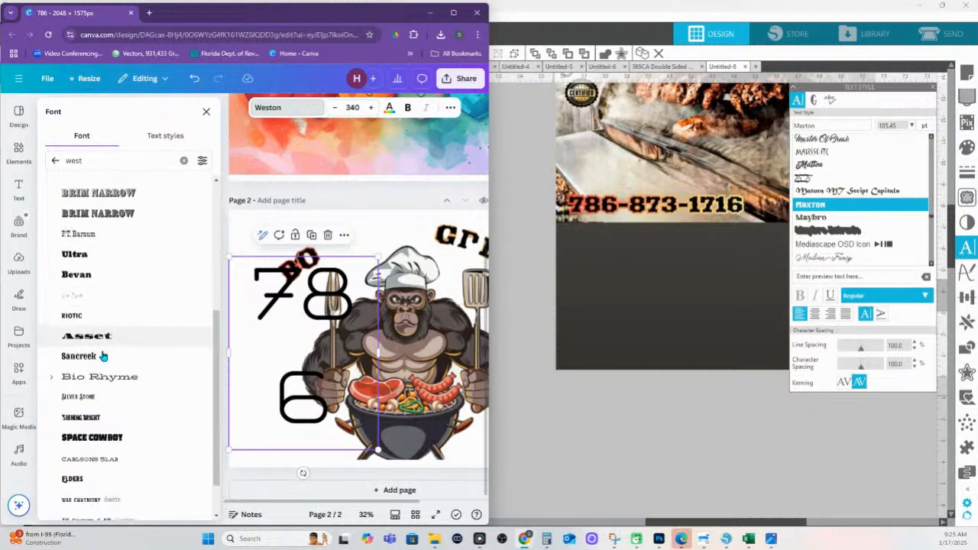
left_click(89, 449)
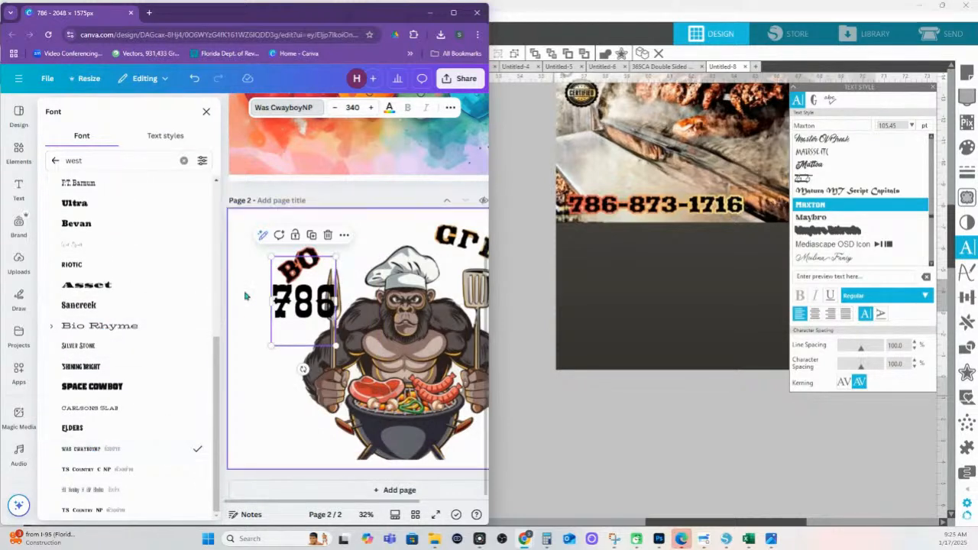
left_click(111, 469)
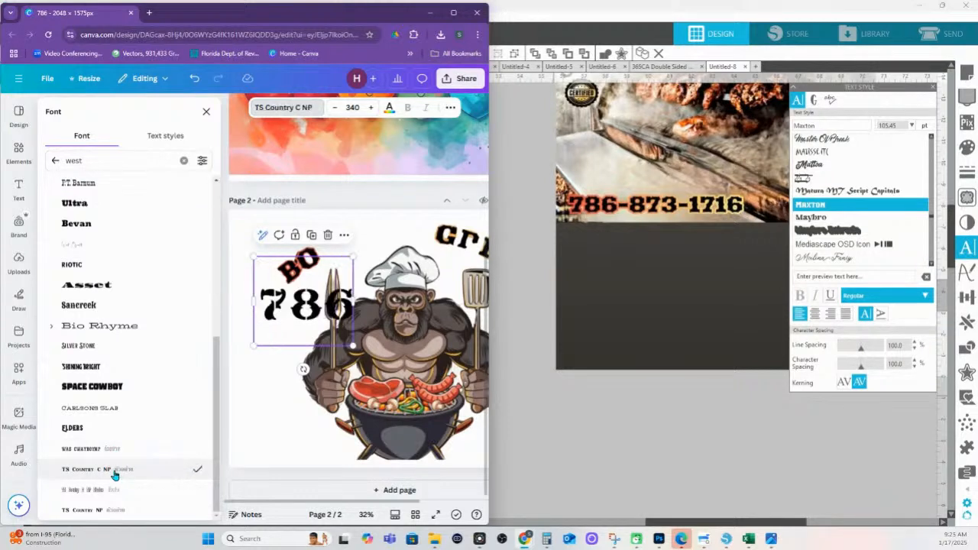
left_click(97, 509)
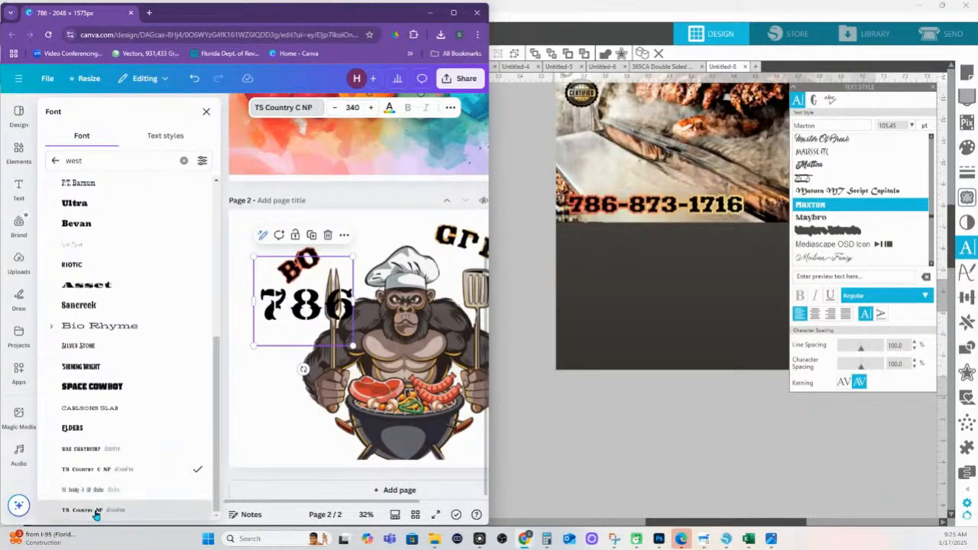
double_click(89, 164)
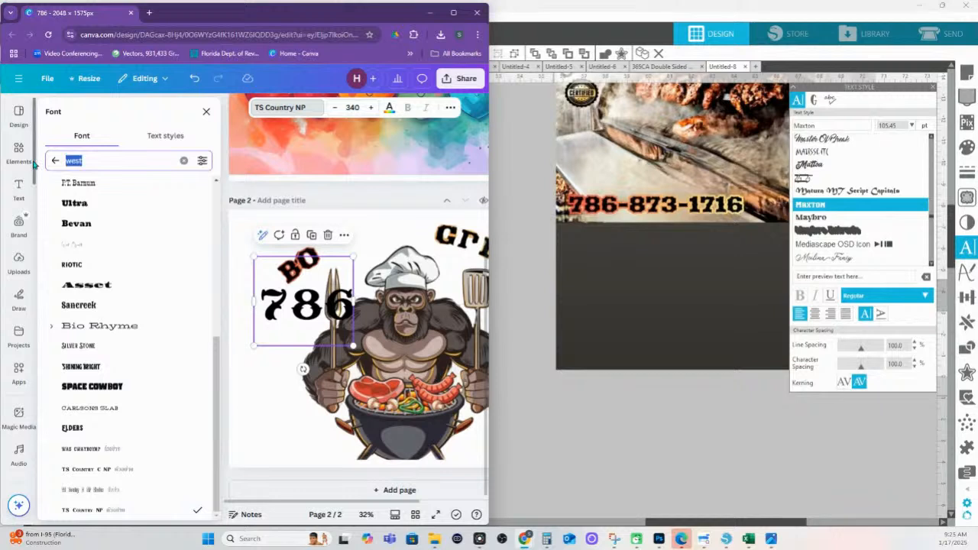
Search fonts for 'bbq' and then 'countr', then clear the search
type("bbq")
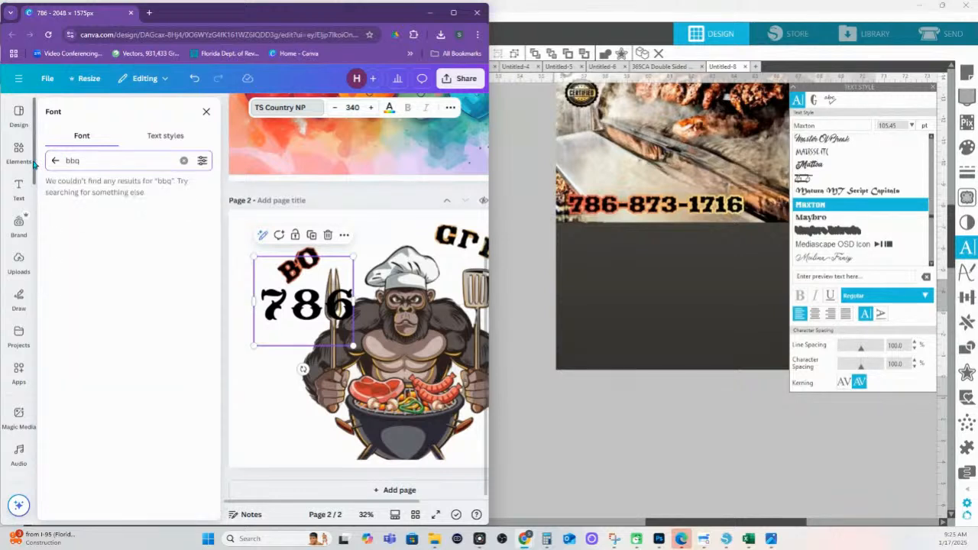
double_click(102, 160)
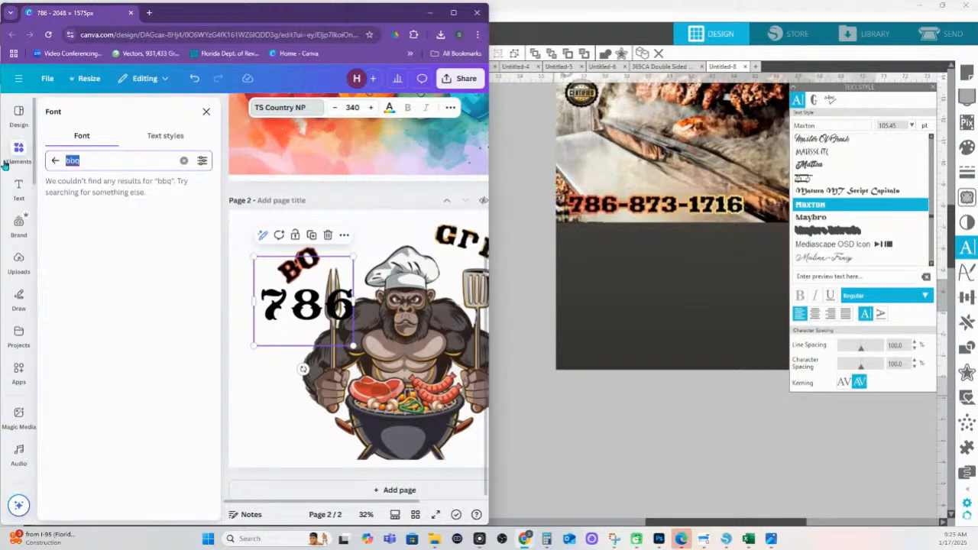
key("BackSpace")
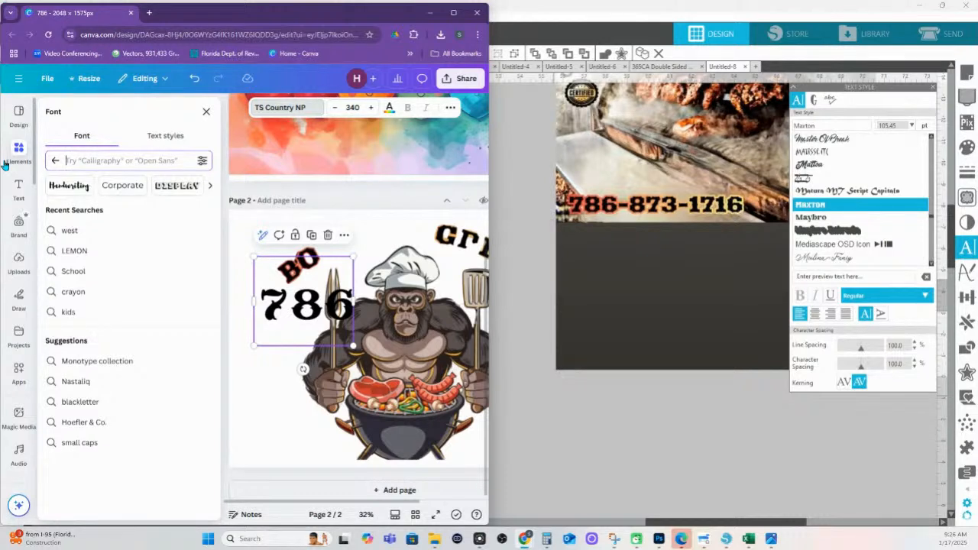
type("country")
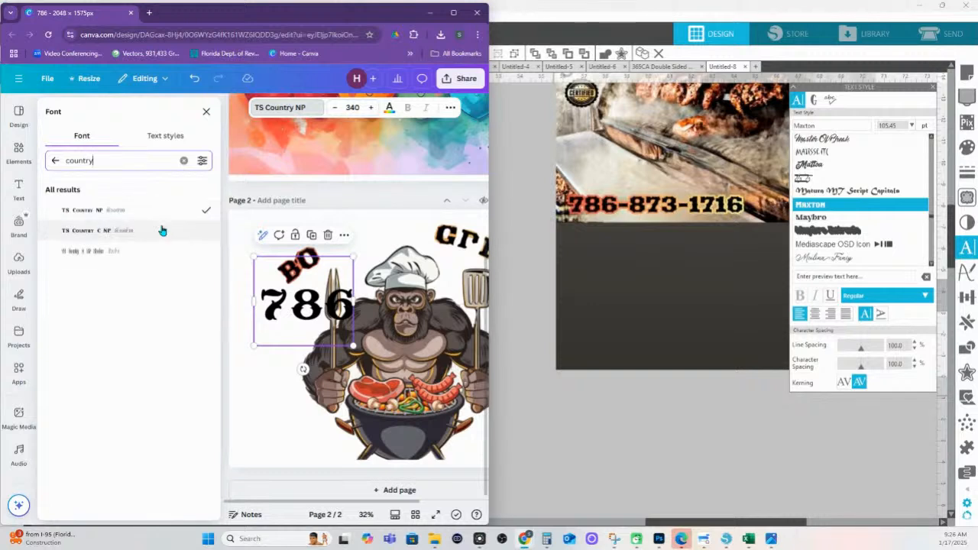
left_click(183, 163)
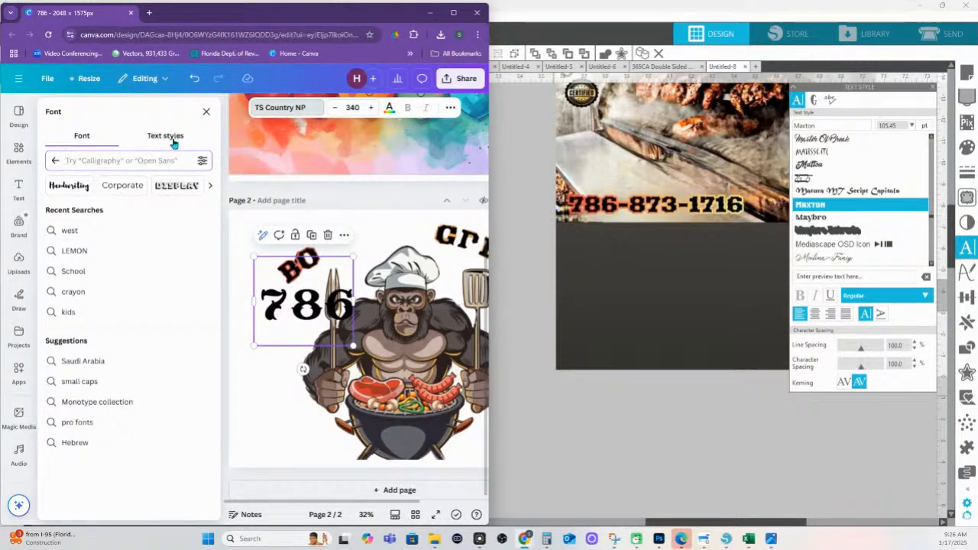
Browse the Display font category, then switch to the Text styles list
left_click(176, 185)
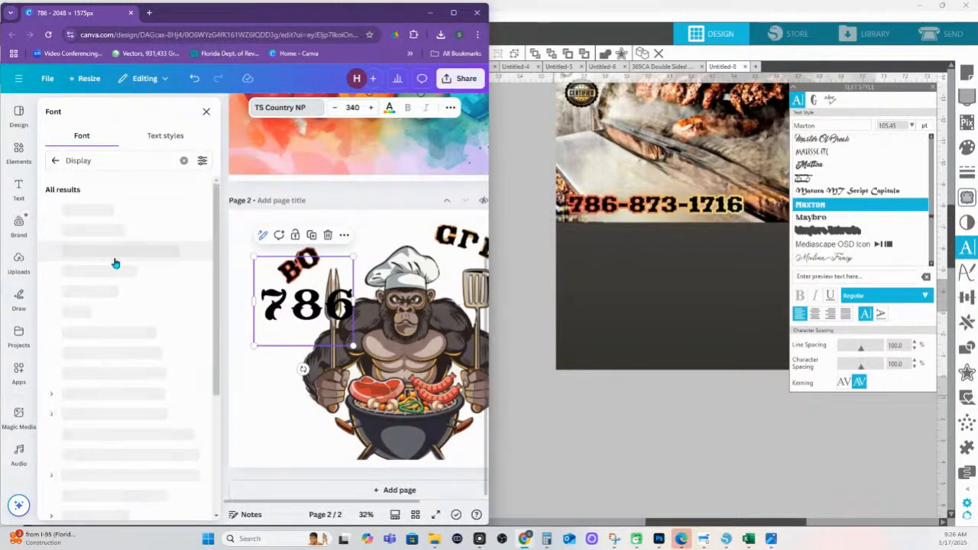
scroll(131, 336, "down", 1)
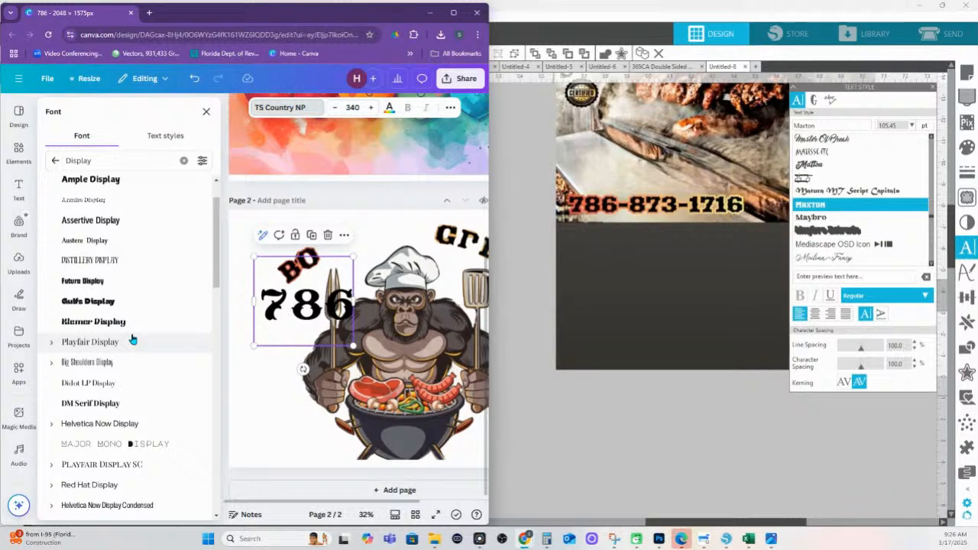
scroll(132, 339, "down", 5)
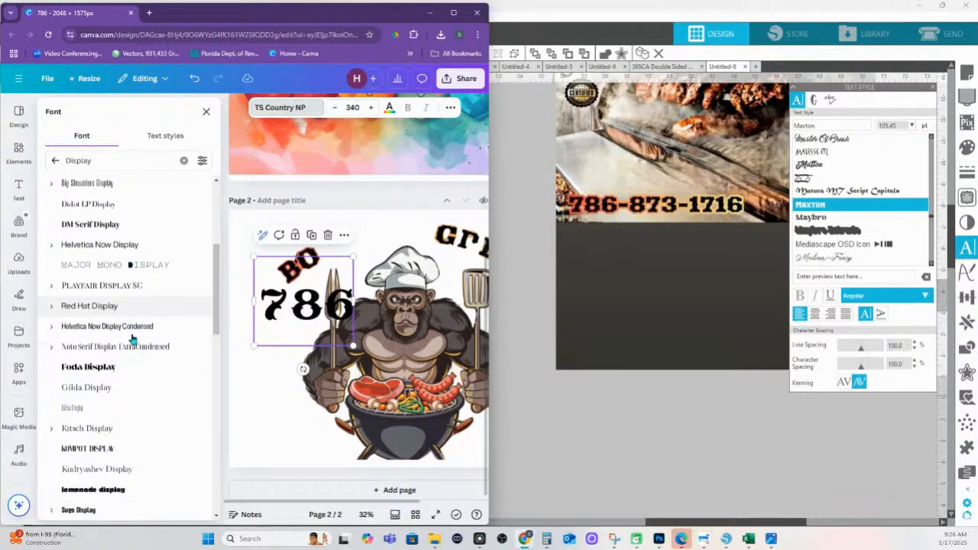
scroll(131, 339, "down", 5)
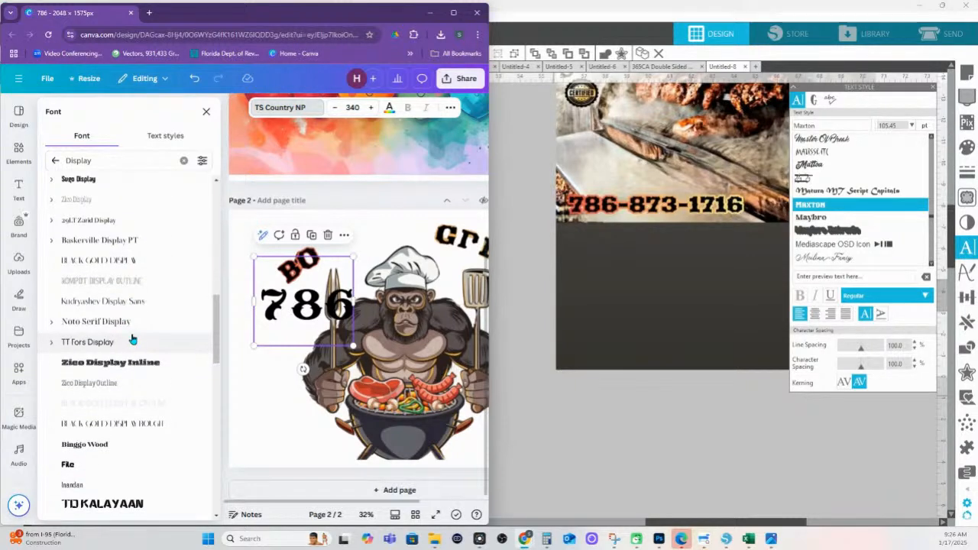
scroll(131, 339, "down", 4)
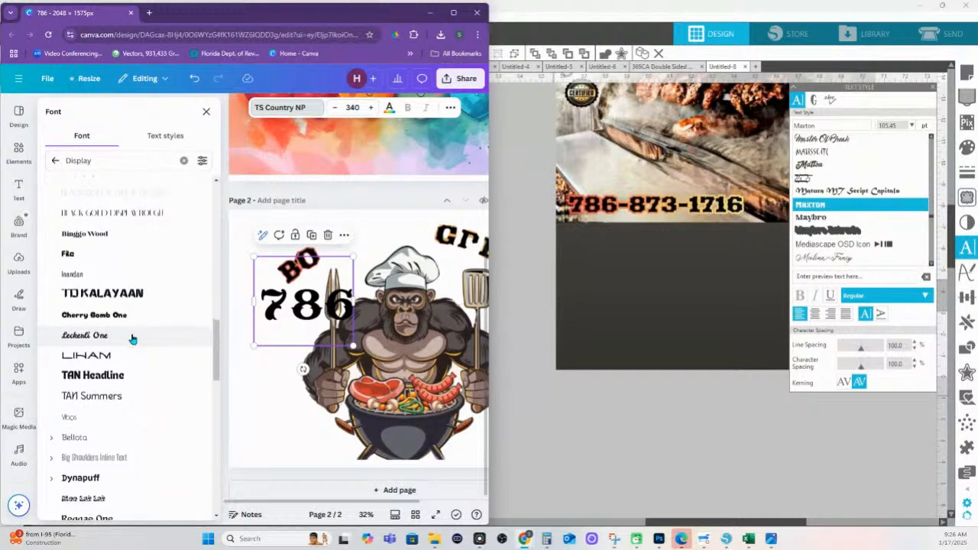
scroll(131, 339, "down", 5)
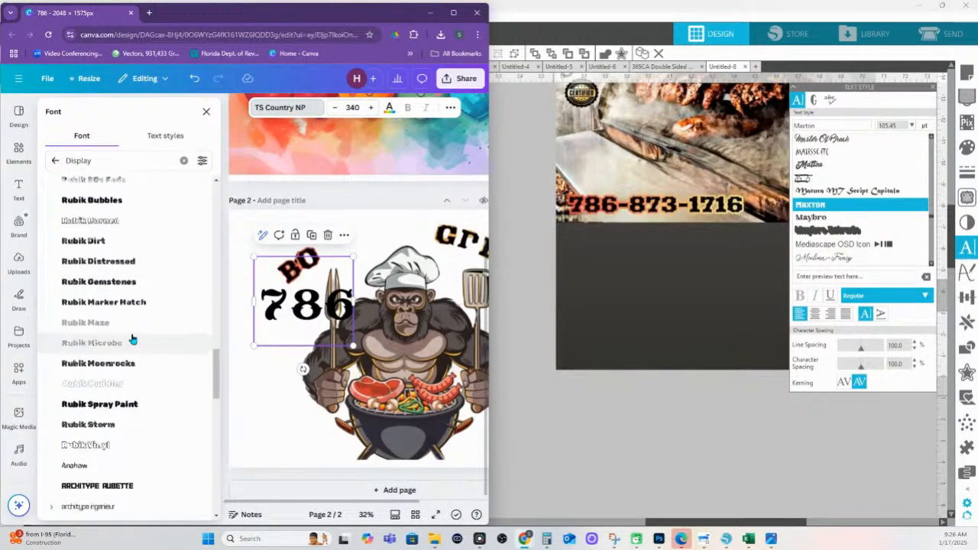
scroll(131, 339, "down", 3)
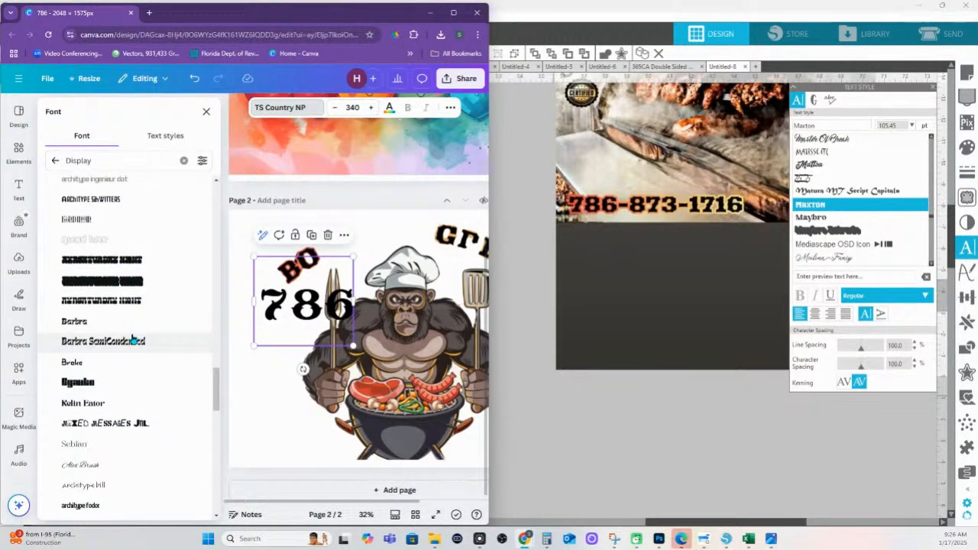
scroll(132, 339, "down", 1)
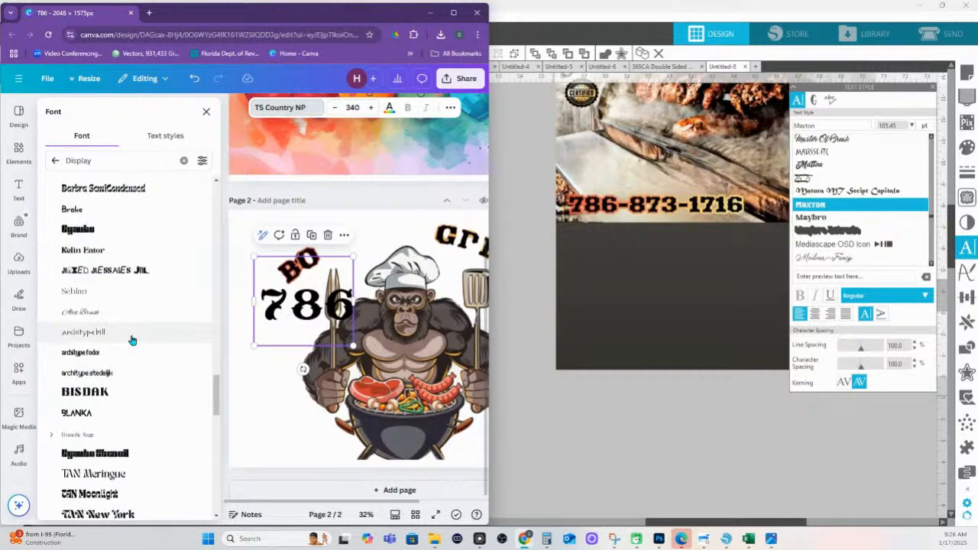
scroll(126, 359, "down", 2)
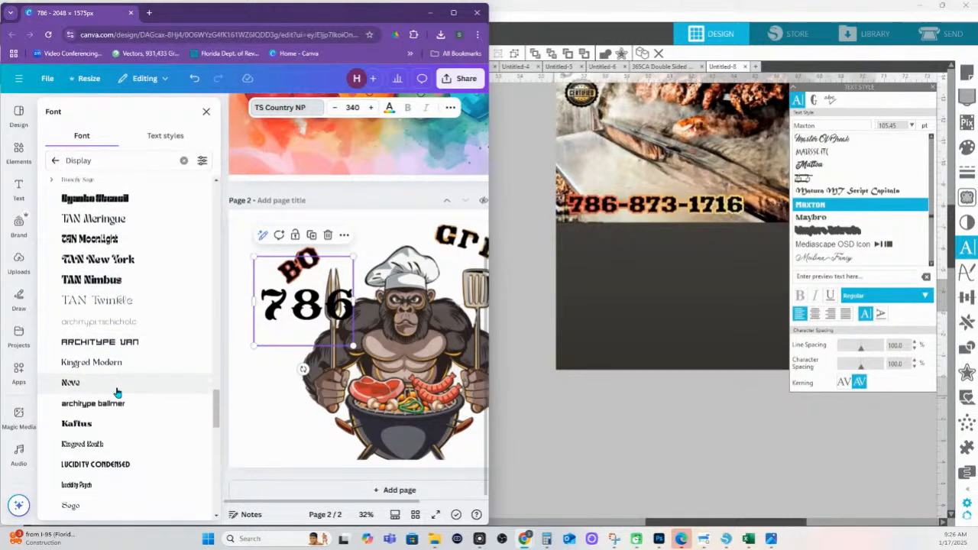
scroll(117, 392, "down", 4)
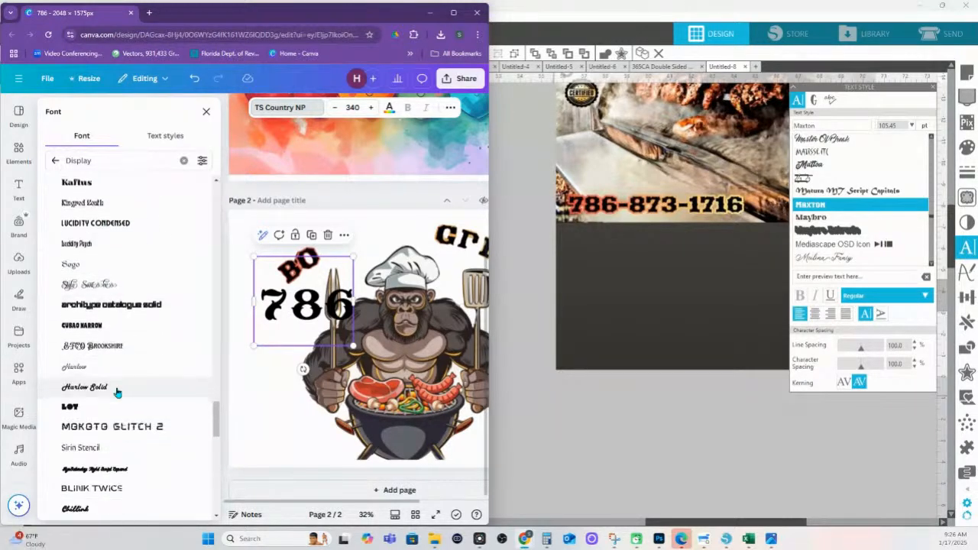
scroll(118, 393, "down", 3)
right_click(119, 391)
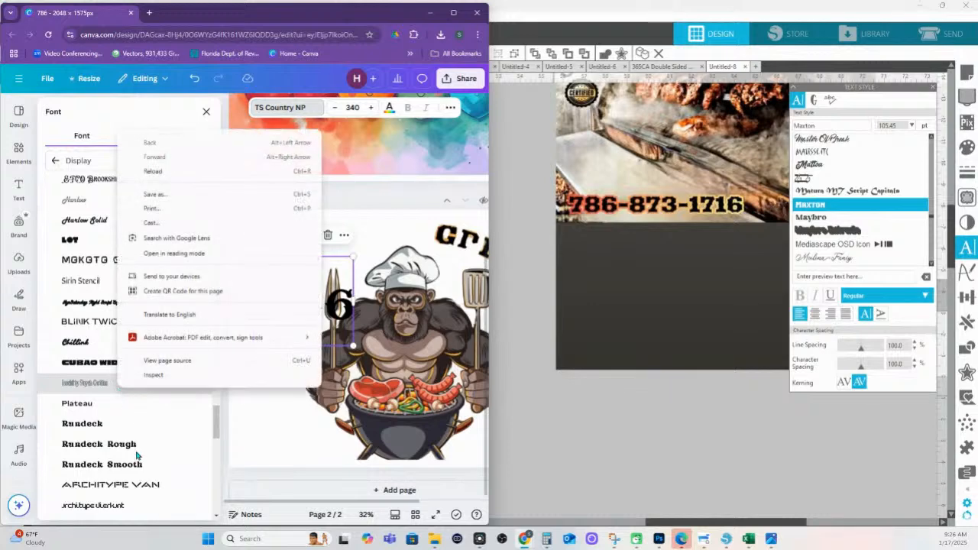
left_click(139, 456)
scroll(137, 454, "down", 3)
scroll(137, 454, "down", 6)
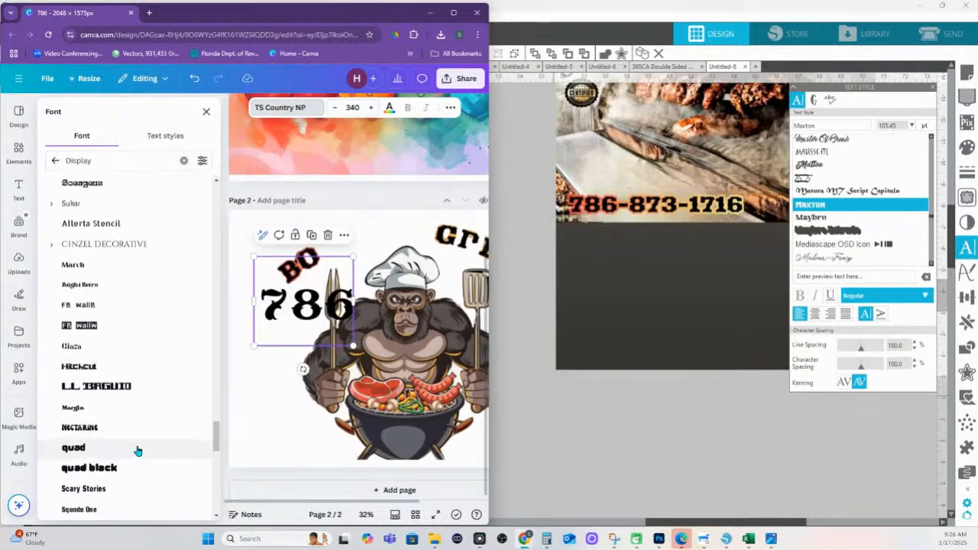
scroll(137, 451, "down", 2)
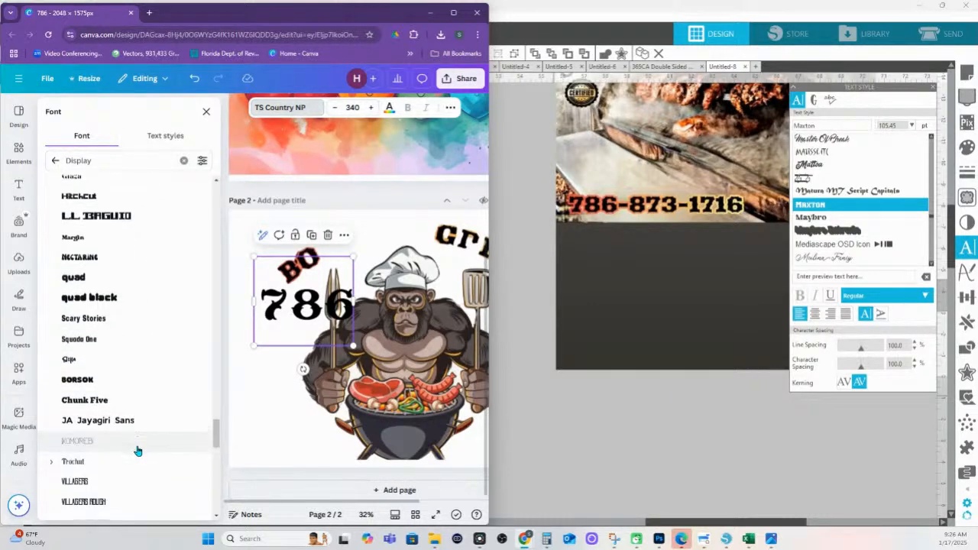
scroll(135, 450, "up", 4)
left_click(159, 139)
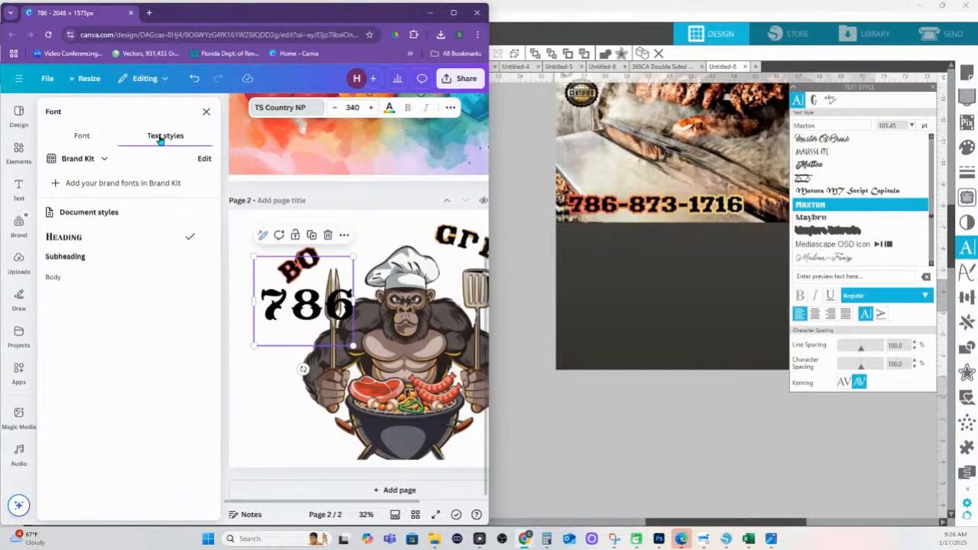
Return to the font list, clear the search, and page through the category chips
left_click(82, 136)
scroll(114, 244, "up", 2)
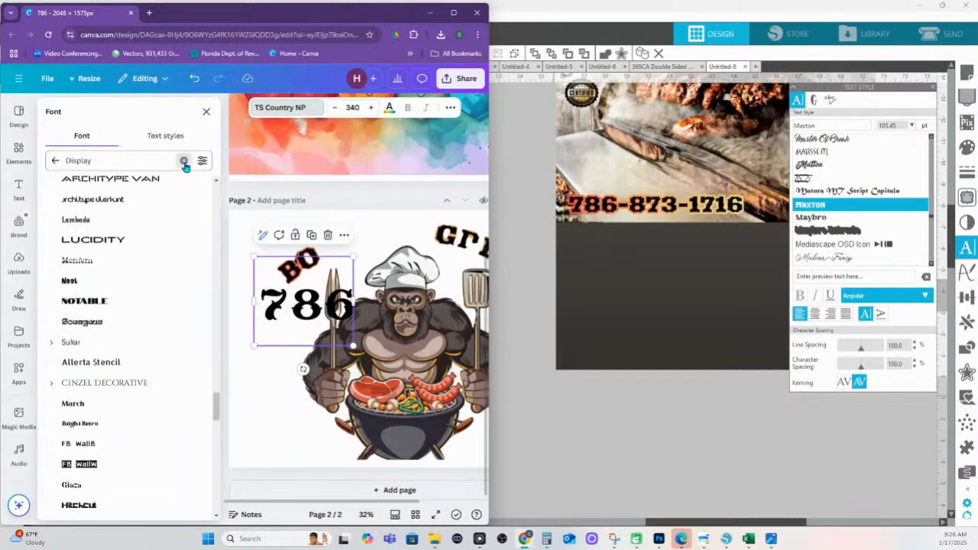
left_click(184, 163)
left_click(209, 186)
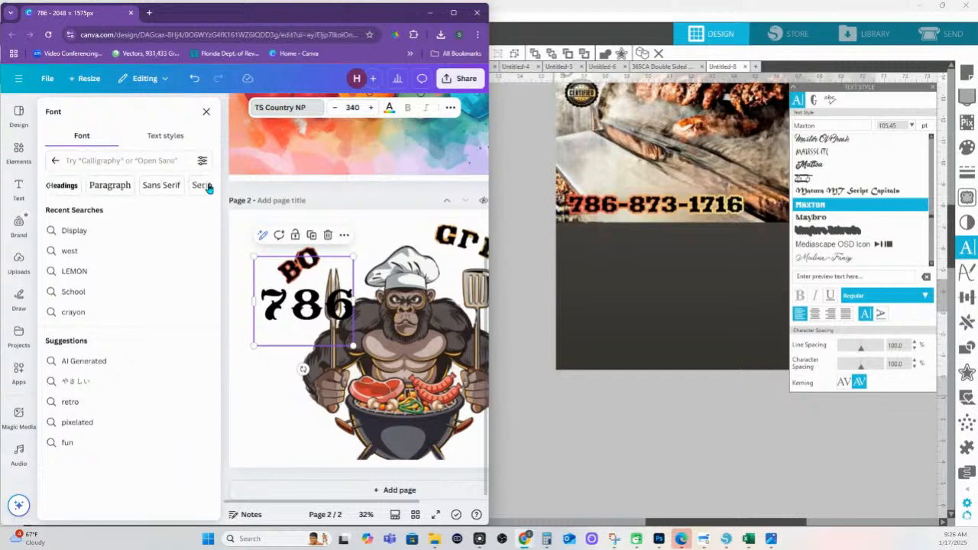
left_click(209, 188)
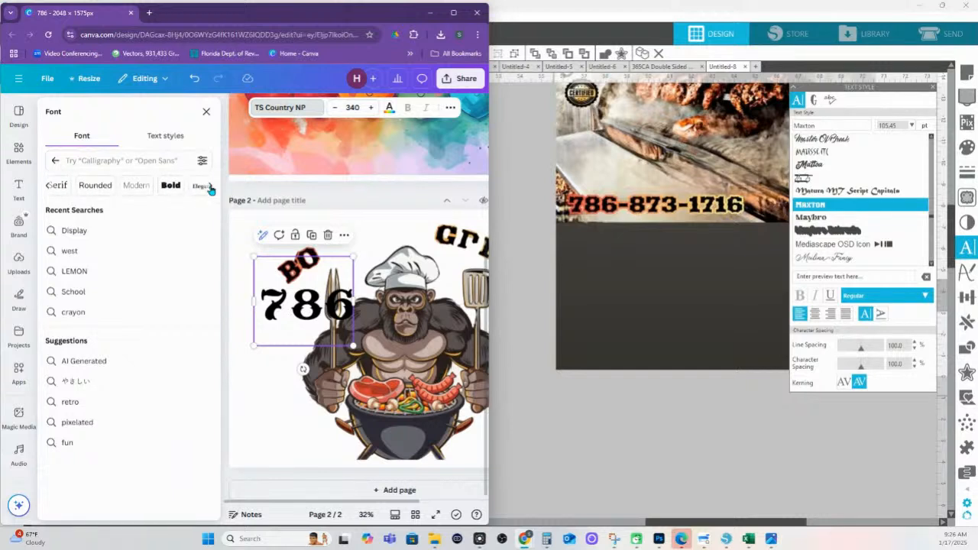
left_click(212, 188)
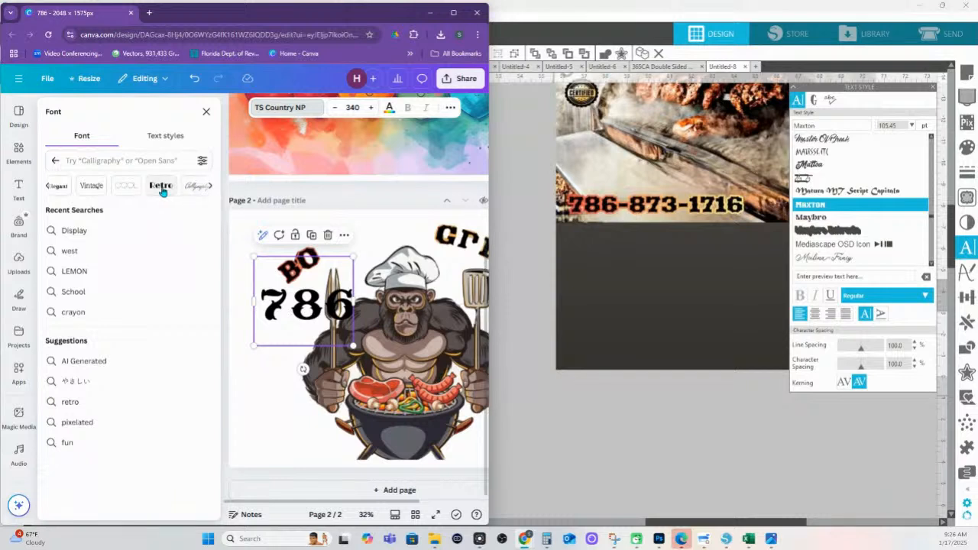
left_click(211, 187)
left_click(211, 187)
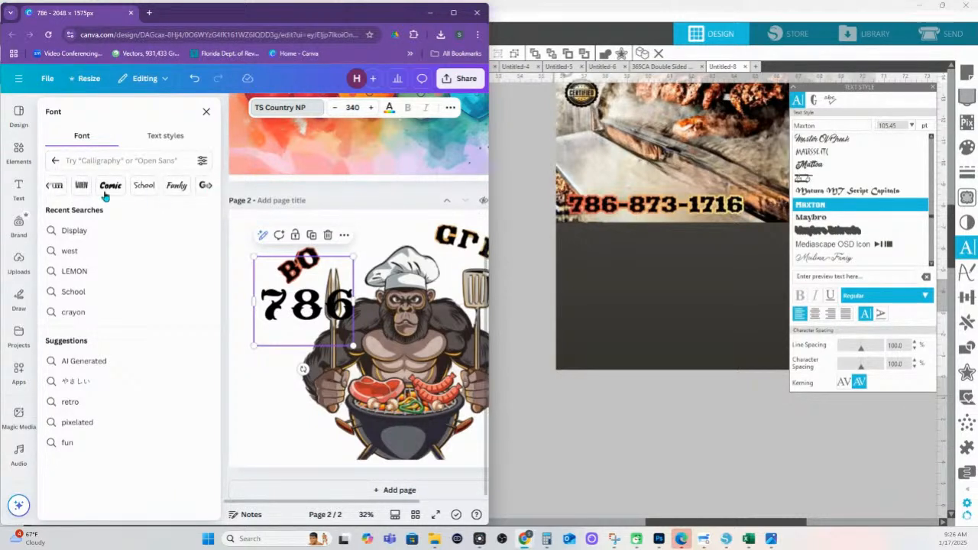
left_click(47, 190)
left_click(207, 188)
Browse the Fun font category, then return to Silhouette Studio
left_click(62, 185)
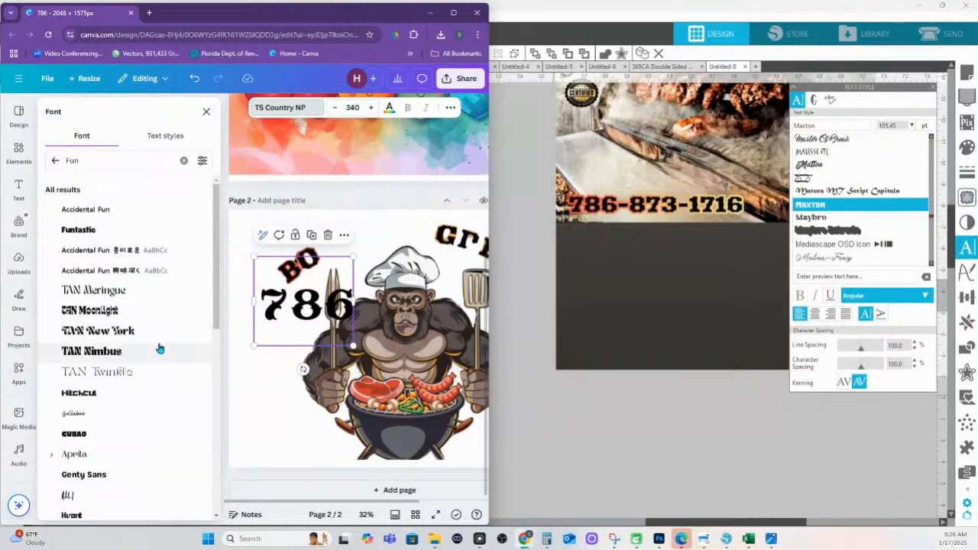
scroll(159, 356, "down", 3)
scroll(157, 328, "up", 3)
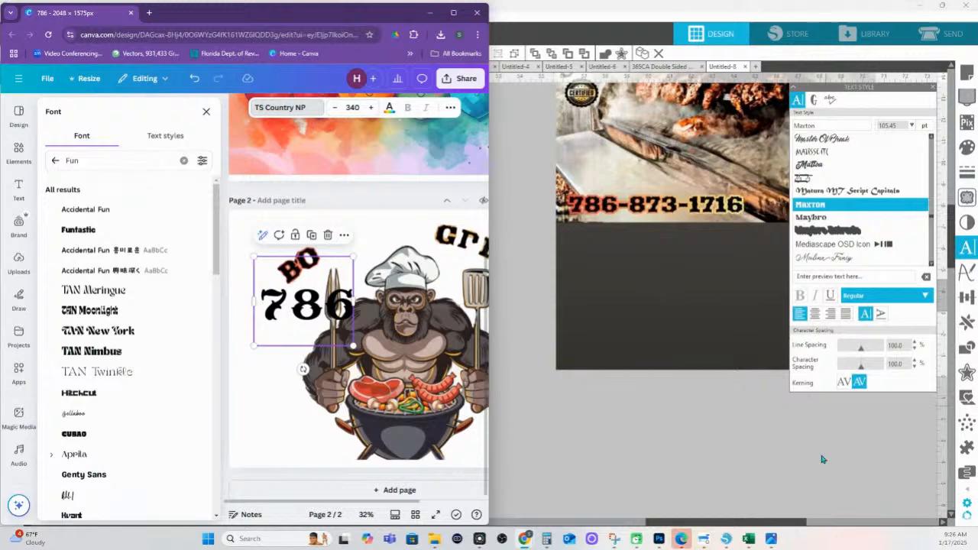
left_click(751, 440)
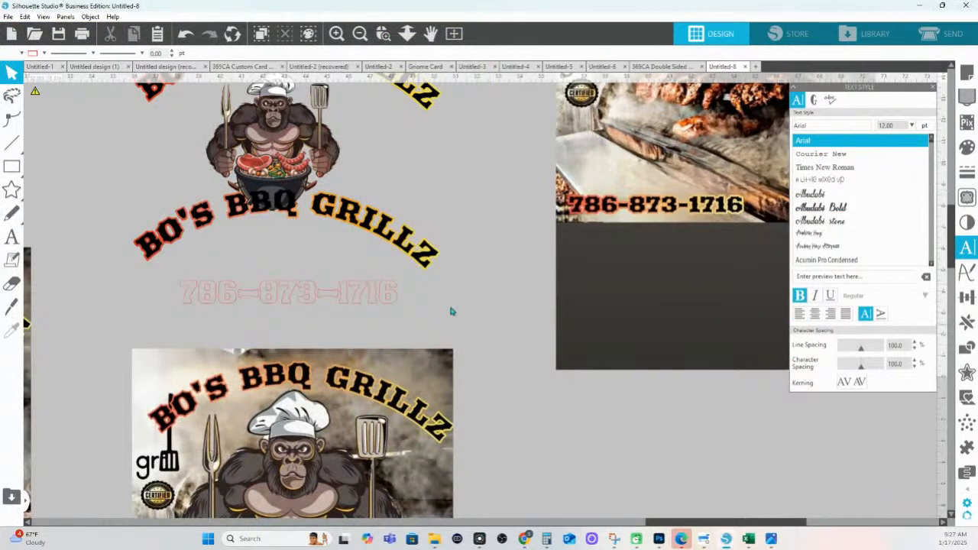
Drag the outlined phone number slightly lower beneath the arched title
left_click(391, 295)
left_click_drag(391, 294, 387, 314)
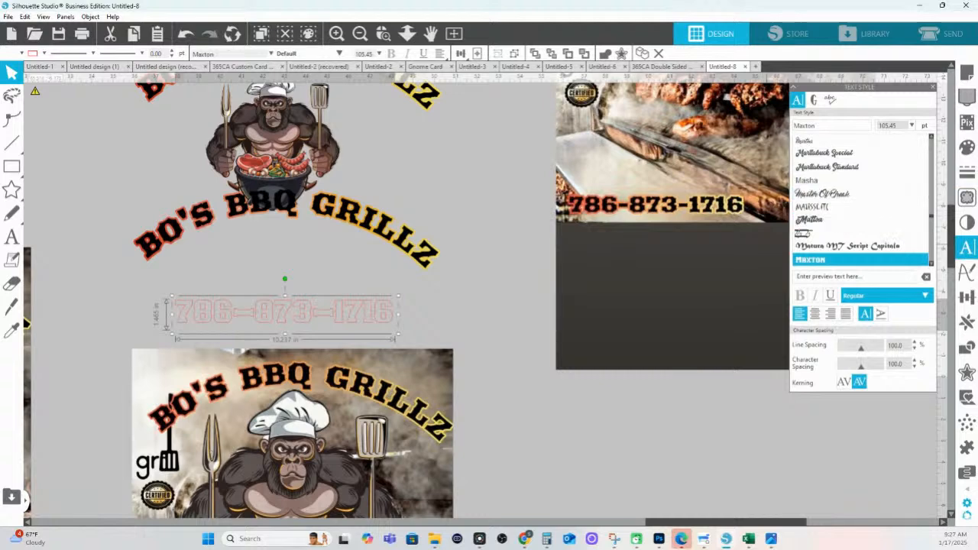
Fit all designs in the window, zoom out slightly, and marquee-select the arched-title logo group
left_click(407, 33)
left_click_drag(404, 150, 419, 103)
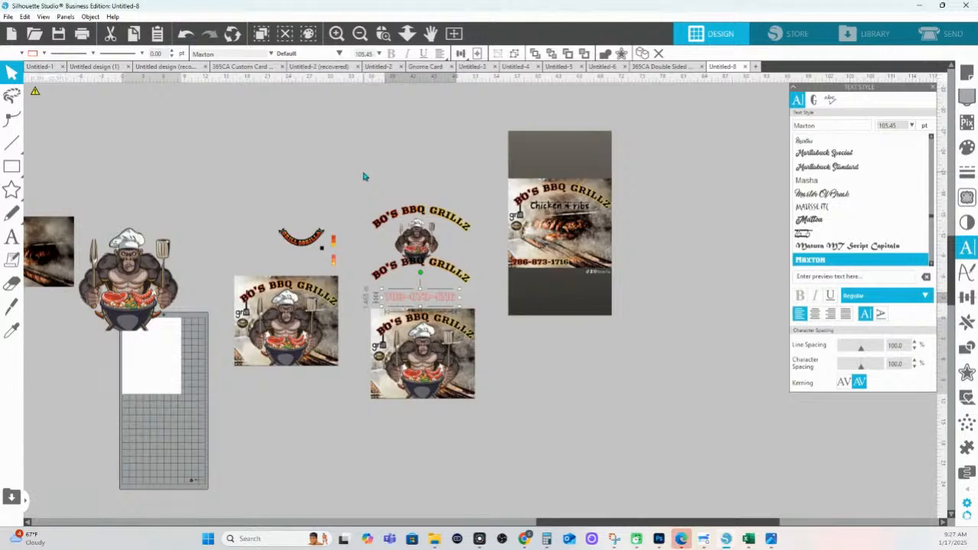
left_click_drag(364, 176, 482, 404)
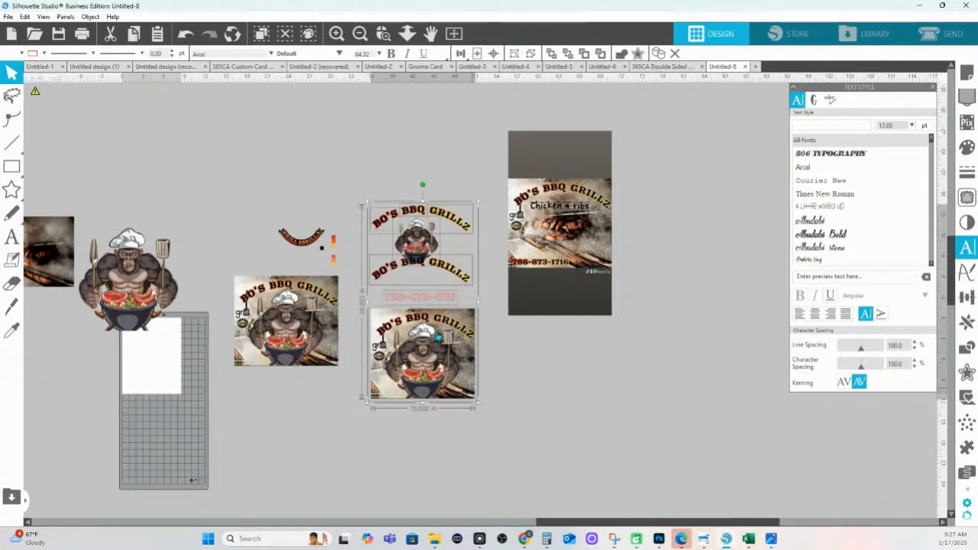
Place a copy of the arched BO'S BBQ GRILLZ titles above the logo and zoom in on them
left_click(425, 155)
left_click(380, 220)
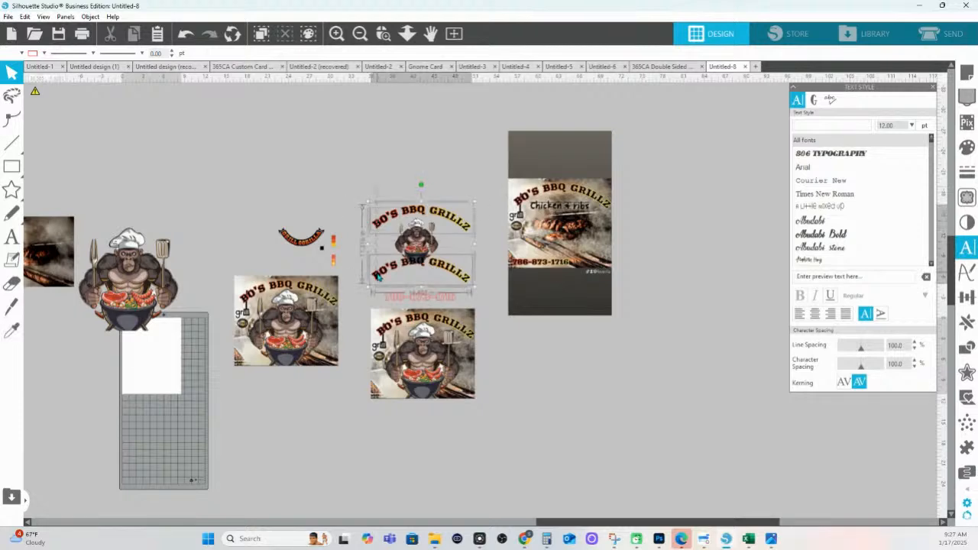
left_click_drag(374, 279, 374, 175)
left_click(492, 108)
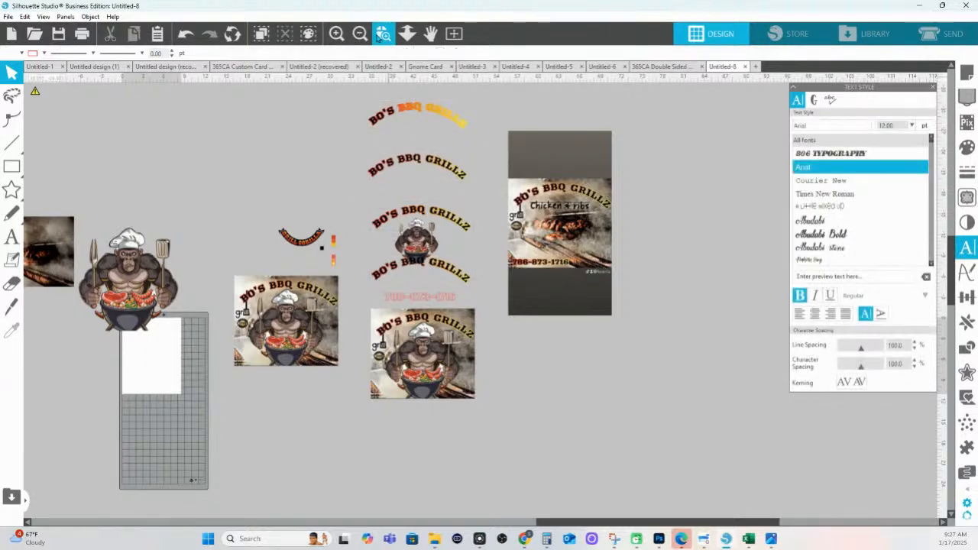
left_click(379, 36)
left_click_drag(345, 105, 590, 259)
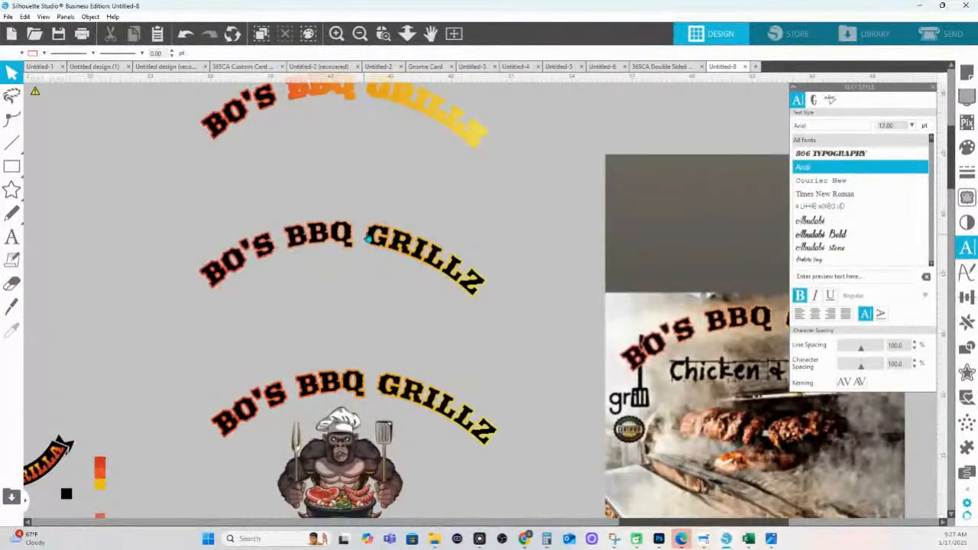
left_click(371, 237)
double_click(377, 239)
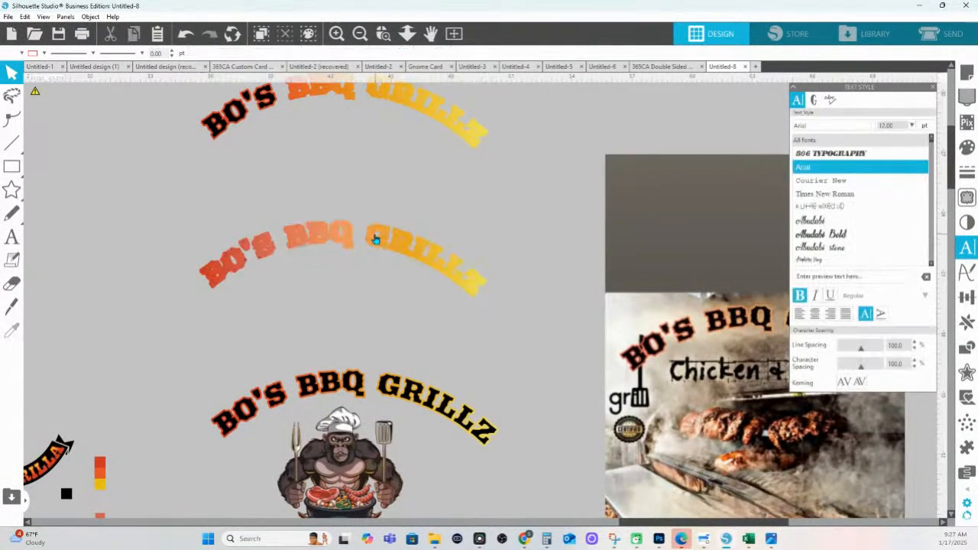
Draw a rectangle over the first arched title and weld them into a gradient rectangle
left_click(11, 165)
mouse_move(157, 177)
left_mouse_down()
mouse_move(546, 103)
mouse_move(513, 145)
mouse_move(495, 100)
left_mouse_up()
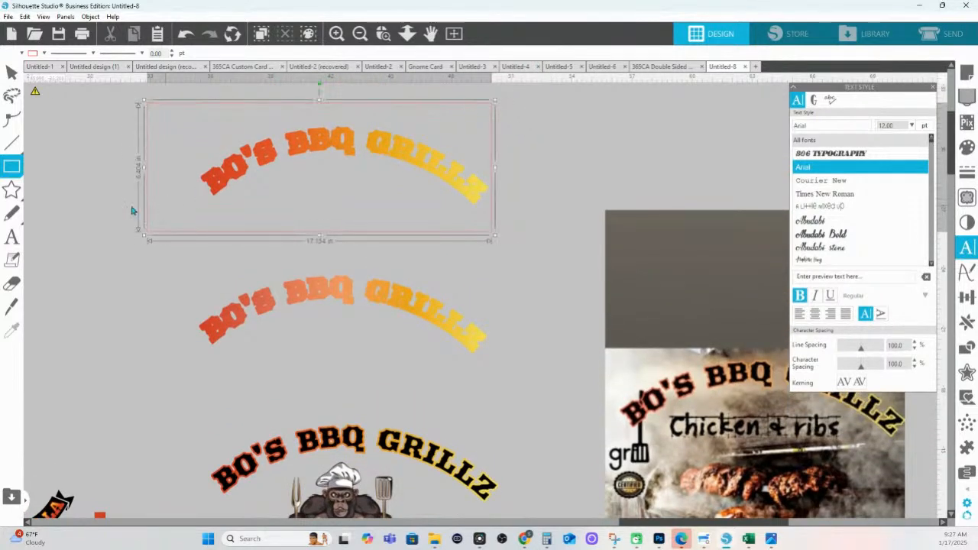
left_click_drag(144, 168, 279, 179)
left_click(568, 54)
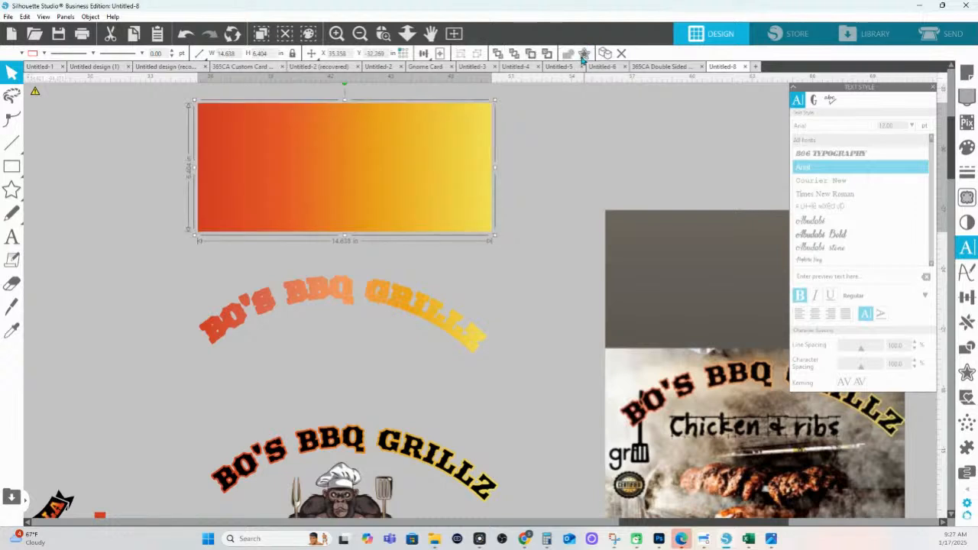
Draw a rectangle around the middle arched title and weld both into a second gradient shape
left_click(13, 166)
left_click_drag(189, 270, 488, 373)
left_click_drag(171, 320, 253, 333)
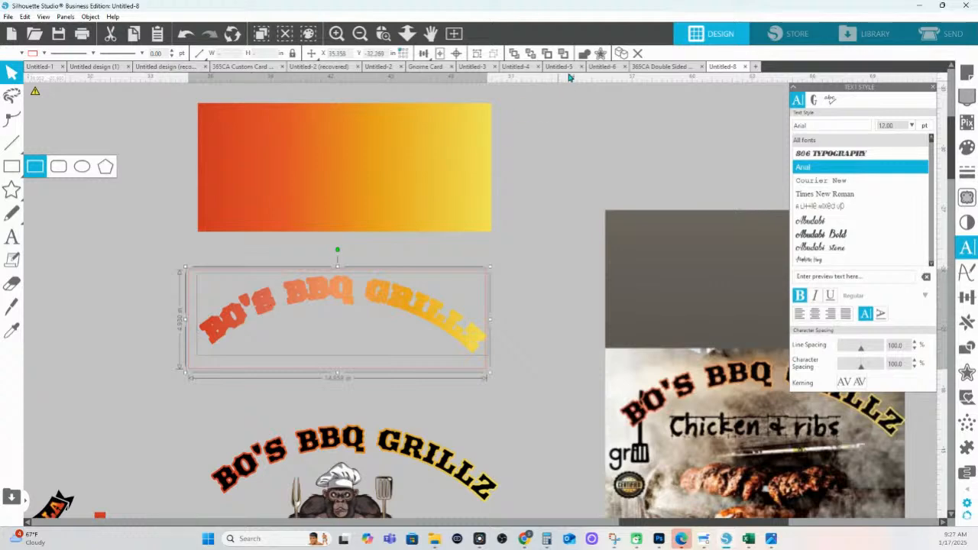
left_click(583, 54)
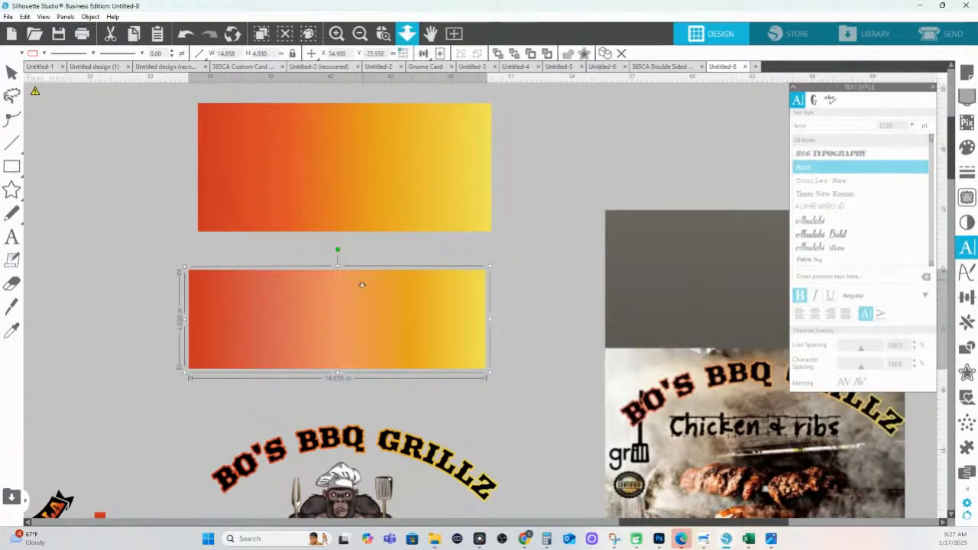
Move the gradient rectangle down nearer the logo artwork and zoom in on the title and phone number
scroll(362, 286, "down", 4)
left_click_drag(379, 232, 381, 346)
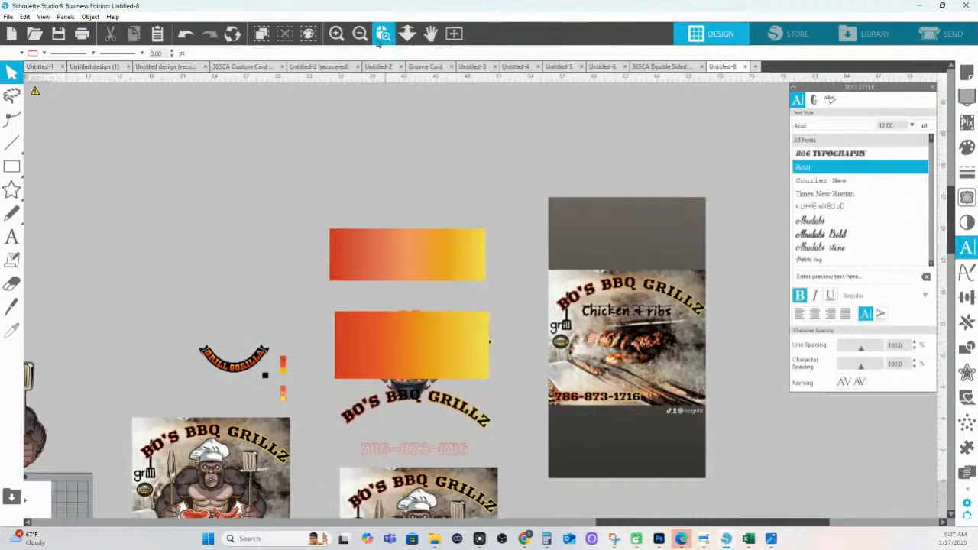
left_click(379, 39)
left_click(424, 443)
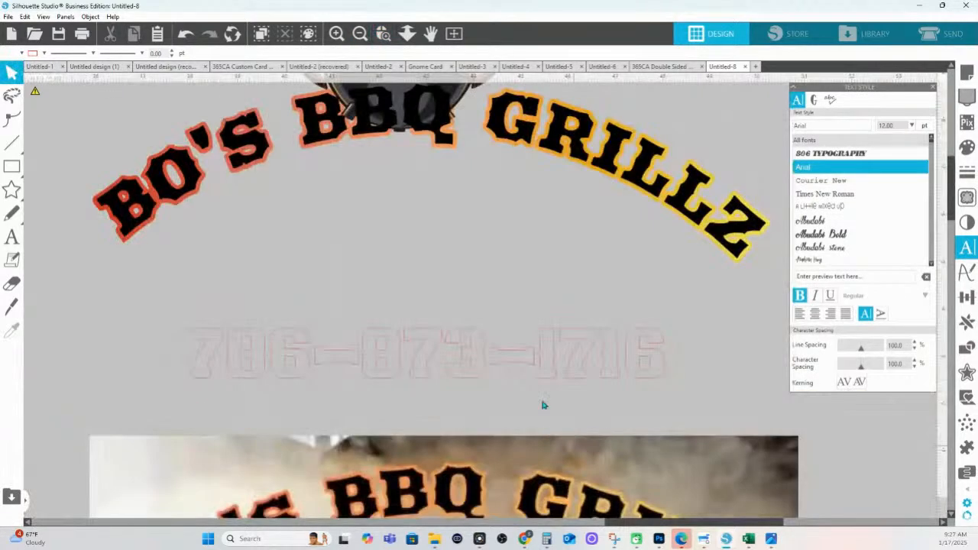
Convert the phone number text into paths and zoom in on its right half
left_click(568, 344)
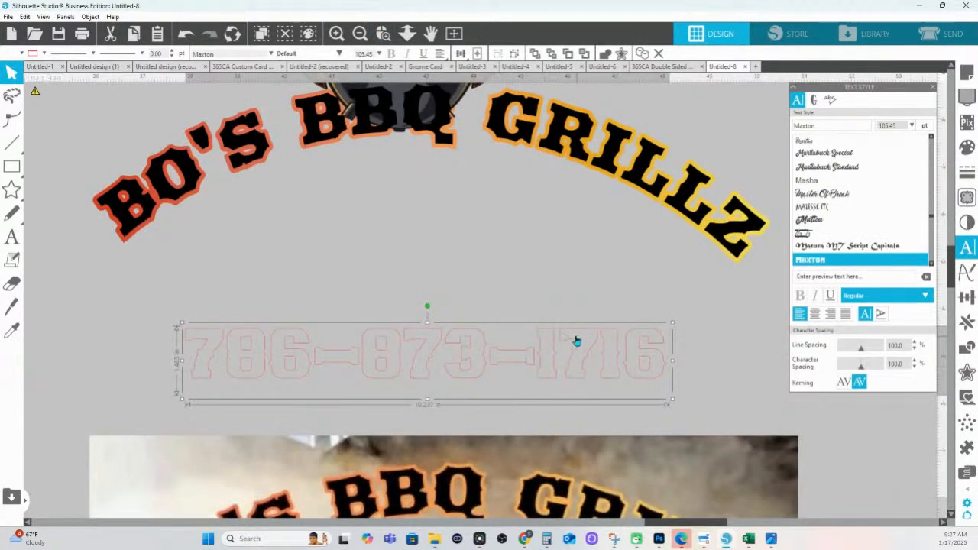
right_click(524, 367)
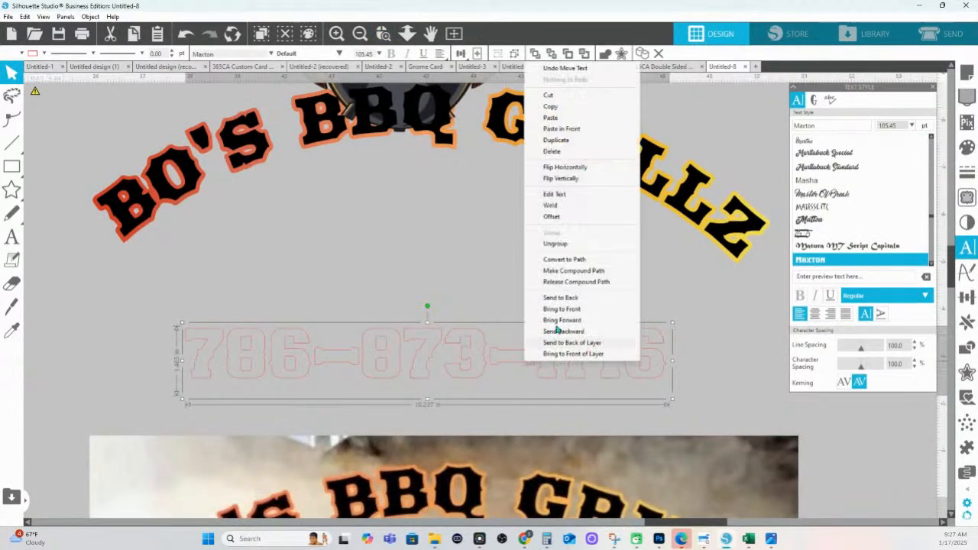
left_click(555, 255)
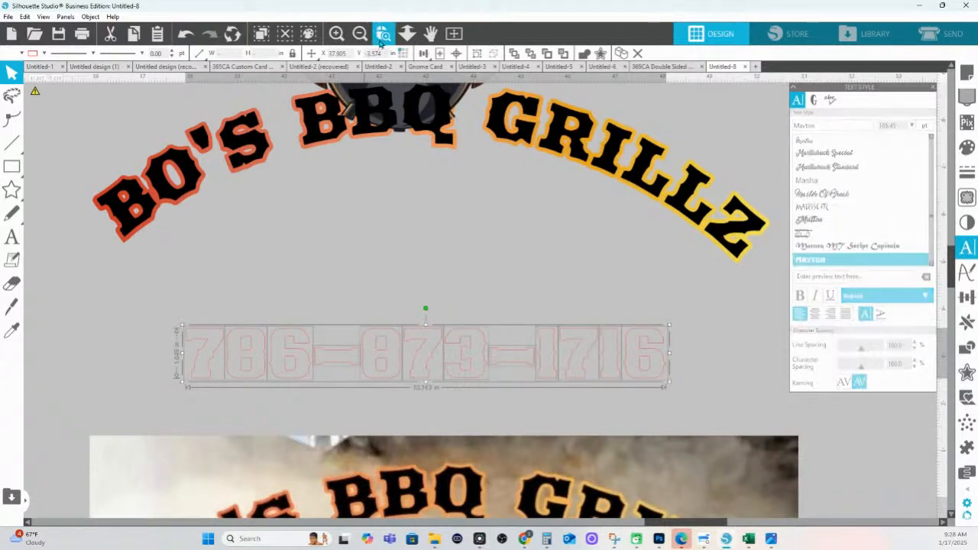
left_click_drag(333, 318, 794, 348)
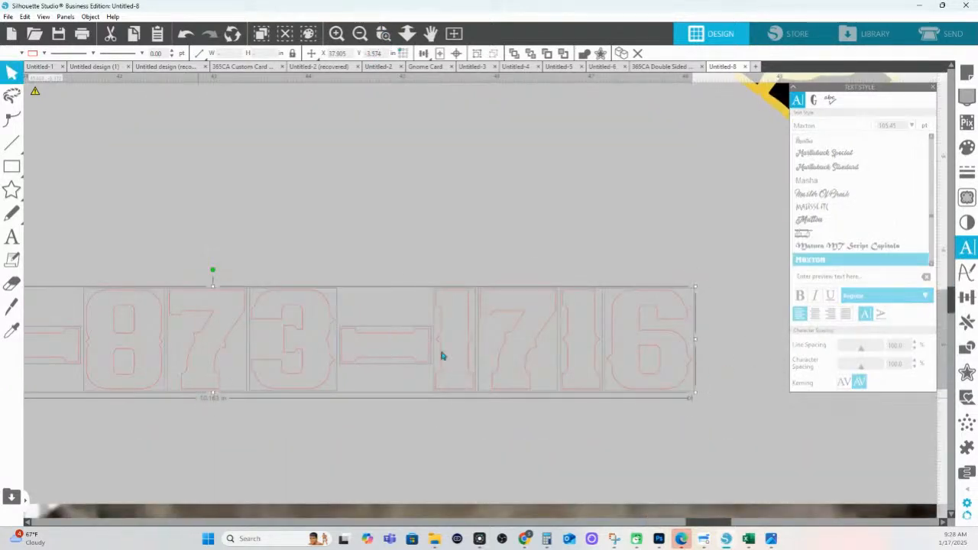
left_click(403, 314)
double_click(365, 334)
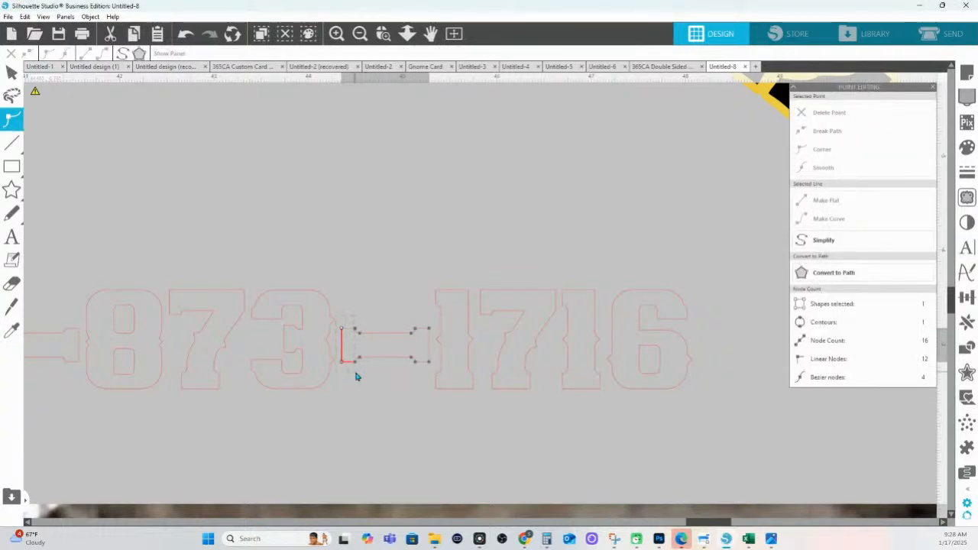
left_click(403, 359)
key("Delete")
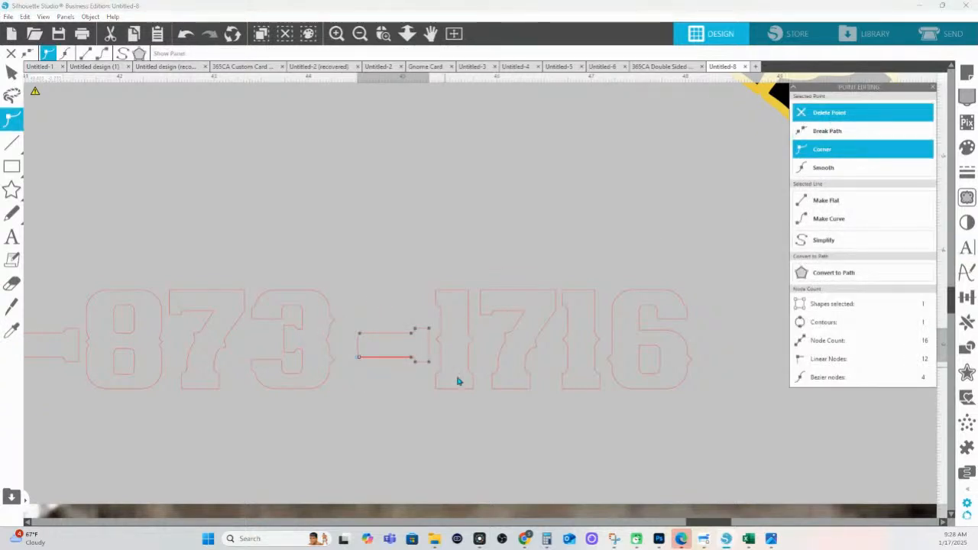
left_click(429, 328)
left_click_drag(415, 309, 413, 308)
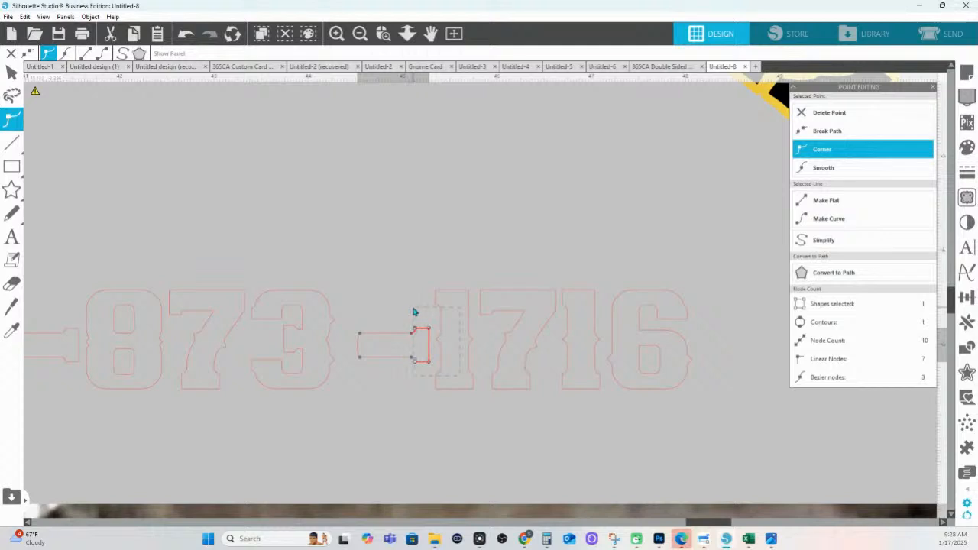
left_click(829, 112)
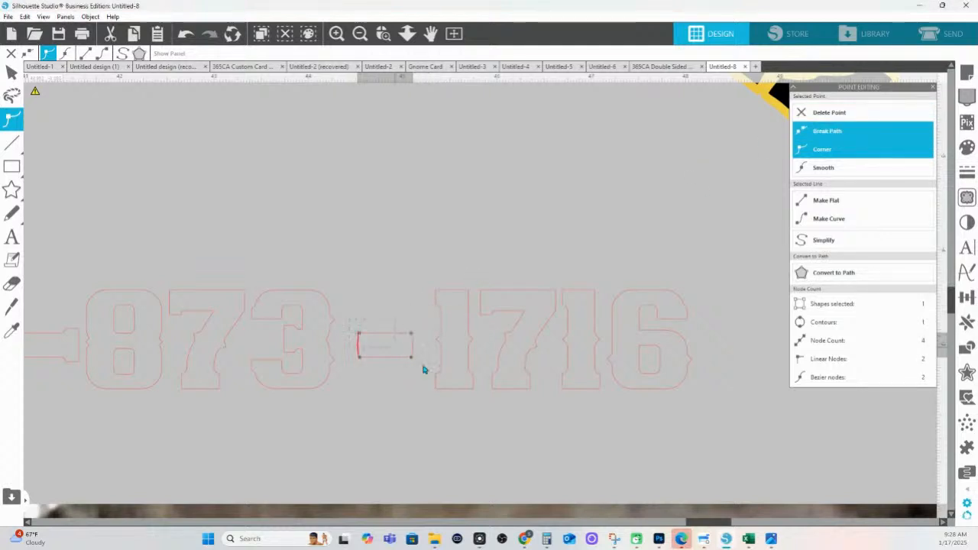
left_click(825, 200)
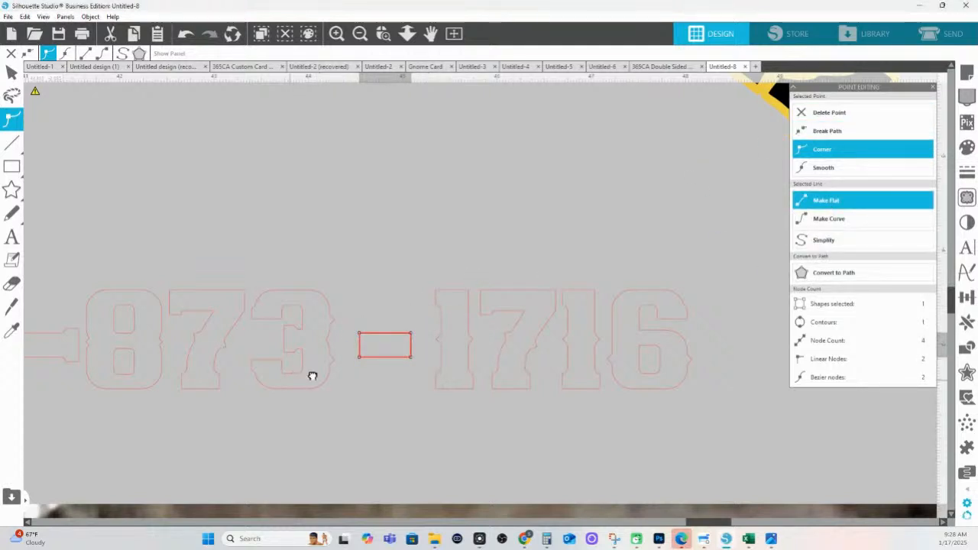
left_click_drag(290, 380, 703, 375)
left_click(448, 354)
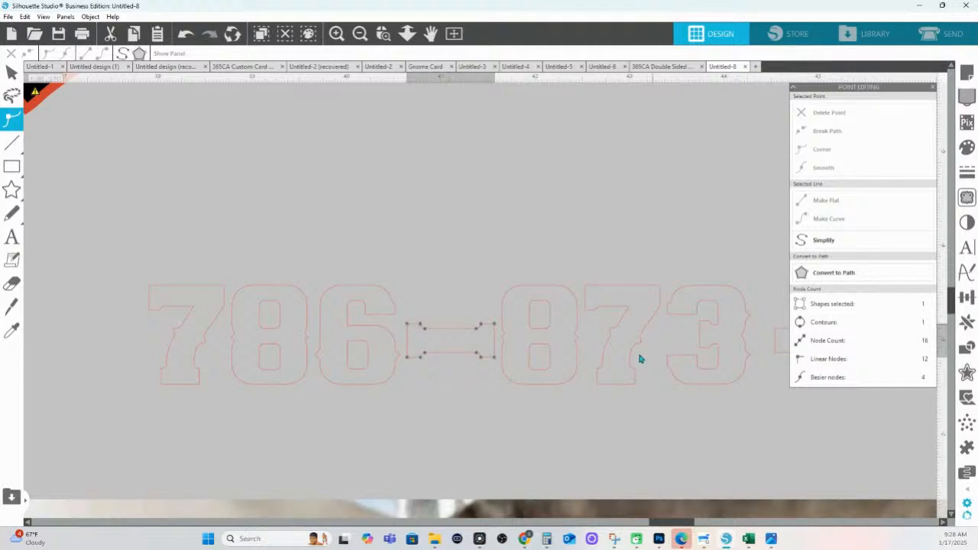
left_click(774, 352)
left_click(770, 386)
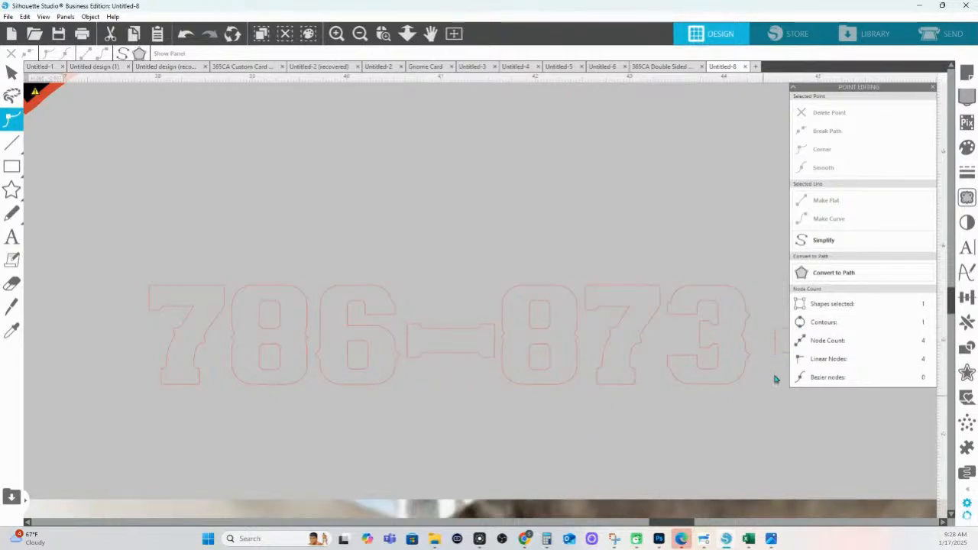
left_click(780, 350)
key("i")
key("ctrl+Left")
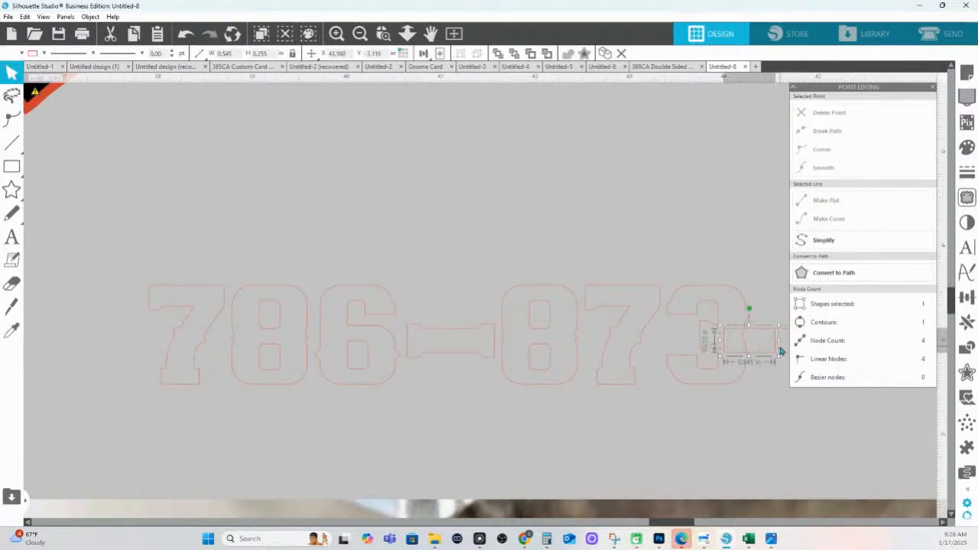
left_click(444, 336, "shift")
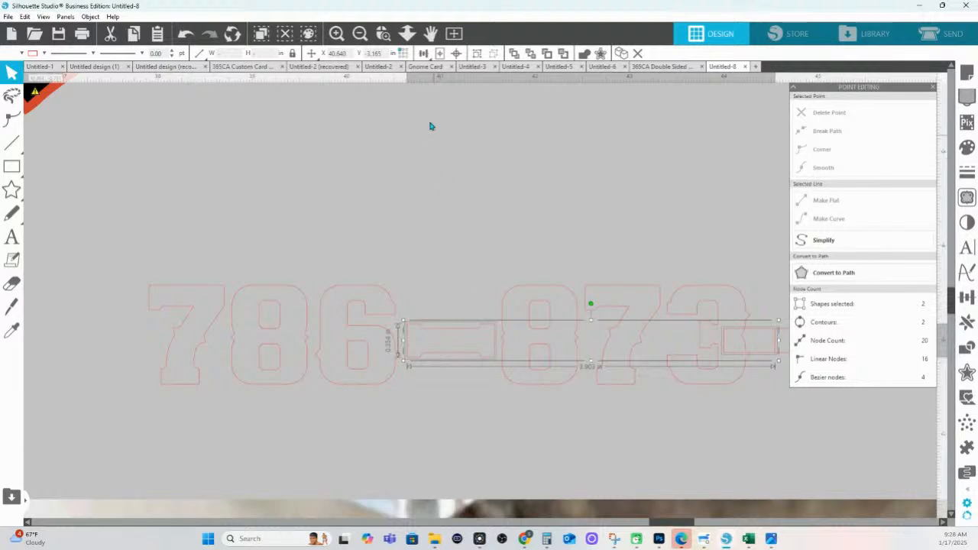
left_click(422, 52)
left_click(422, 69)
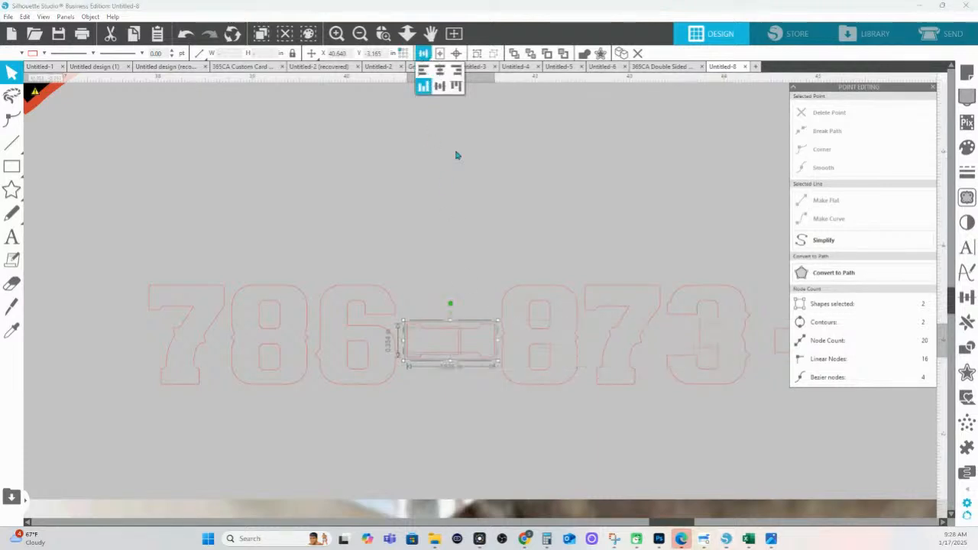
left_click(422, 53)
left_click(439, 85)
left_click(481, 336)
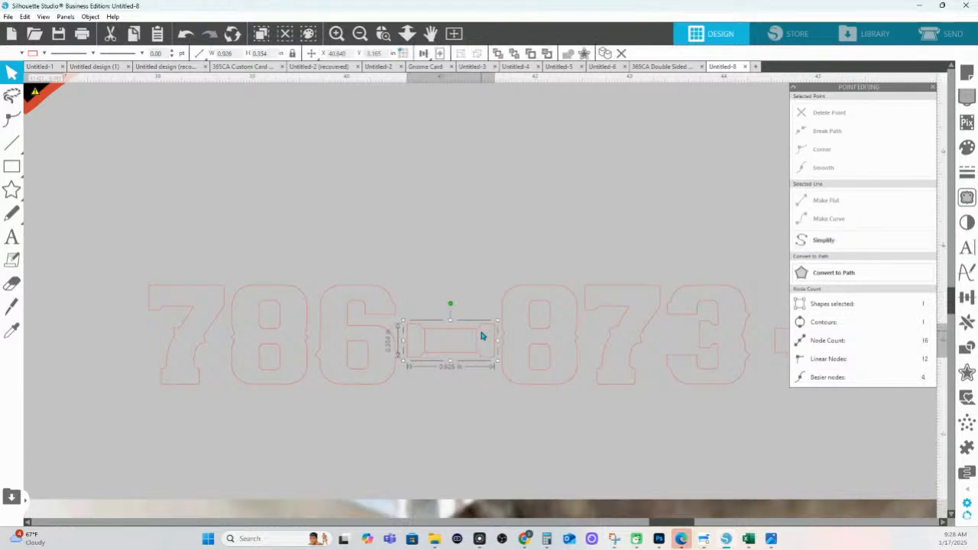
left_click(441, 254)
left_click(408, 34)
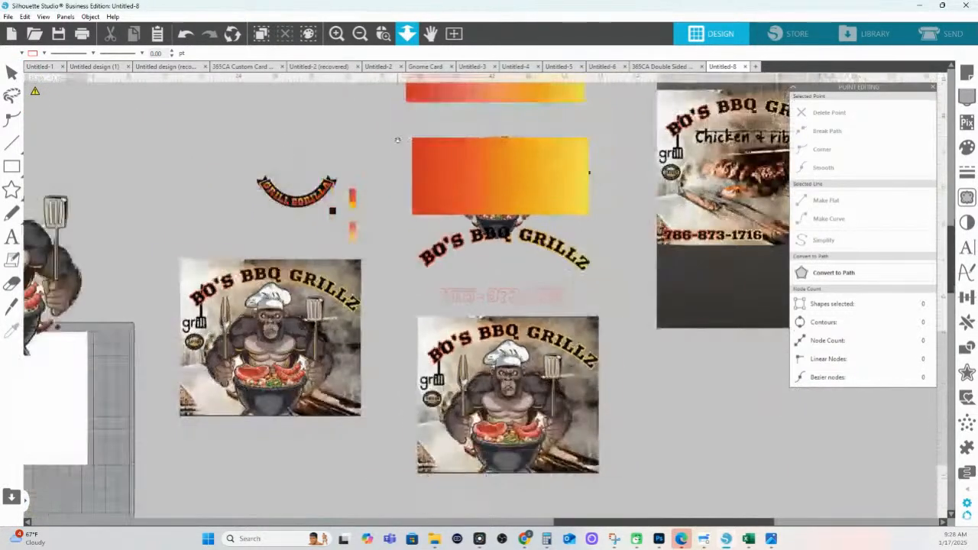
Zoom in on the phone number shown in the reference grill photo
left_click_drag(397, 140, 413, 211)
left_click_drag(706, 256, 456, 327)
left_click(384, 34)
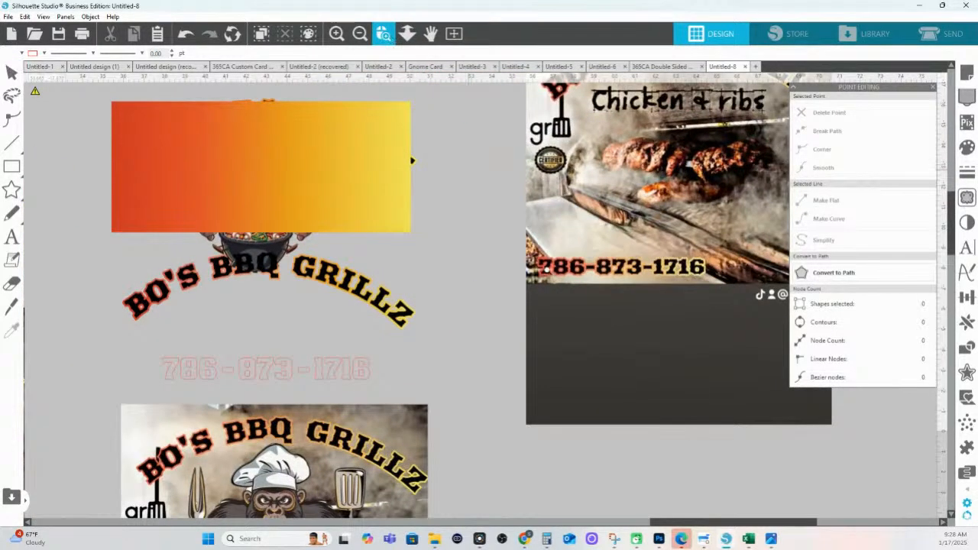
left_click_drag(661, 278, 710, 281)
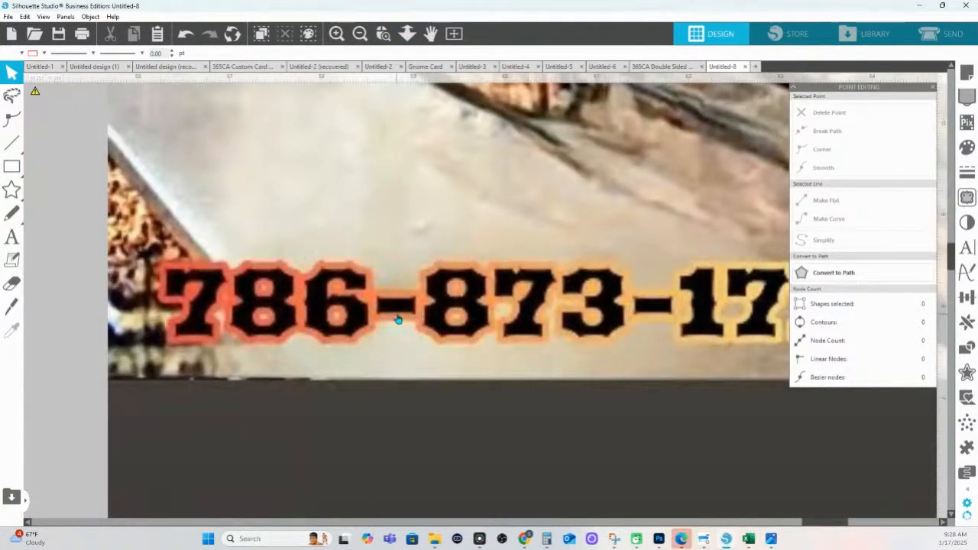
Fit the whole layout back in view and check the arched title and a phone-number digit
left_click(408, 34)
left_click(141, 352)
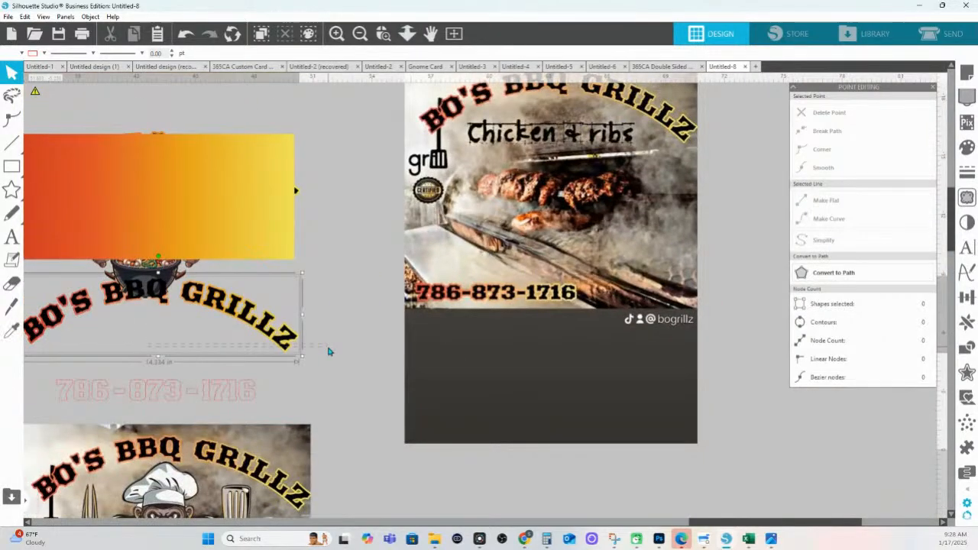
left_click(198, 351)
left_click(144, 386)
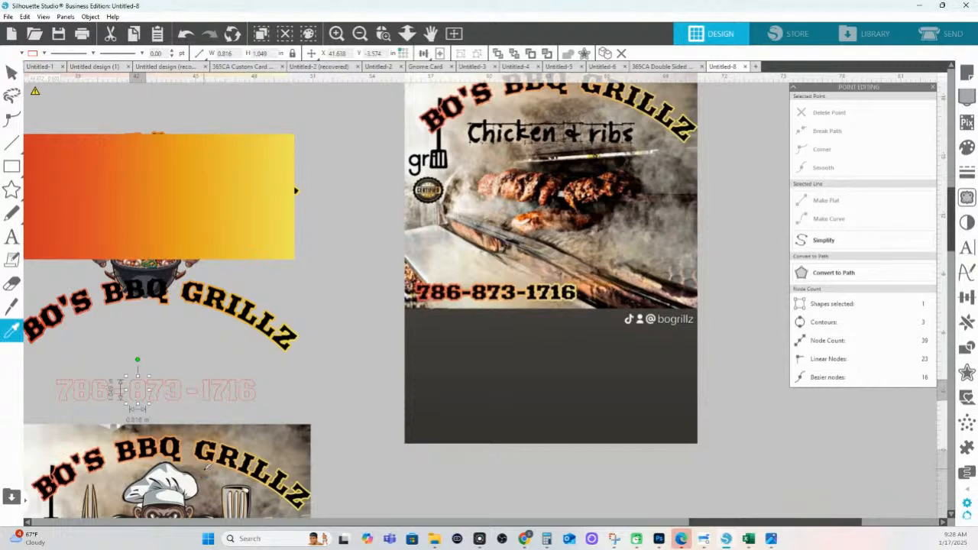
key("ctrl+z")
key("ctrl+z")
key("ctrl+z")
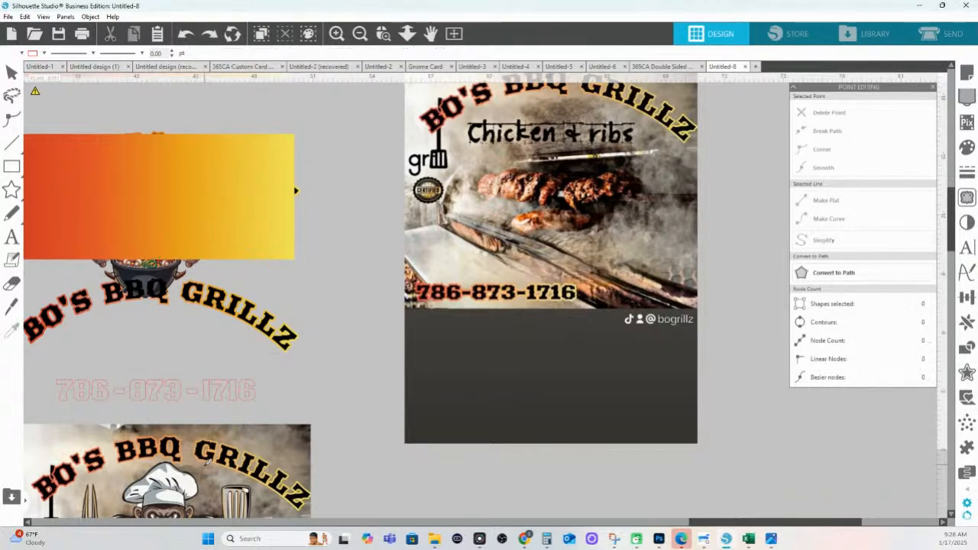
Undo back to the dash close-up and move its small inner rectangle below the digits
key("ctrl+z")
key("ctrl+z")
key("ctrl+z")
right_click(204, 467)
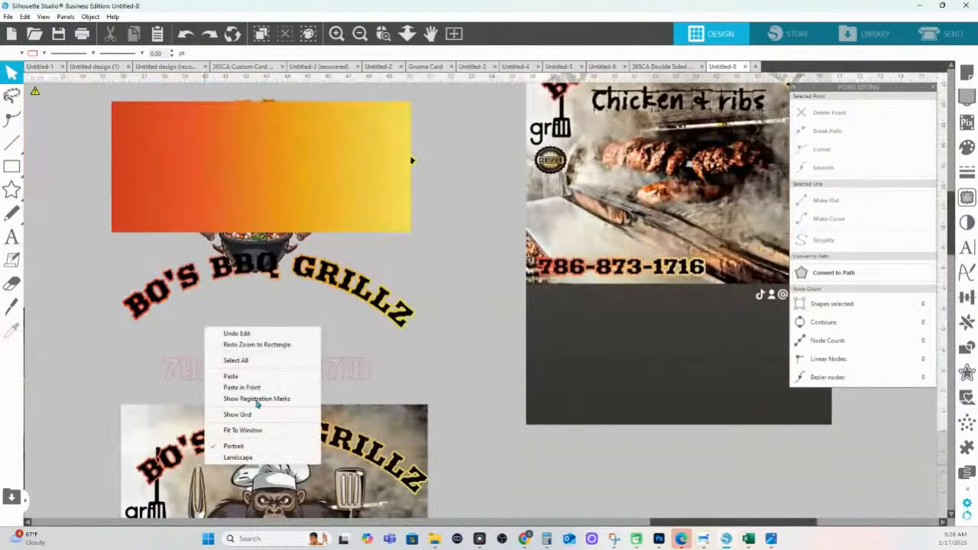
left_click(330, 368)
key("ctrl+z")
key("ctrl+z")
key("ctrl+z")
key("ctrl+z")
key("ctrl+z")
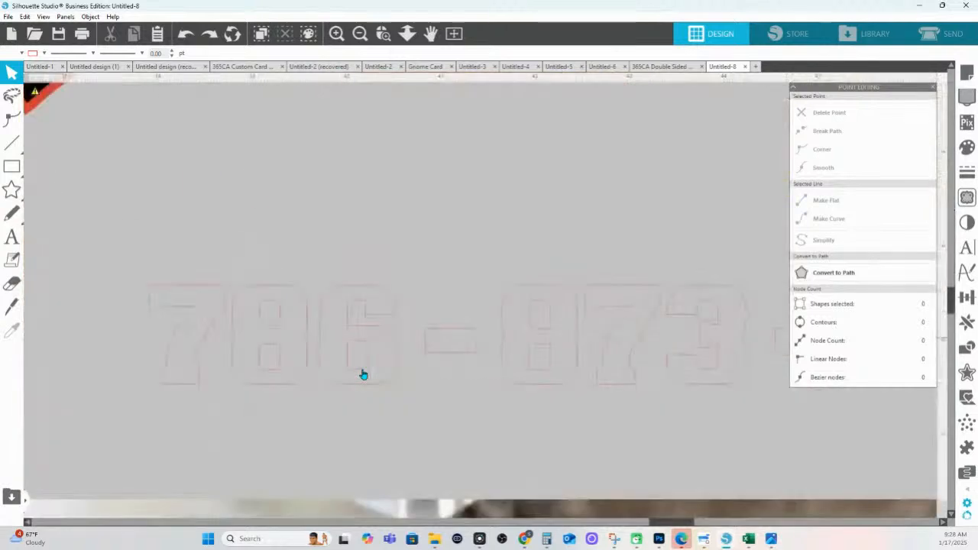
key("ctrl+z")
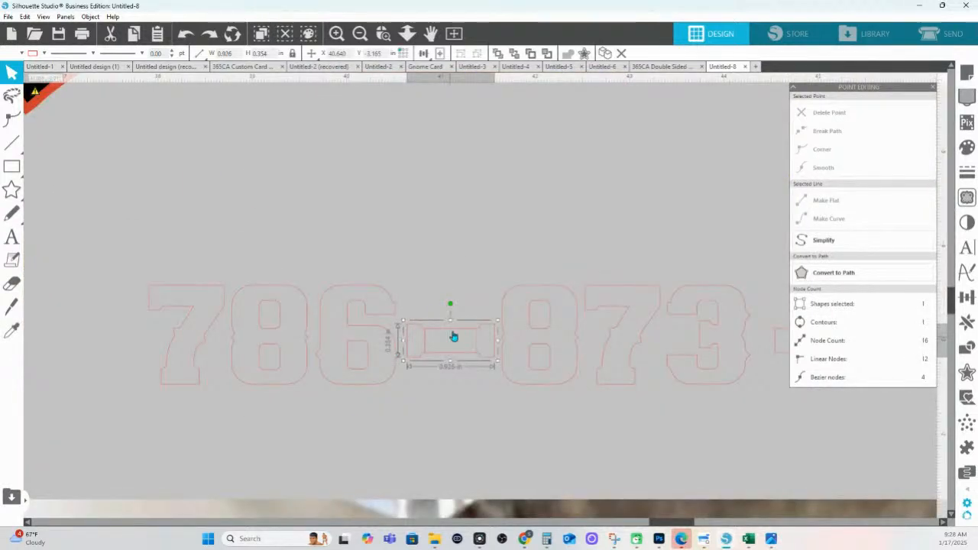
left_click(384, 34)
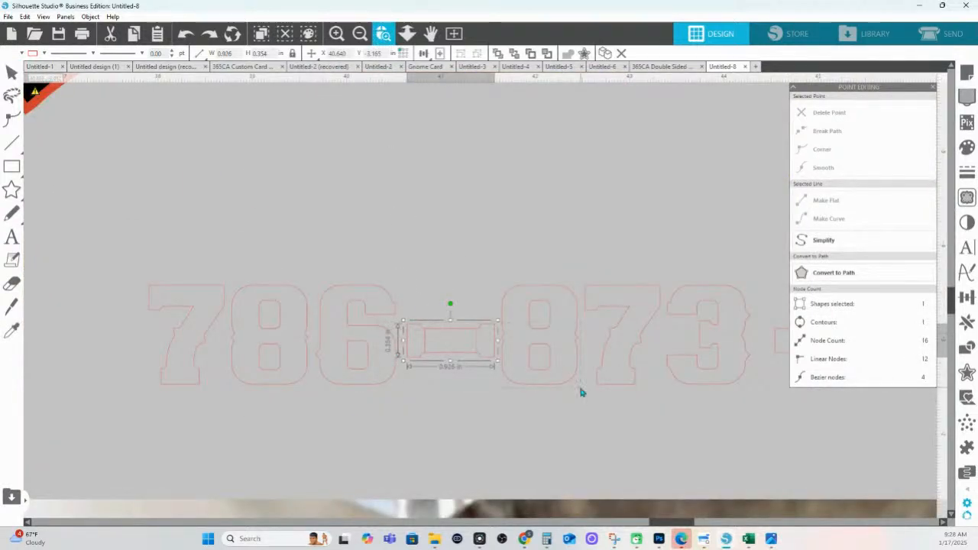
left_click_drag(581, 392, 379, 318)
left_click_drag(473, 201, 477, 460)
Shorten the dash outline by nudging its right and left edges inward
left_click(416, 173)
left_click(415, 175)
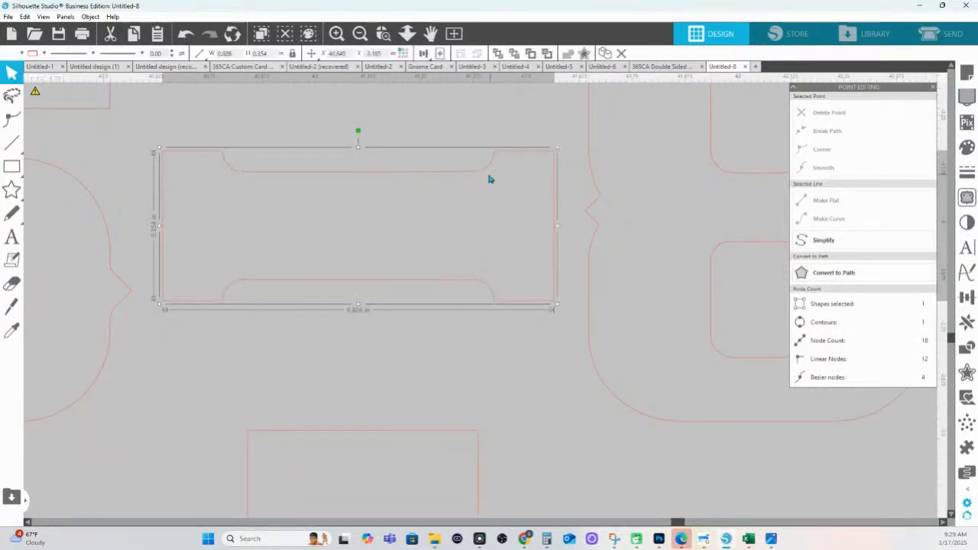
double_click(467, 175)
left_click(554, 155)
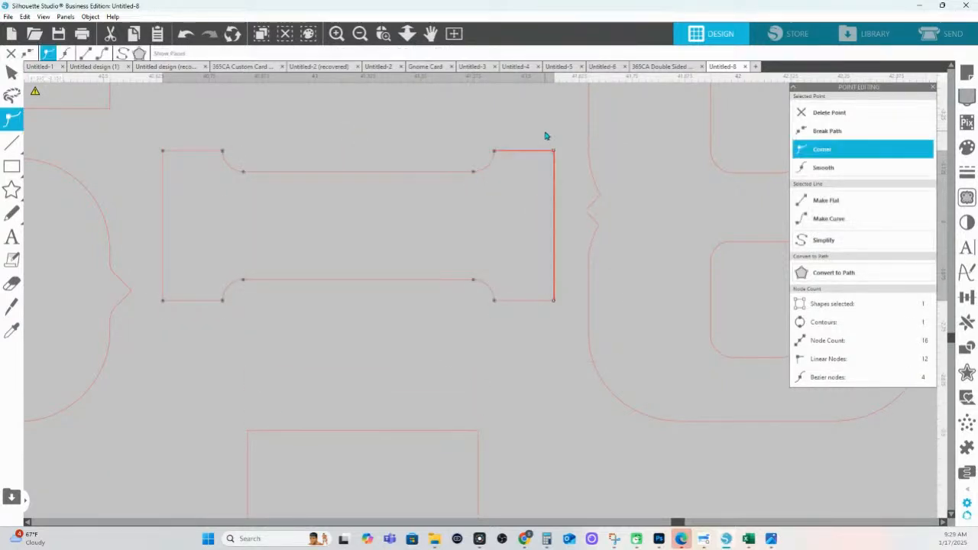
key("Left")
key("Left")
key("Left")
key("Left")
key("Left")
key("Left")
key("Left")
key("Left")
key("Left")
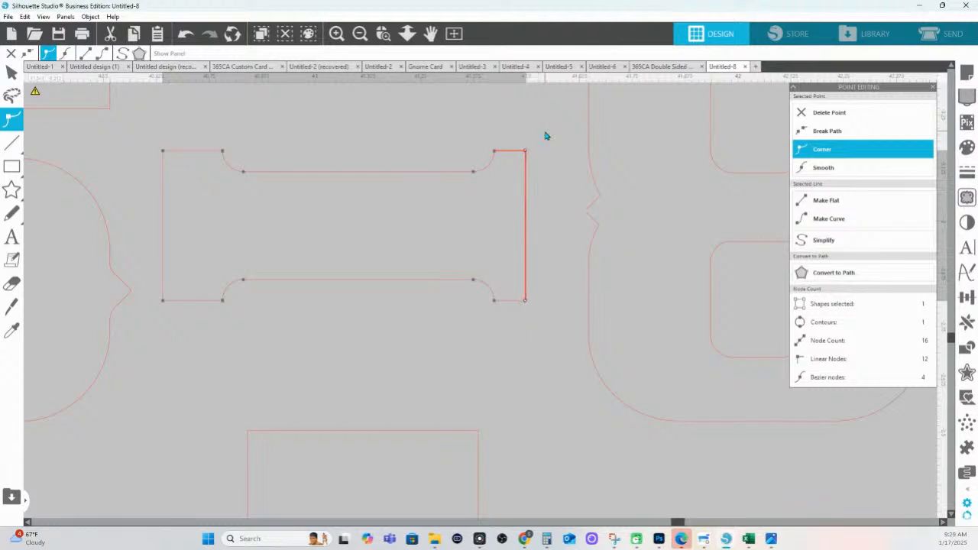
left_click(162, 229)
key("Right")
key("Right")
key("Right")
key("Right")
key("Right")
key("Right")
key("Right")
key("Right")
key("Right")
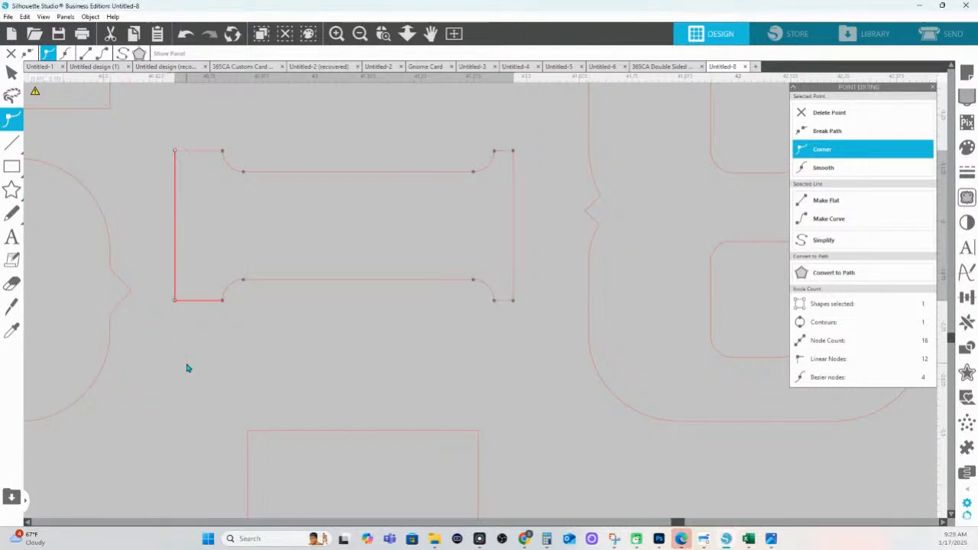
key("Right")
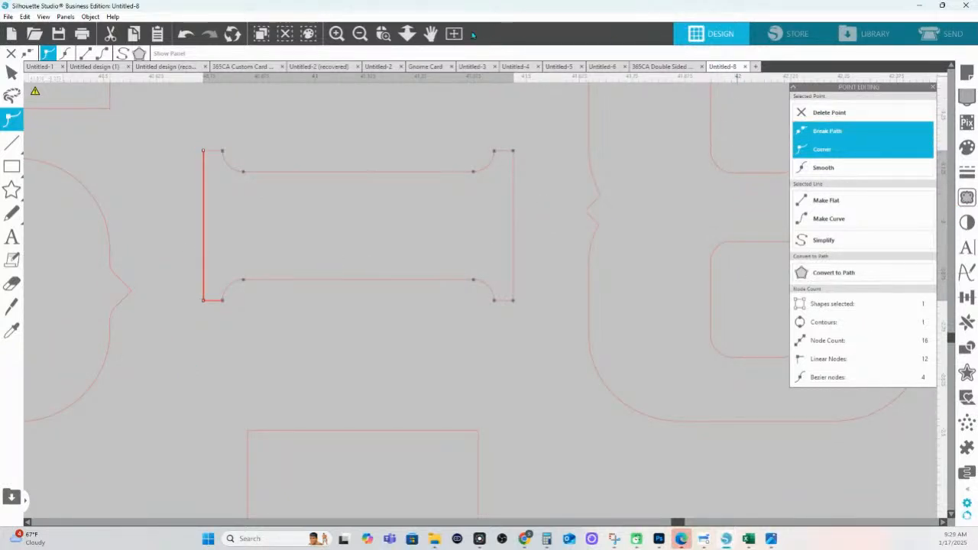
Duplicate the shortened dash and align the copy with the right-hand dash
left_click(408, 38)
left_click_drag(486, 289, 447, 77)
left_click(473, 294)
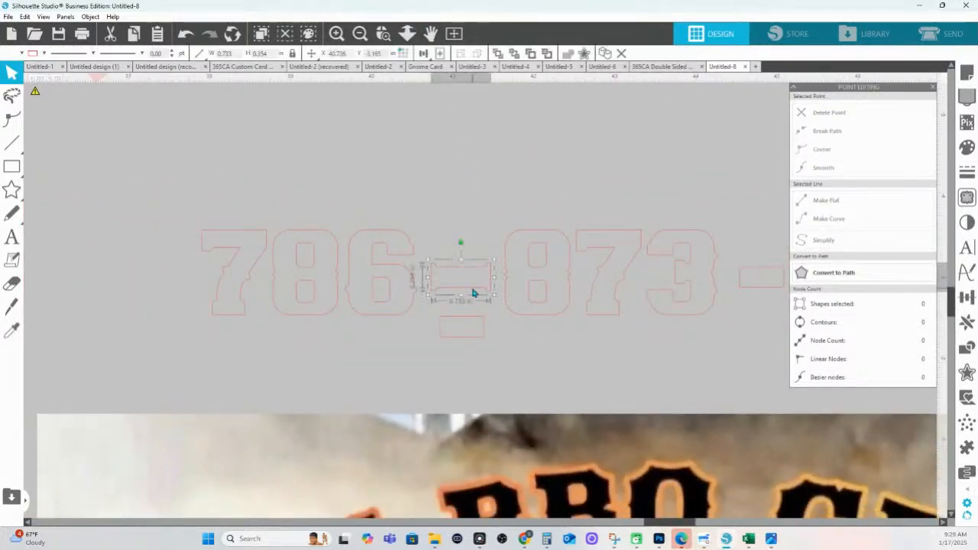
key("i")
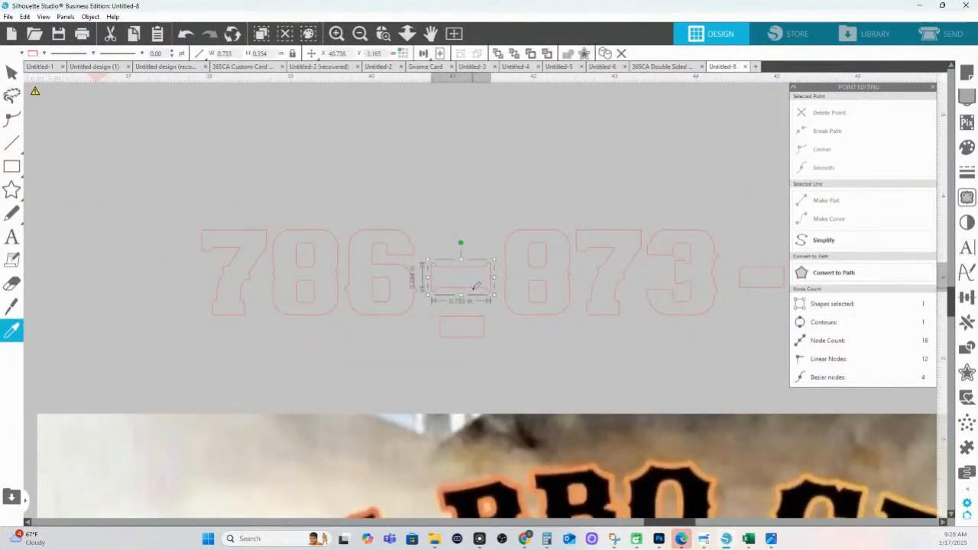
key("ctrl+d")
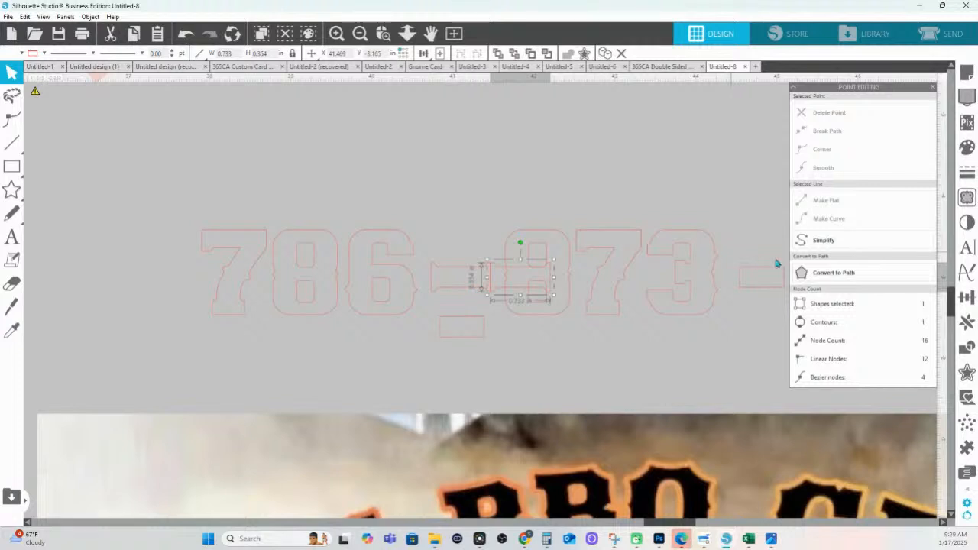
left_click(761, 267, "shift")
left_click(424, 52)
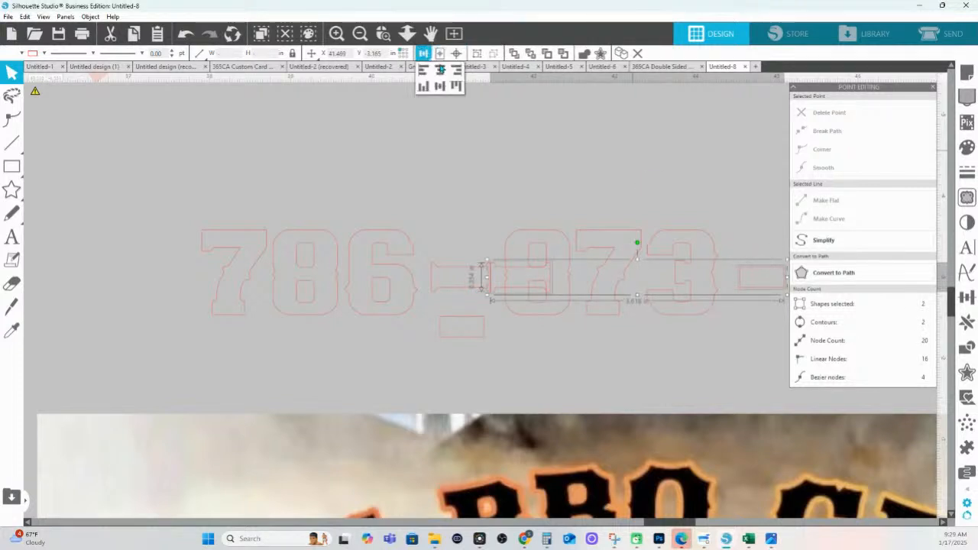
left_click(456, 70)
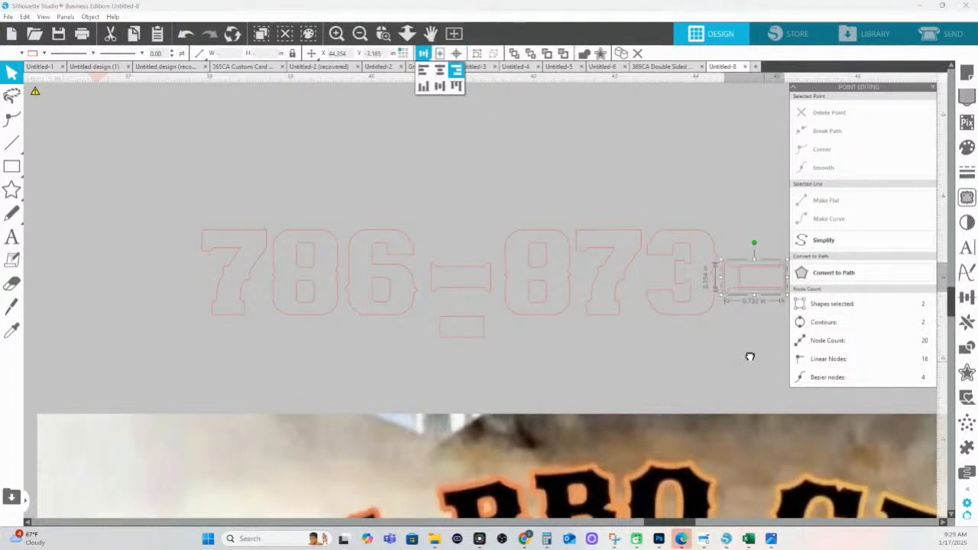
left_click_drag(764, 360, 552, 346)
left_click(561, 317)
left_click(522, 278)
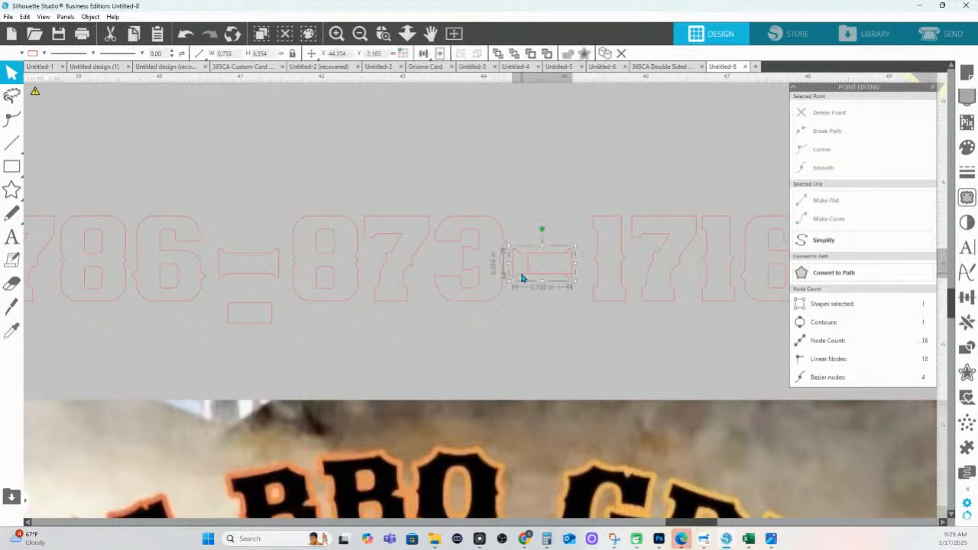
key("Right")
key("Right")
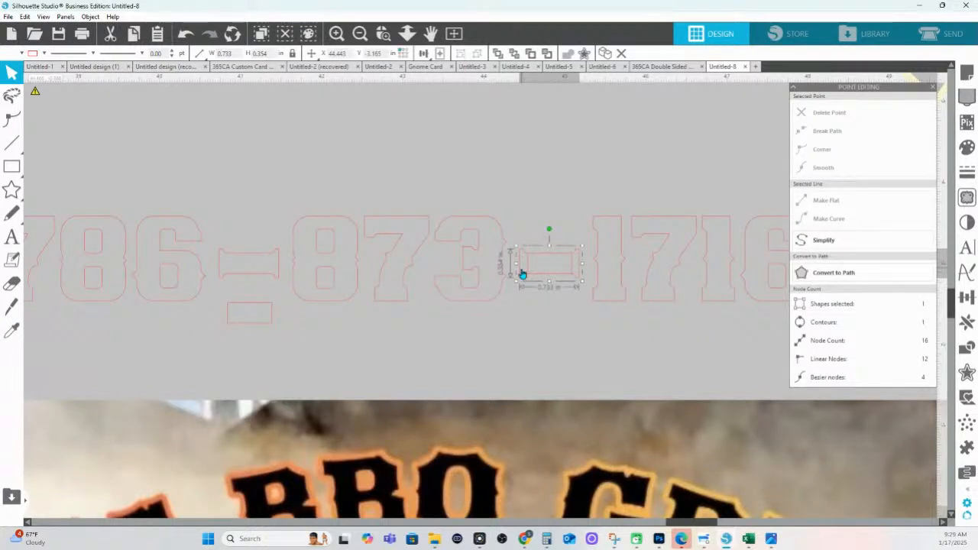
left_click(526, 300)
left_click(530, 266)
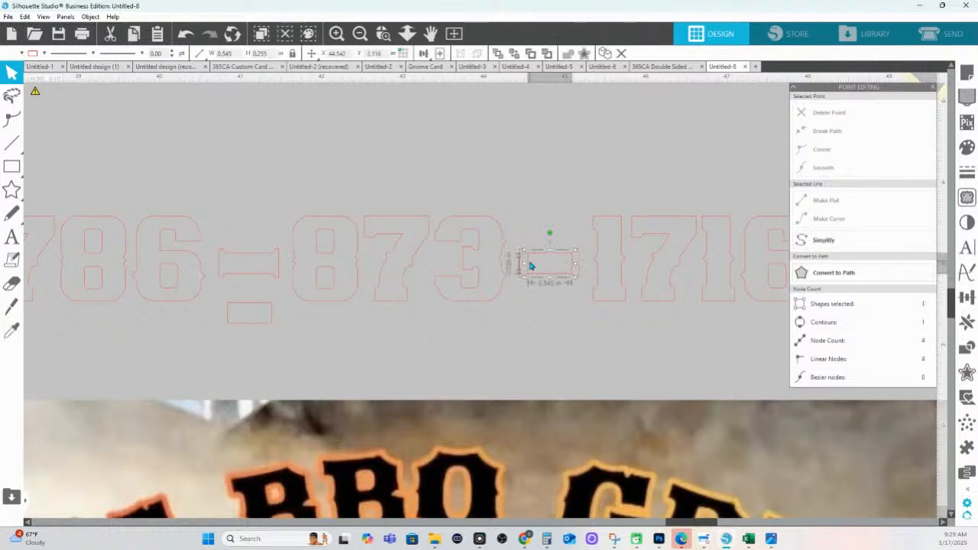
left_click_drag(530, 267, 498, 78)
left_click_drag(267, 323, 340, 103)
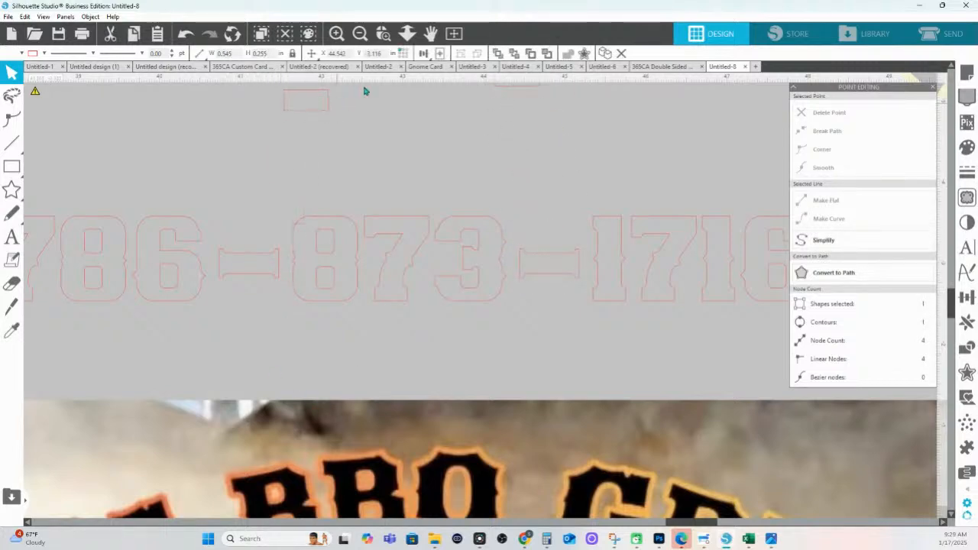
left_click(405, 38)
left_click_drag(449, 231, 461, 172)
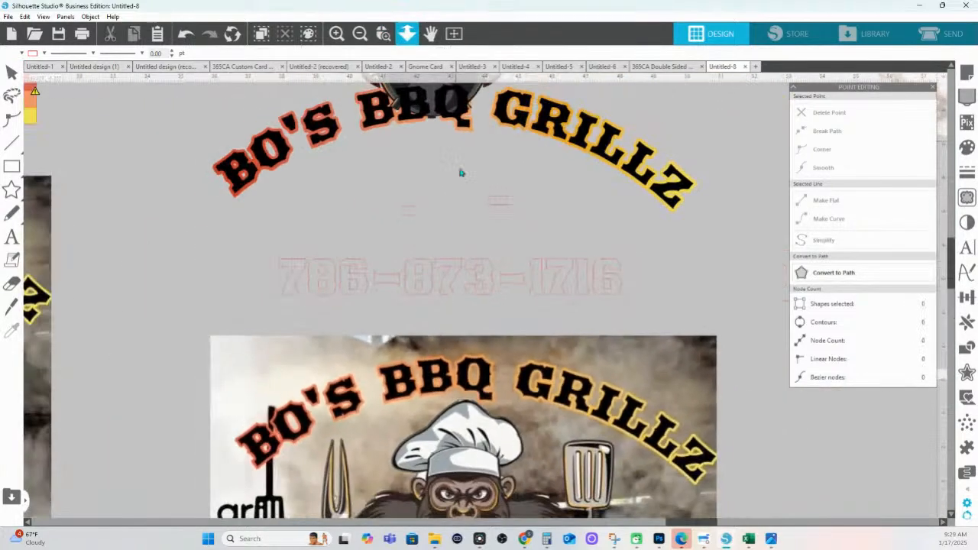
Apply an outward offset around the whole phone number
left_click(278, 264)
left_click(462, 276, "shift")
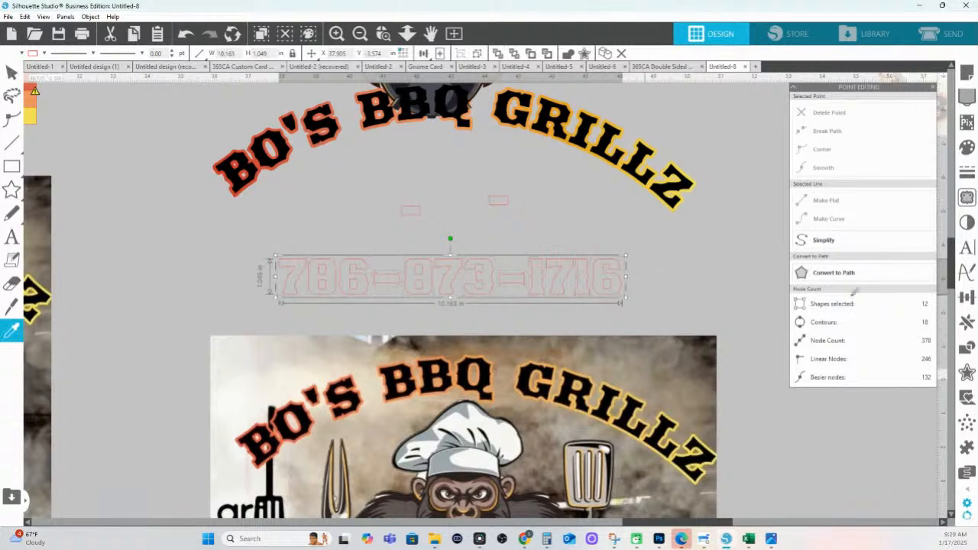
left_click(967, 372)
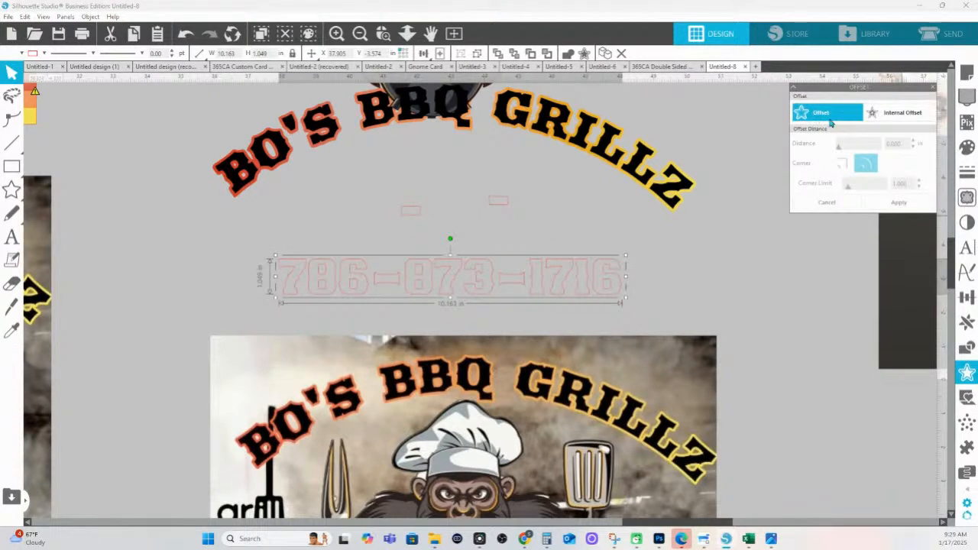
left_click(815, 113)
left_click(913, 203)
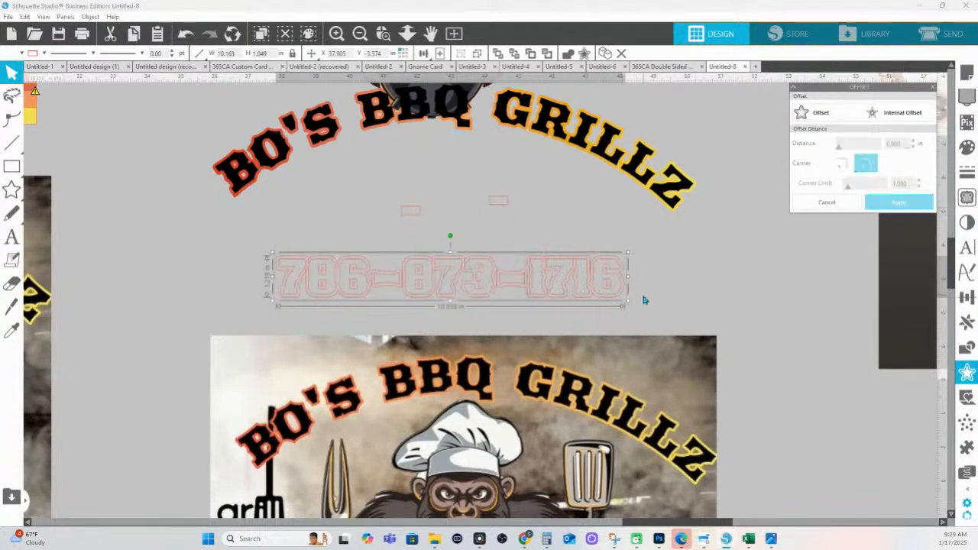
Move the gradient rectangle over the number, narrow it to fit, and crop it to the number's shape
left_click(410, 33)
left_click_drag(427, 206, 428, 140)
key("i")
key("v")
left_click_drag(491, 145, 527, 315)
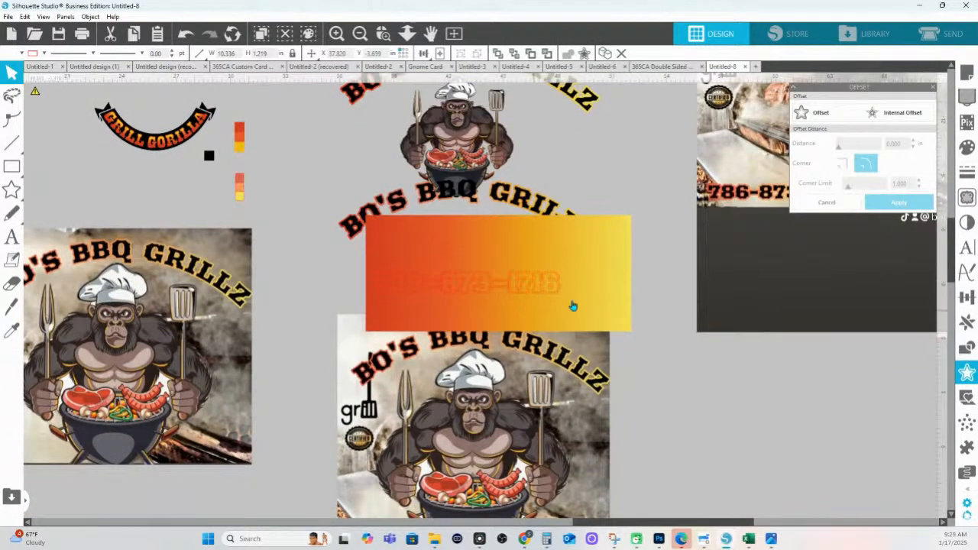
left_click_drag(634, 280, 569, 281)
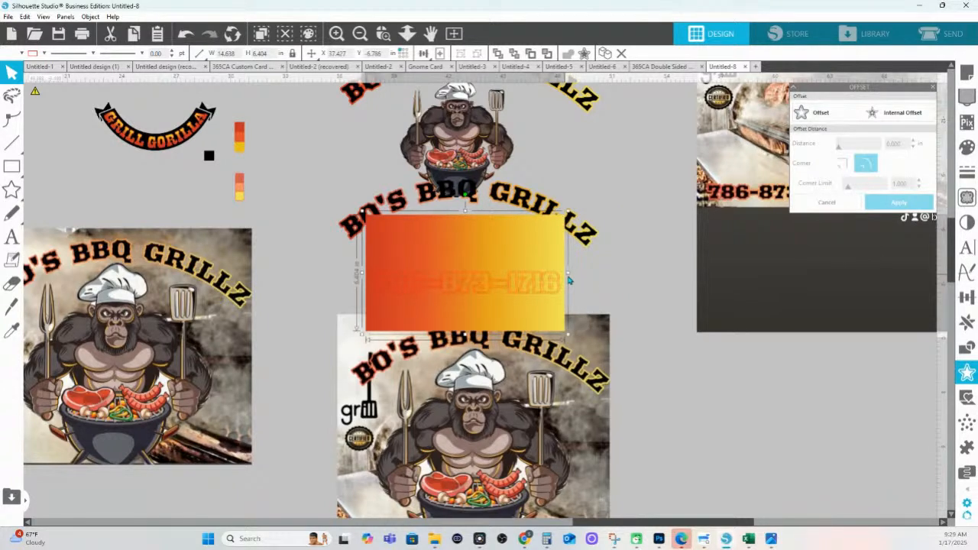
left_click(554, 296, "shift")
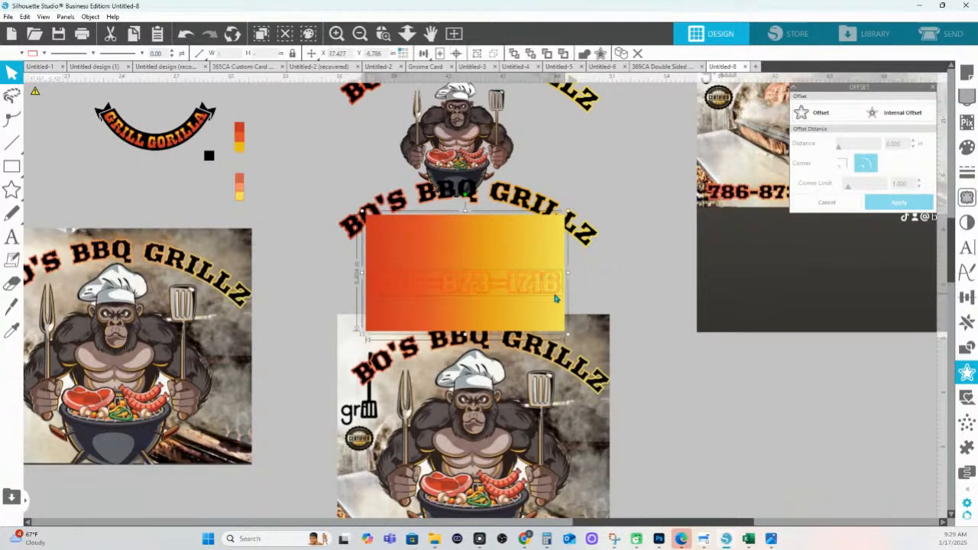
left_click(966, 347)
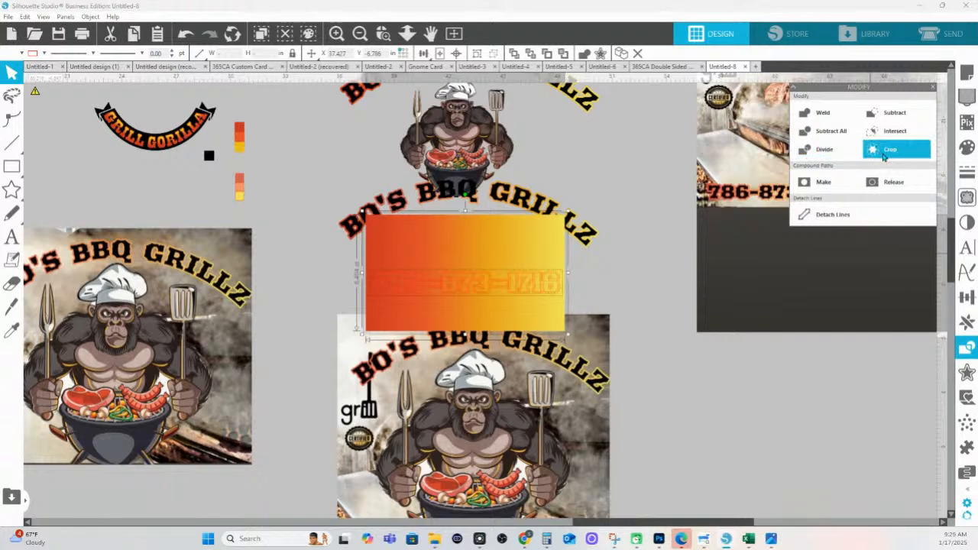
left_click(886, 149)
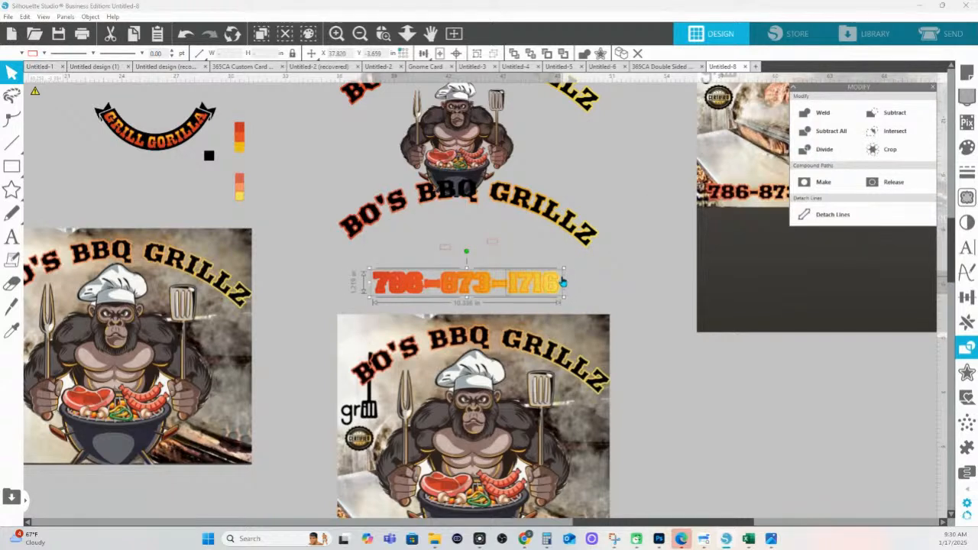
Group the phone number pieces, fill the digits black, and set a line colour
key("ctrl+e")
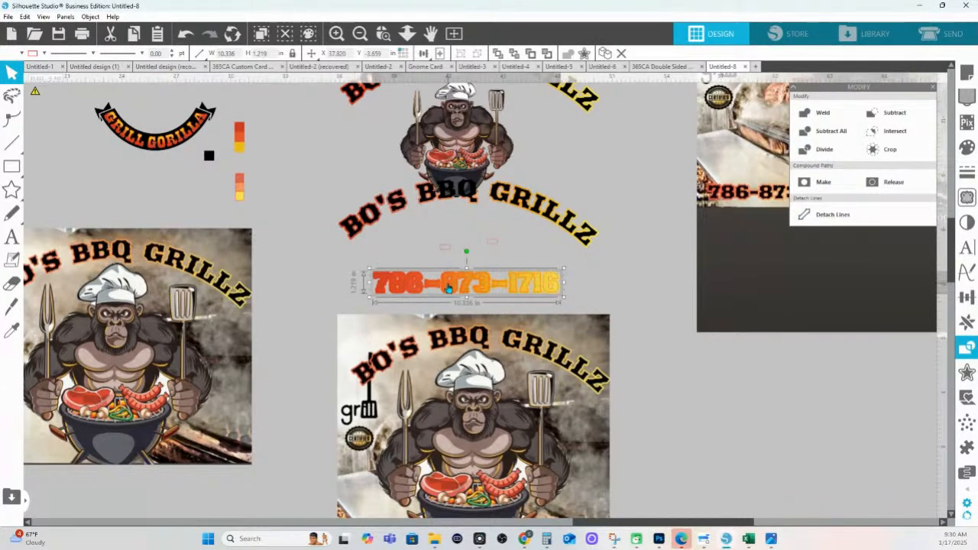
left_click(966, 146)
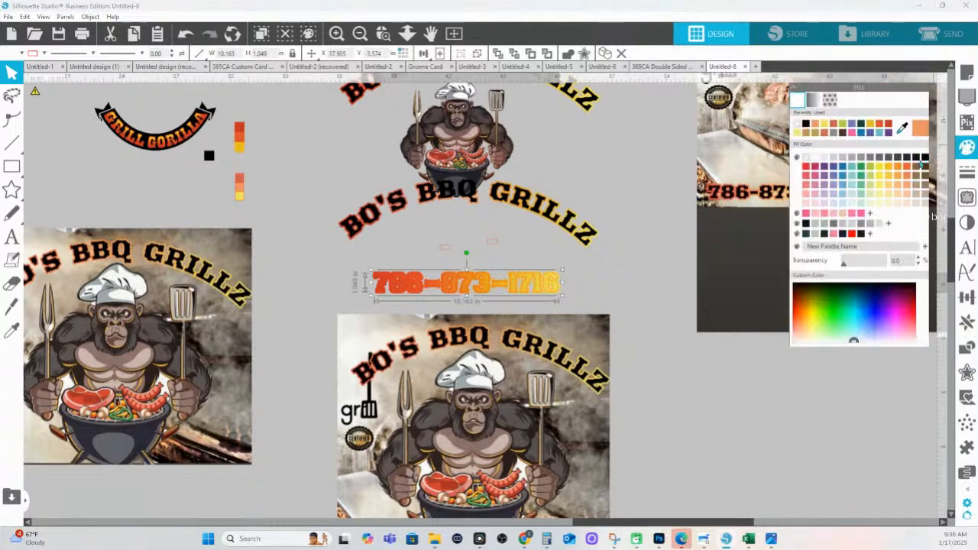
left_click(926, 158)
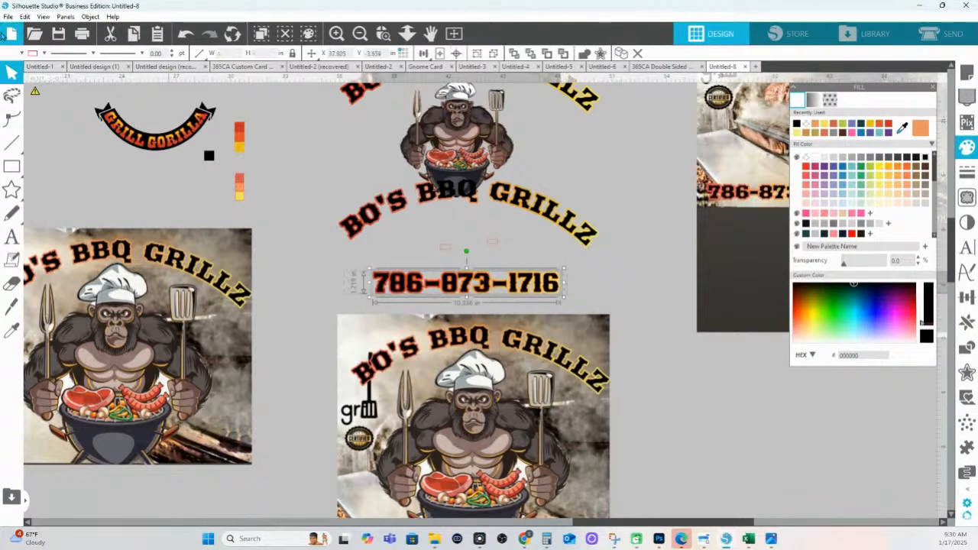
left_click(43, 53)
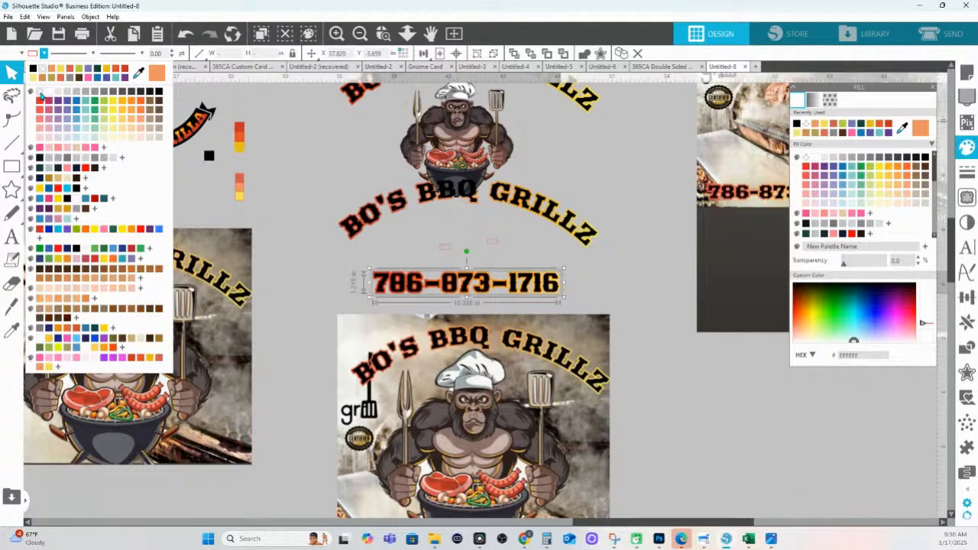
left_click(42, 97)
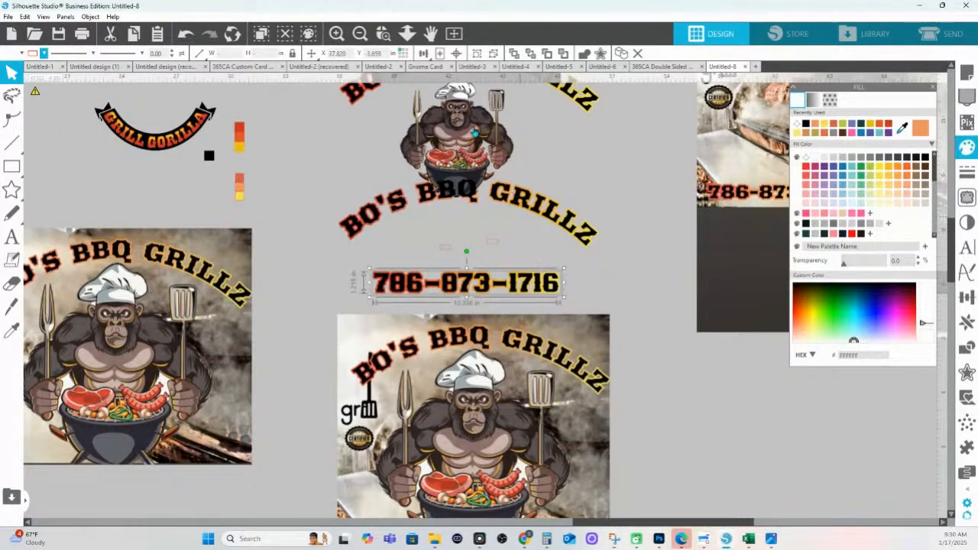
Zoom out to the whole workspace and move the lower BBQ image aside
left_click(407, 33)
left_click_drag(435, 215, 426, 455)
left_click(478, 338)
Move the upper arched title and gorilla chef down and to the right
left_click_drag(537, 324, 432, 368)
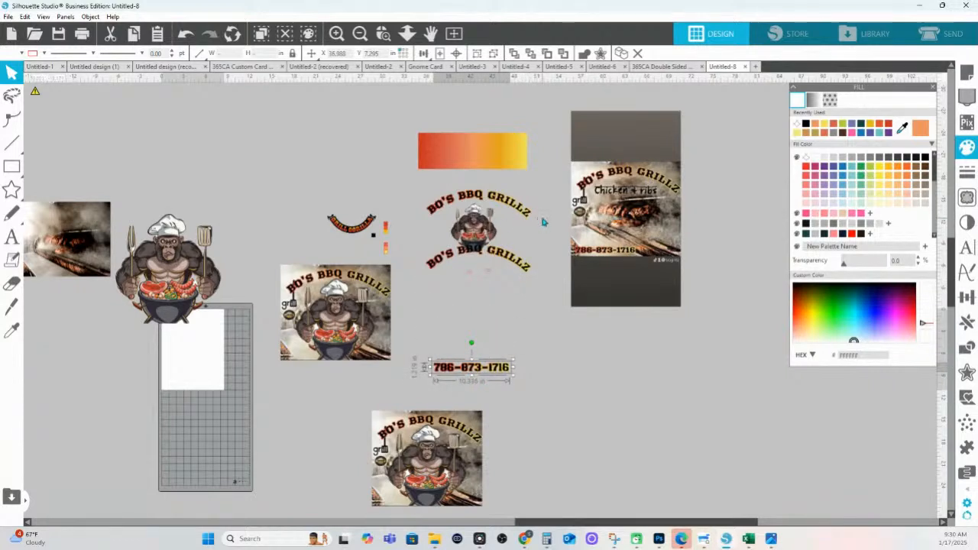
left_click(517, 212)
left_click(516, 217)
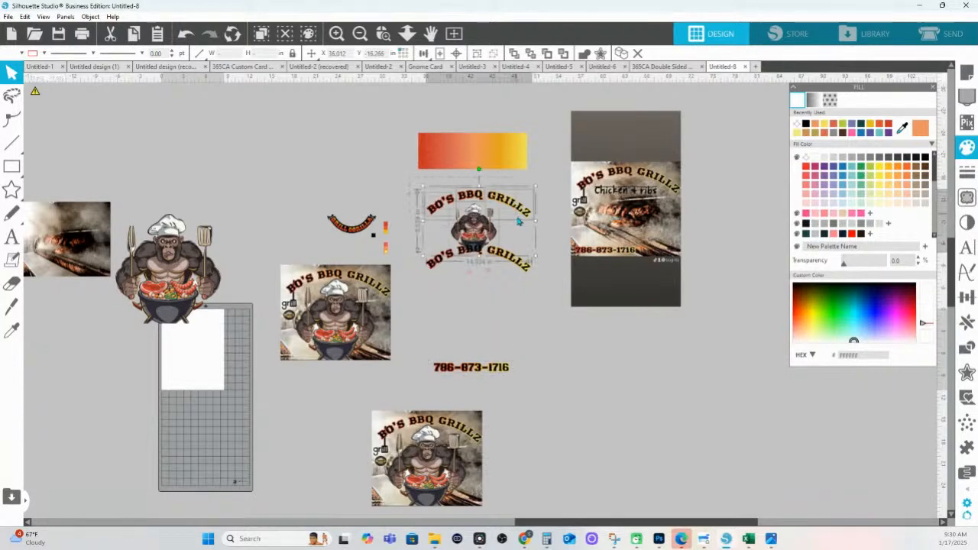
left_click_drag(494, 227, 553, 365)
Place the phone number under the gorilla chef and nudge it closer beneath the grill
left_click(504, 380)
left_click_drag(450, 368, 588, 398)
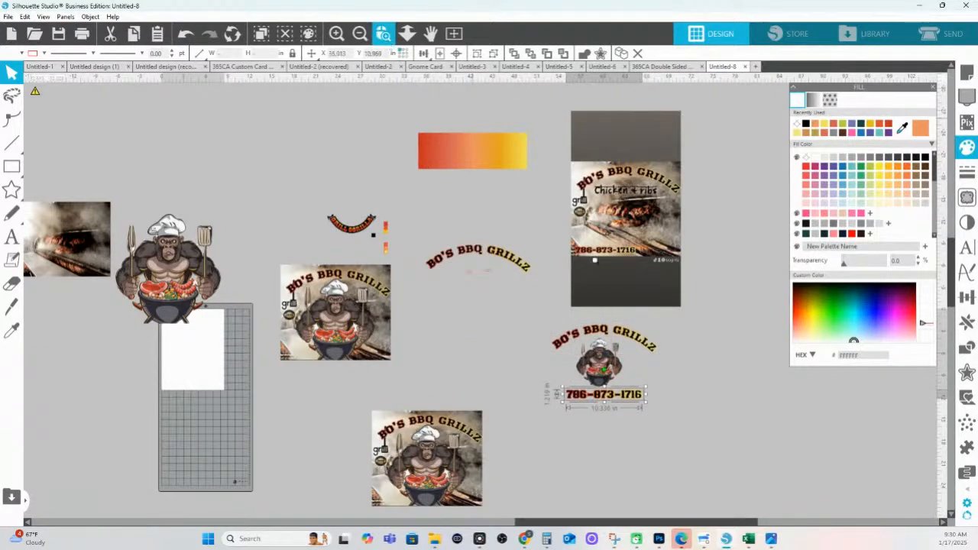
left_click(383, 33)
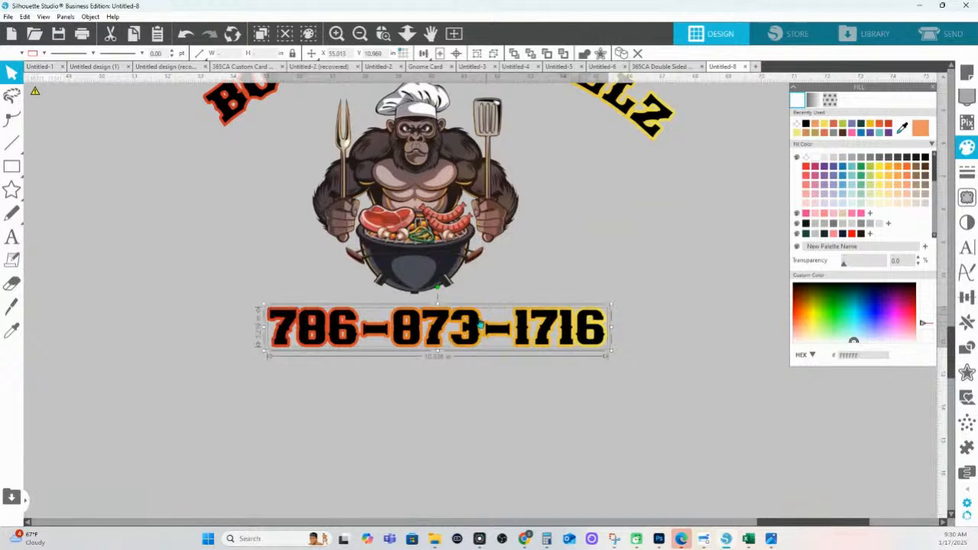
left_click_drag(470, 326, 463, 353)
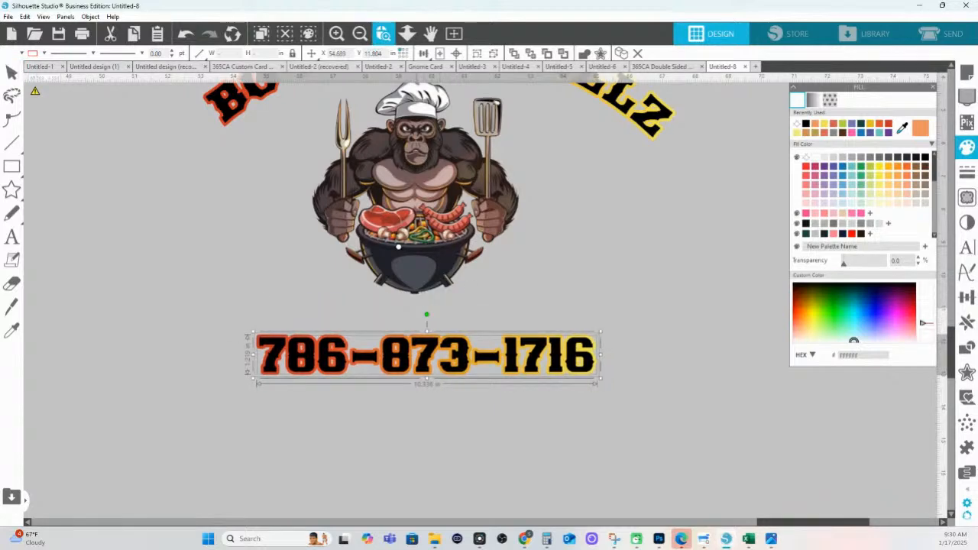
left_click_drag(584, 342, 584, 341)
Delete the points forming the grill's right leg in point editing
double_click(389, 247)
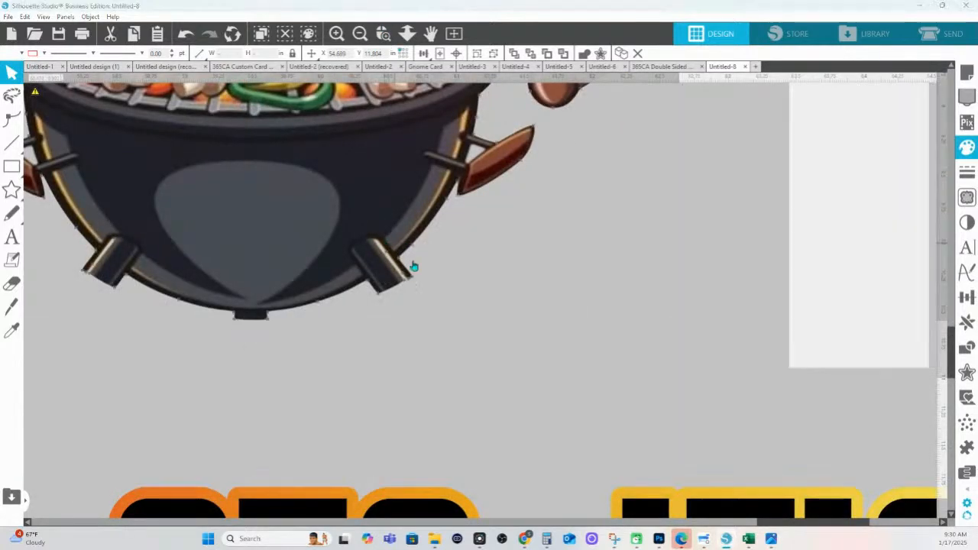
left_click_drag(466, 306, 370, 274)
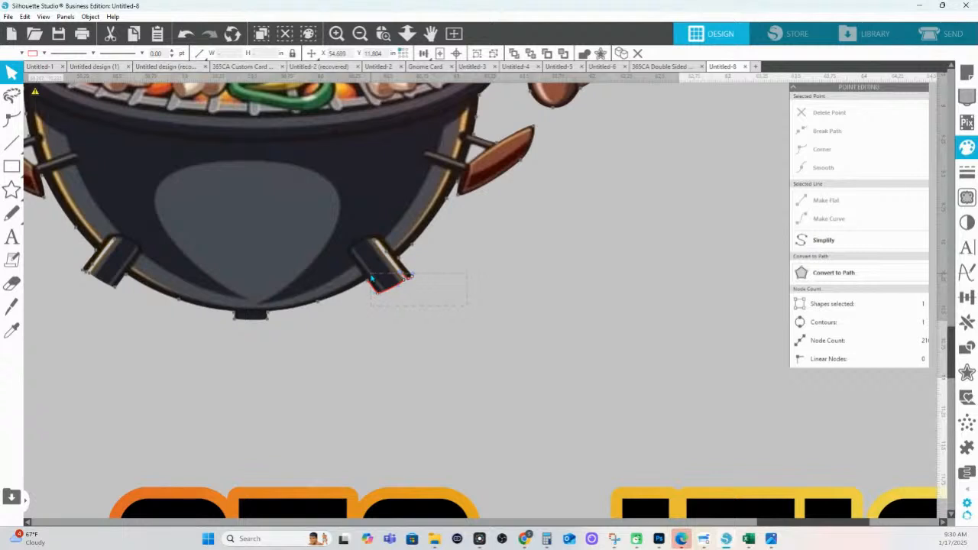
key("Delete")
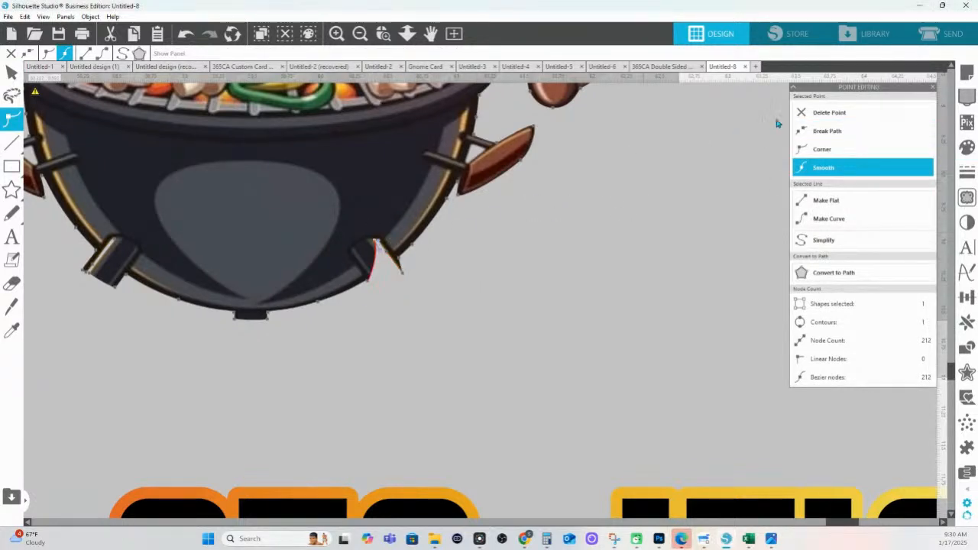
left_click(829, 114)
left_click(831, 115)
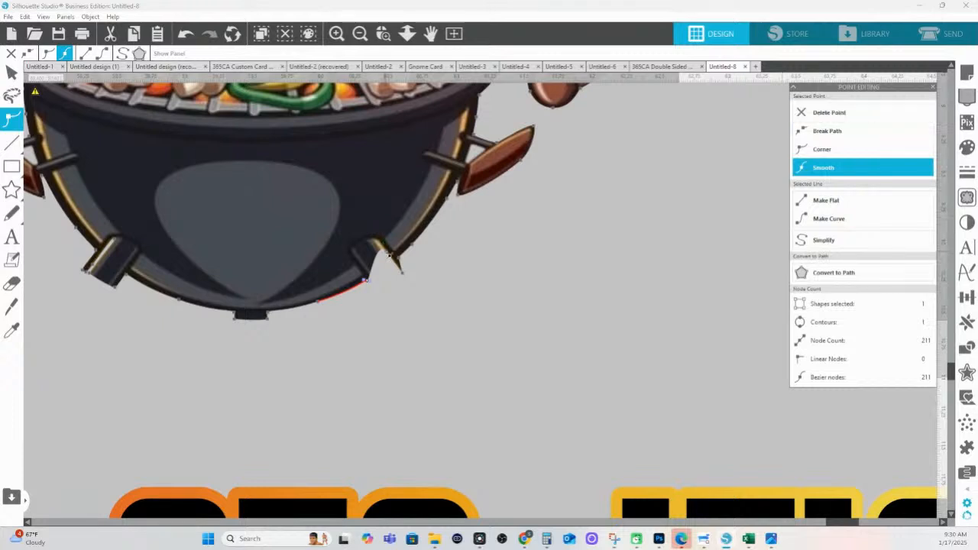
left_click(831, 113)
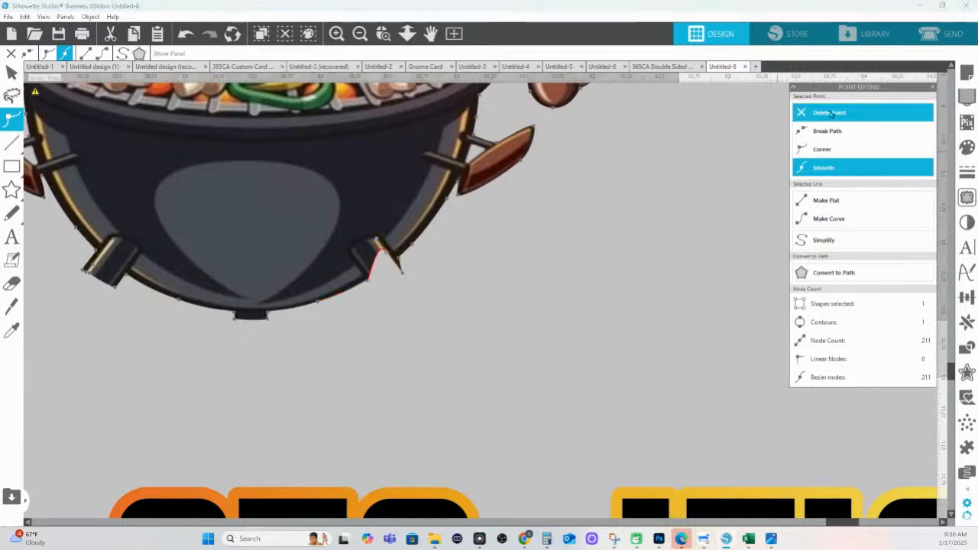
left_click(404, 273)
left_click(842, 114)
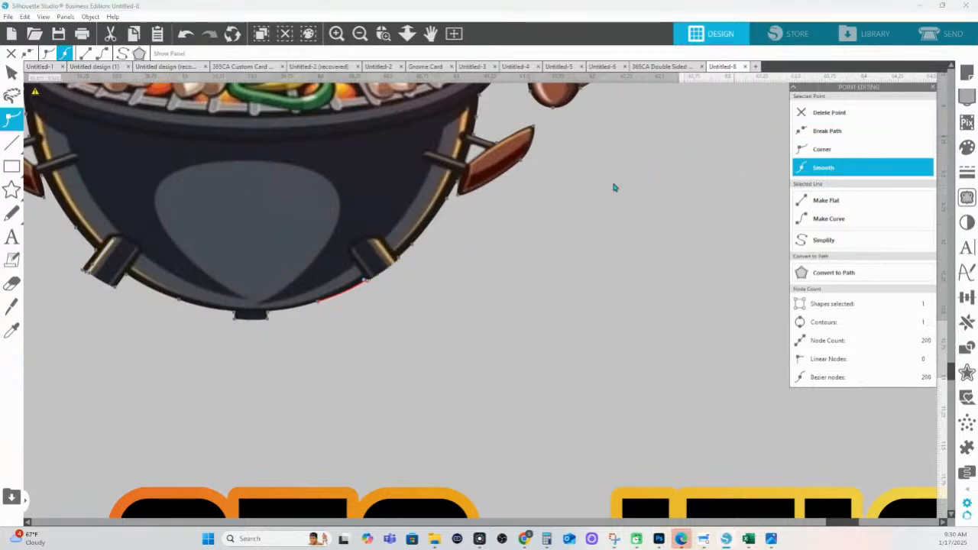
Delete the left grill leg's points, finish point editing, and fit the page in view
left_click(365, 282)
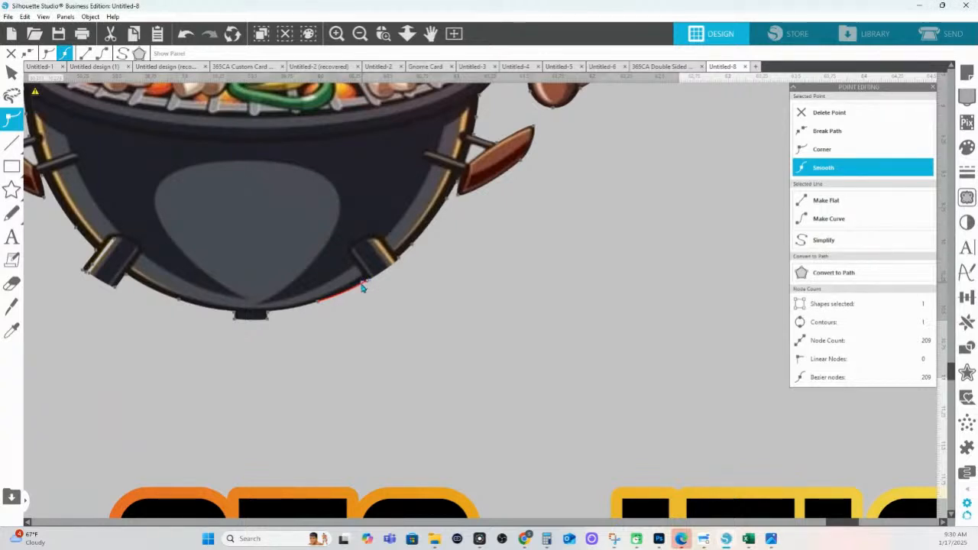
left_click(90, 268)
left_click(113, 288)
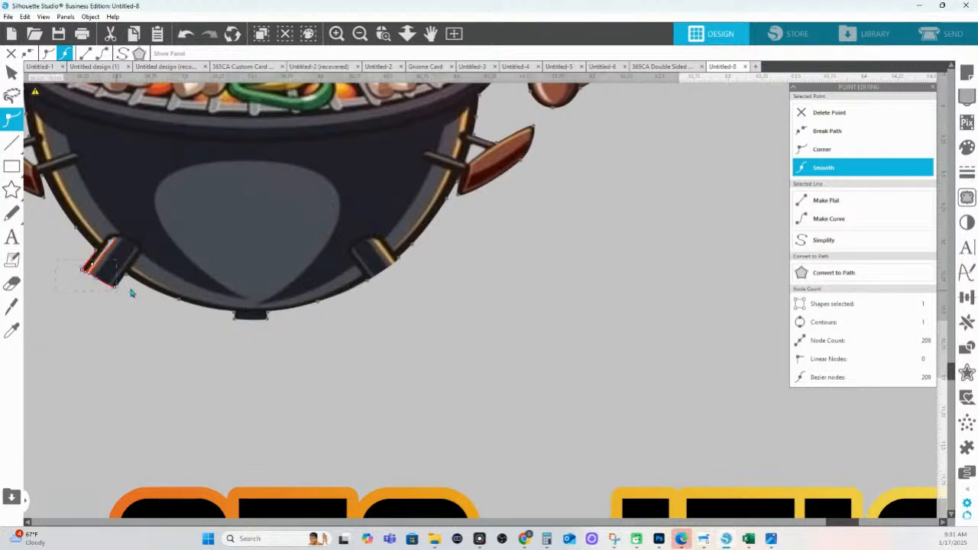
left_click(825, 113)
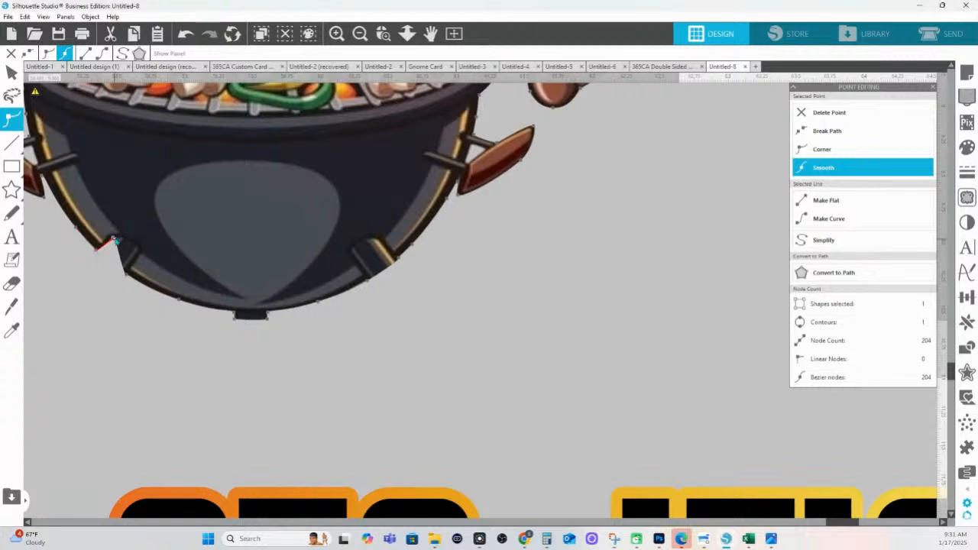
left_click(827, 114)
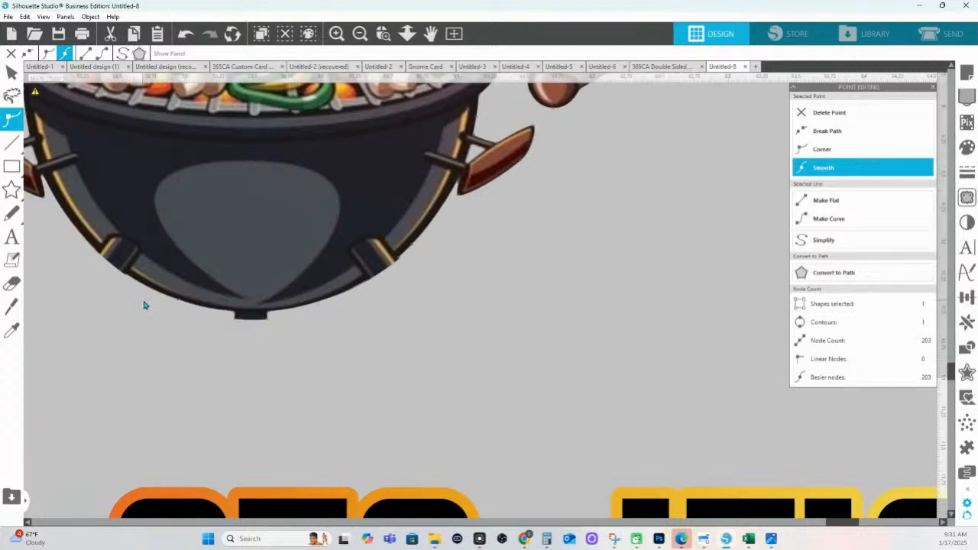
left_click(419, 220)
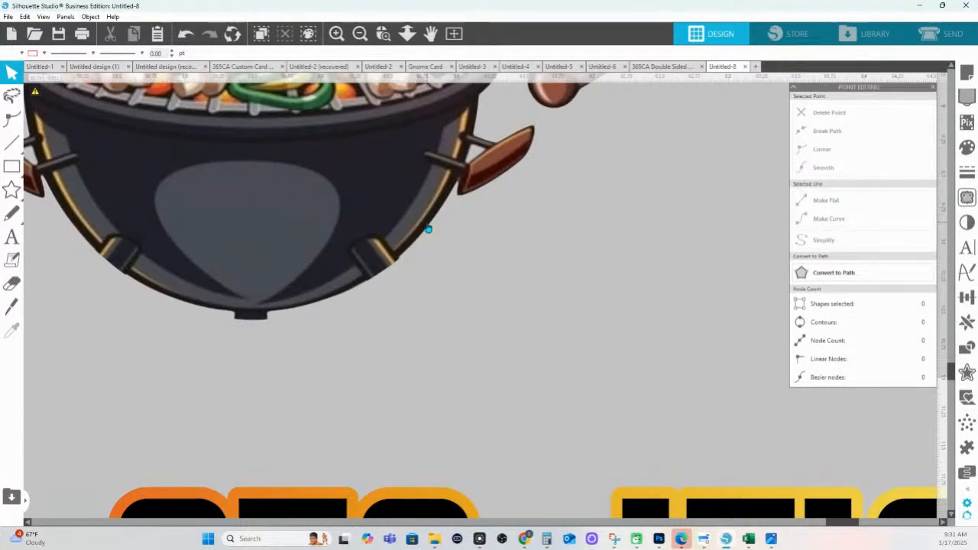
left_click(407, 34)
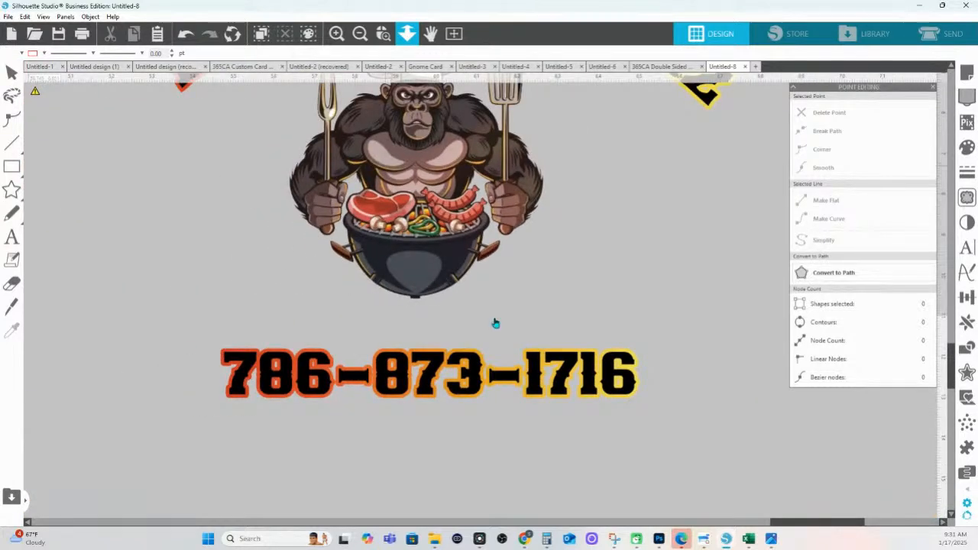
Delete the small bar's points under the gorilla's grill and round out the grill's bottom curve
left_click(486, 398)
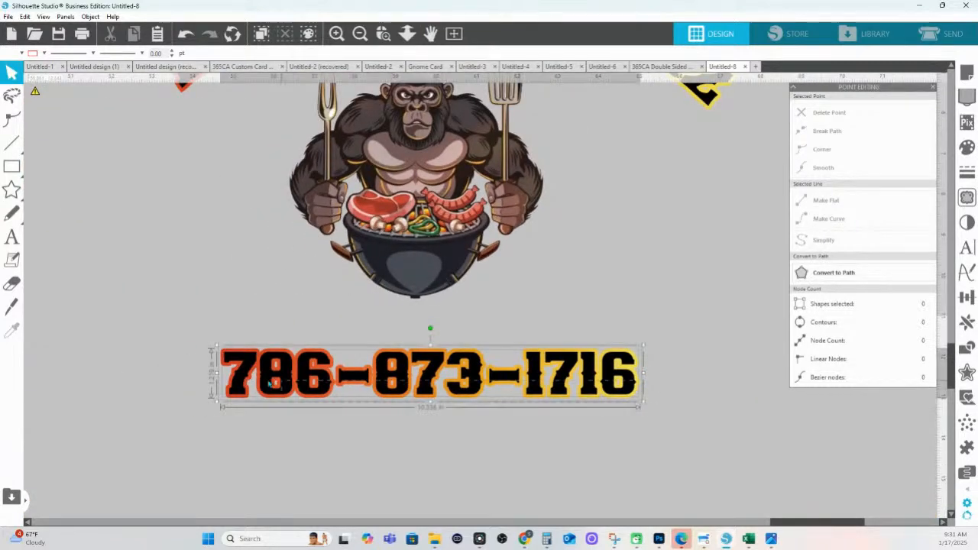
double_click(417, 303)
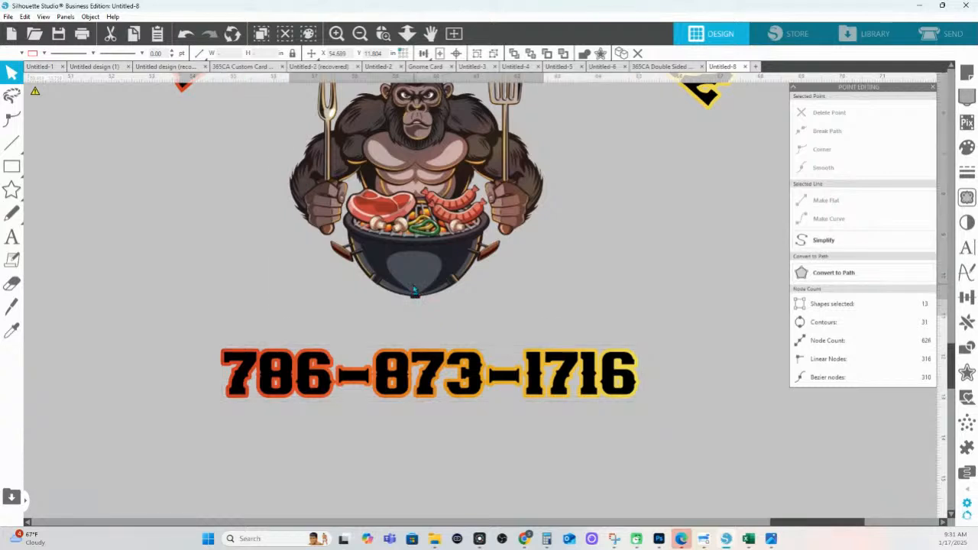
scroll(450, 320, "up", 5)
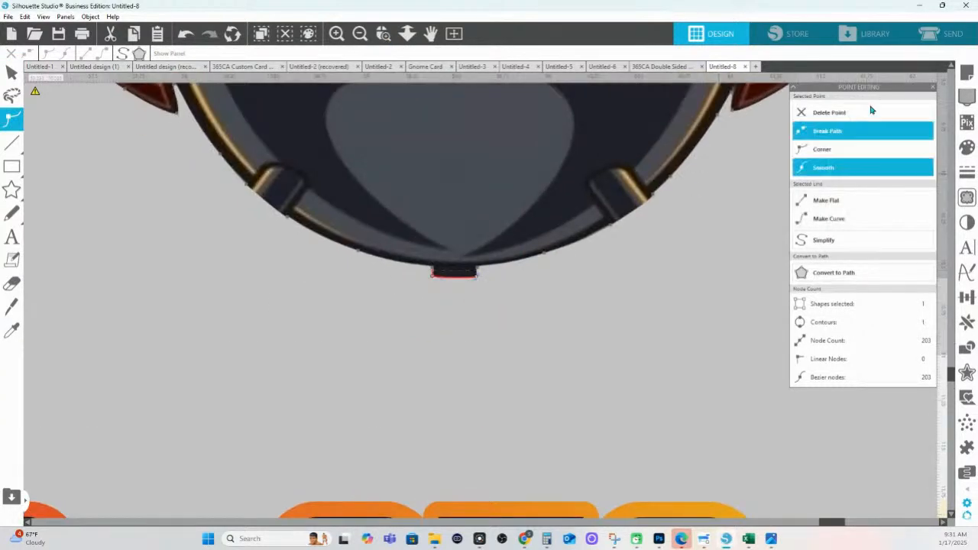
left_click(856, 113)
left_click(428, 266)
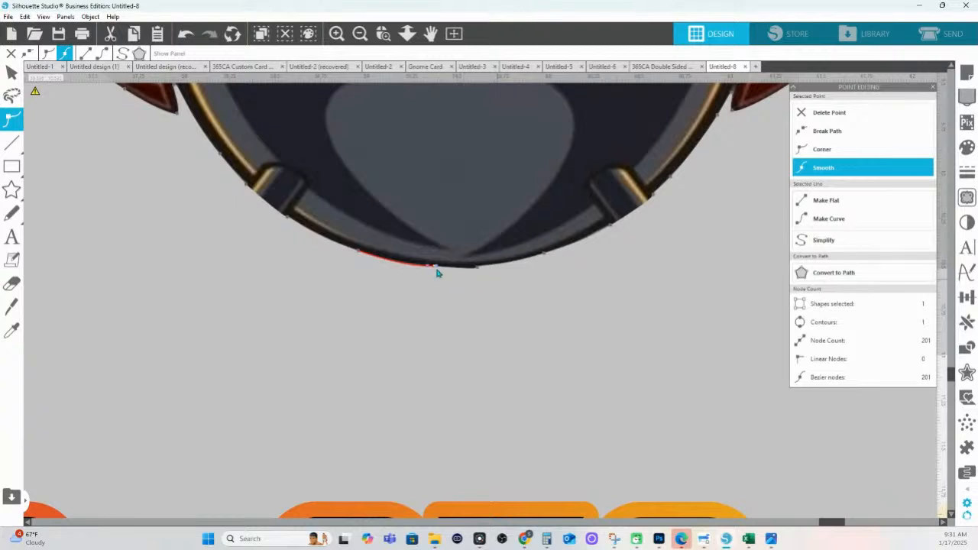
key("Delete")
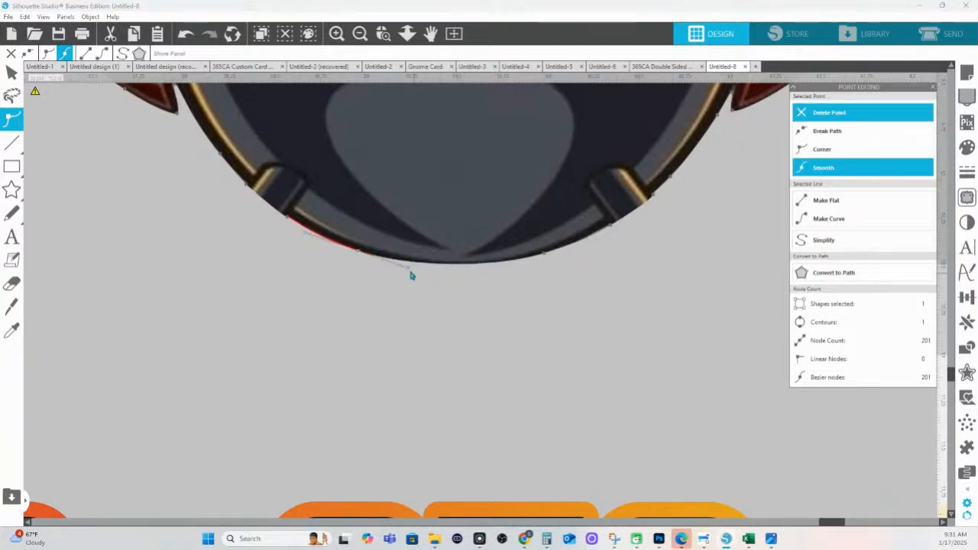
left_click_drag(409, 268, 442, 281)
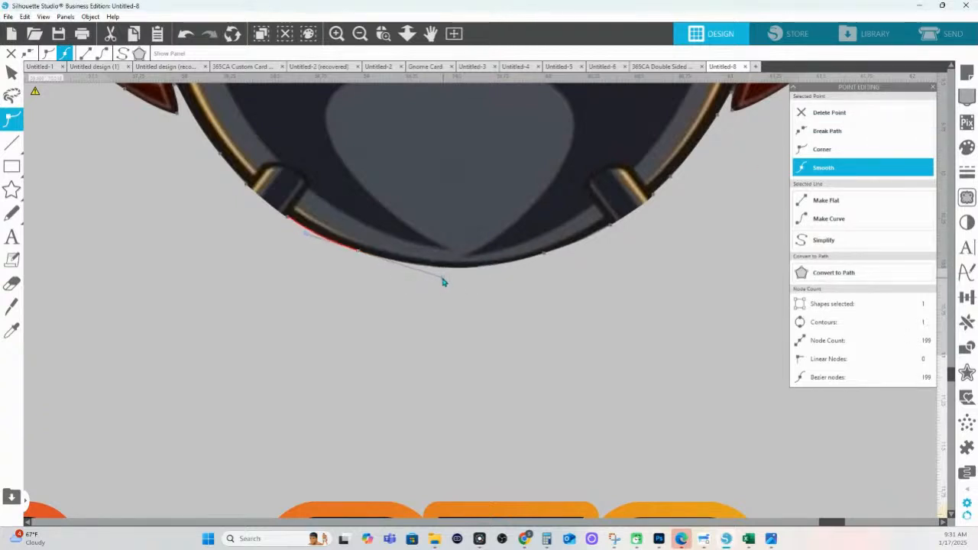
left_click(546, 257)
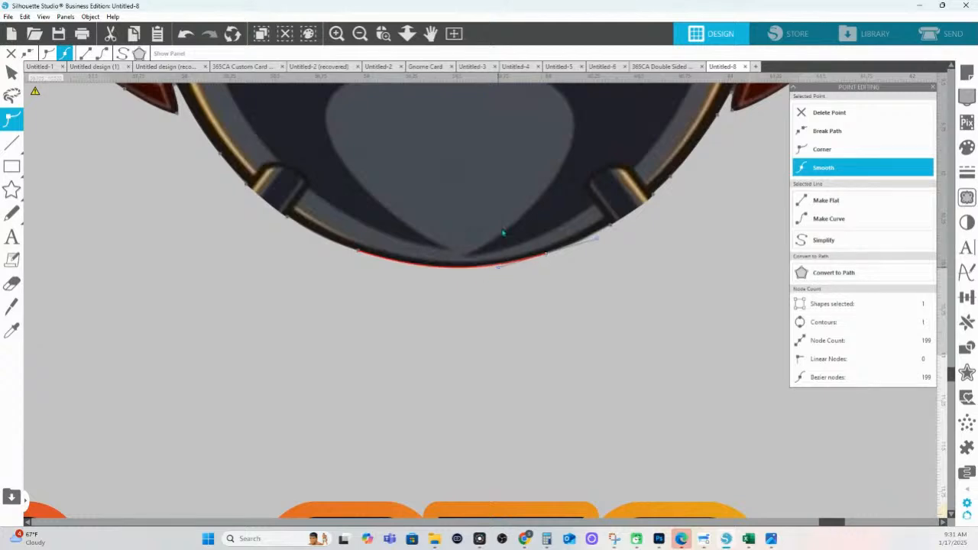
Move the phone number up so it sits beneath the gorilla
left_click(407, 32)
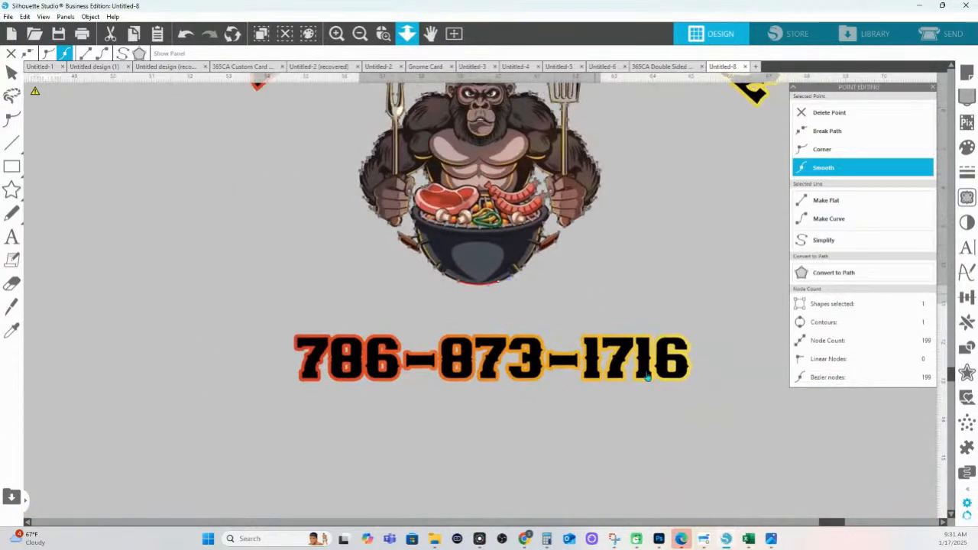
left_click_drag(710, 430, 360, 332)
left_click_drag(489, 352, 485, 311)
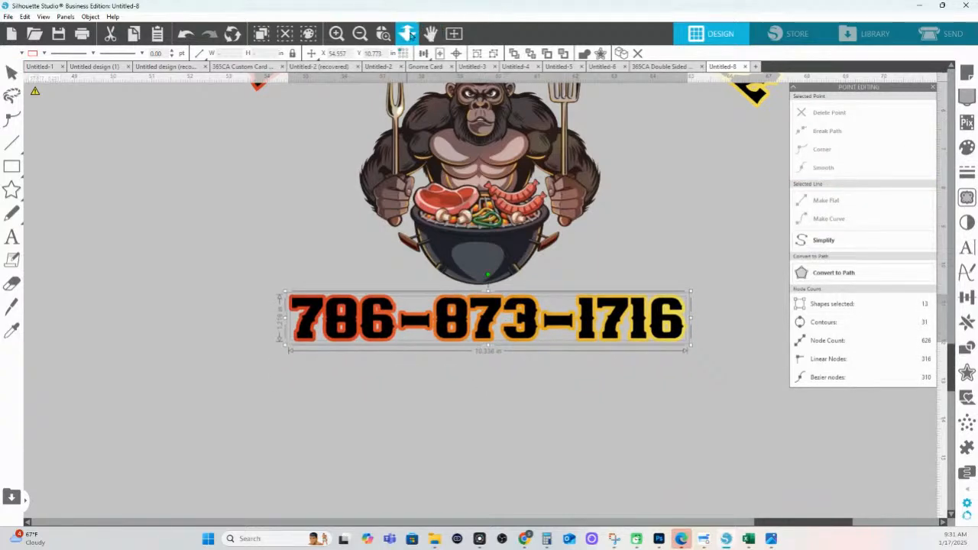
Nudge the arched title left and centre-align it with the gorilla and phone number
left_click(410, 33)
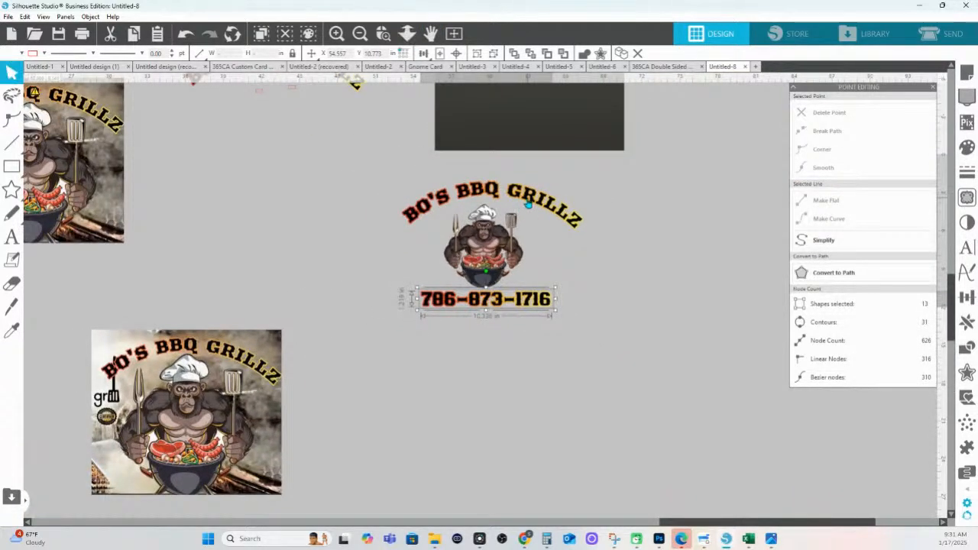
left_click(528, 203)
left_click_drag(384, 179, 565, 196)
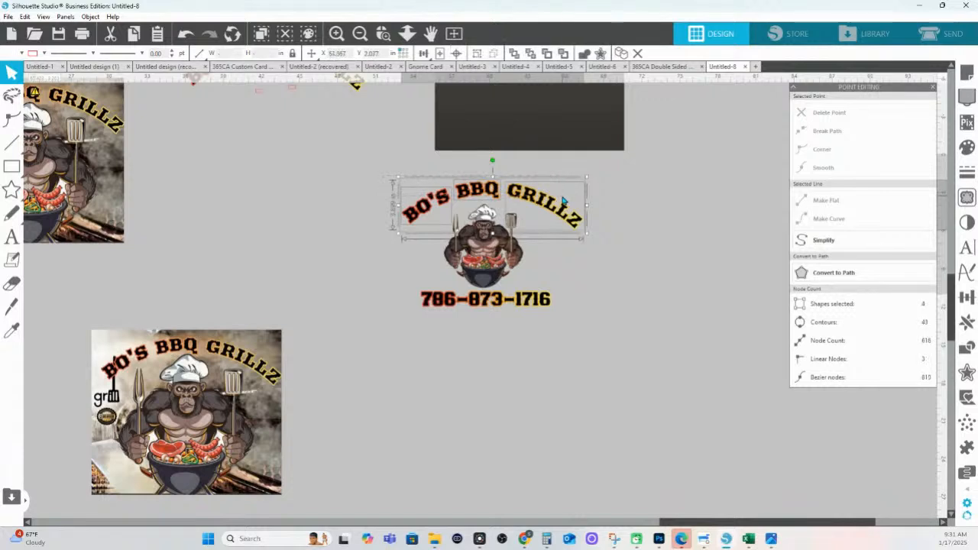
key("i")
key("v")
key("Left")
key("Left")
key("Left")
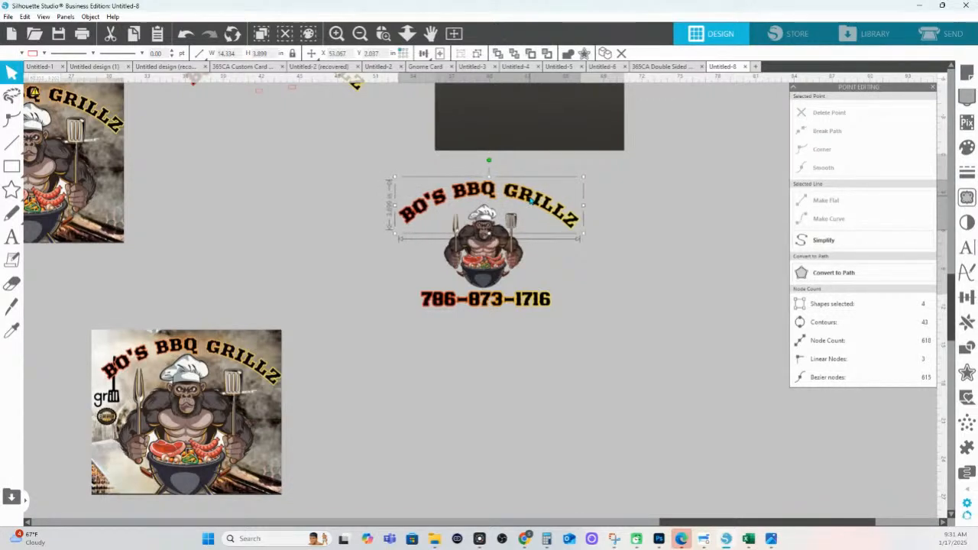
left_click(527, 300, "shift")
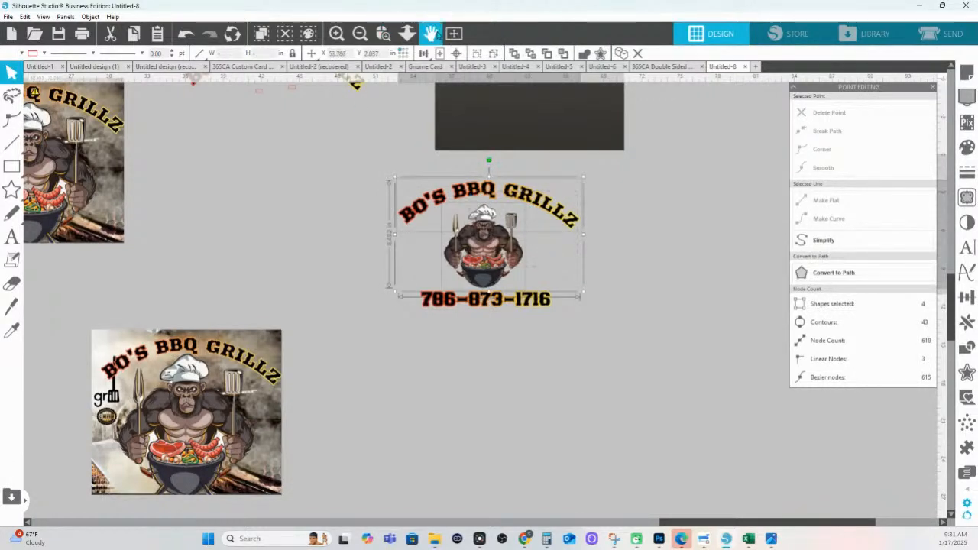
left_click(422, 53)
left_click(440, 70)
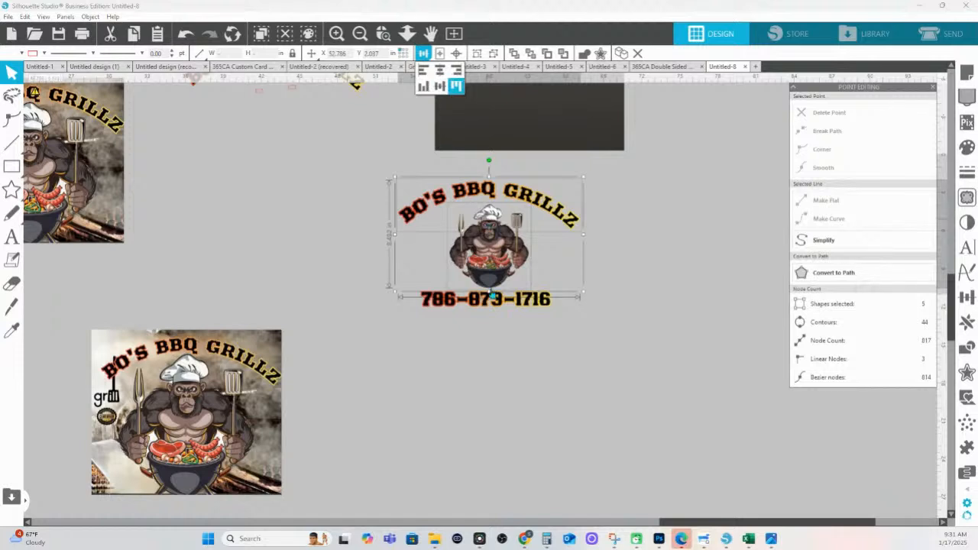
Nudge the gorilla left and centre it over the phone number
left_click(515, 334)
left_click(489, 213)
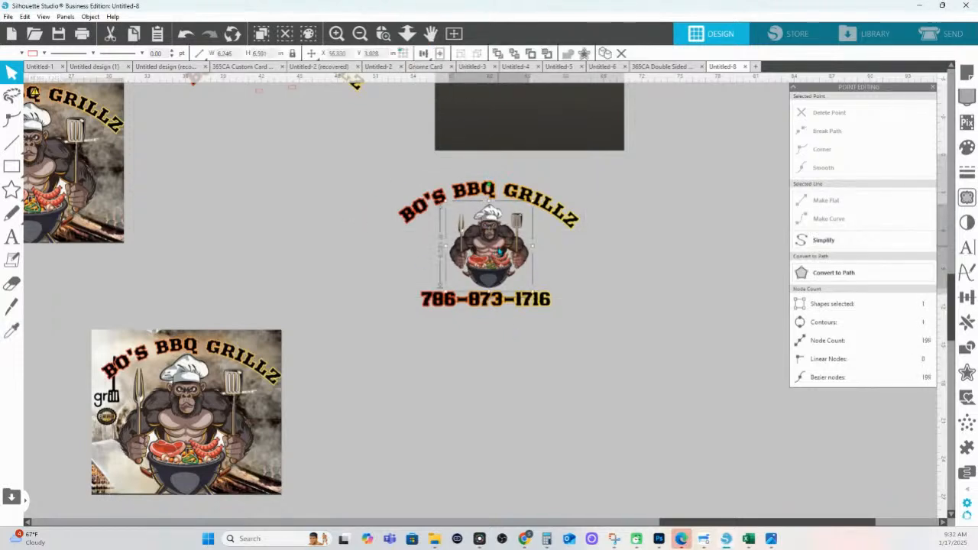
key("Left")
key("Left")
key("Left")
key("Left")
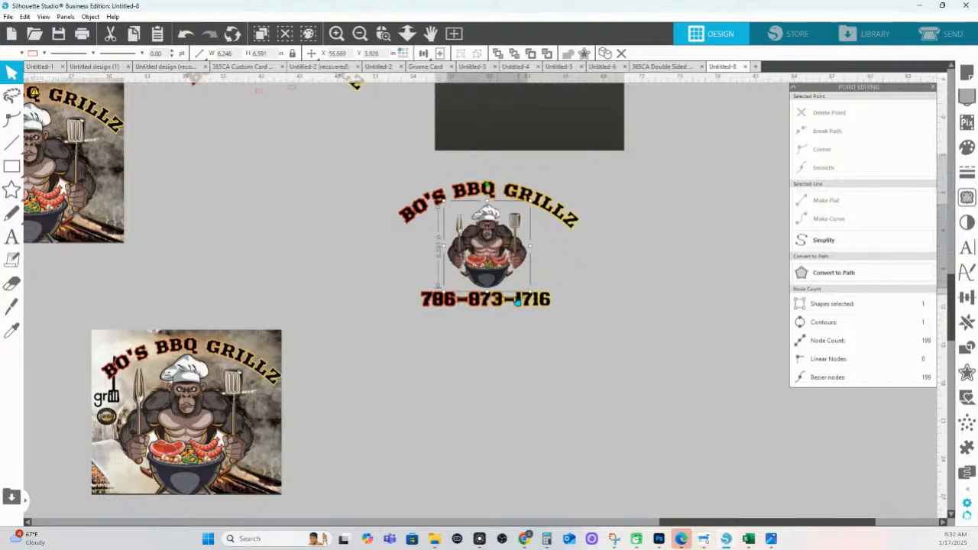
left_click(518, 300)
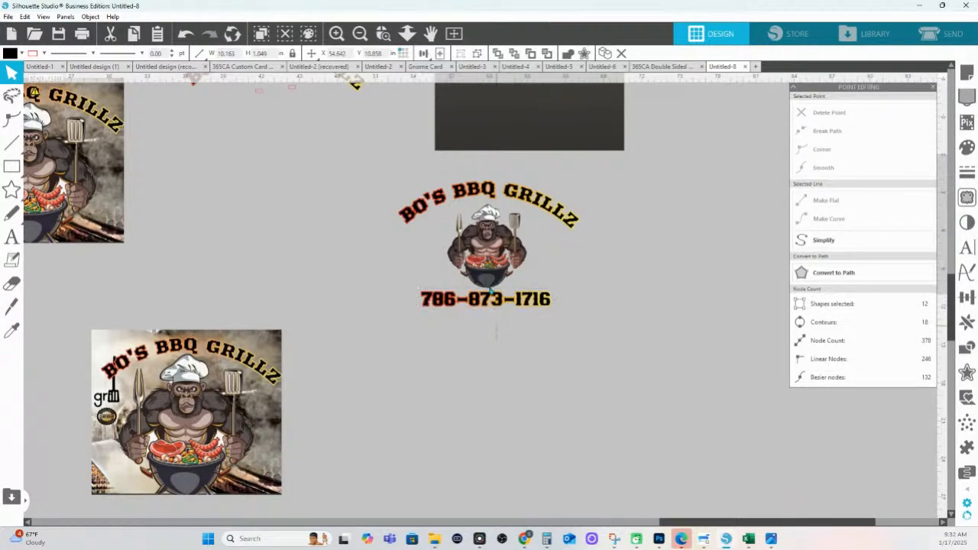
left_click_drag(493, 321, 461, 181)
left_click(422, 53)
left_click(439, 69)
Align Center the title, gorilla and phone number, then centre the number under the title
left_click(526, 360)
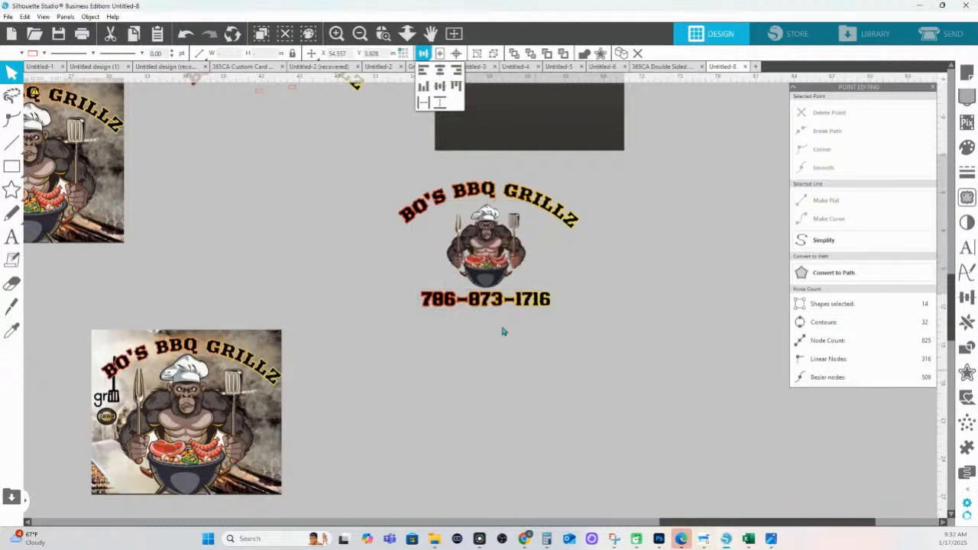
left_click_drag(391, 176, 582, 313)
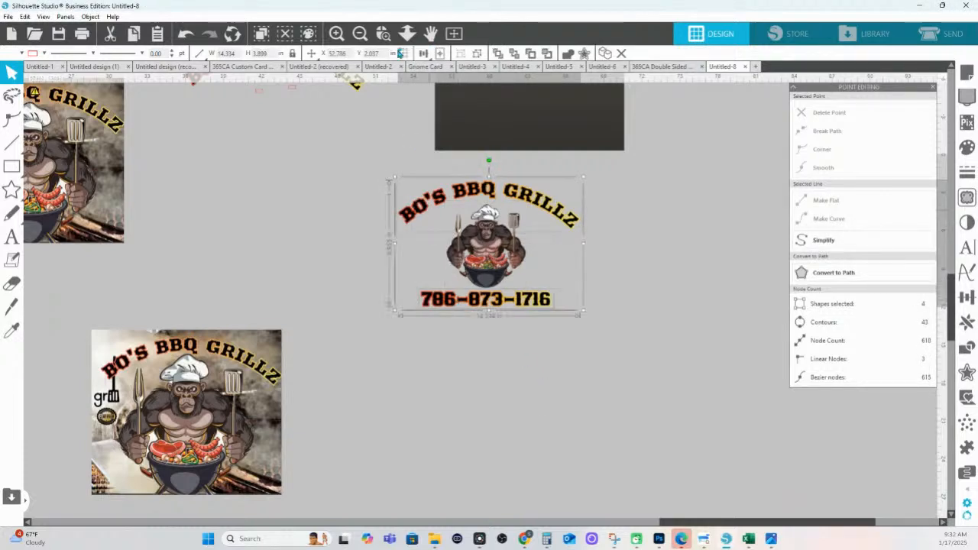
left_click(422, 54)
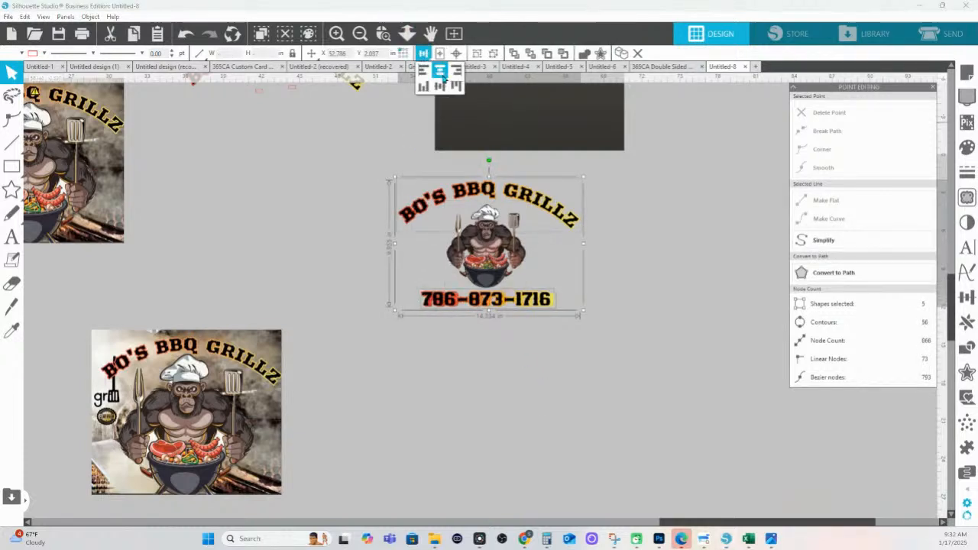
left_click(443, 77)
left_click_drag(595, 347, 417, 293)
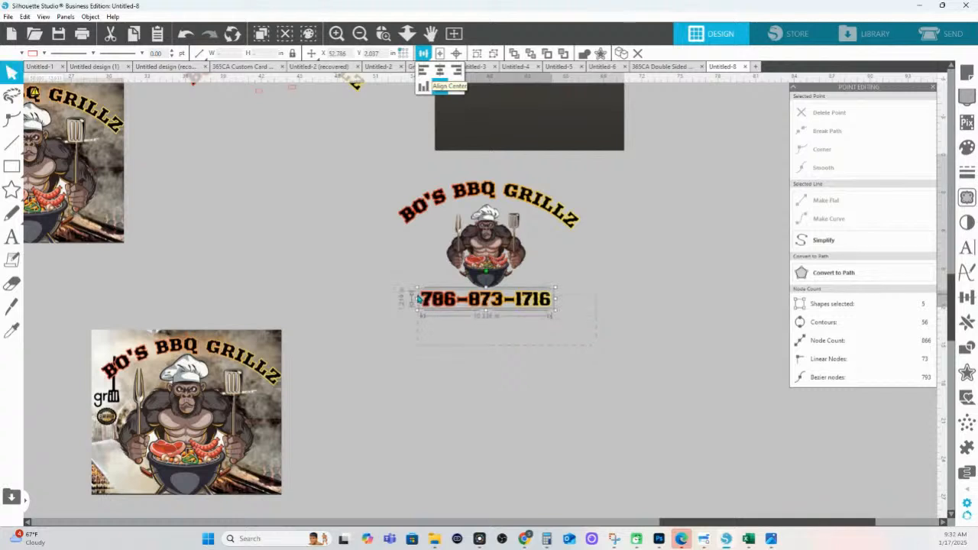
key("i")
left_click(457, 199, "shift")
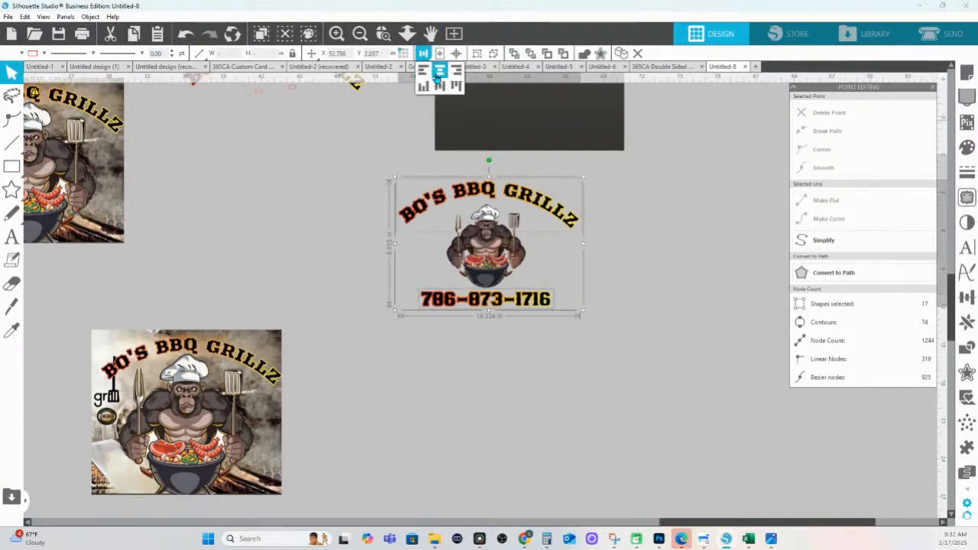
left_click(439, 68)
left_click(545, 364)
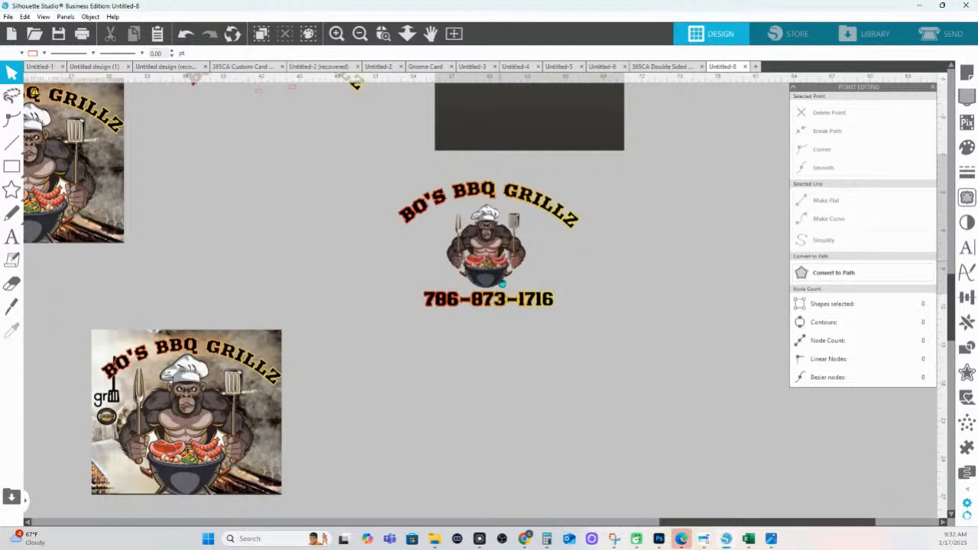
Nudge the phone number down two steps with the arrow key
left_click(498, 301)
key("Down")
key("Down")
key("Down")
key("Down")
key("Down")
key("Down")
key("Down")
key("Down")
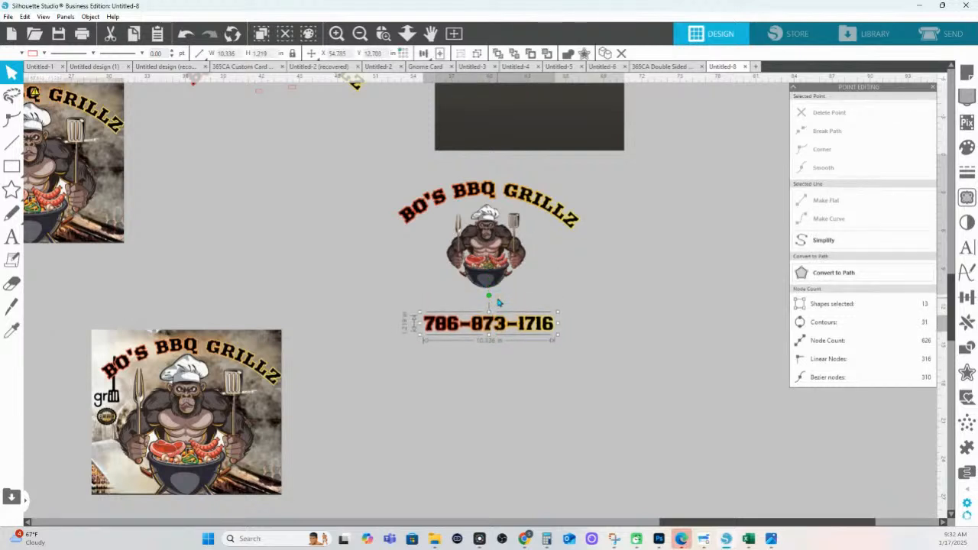
key("Down")
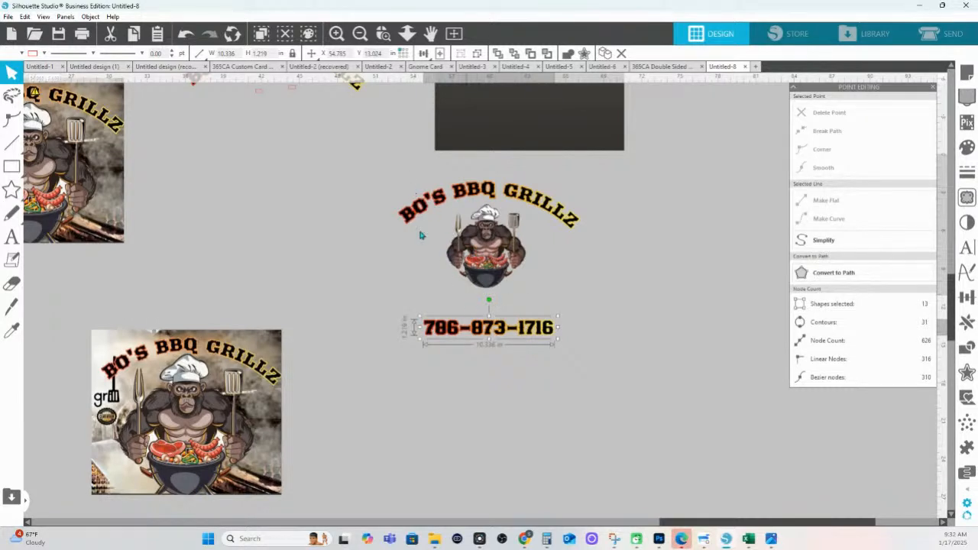
Duplicate the title, gorilla and phone number together with Ctrl+D
left_click(403, 185)
left_click(527, 333, "shift")
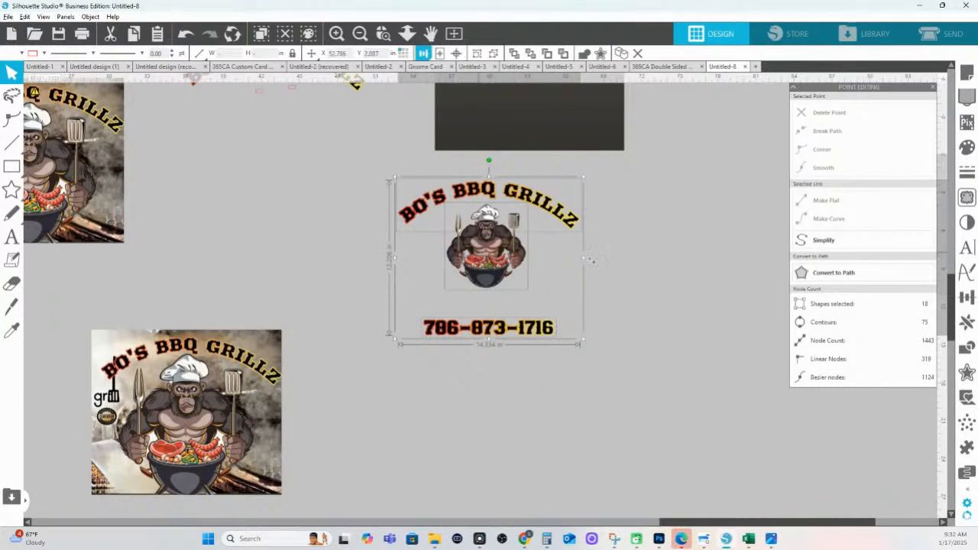
key("ctrl+d")
left_click(516, 277)
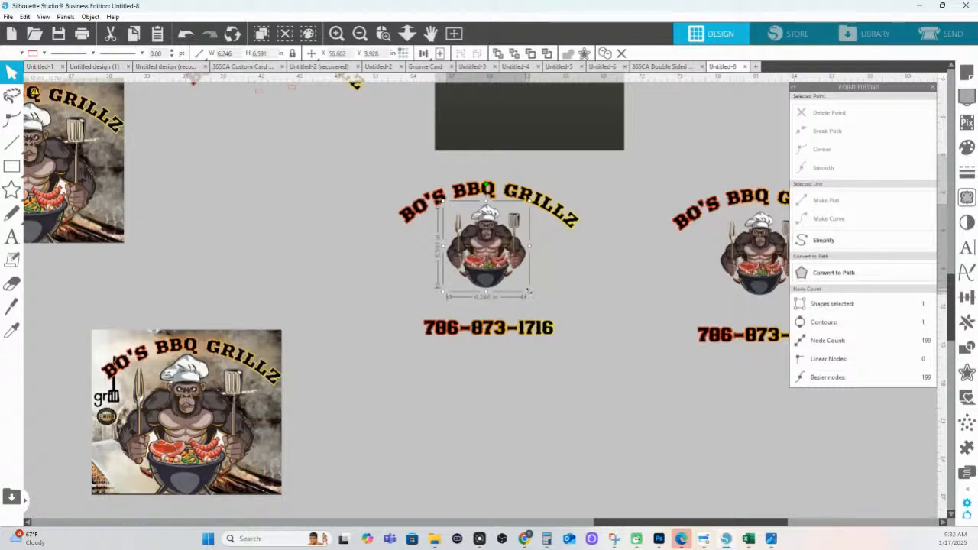
Enlarge the gorilla, tighten the spacing to the number, and Align Center all three pieces
left_click_drag(529, 291, 547, 321)
left_click_drag(487, 272, 487, 280)
left_click_drag(504, 334, 502, 323)
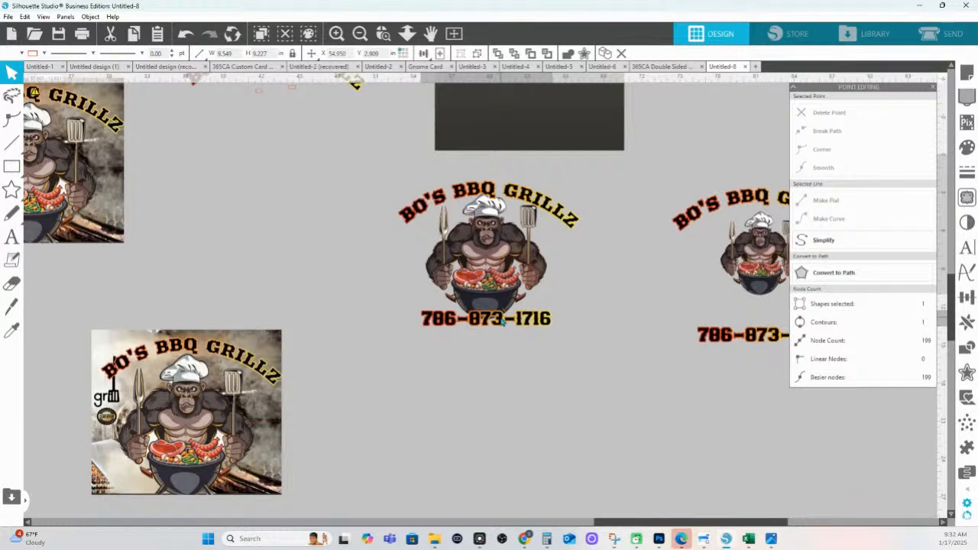
left_click_drag(501, 321, 502, 322)
left_click(493, 268, "shift")
left_click(488, 190, "shift")
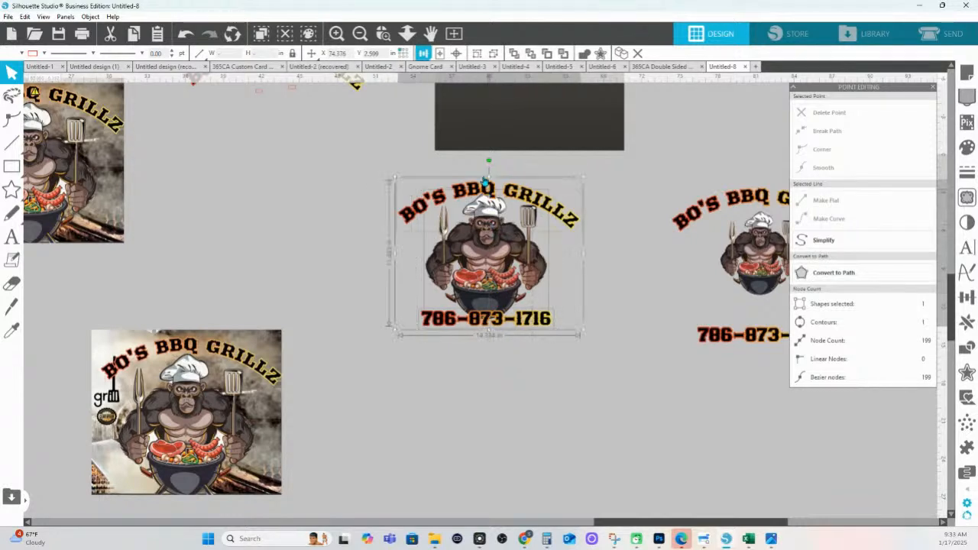
left_click(441, 55)
left_click(439, 70)
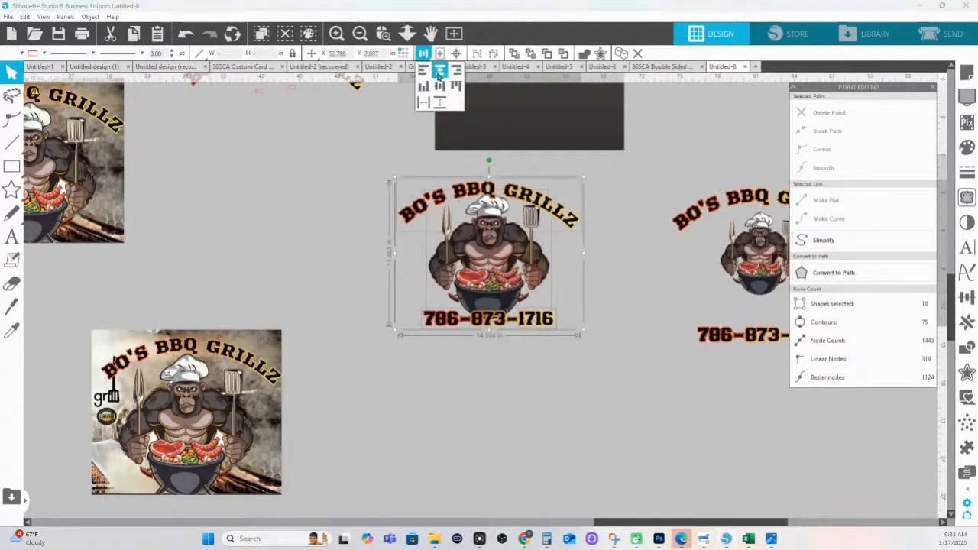
Shift the gorilla image slightly left
left_click(635, 437)
left_click(496, 310)
left_click(572, 288)
left_click(502, 285)
left_click_drag(503, 285, 498, 285)
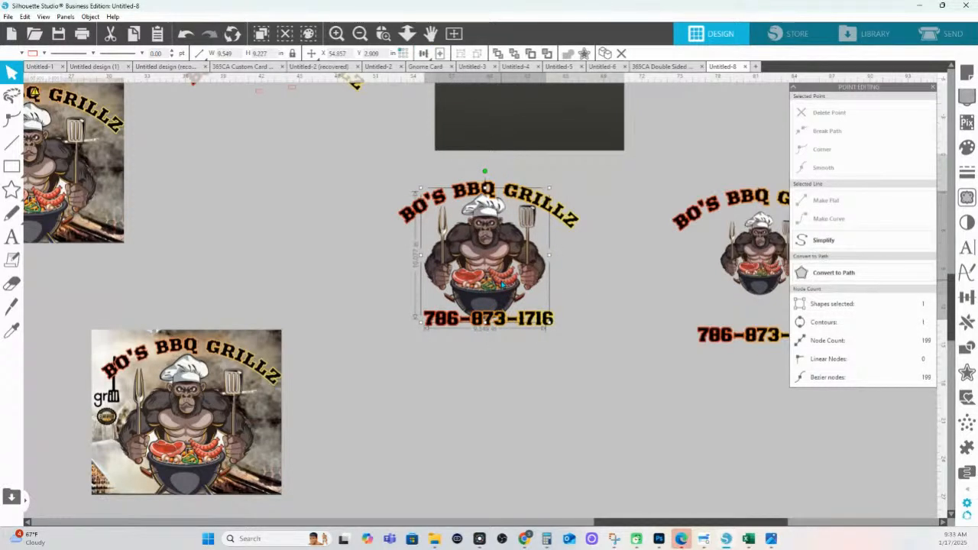
Move the duplicate logo's phone number up closer to its gorilla
left_click(601, 359)
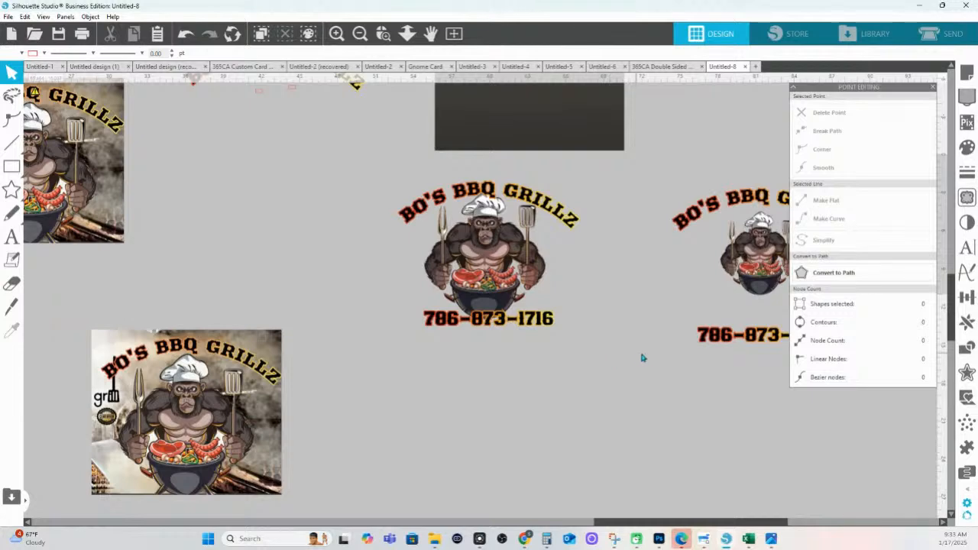
scroll(637, 354, "right", 5)
left_click_drag(599, 348, 594, 321)
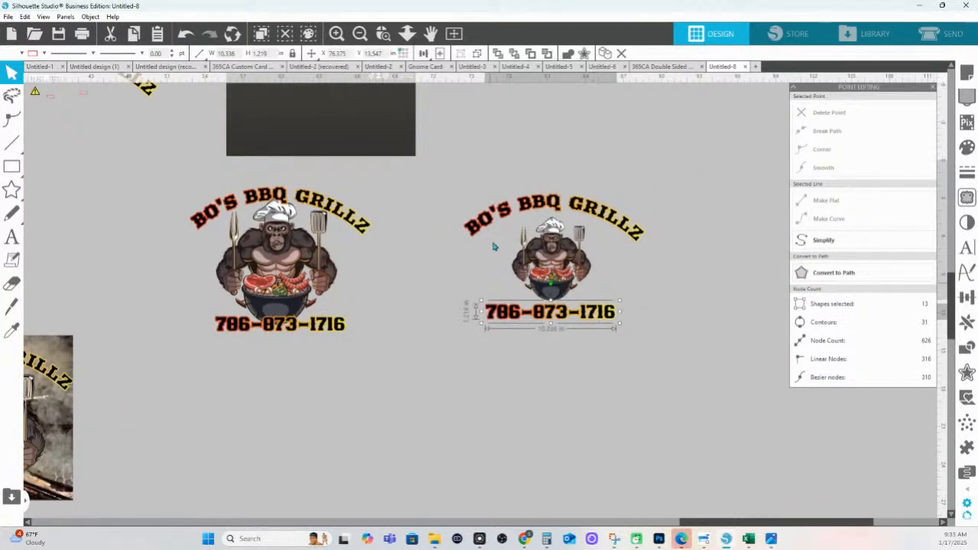
Zoom out and duplicate the middle logo group with Ctrl+D
left_click(408, 37)
left_click_drag(433, 284, 422, 231)
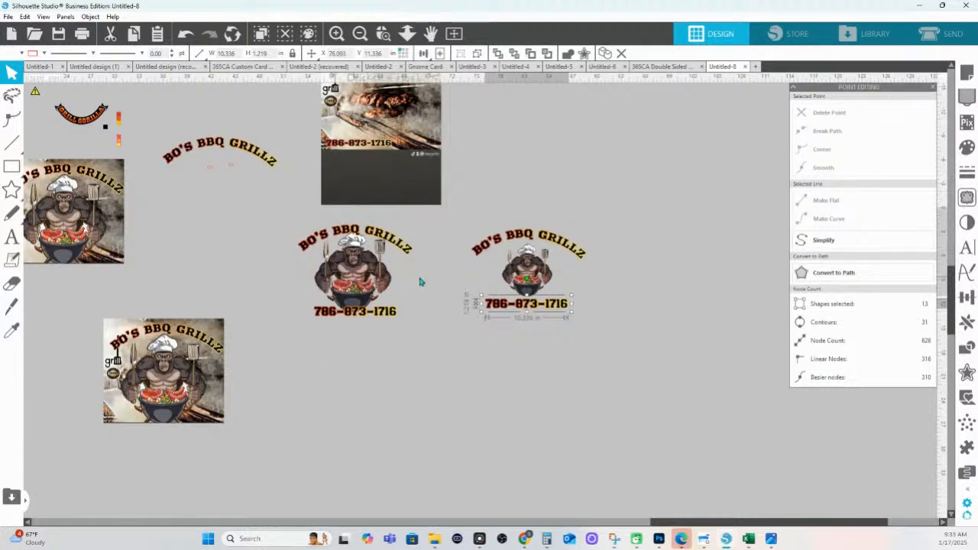
left_click(301, 229)
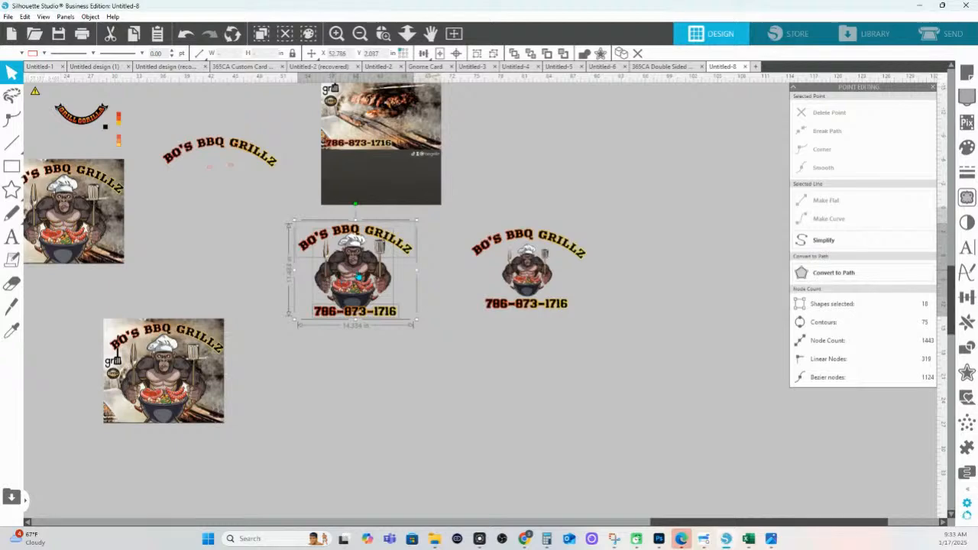
key("ctrl+d")
Place the smoky grill photo behind the logo copy, sized about 15.9 in wide
left_click_drag(253, 248, 282, 392)
left_click_drag(212, 289, 456, 214)
left_click_drag(77, 197, 351, 408)
left_click_drag(352, 360, 435, 367)
left_click_drag(461, 407, 564, 446)
left_click_drag(511, 426, 530, 401)
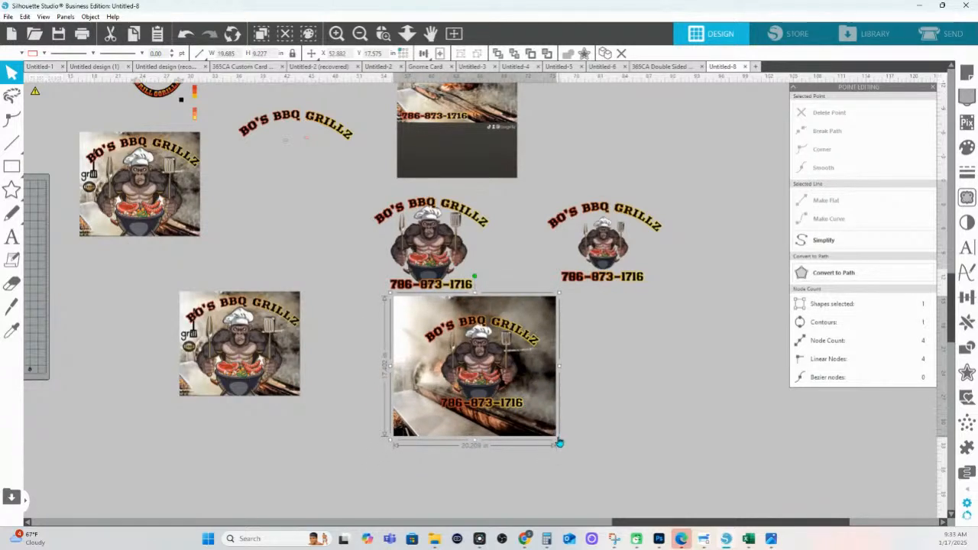
left_click_drag(559, 443, 538, 409)
Zoom to the grill-photo poster and Align Center the logo artwork on the photo
left_click(383, 33)
left_click_drag(384, 310, 629, 445)
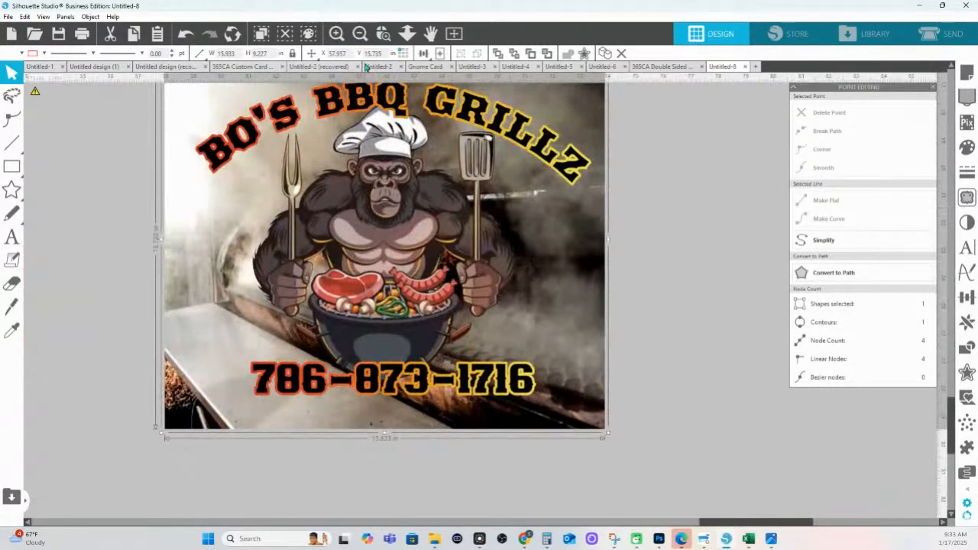
left_click(408, 35)
left_click_drag(437, 136, 437, 146)
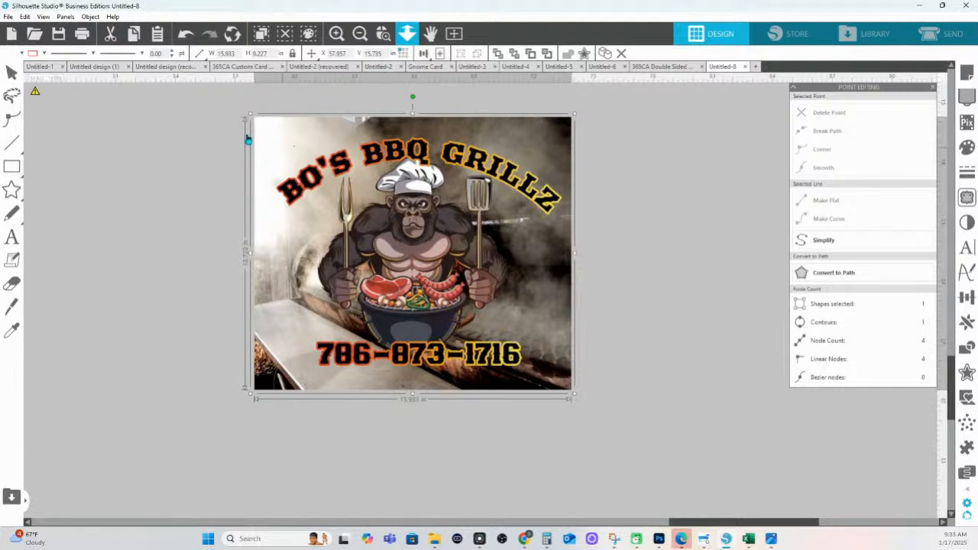
left_click(11, 71)
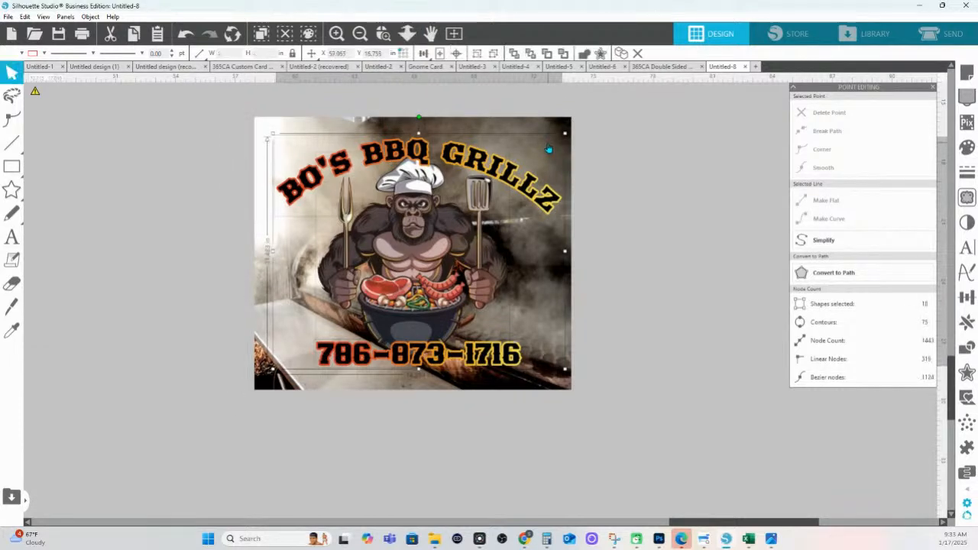
left_click(12, 330)
key("ctrl+a")
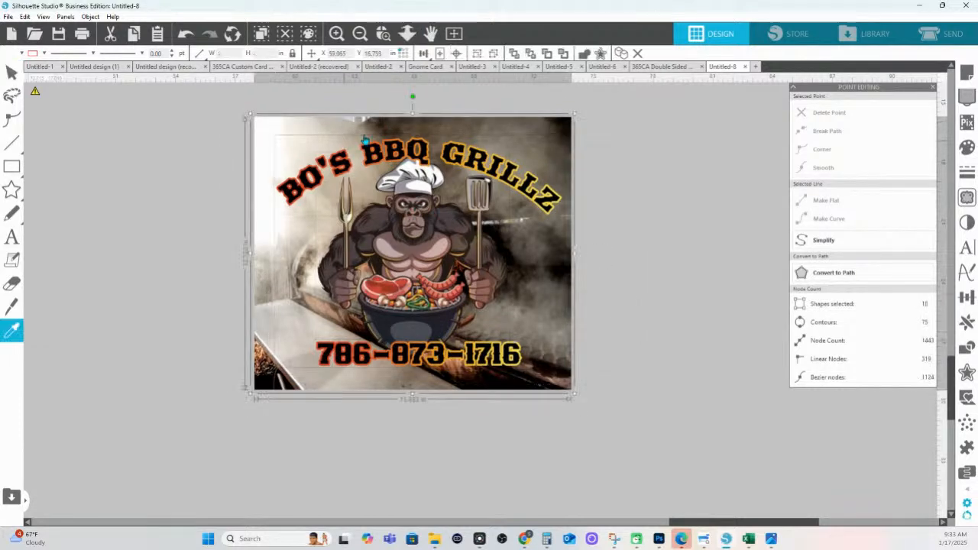
left_click(457, 54)
left_click(694, 345)
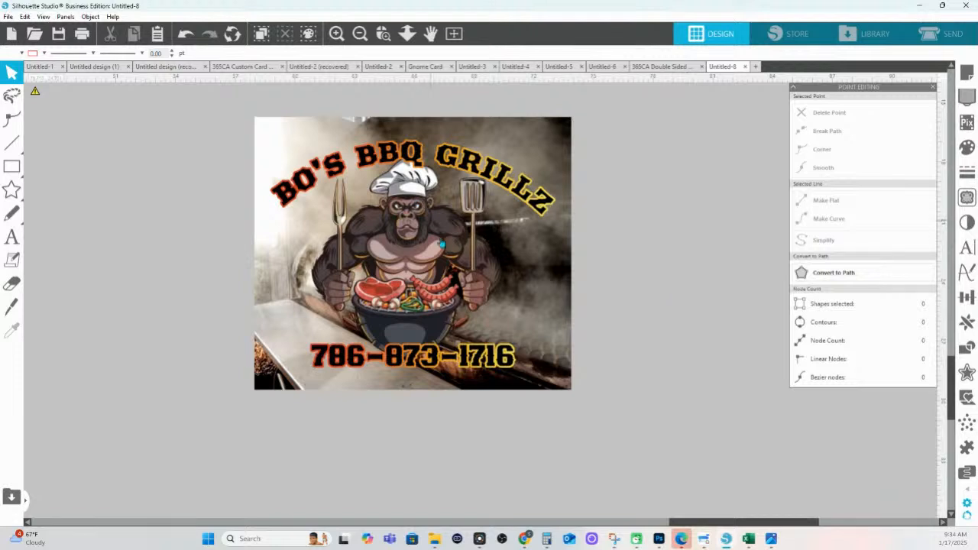
Ungroup the logo and apply a slightly lowered gamma to the gorilla image
left_click(451, 237)
right_click(454, 239)
left_click(485, 409)
left_click(384, 287)
left_click(967, 222)
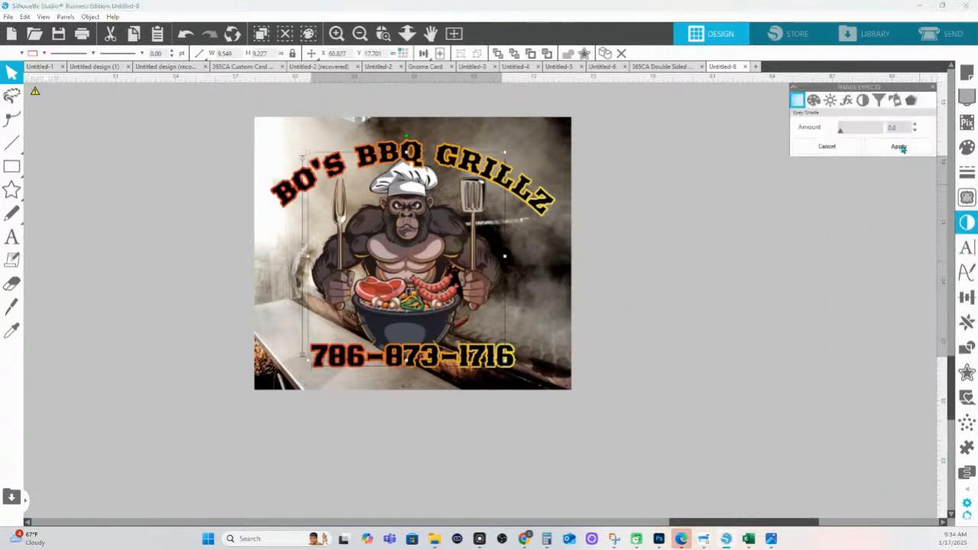
left_click(847, 102)
left_click_drag(861, 133, 860, 134)
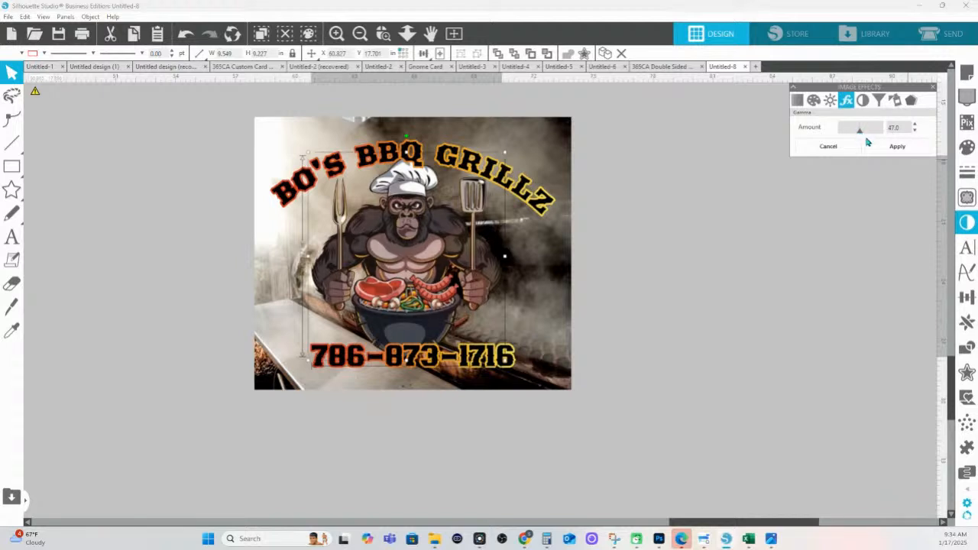
left_click(897, 149)
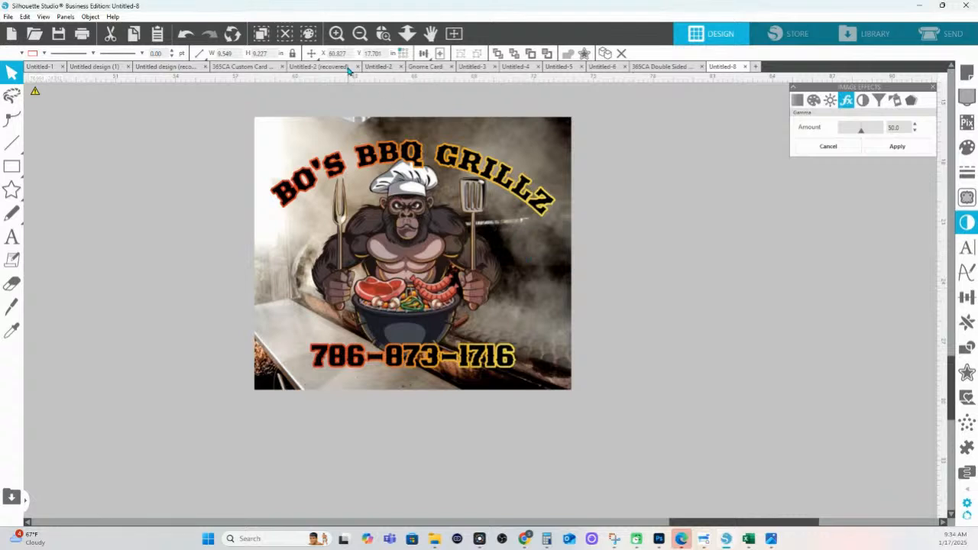
Draw a trial rectangle and rounded rectangle left of the poster, deleting each
left_click(12, 167)
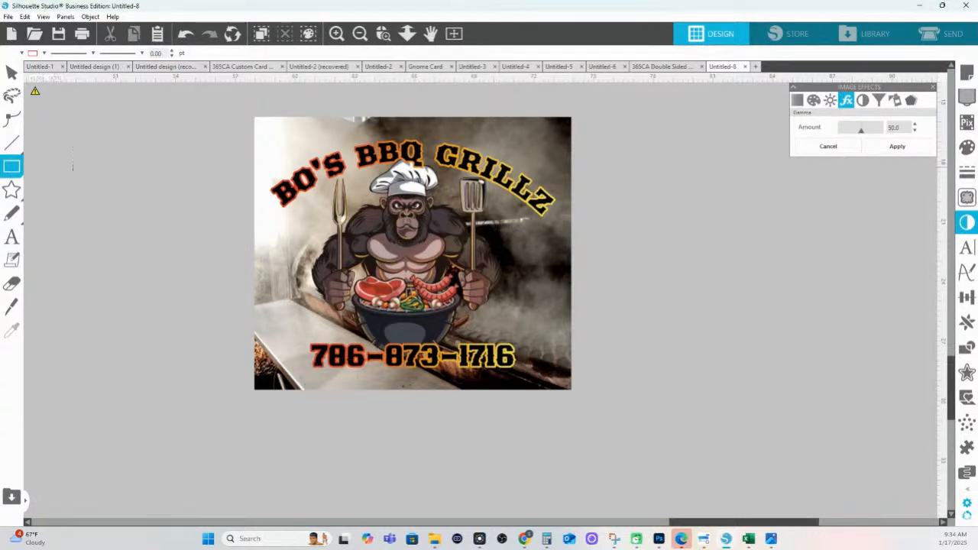
left_click_drag(73, 166, 178, 200)
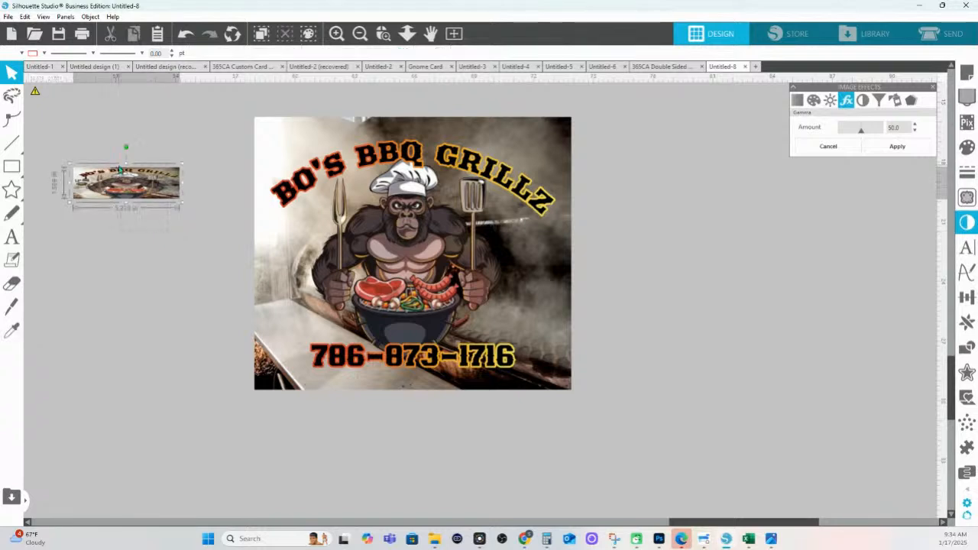
key("Delete")
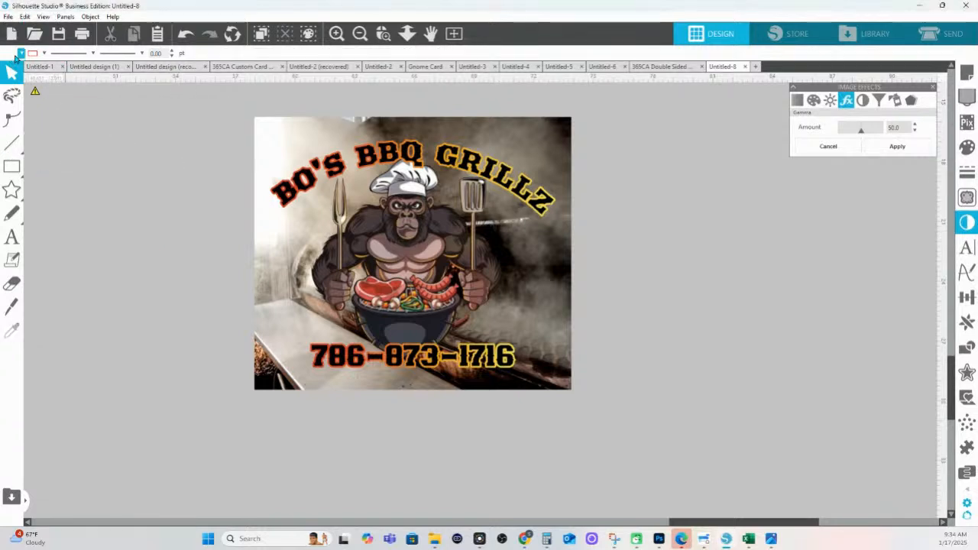
left_click(22, 54)
left_click(11, 70)
mouse_move(11, 166)
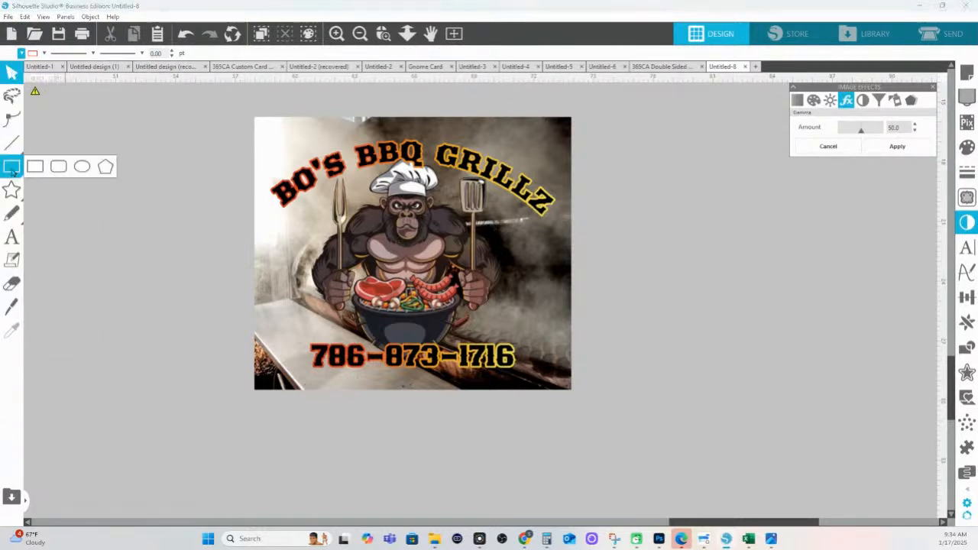
left_click(60, 166)
left_click_drag(90, 180, 202, 239)
key("Delete")
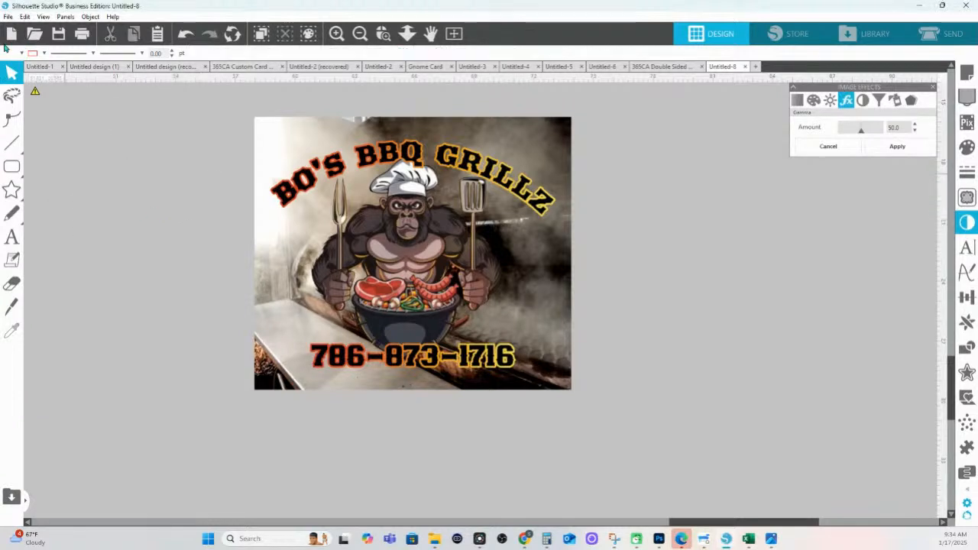
Set an outline colour and draw a softened-corner rounded rectangle about 5.46 in wide
left_click(44, 54)
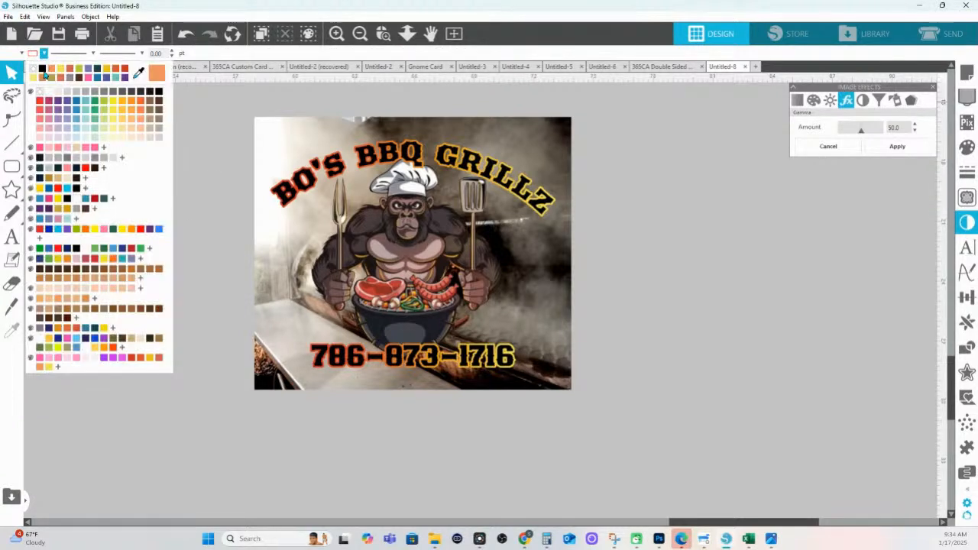
left_click(42, 104)
mouse_move(17, 170)
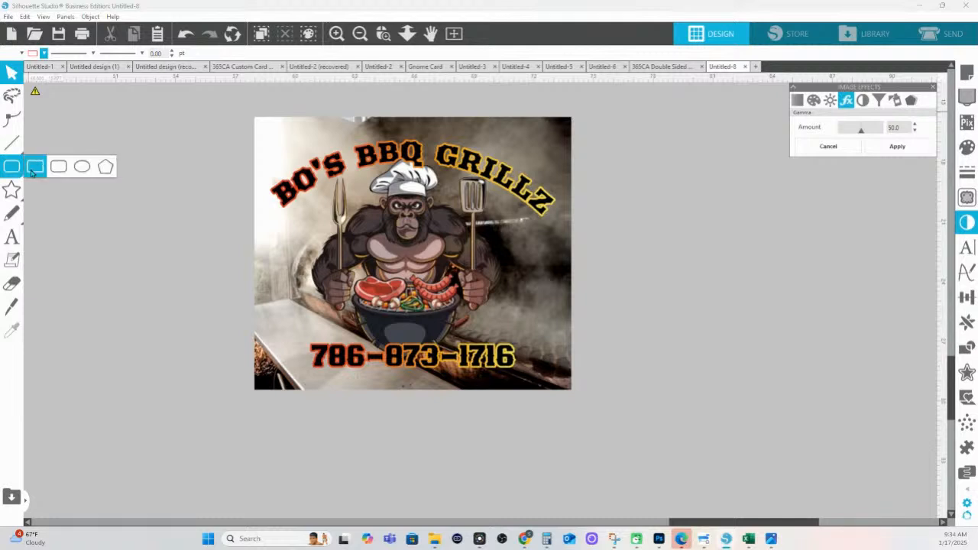
left_click(62, 169)
left_click_drag(64, 213, 175, 278)
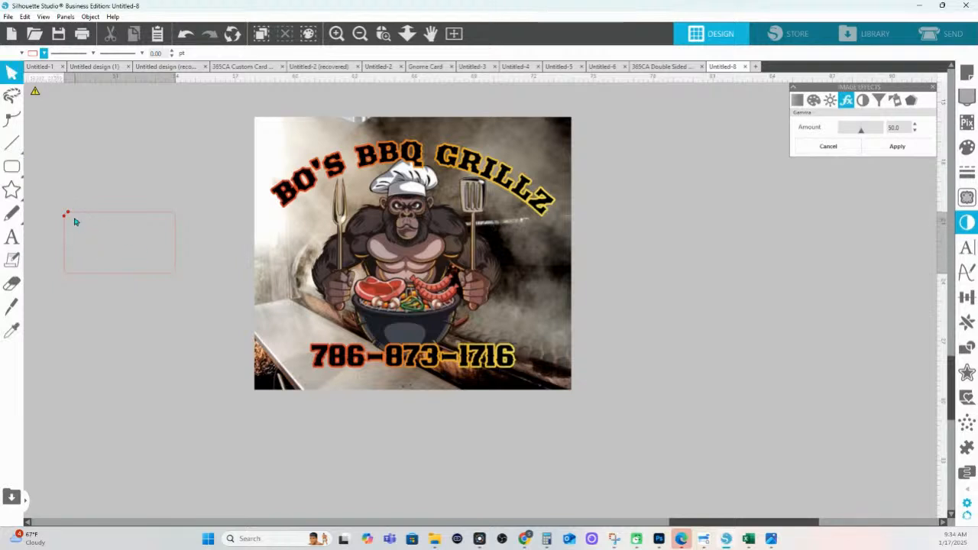
left_click_drag(68, 212, 76, 213)
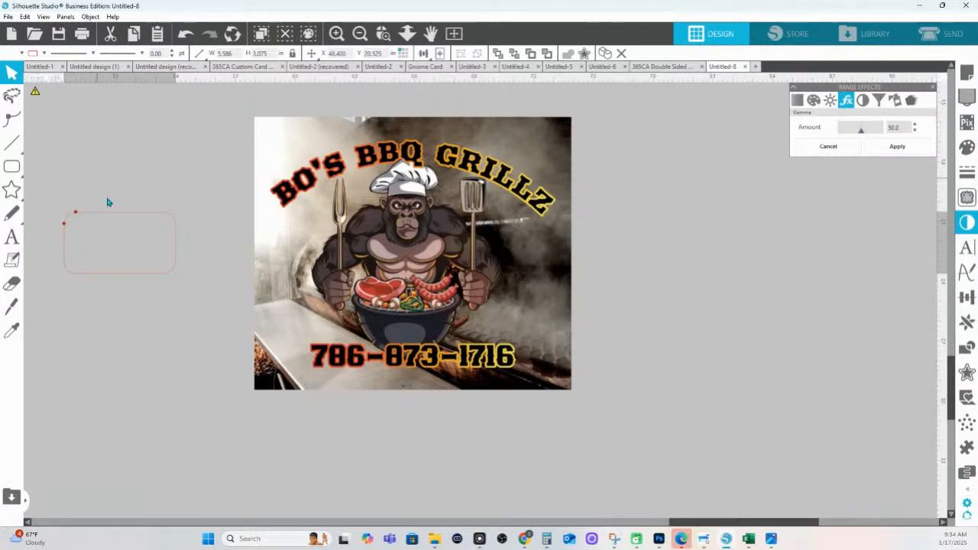
left_click(130, 233)
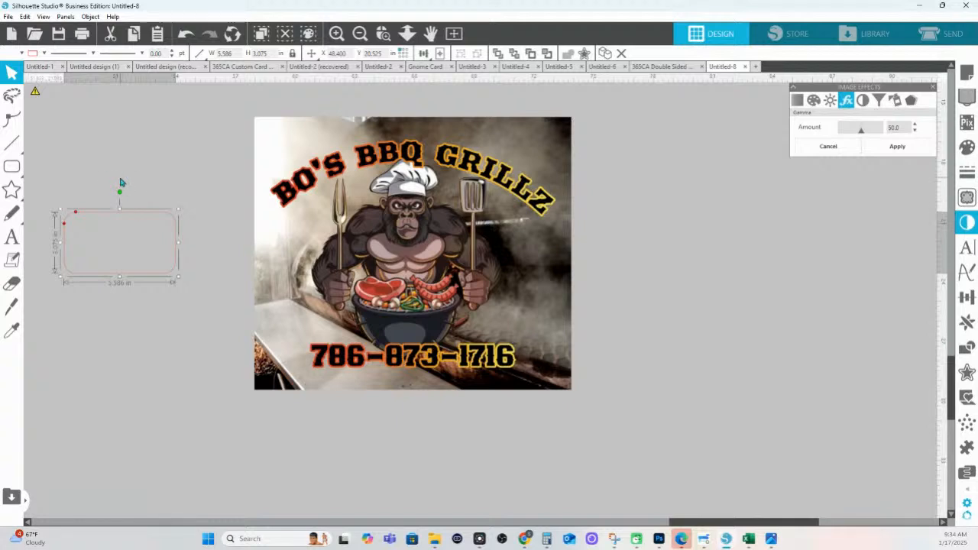
left_click_drag(178, 246, 175, 247)
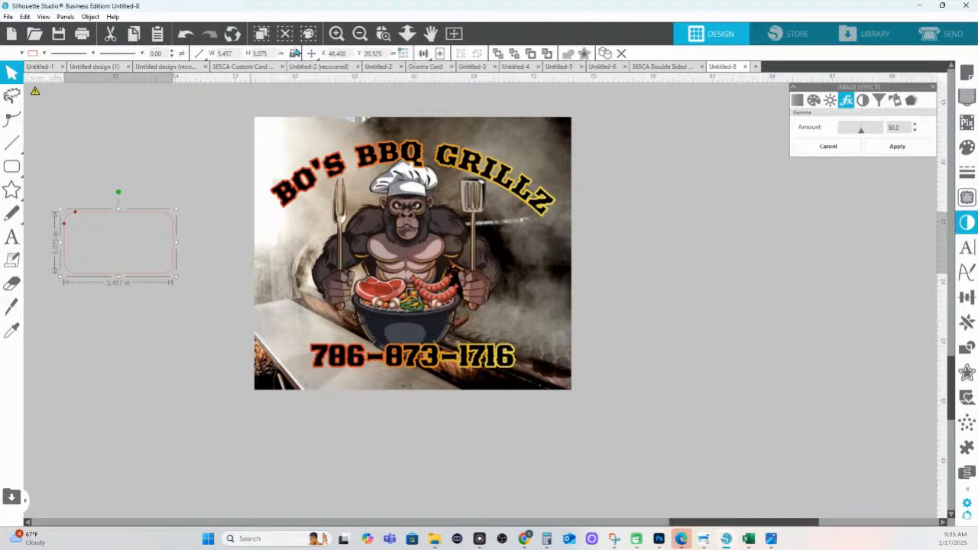
Set the rounded rectangle's size to 4 in wide by 2.5 in high
left_click_drag(235, 54, 204, 59)
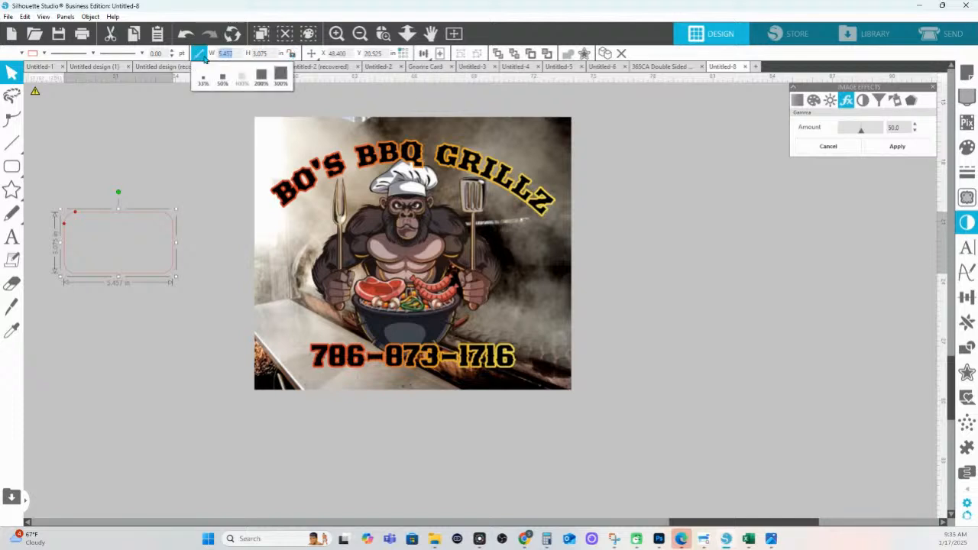
type("4")
key("Tab")
key("Return")
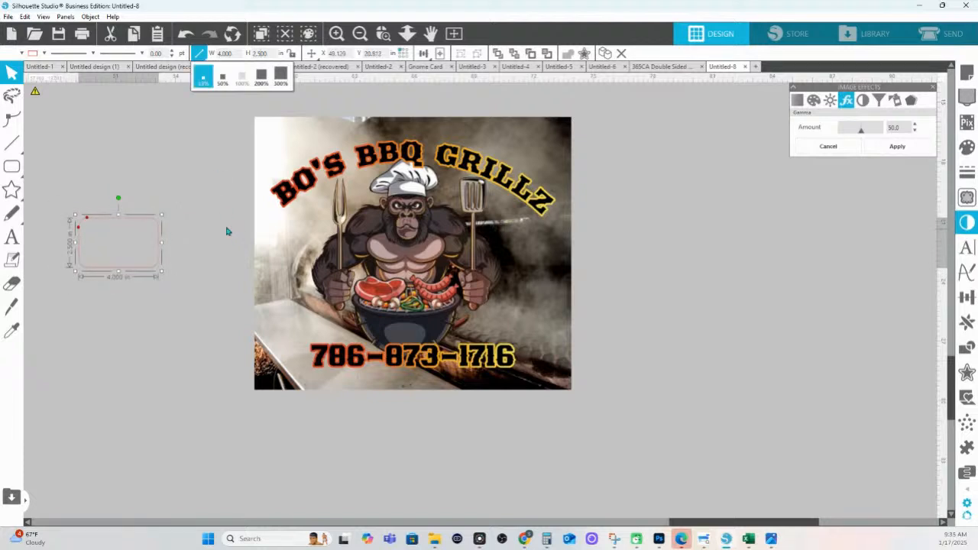
left_click(200, 316)
left_click(120, 220)
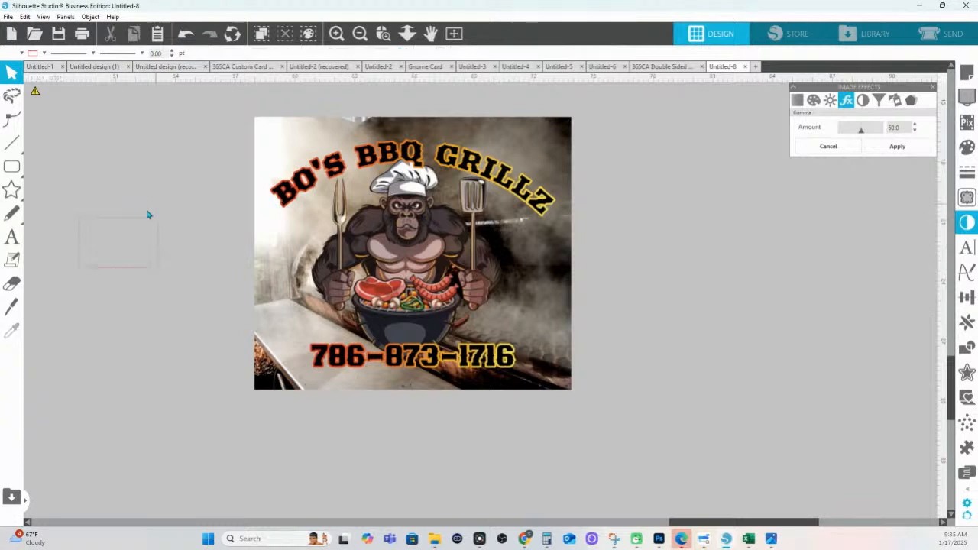
Duplicate it, convert the copy to a path, and enlarge it to about 16.2 × 10.1 in over the poster
right_click(141, 226)
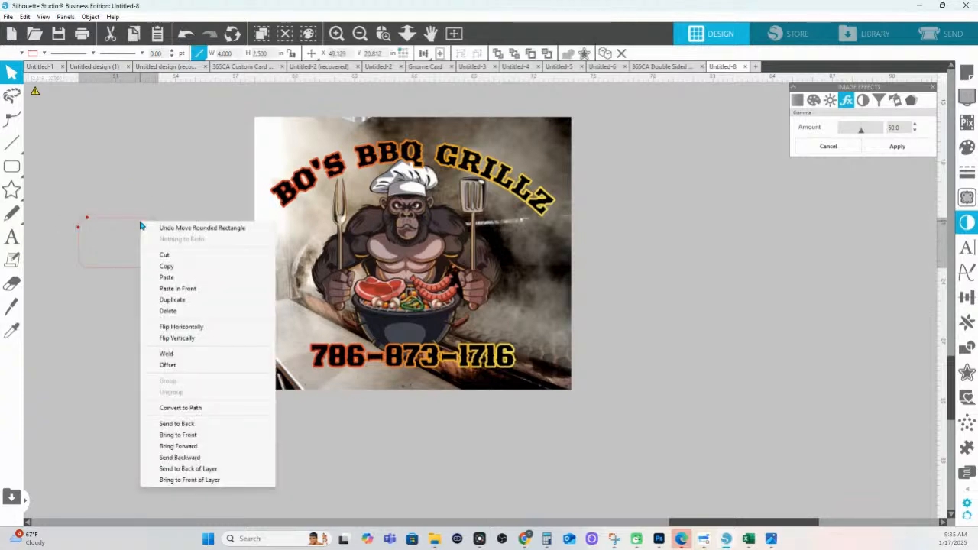
left_click_drag(70, 293, 102, 252)
mouse_move(99, 277)
left_mouse_down()
mouse_move(114, 283)
mouse_move(176, 384)
left_mouse_up()
right_click(176, 382)
left_click(216, 303)
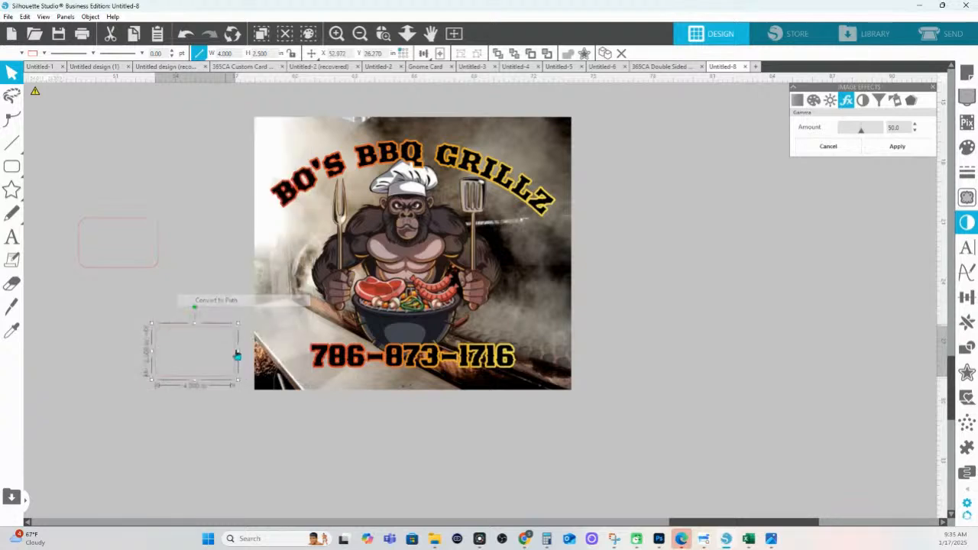
left_click_drag(237, 324, 477, 219)
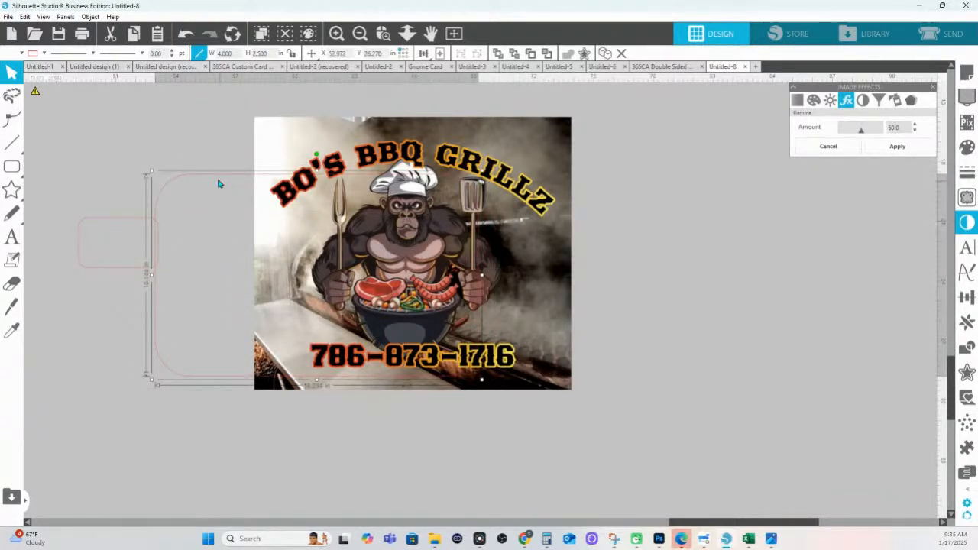
left_click_drag(219, 180, 321, 157)
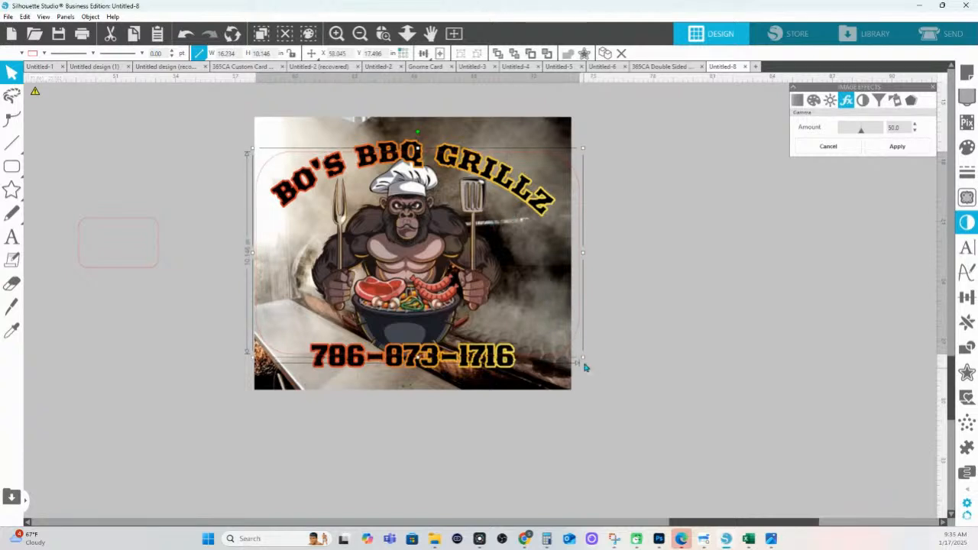
left_click_drag(583, 356, 570, 350)
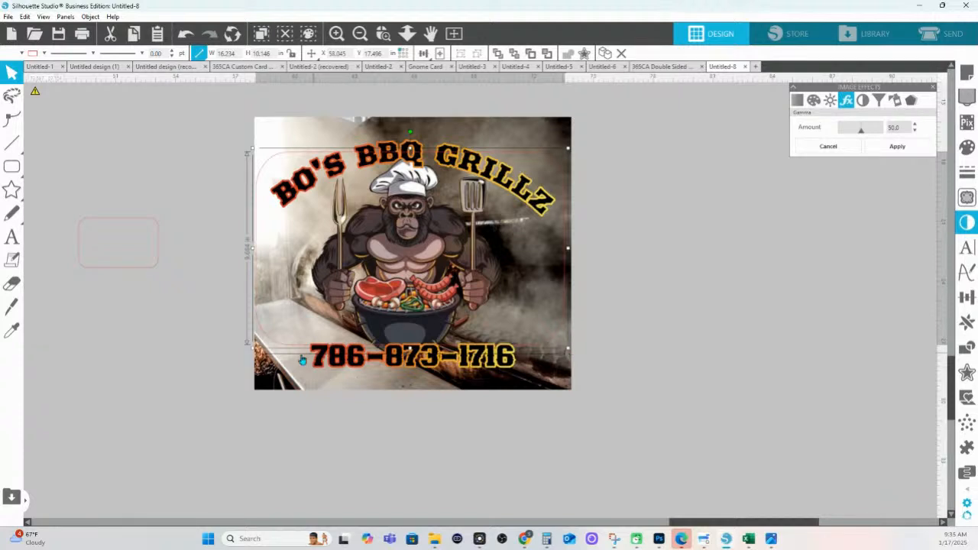
Move the phone number below the poster and scale down the gorilla and title artwork
left_click(459, 368)
left_click_drag(459, 372, 447, 526)
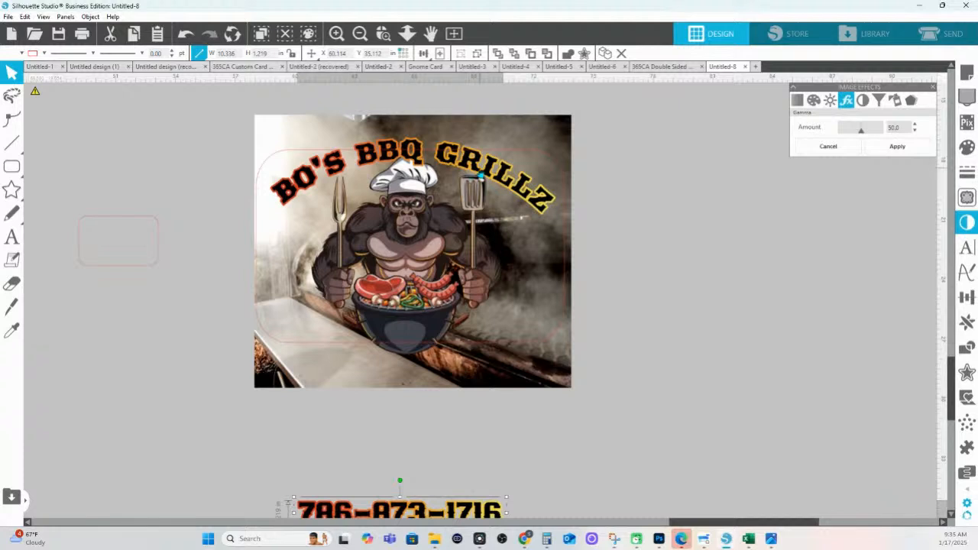
left_click(488, 178)
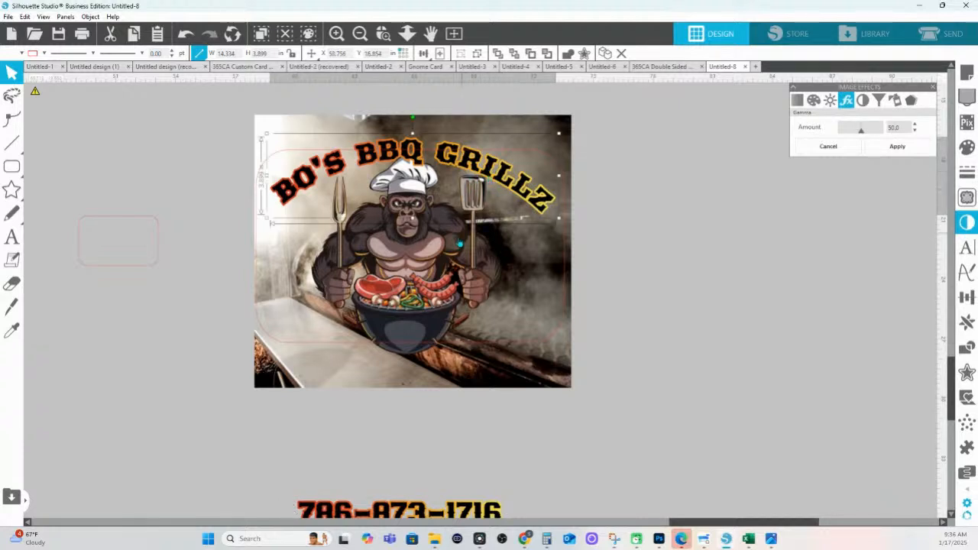
left_click(424, 254)
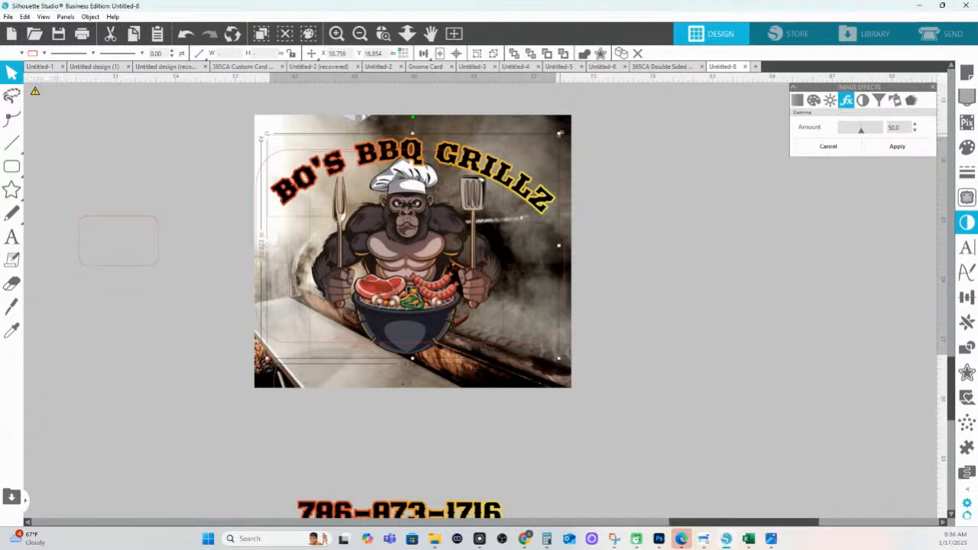
left_click_drag(560, 133, 533, 156)
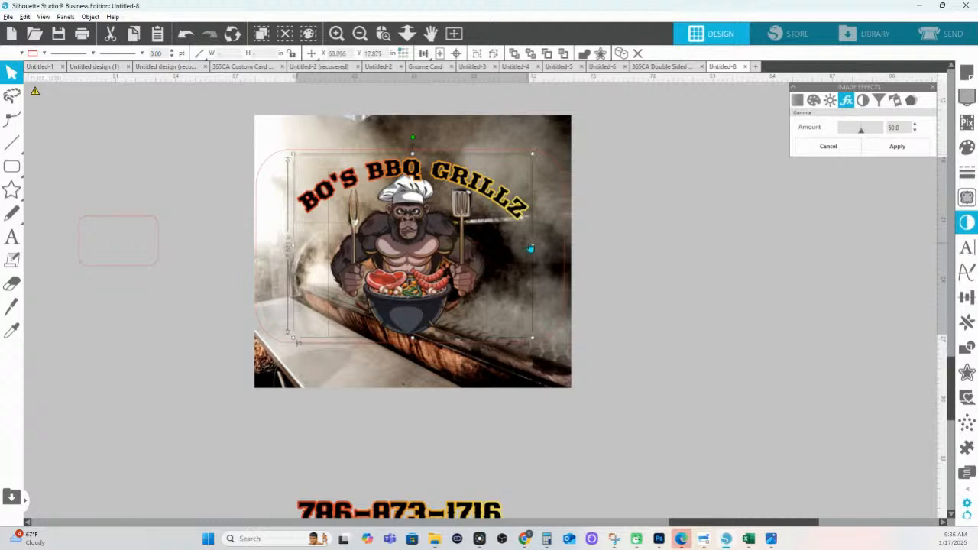
Shift the smoky grill photo slightly left to sit under the rounded outline
left_click_drag(541, 136, 553, 140)
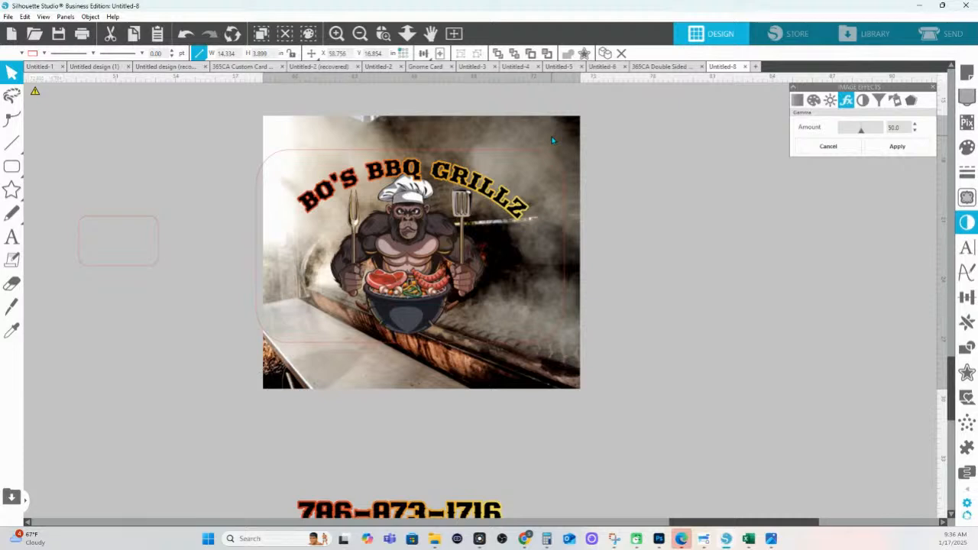
left_click(583, 264)
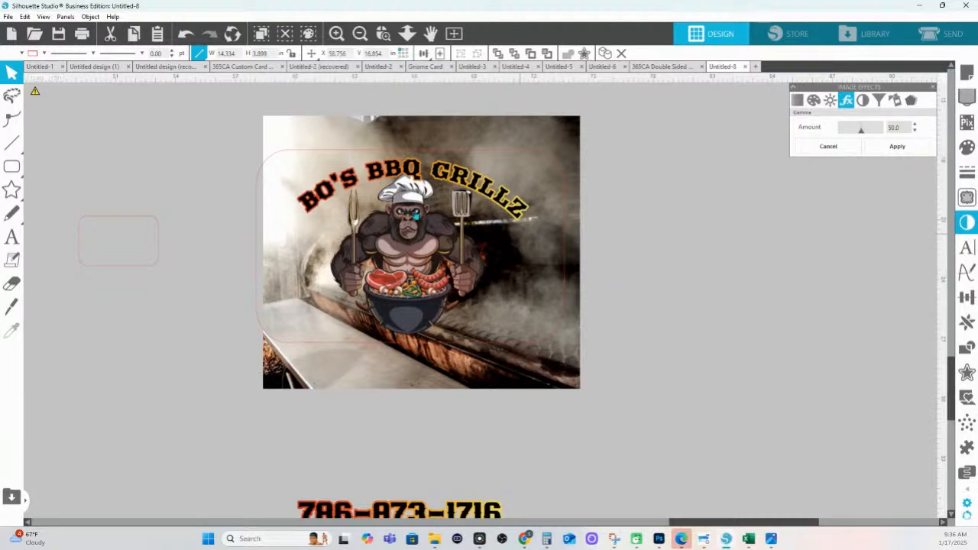
left_click_drag(279, 257, 273, 257)
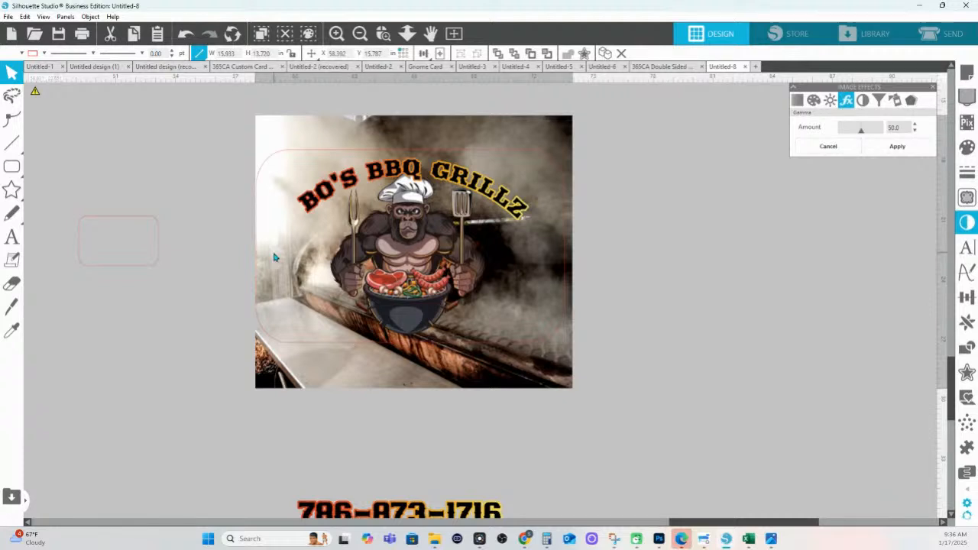
left_click_drag(273, 257, 276, 257)
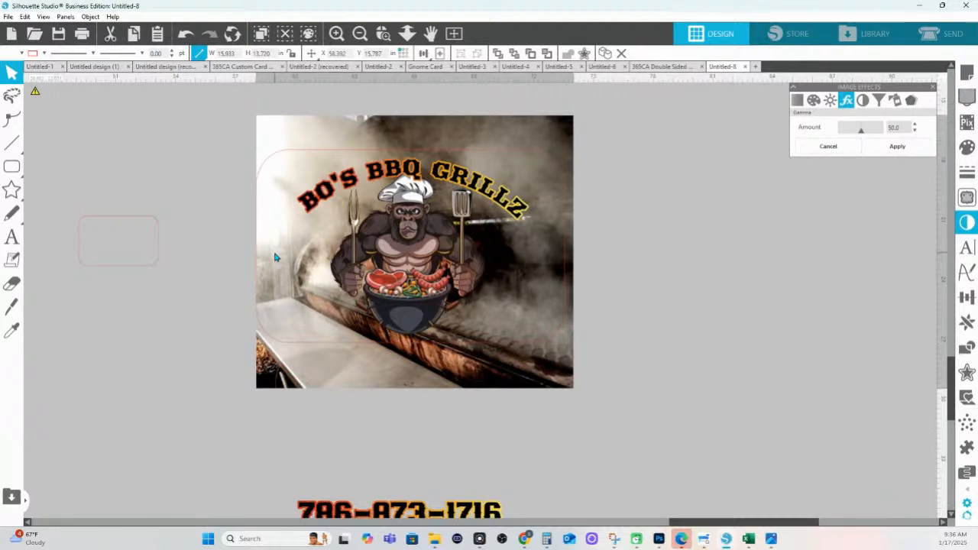
Crop the grill photo to the rounded rectangle and send it behind the logo
left_click(559, 335)
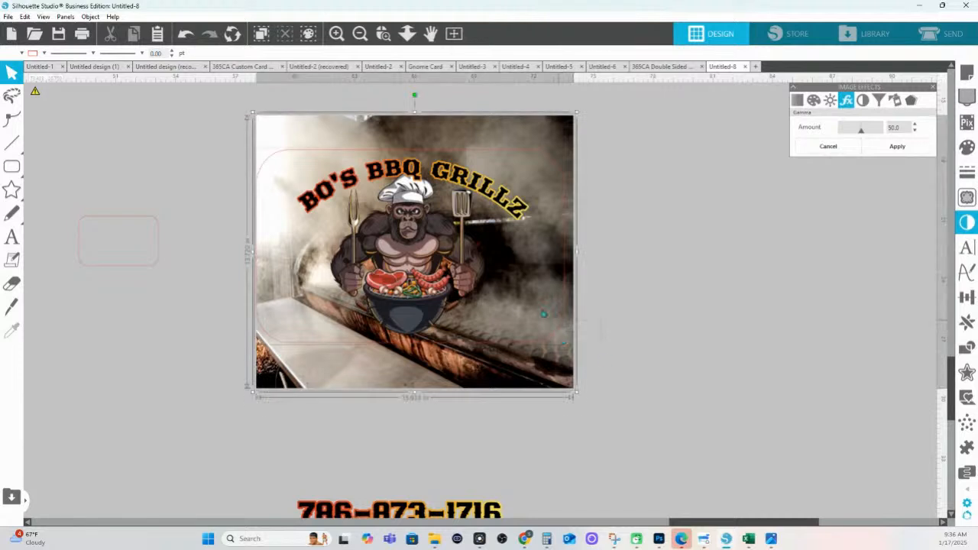
left_click(966, 348)
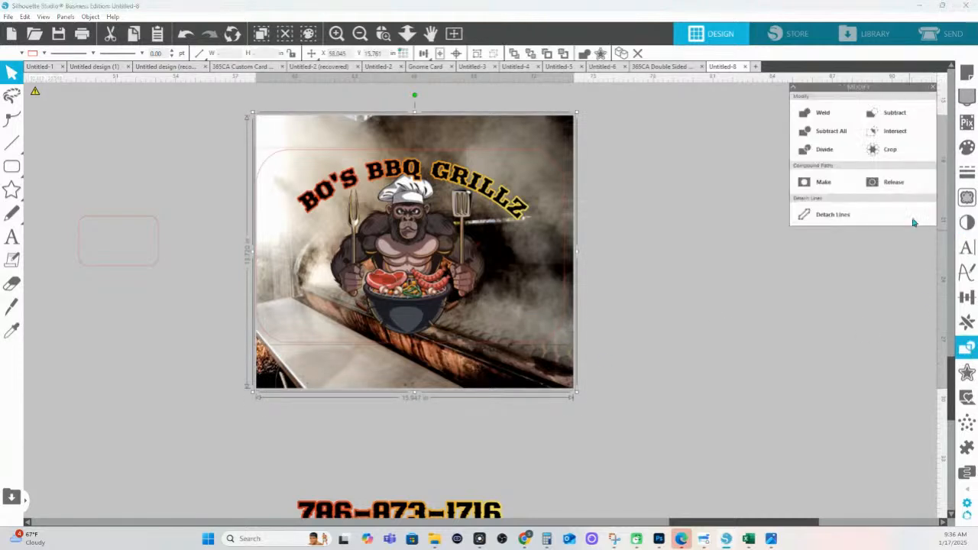
left_click(886, 149)
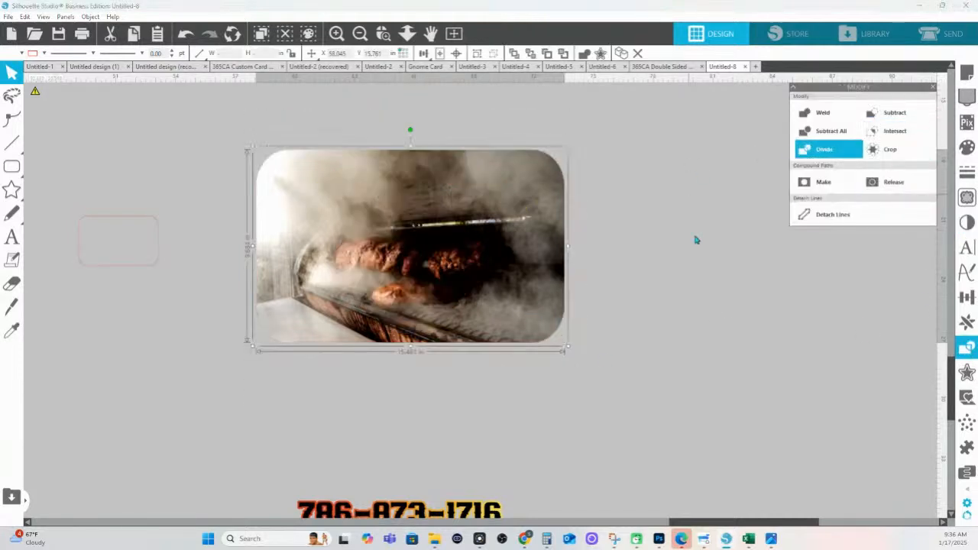
right_click(501, 236)
left_click(551, 432)
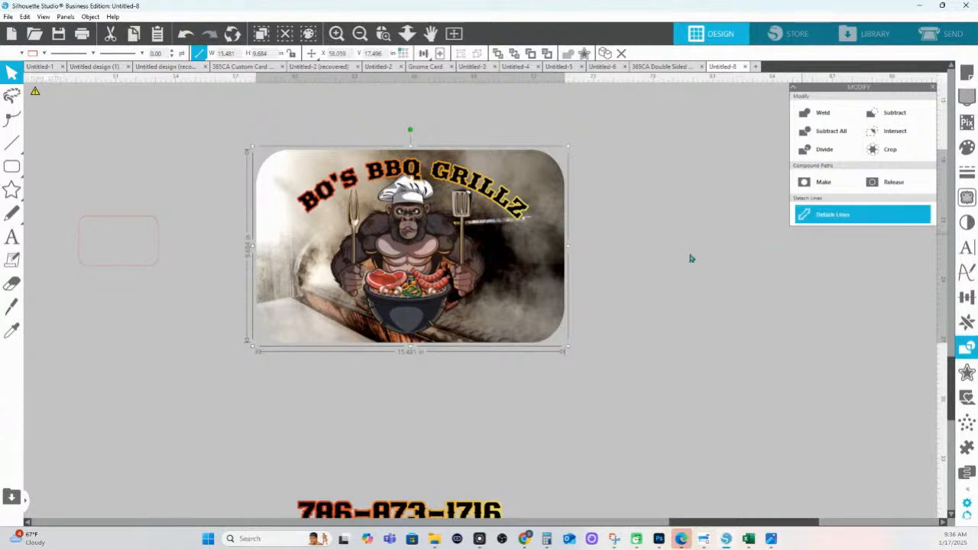
Give the cropped photo a thick black border of about 18.43 pt
left_click(967, 198)
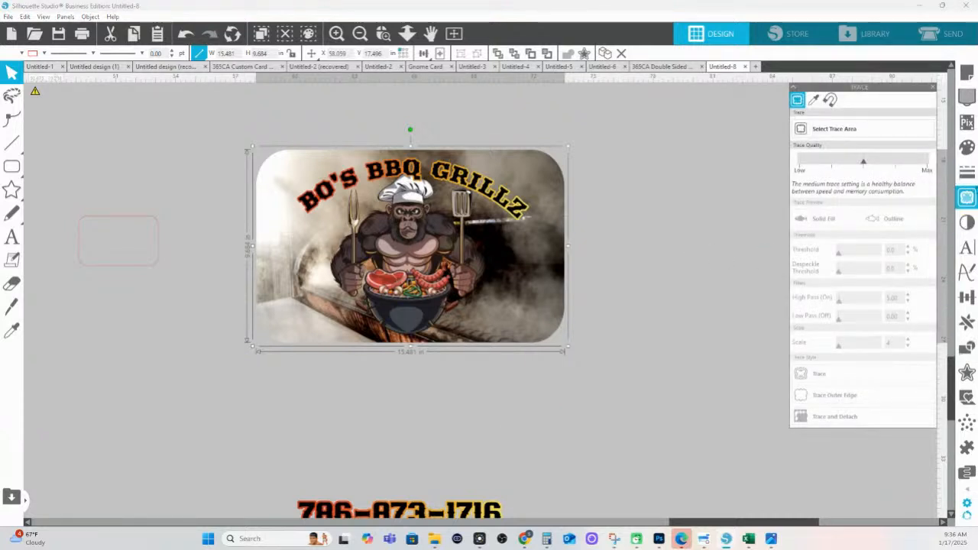
left_click(967, 173)
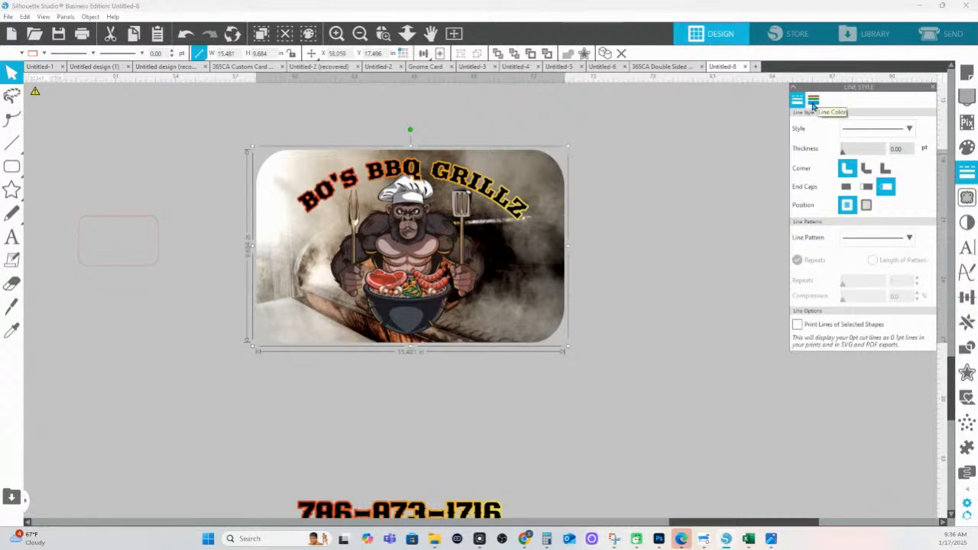
left_click(812, 102)
left_click(797, 100)
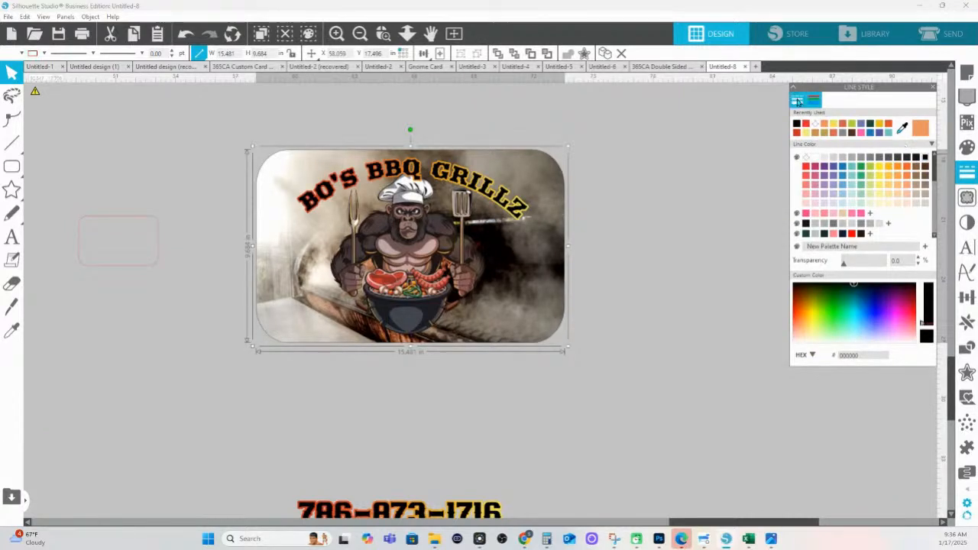
left_click_drag(845, 156, 892, 159)
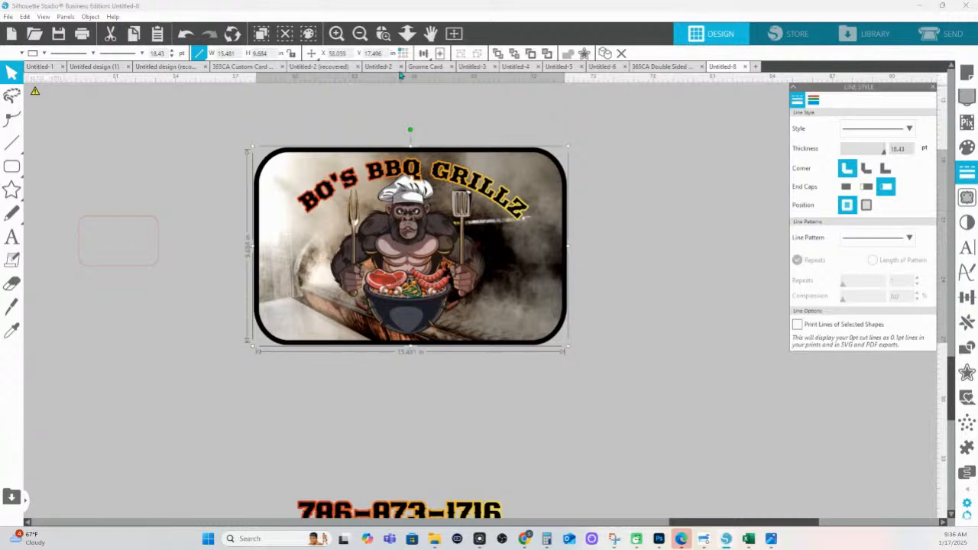
left_click(407, 33)
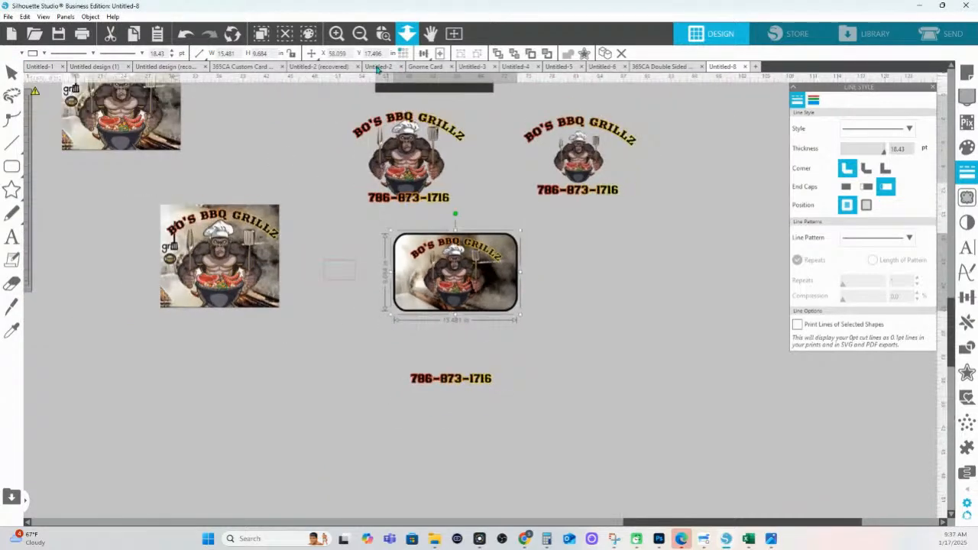
Move the logo and phone-number group beside the framed photo, then bring up the HS Ink shop tab
left_click(416, 158)
left_click_drag(417, 158, 591, 272)
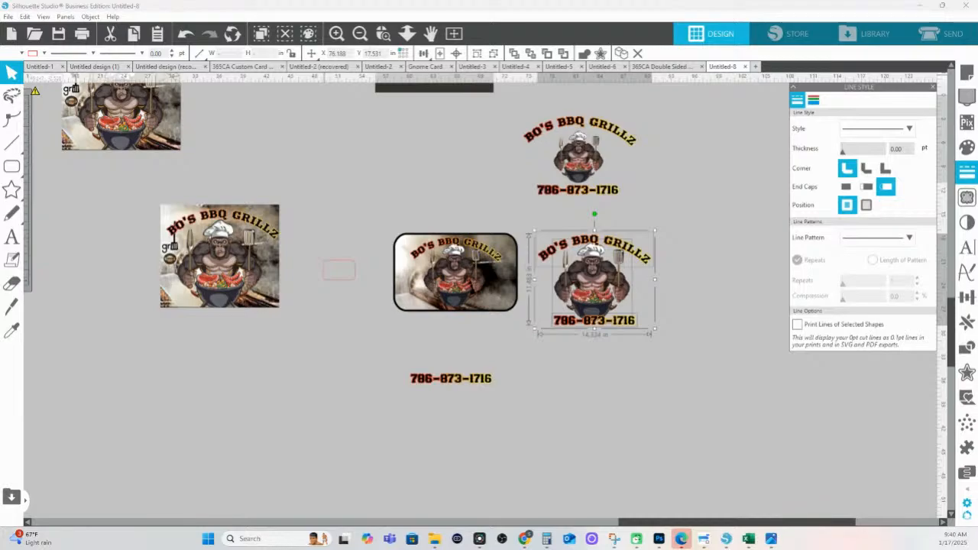
left_click(525, 539)
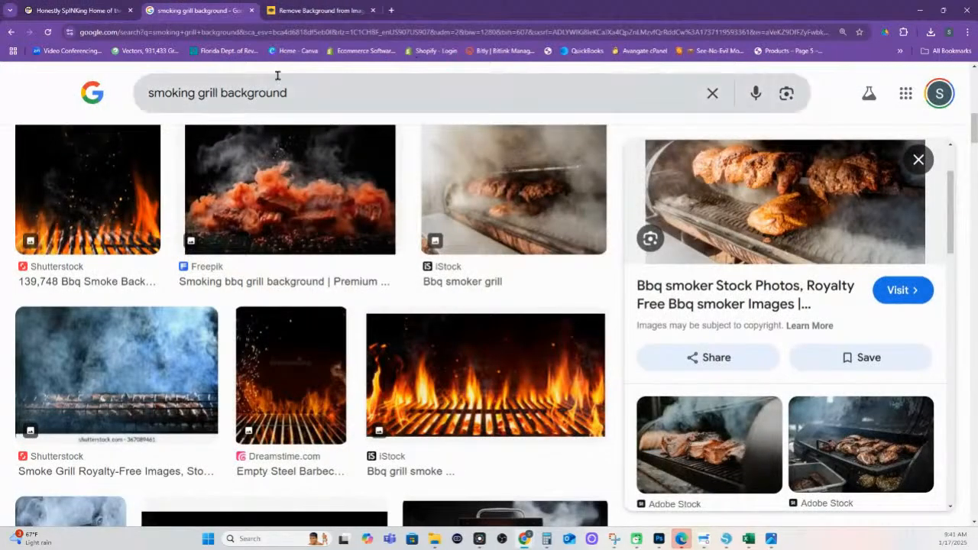
left_click(59, 15)
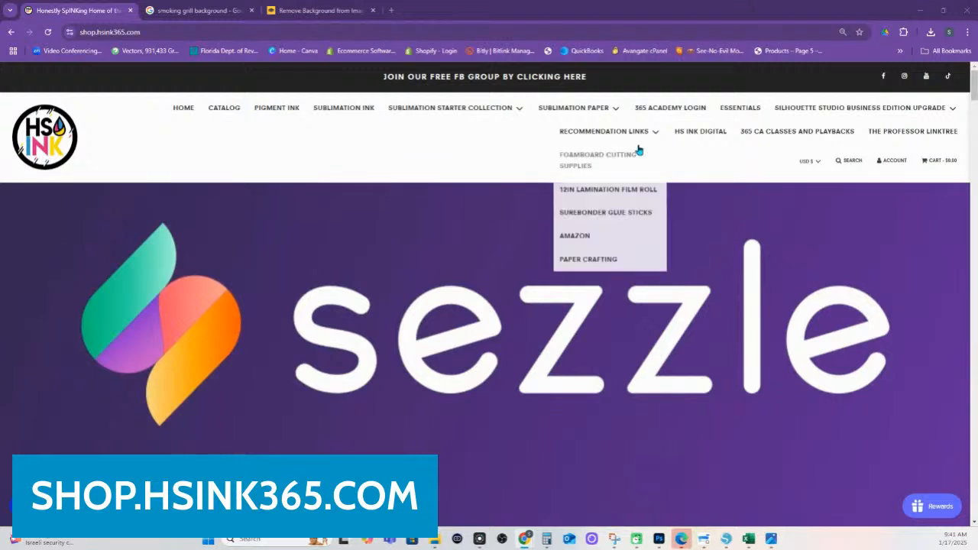
Scroll the HS Ink home page down to the Greeting Card and Candygram Design Class at $25.63
mouse_move(468, 138)
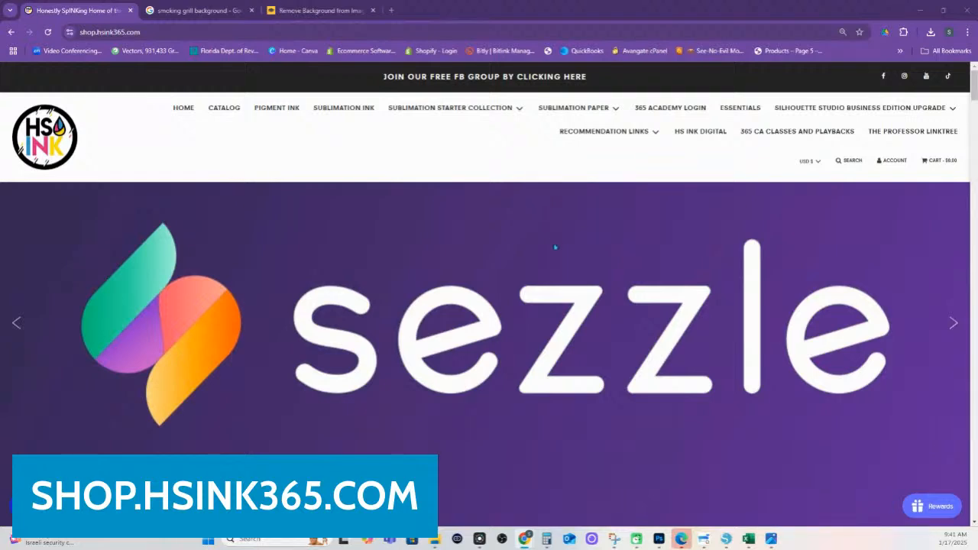
scroll(529, 249, "down", 10)
scroll(528, 248, "down", 10)
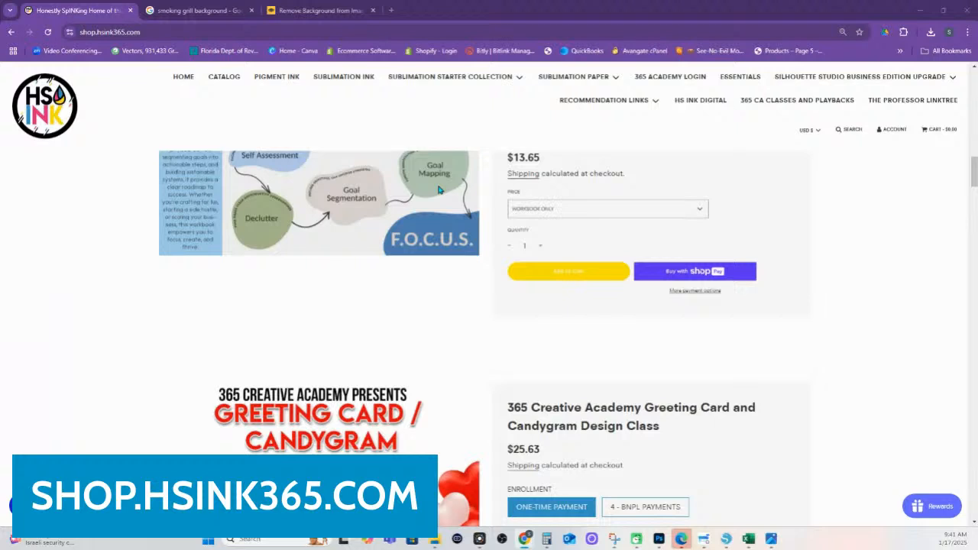
Scroll to the 365 Creative Academy Silhouette Studio for Beginners listing, reduced 37% to $253.65
scroll(439, 190, "down", 2)
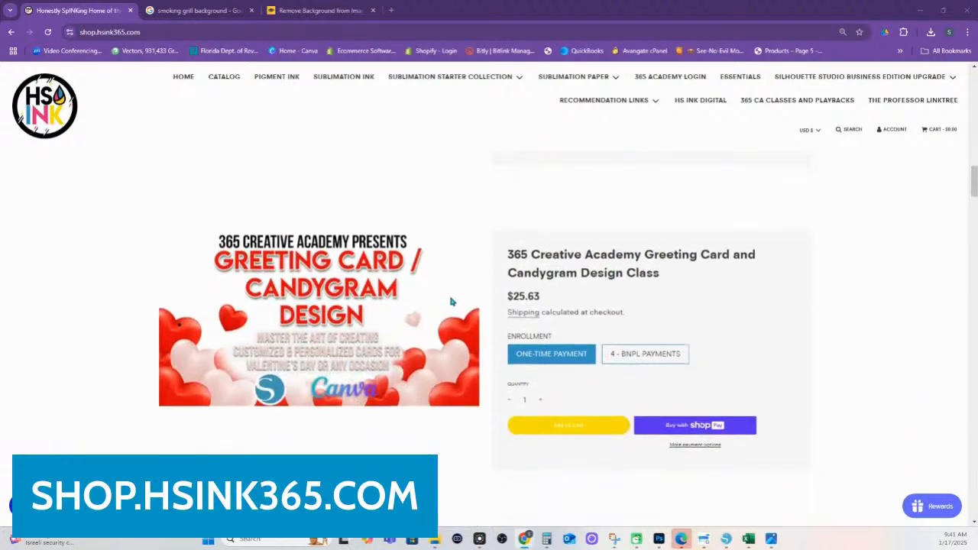
scroll(451, 309, "down", 1)
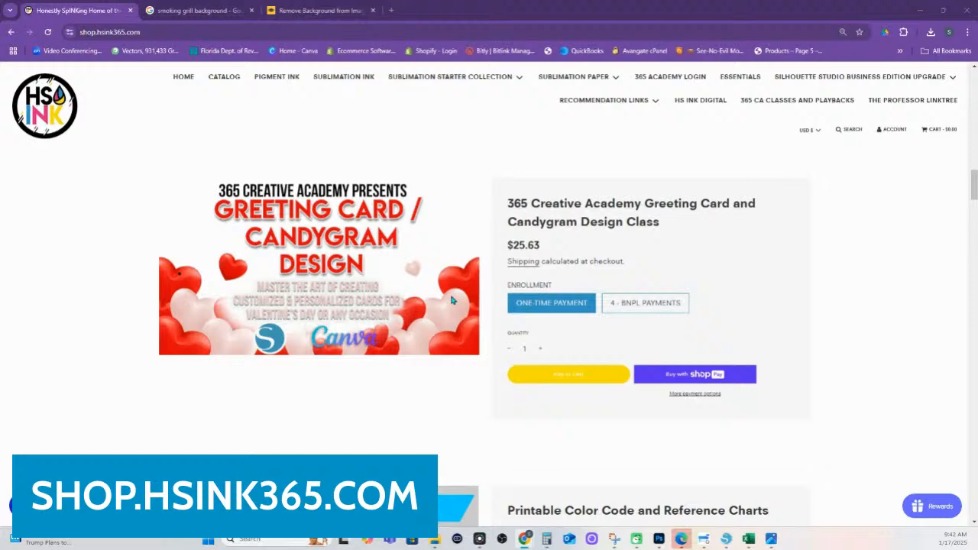
scroll(452, 300, "down", 4)
scroll(382, 384, "down", 10)
scroll(384, 342, "up", 4)
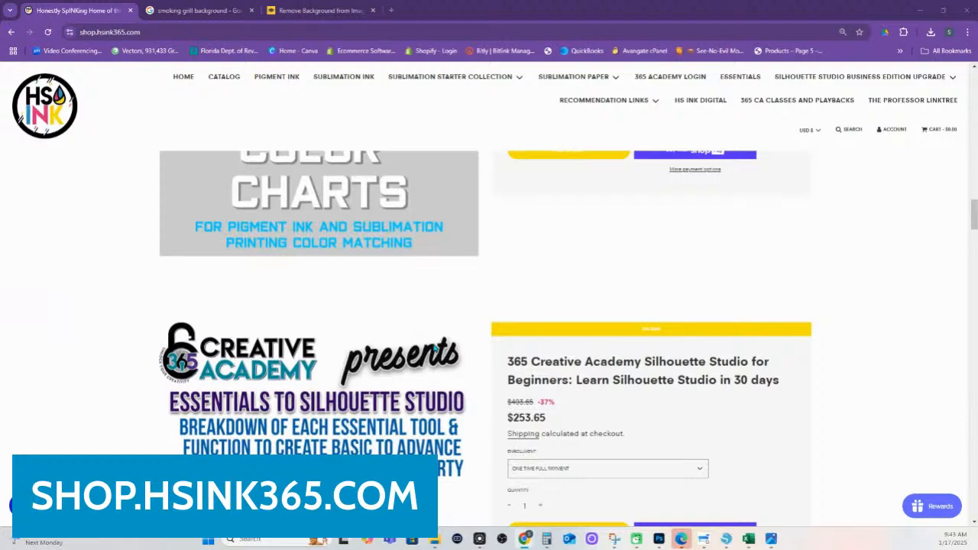
Scroll past the Bachelors Live Sessions listing to the INKcredible Pigment Ink Full Set at $55.63
scroll(491, 337, "down", 3)
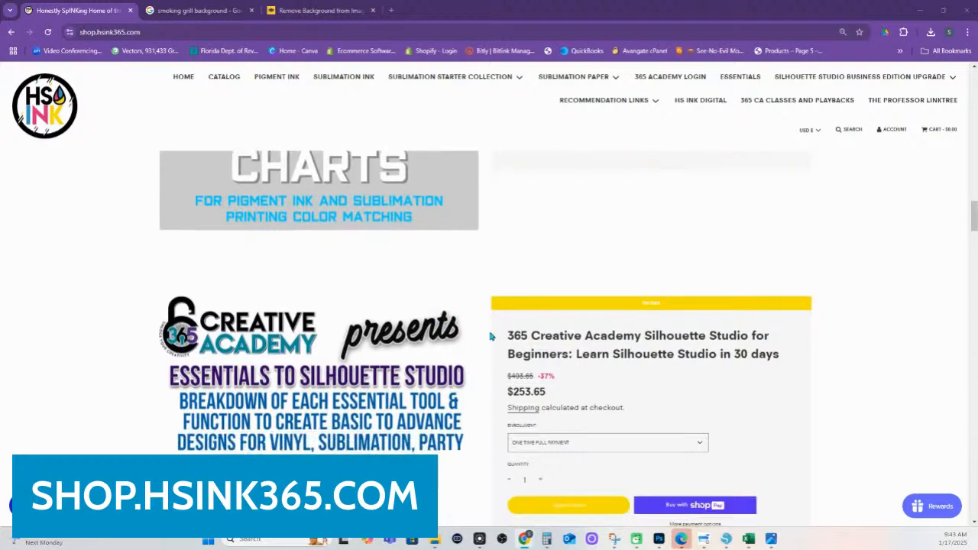
scroll(491, 336, "down", 3)
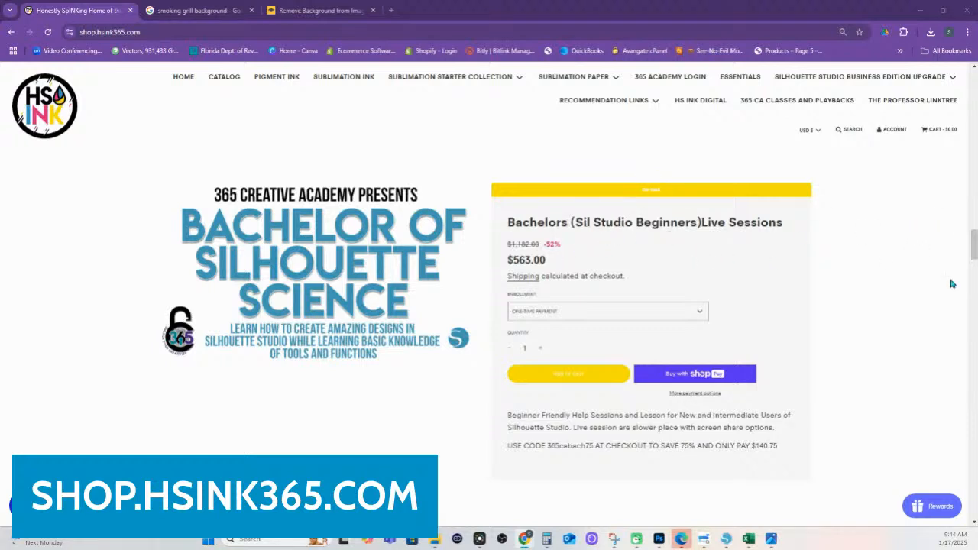
scroll(590, 282, "up", 1)
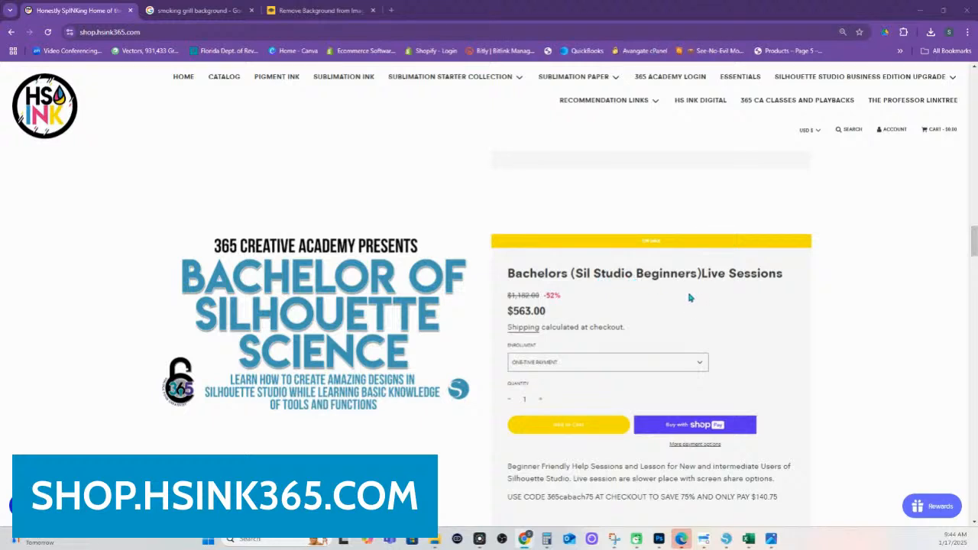
scroll(427, 329, "down", 4)
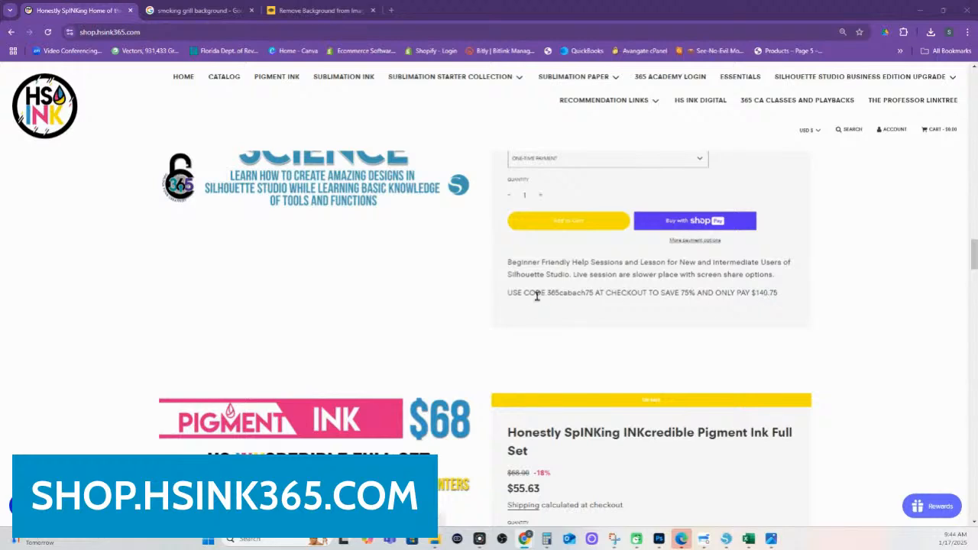
scroll(585, 305, "down", 5)
scroll(582, 306, "up", 3)
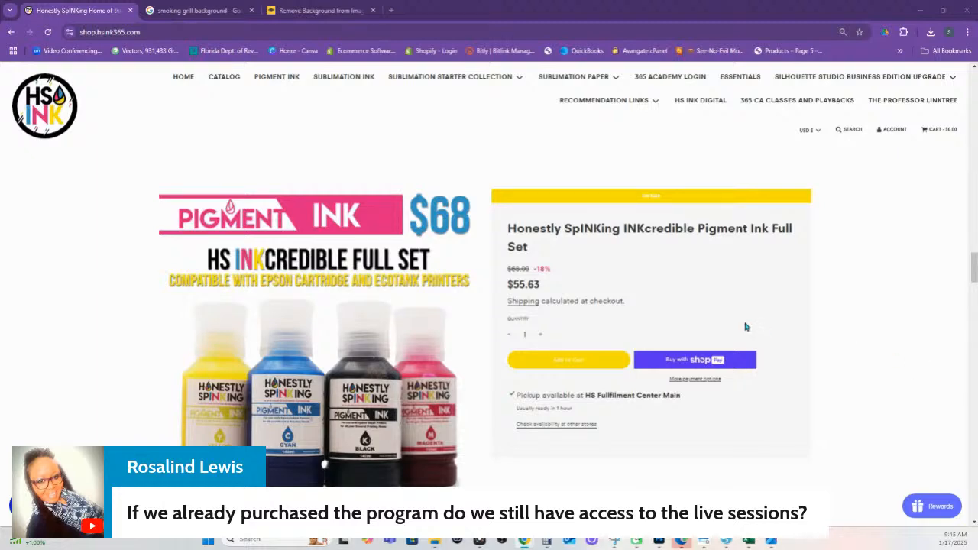
Scroll back up to the Silhouette Studio for Beginners course listing priced $253.65
scroll(747, 323, "up", 7)
scroll(618, 309, "up", 3)
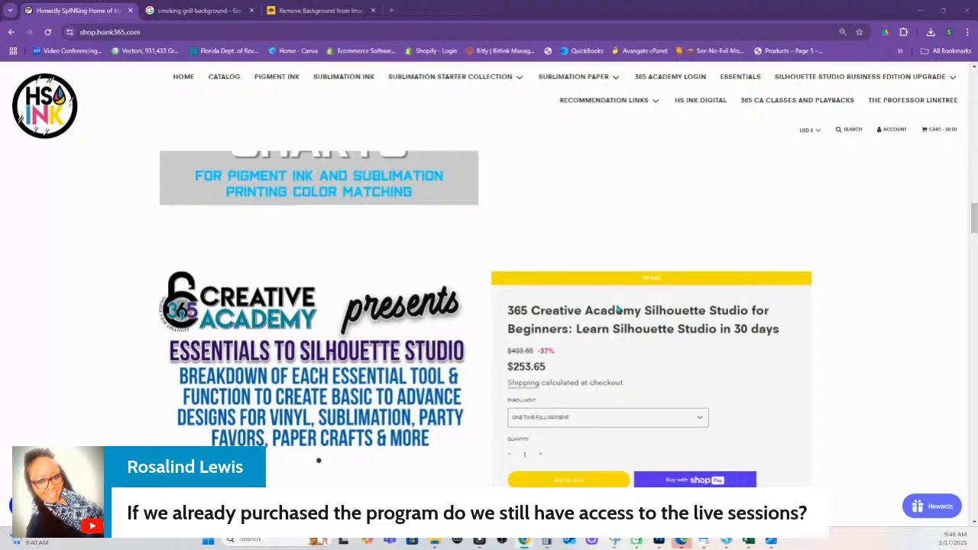
scroll(618, 308, "up", 2)
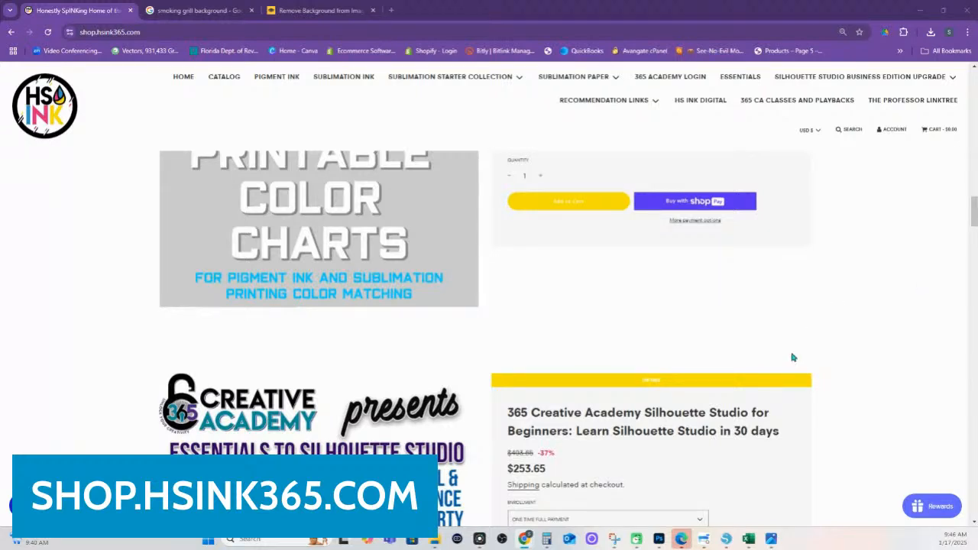
Return to the Bo's BBQ Grillz poster layouts in Silhouette Studio, then switch back to the online store
left_click(704, 540)
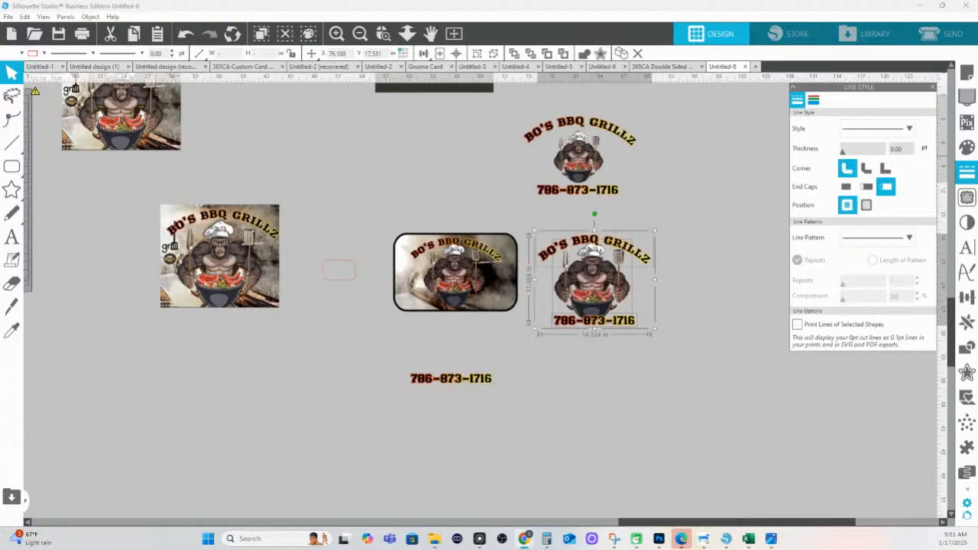
key("alt+Tab")
Scroll through the featured products on the HS INK 365 shop home page
scroll(562, 346, "up", 7)
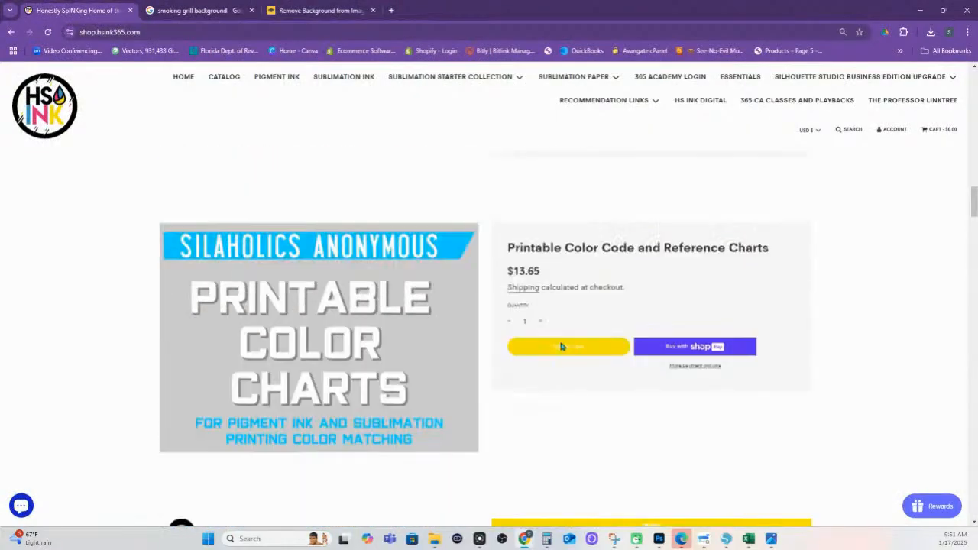
scroll(560, 345, "up", 10)
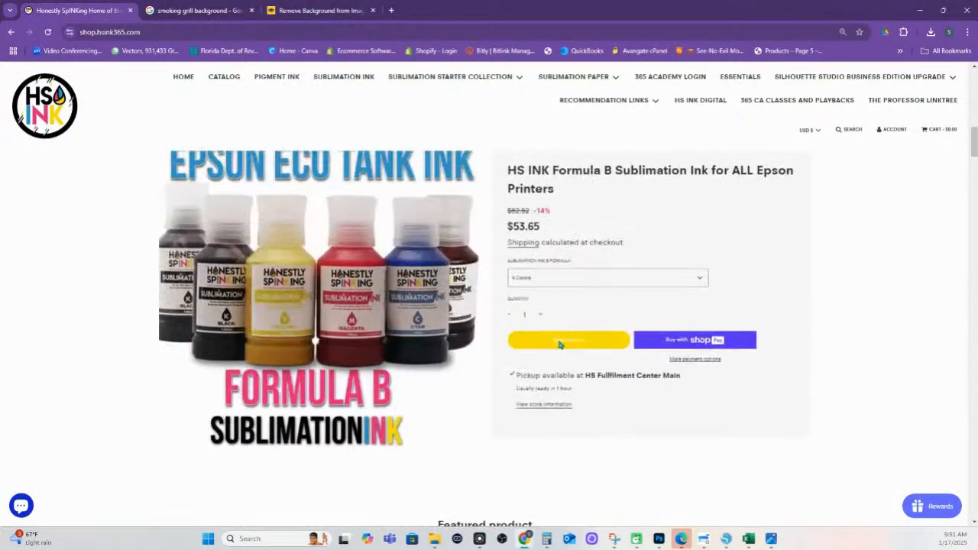
scroll(559, 345, "down", 15)
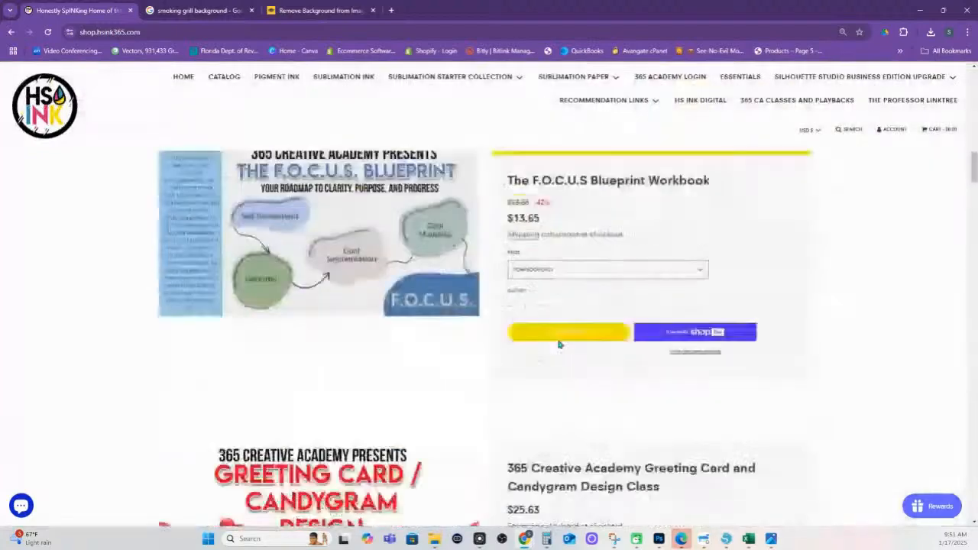
scroll(558, 344, "down", 15)
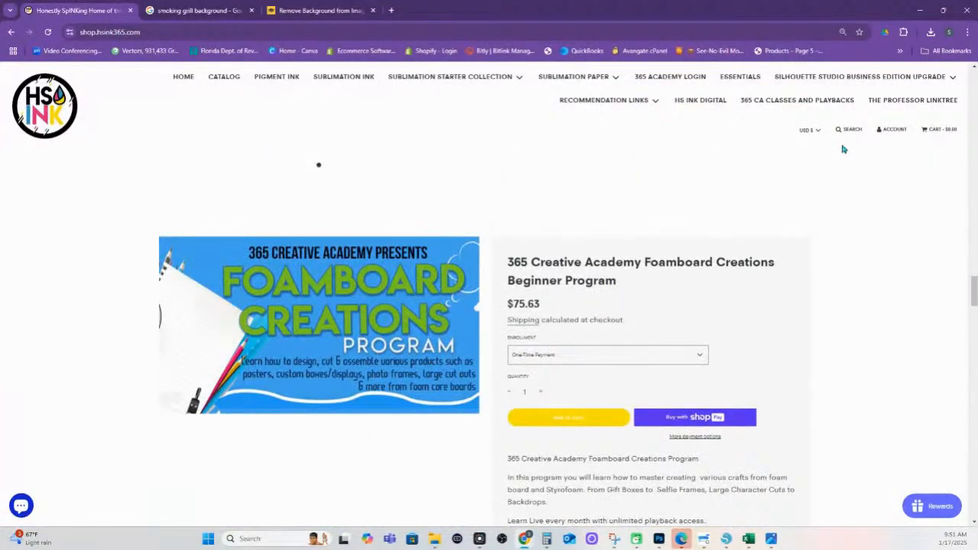
Go to the Academy Courses collection via the 365 CA Classes and Playbacks link
left_click(840, 131)
left_click(577, 146)
left_click(787, 102)
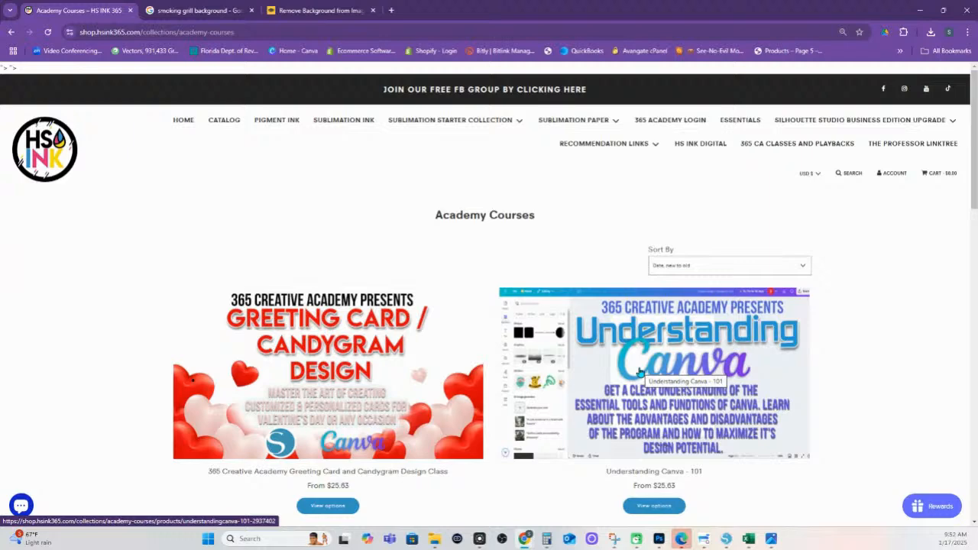
scroll(734, 359, "down", 2)
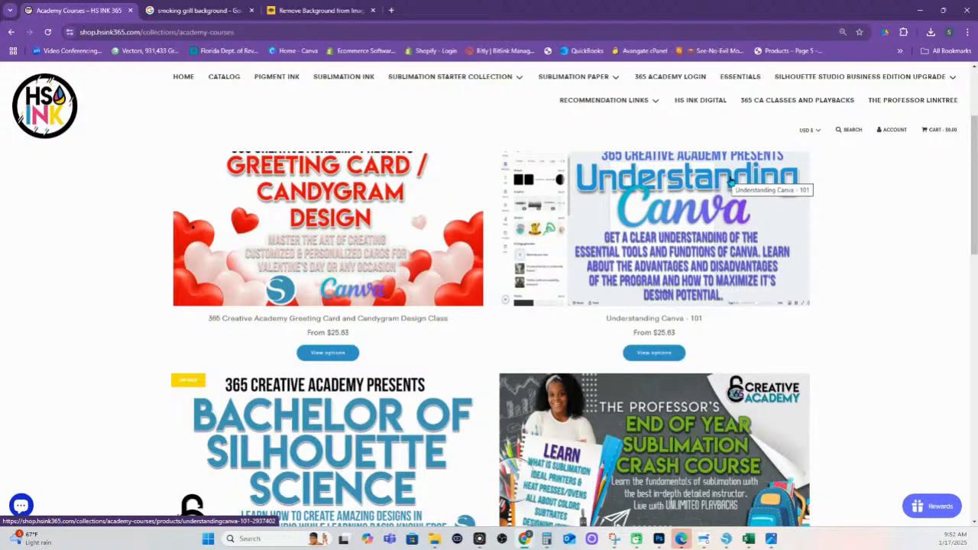
Open the Understanding Canva - 101 class page ($25.63) and read through its expanded description
left_click(731, 182)
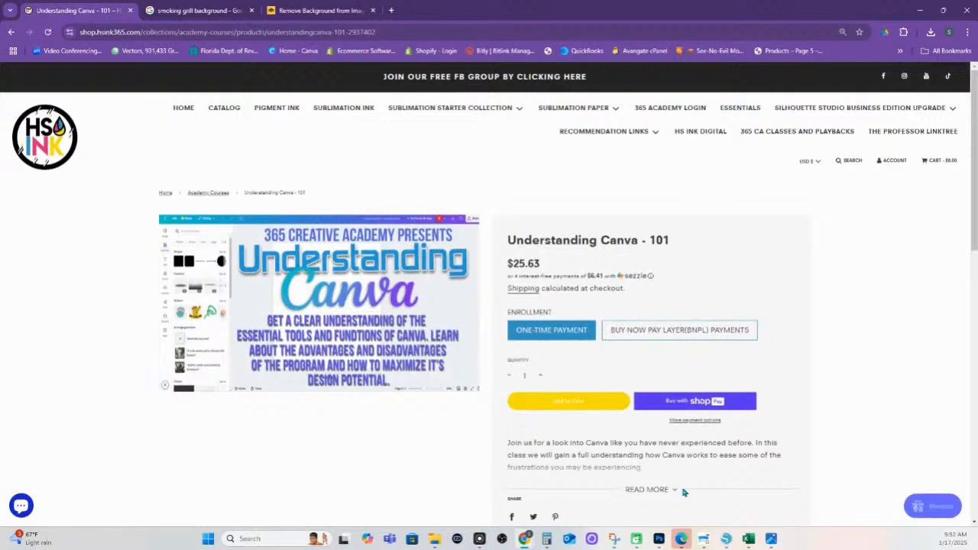
left_click(648, 490)
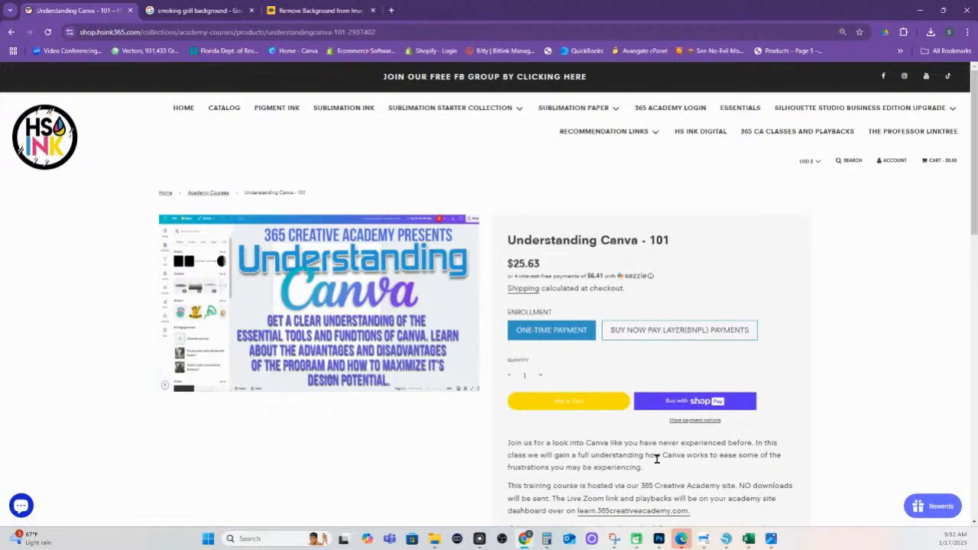
scroll(657, 460, "down", 2)
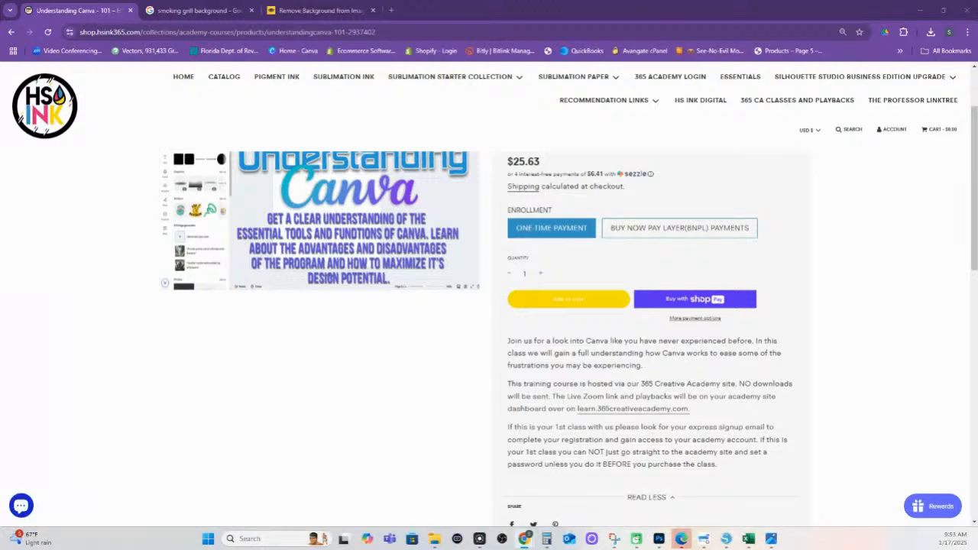
scroll(894, 366, "up", 2)
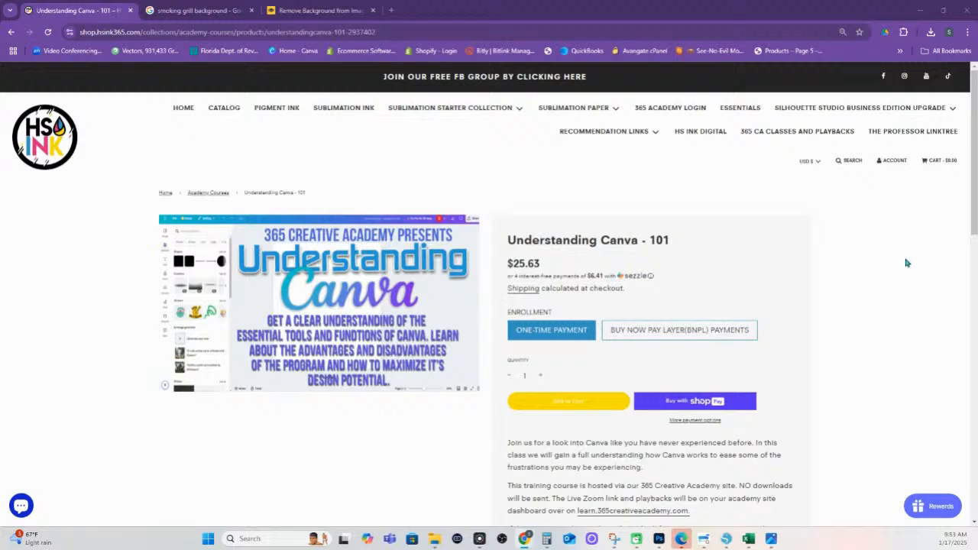
Return the store to its home page, look over the Bo's BBQ Grillz designs, then go back to the browser
left_click(58, 145)
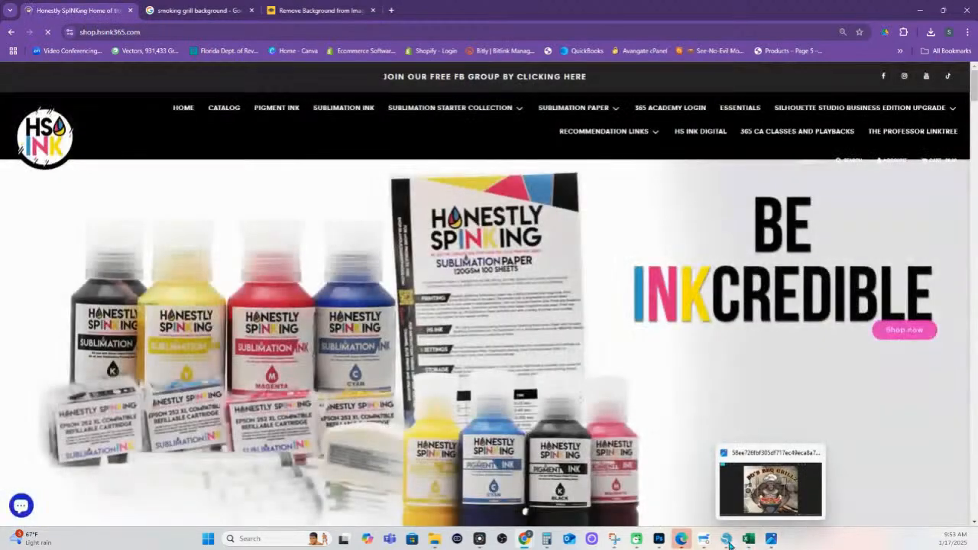
left_click(726, 539)
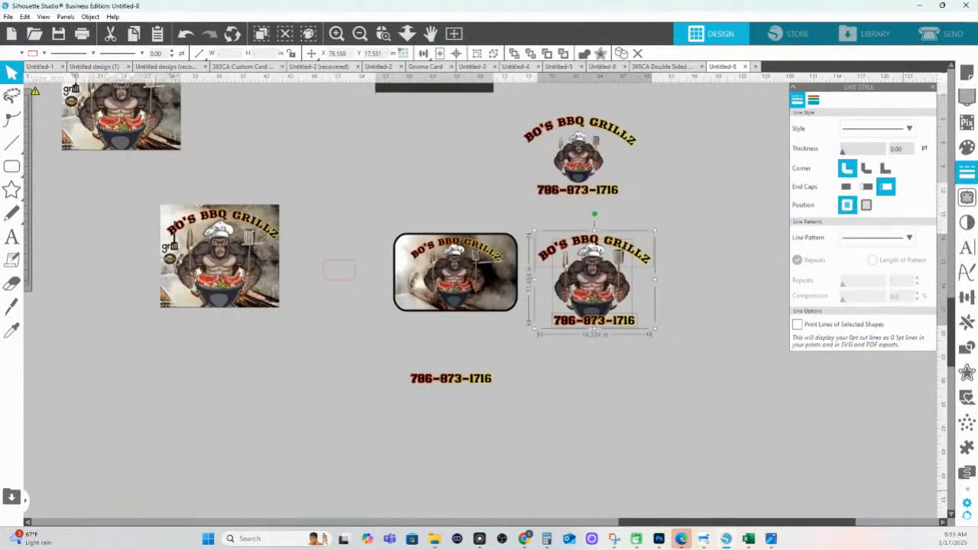
scroll(725, 242, "up", 6)
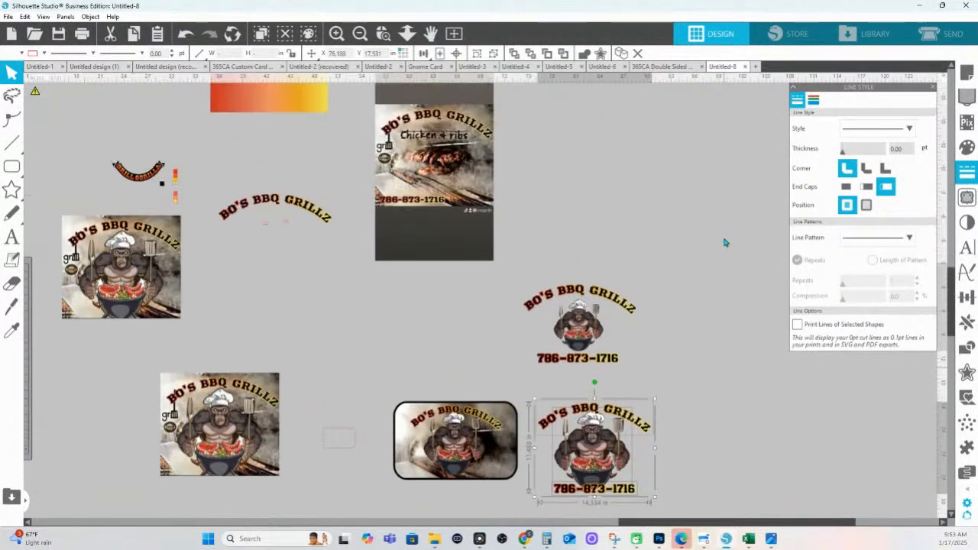
scroll(725, 242, "up", 4)
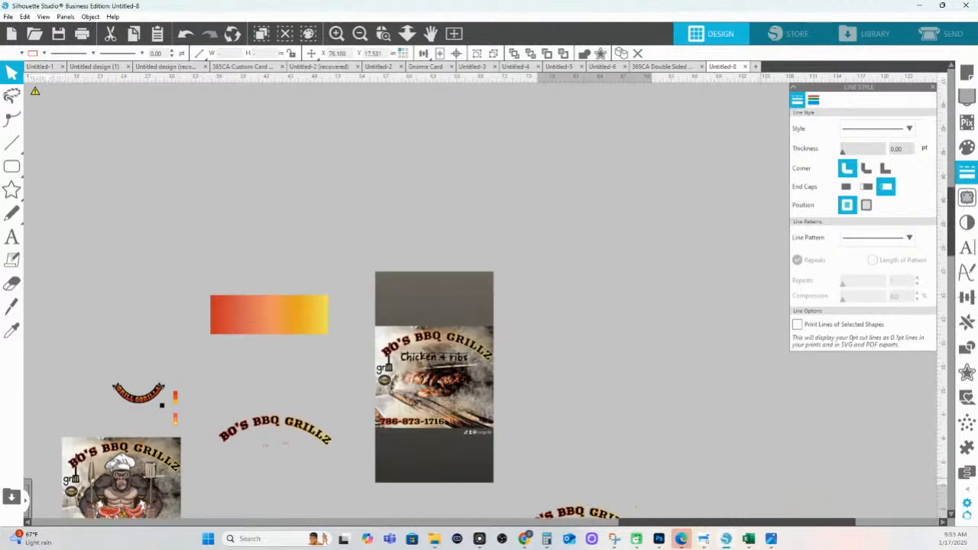
left_click(525, 538)
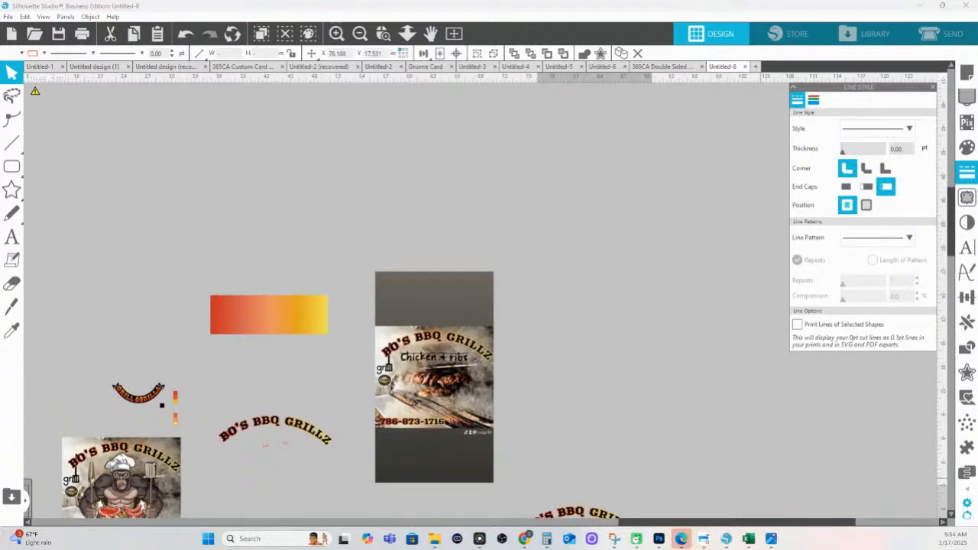
left_click(525, 512)
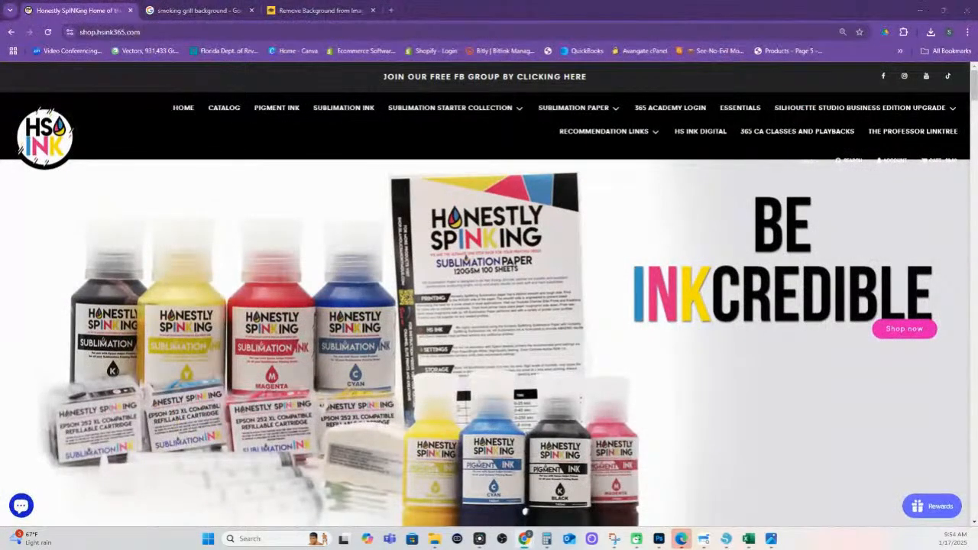